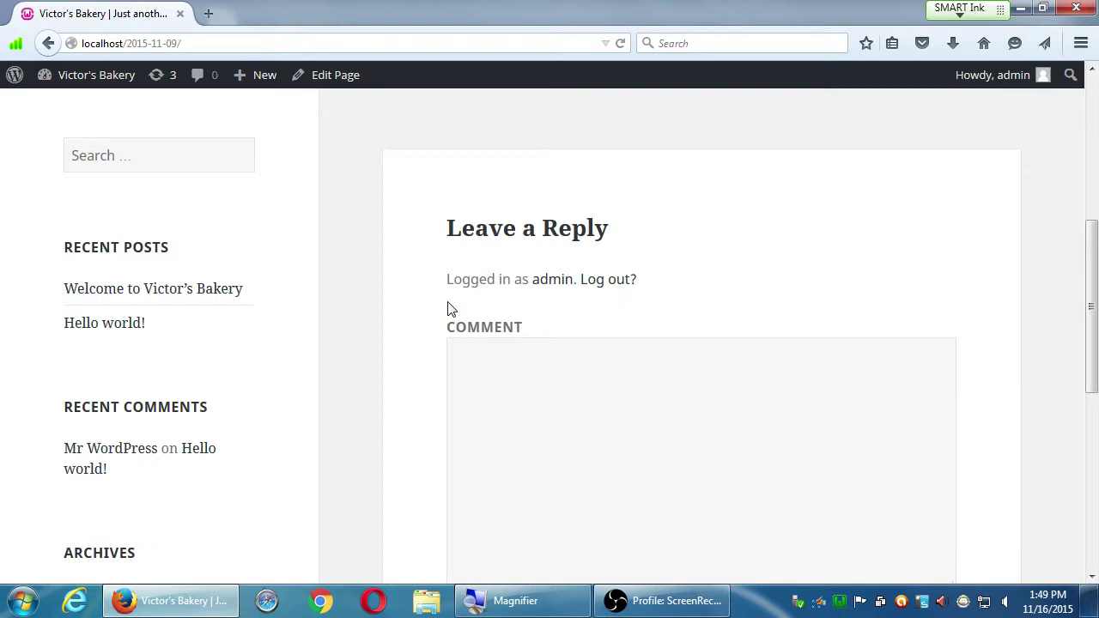
Look over the live Home page, from its welcome text to the comment form and the sidebar sections.
scroll(450, 309, up, 5)
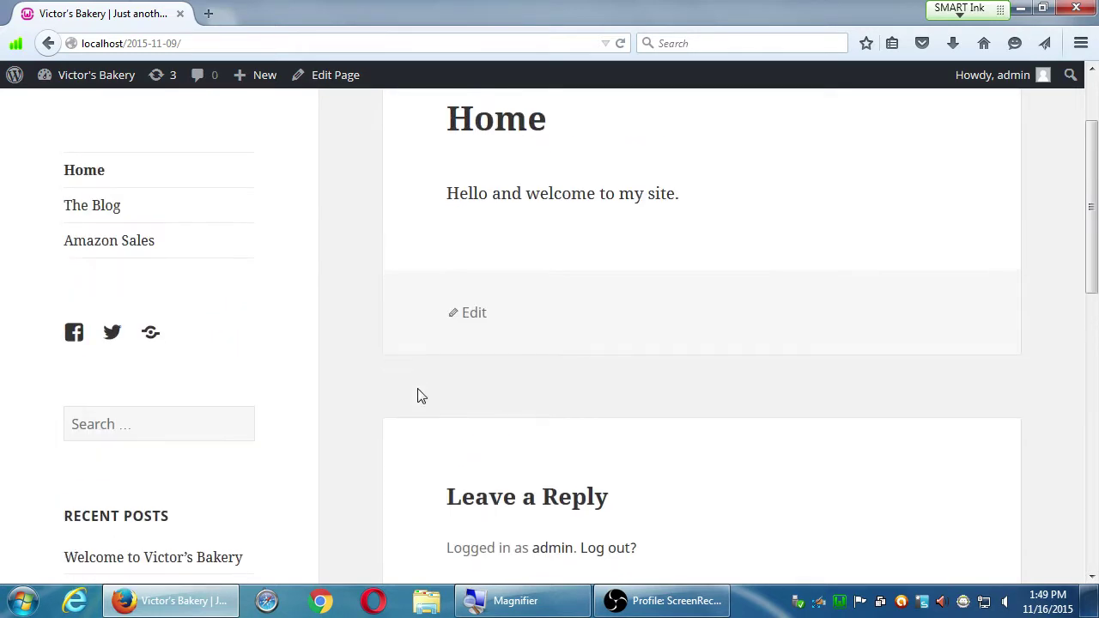
scroll(412, 397, up, 1)
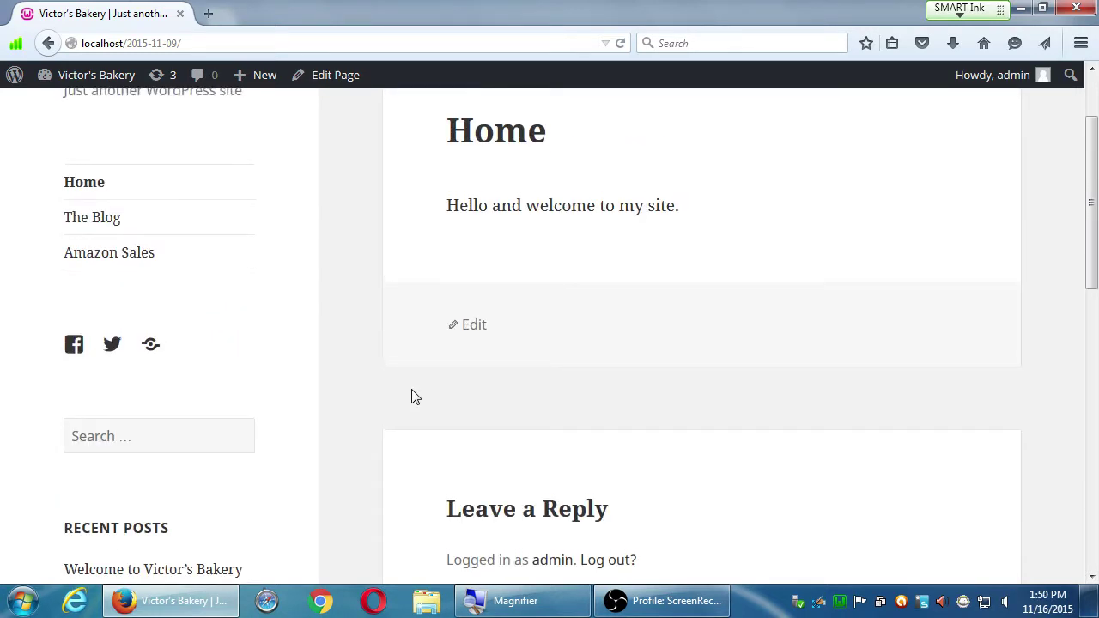
scroll(412, 397, up, 2)
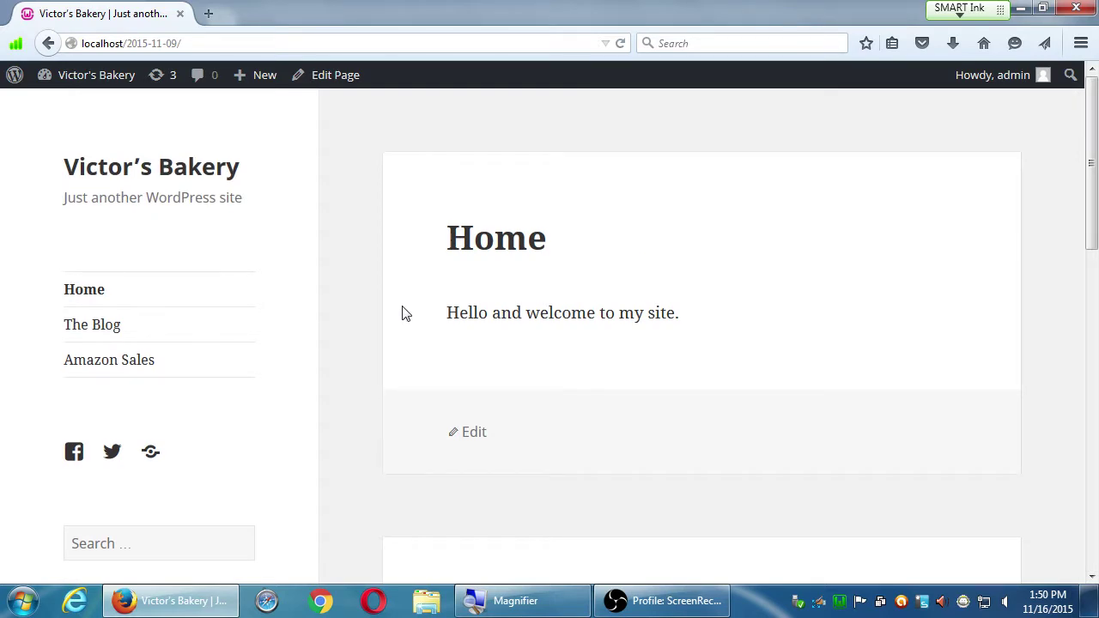
scroll(421, 189, down, 12)
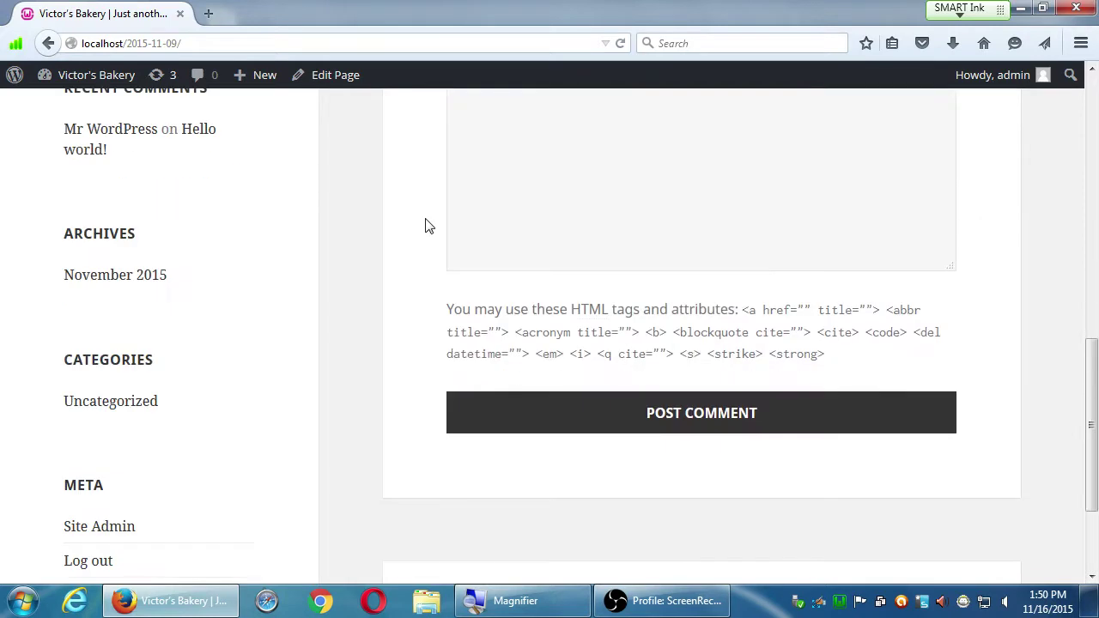
scroll(427, 226, down, 2)
scroll(427, 224, up, 9)
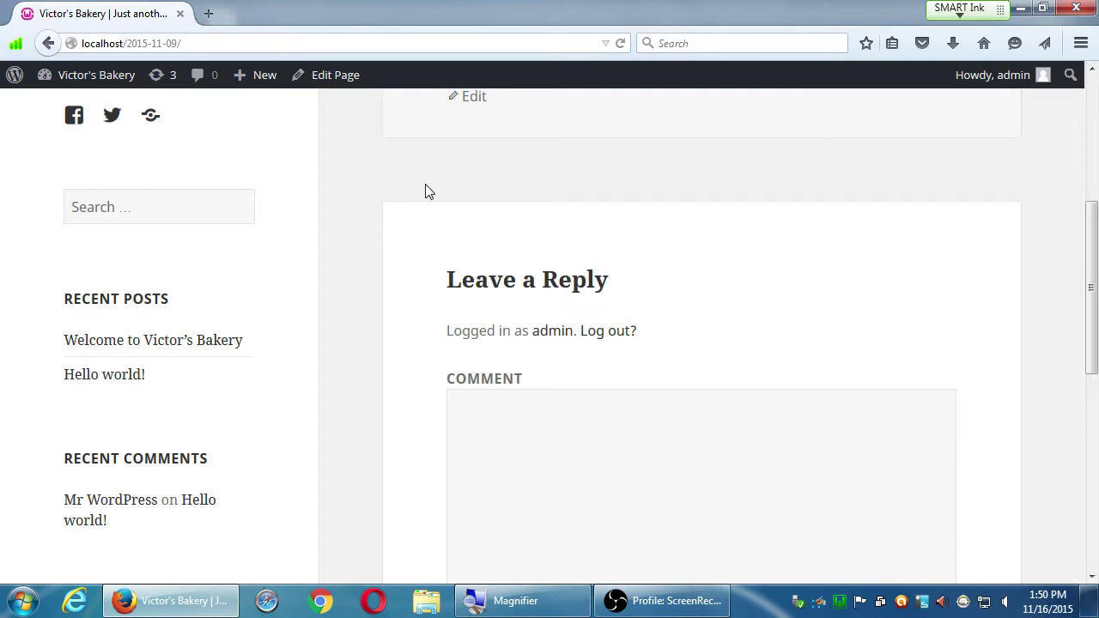
scroll(410, 249, up, 6)
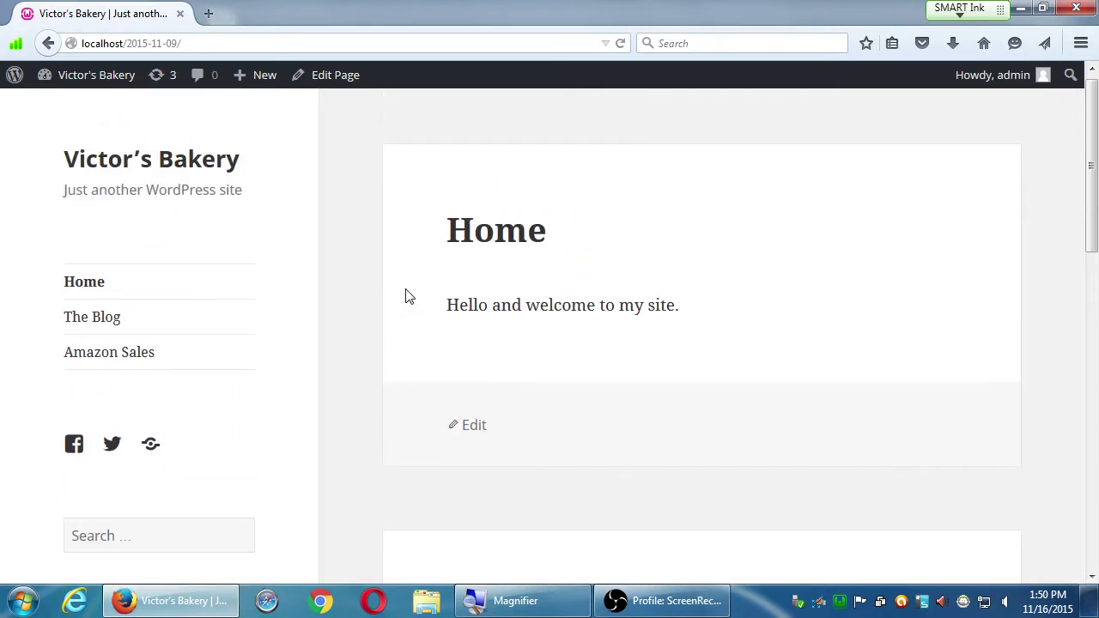
Go to the site's dashboard and open the Discussion settings.
mouse_move(120, 82)
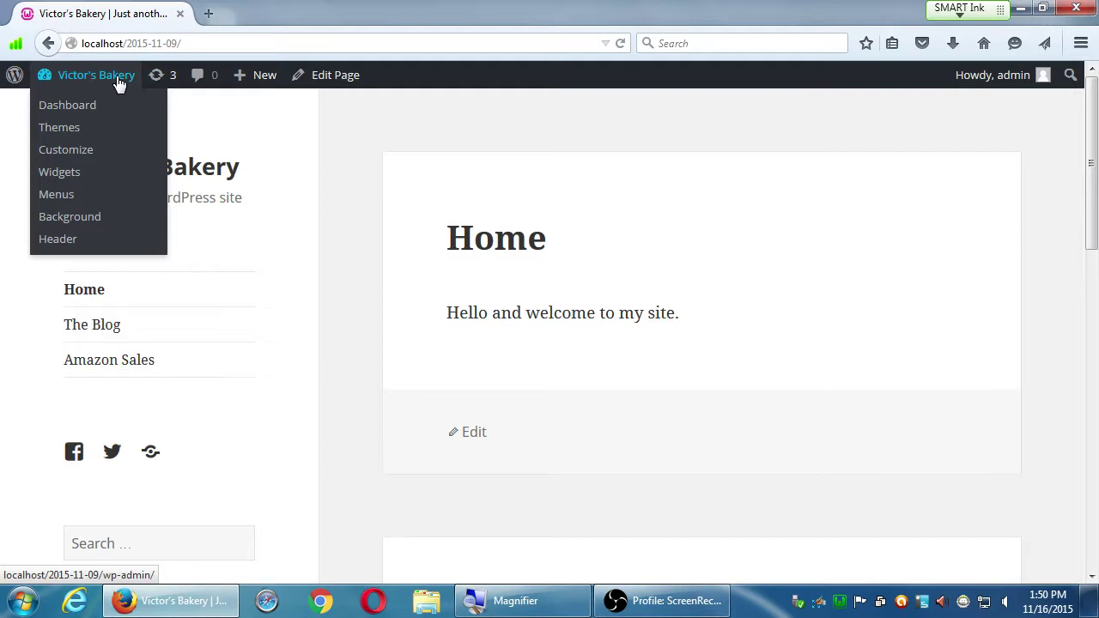
click(105, 83)
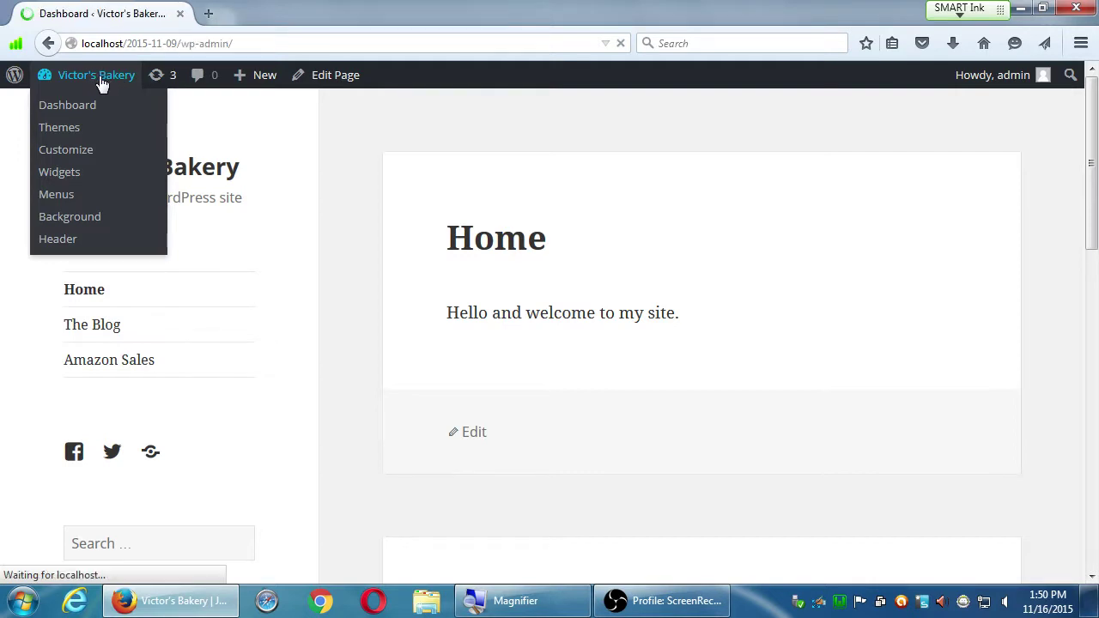
scroll(129, 429, down, 4)
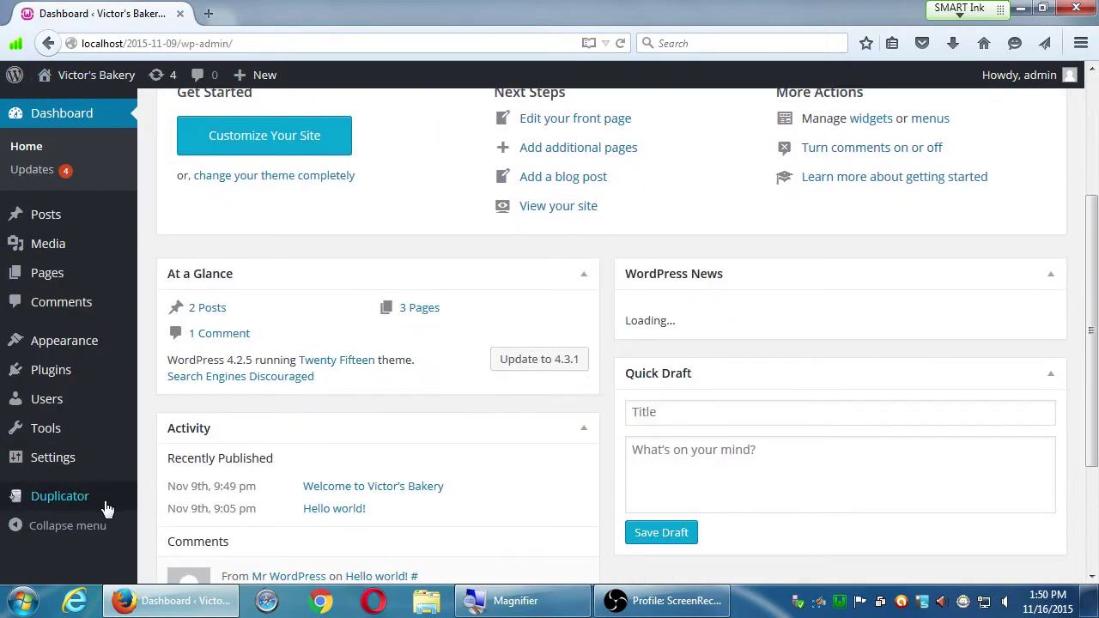
mouse_move(72, 471)
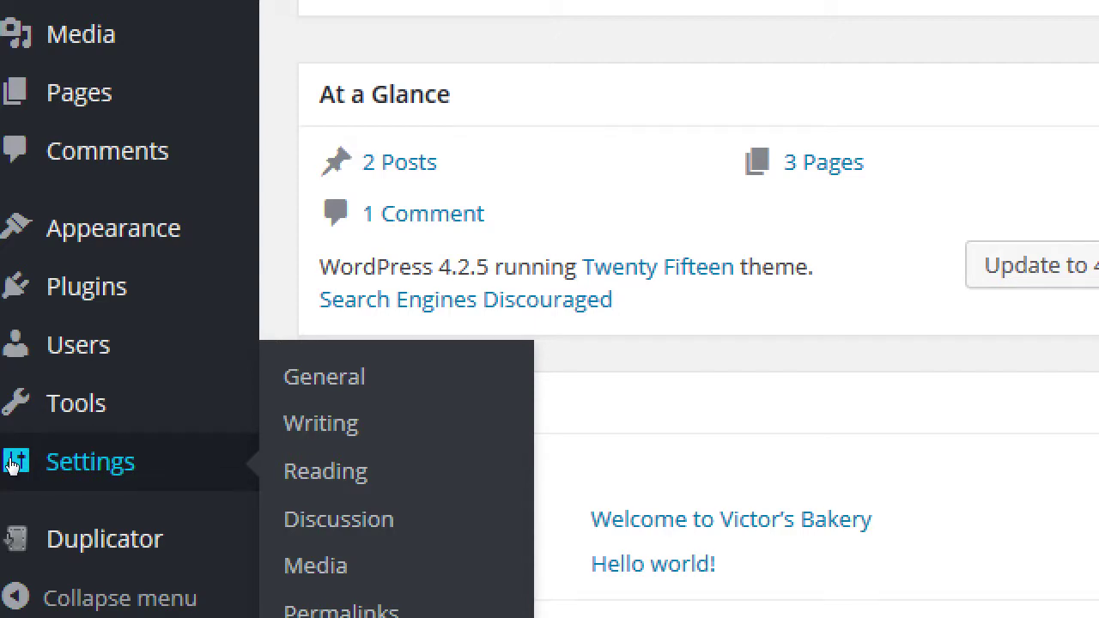
key(Tab)
key(Tab)
key(Tab)
key(Tab)
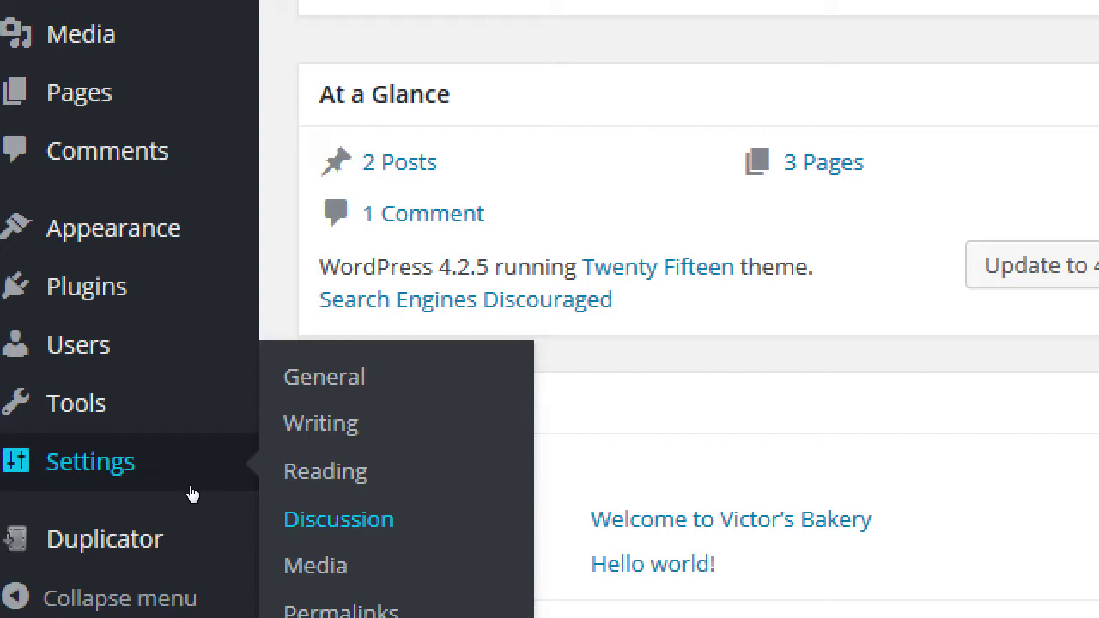
key(Return)
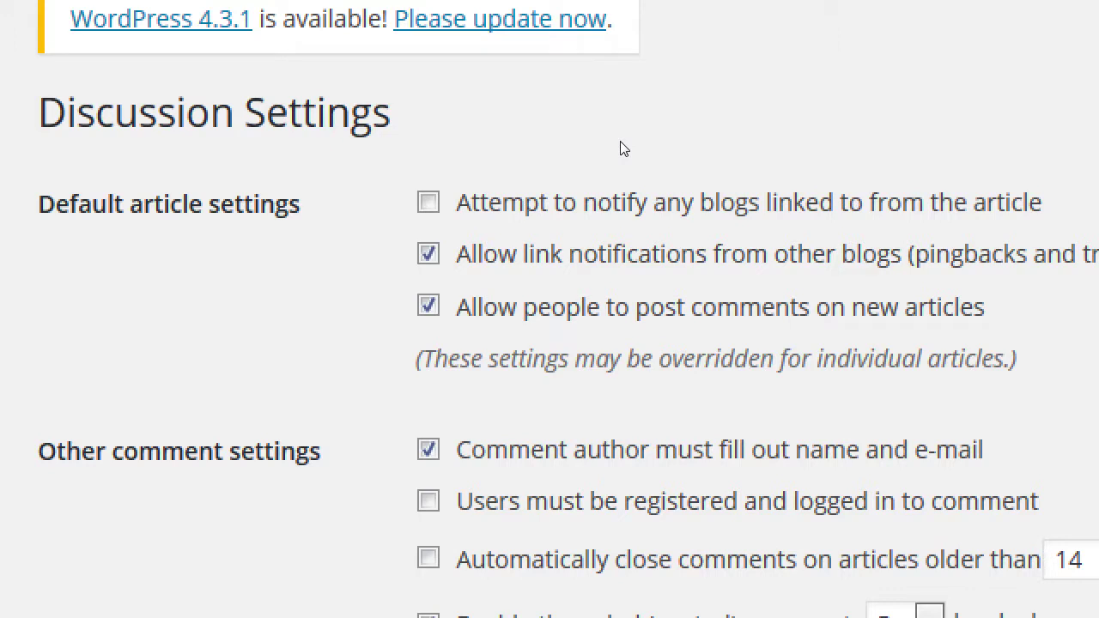
Try disallowing comments on new articles and restore the option without saving.
click(427, 306)
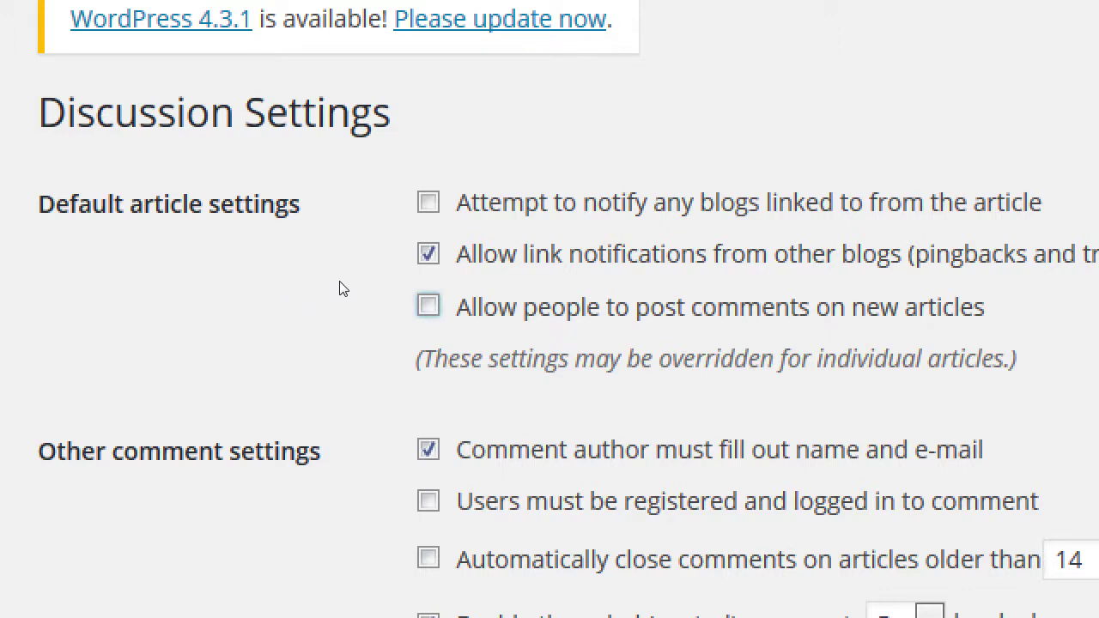
key(space)
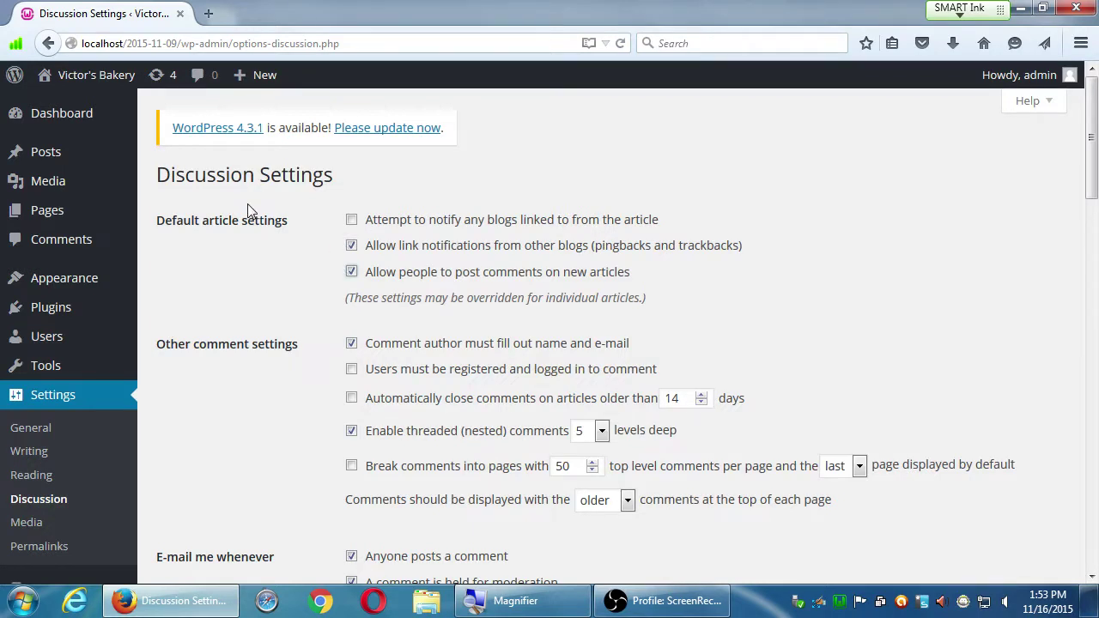
Disallow comments on the Home front page through Quick Edit in the pages list and update it.
mouse_move(57, 215)
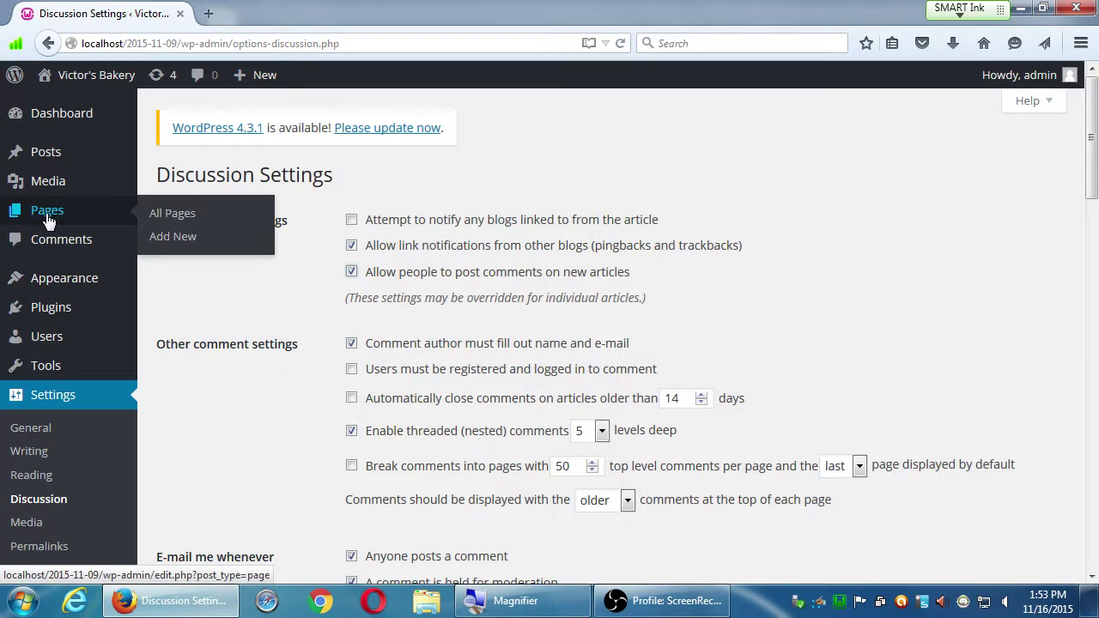
click(48, 220)
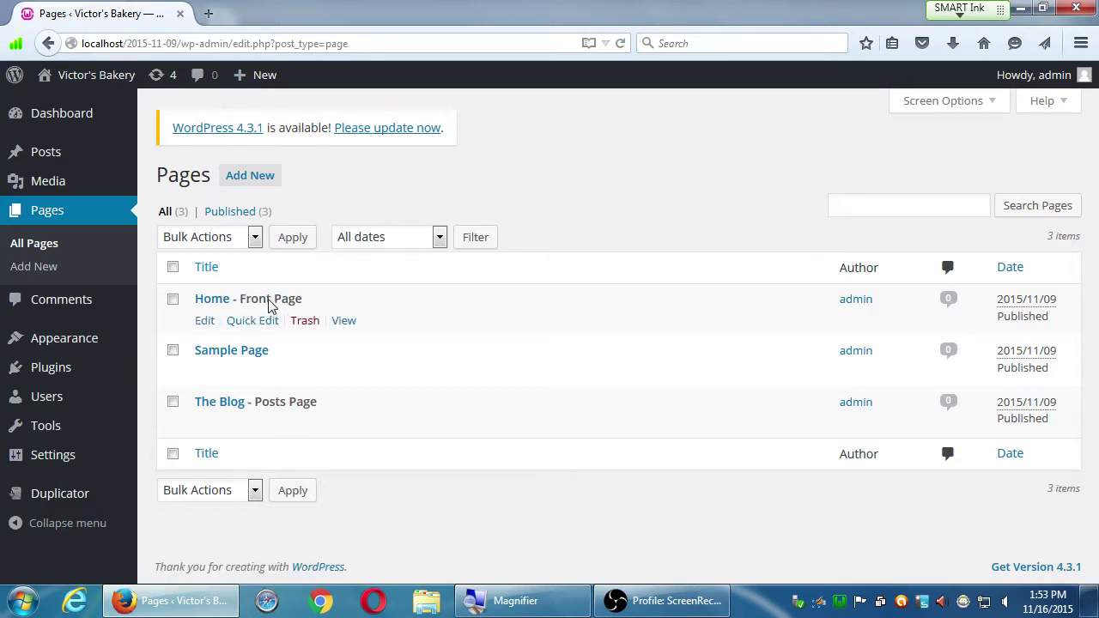
click(262, 325)
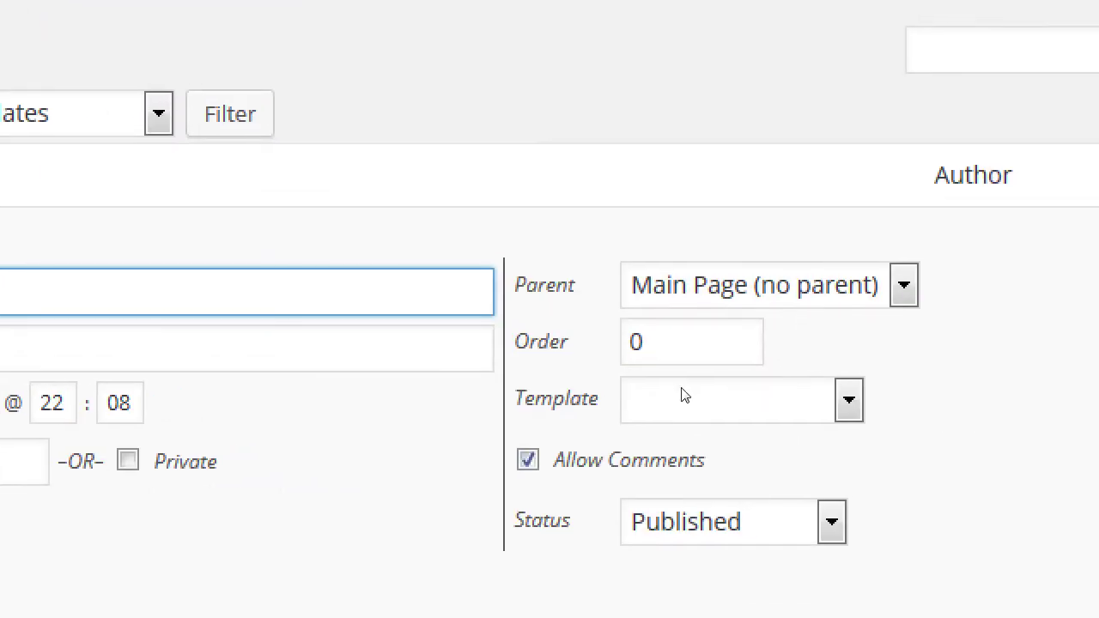
click(627, 419)
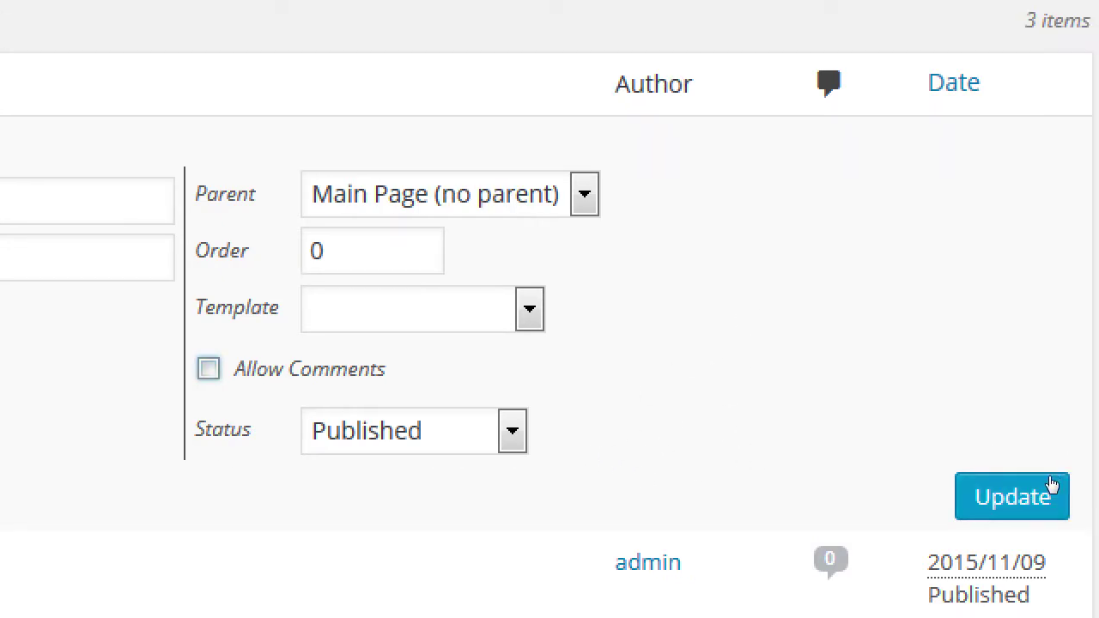
click(1083, 490)
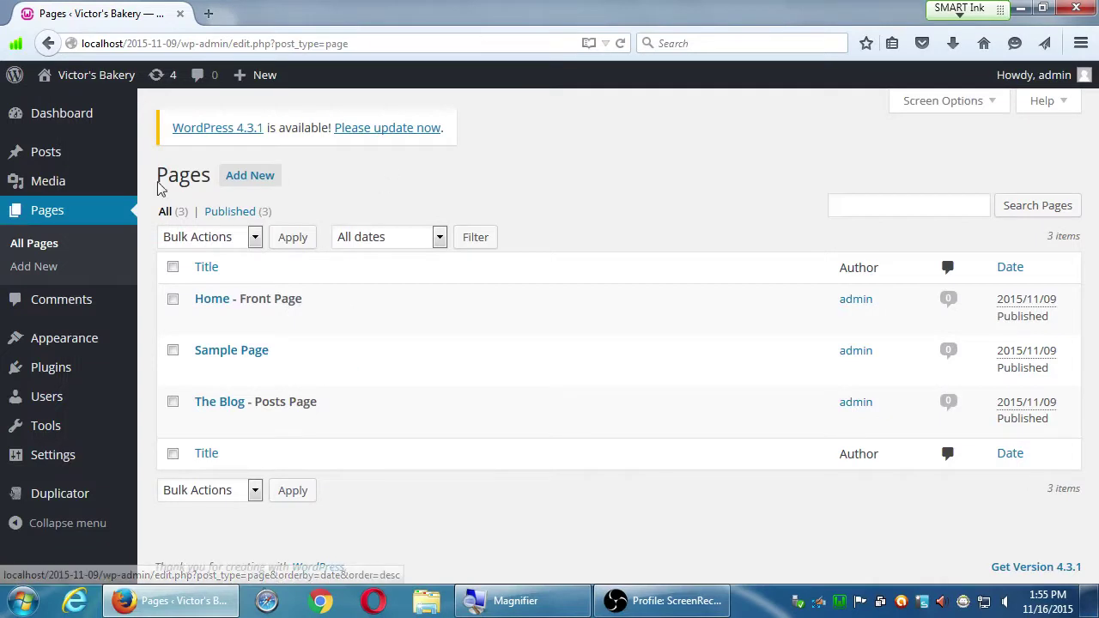
Visit the live site and check the Home page for the comment form.
click(69, 76)
scroll(652, 507, down, 3)
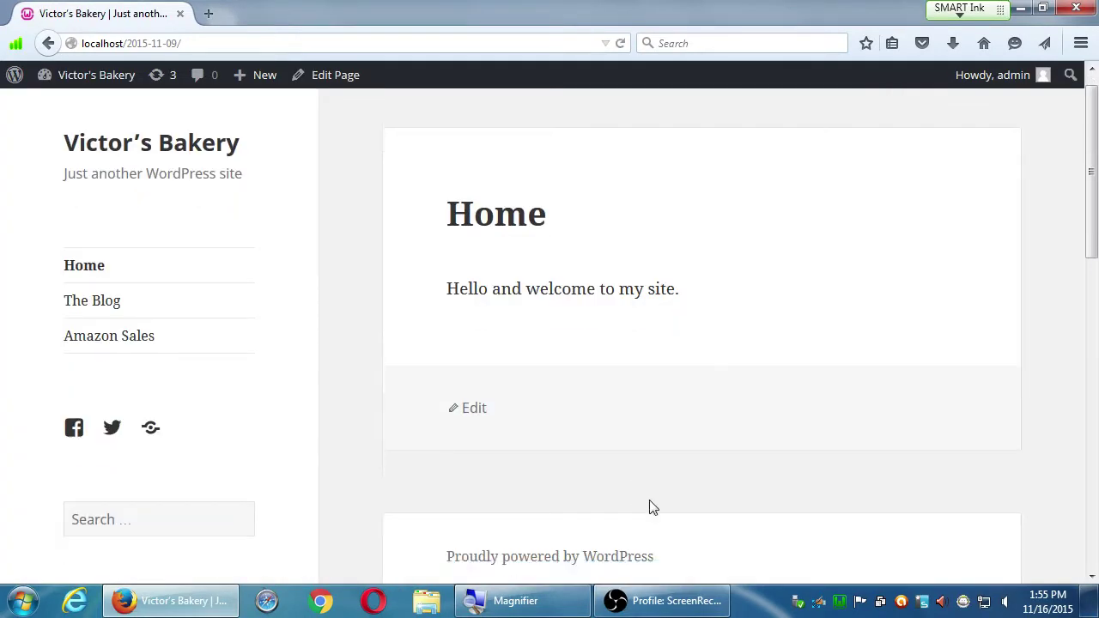
scroll(587, 365, up, 3)
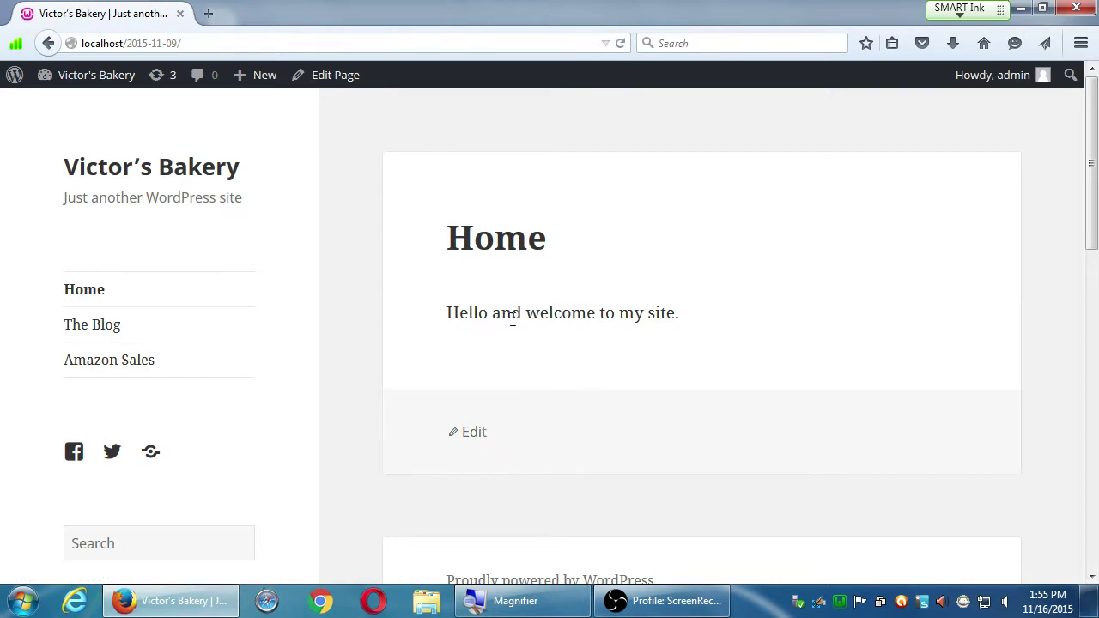
scroll(517, 377, down, 3)
scroll(518, 378, down, 7)
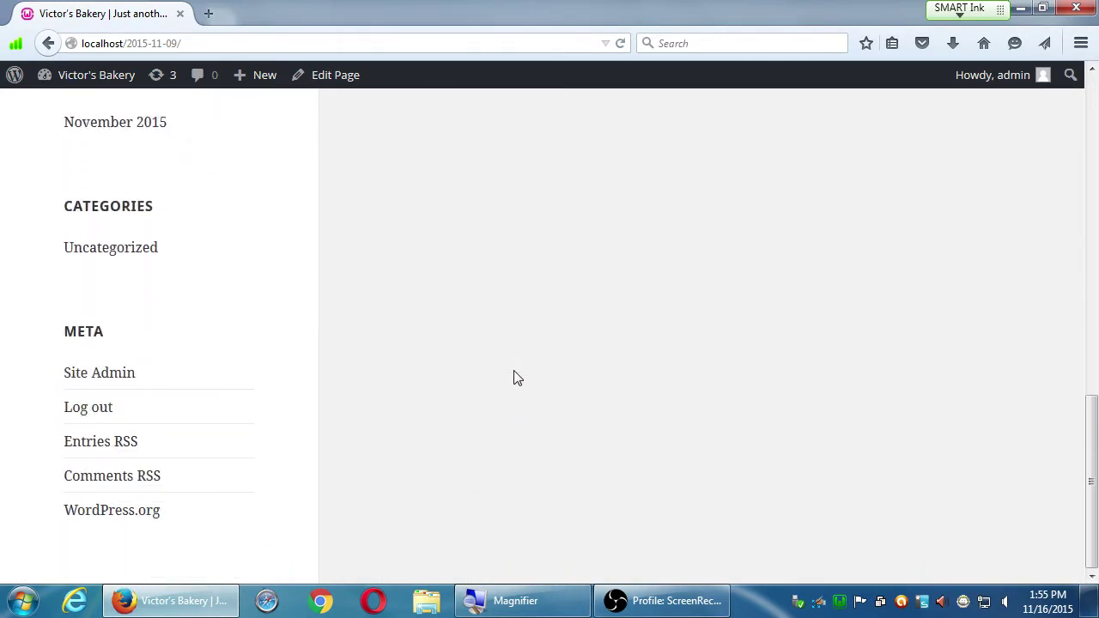
scroll(518, 378, up, 10)
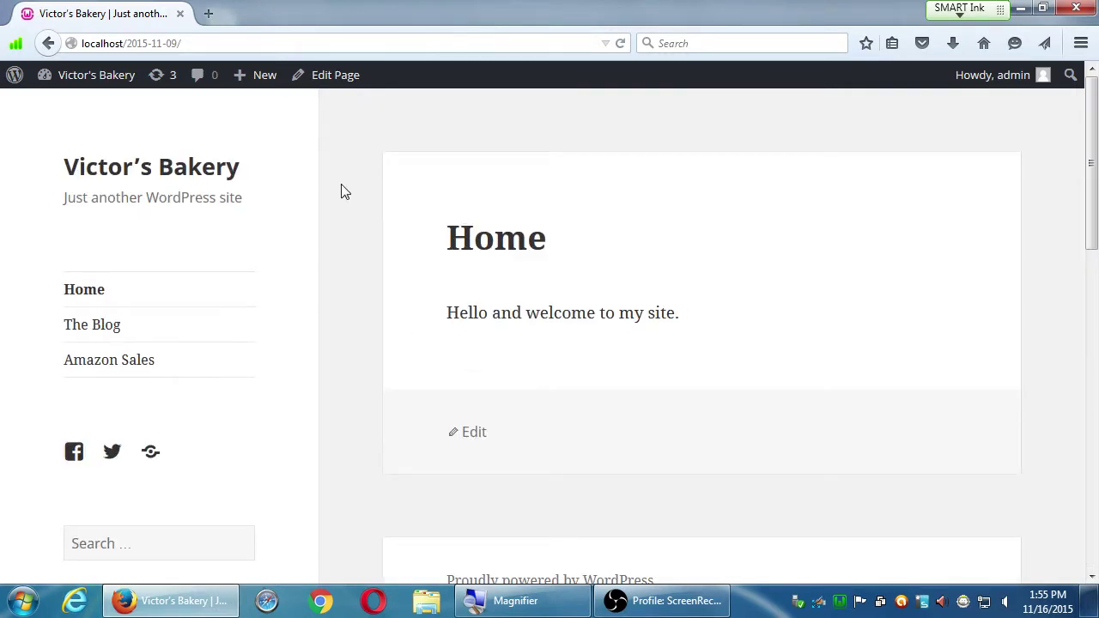
Return to the dashboard and open the list of all pages.
mouse_move(109, 92)
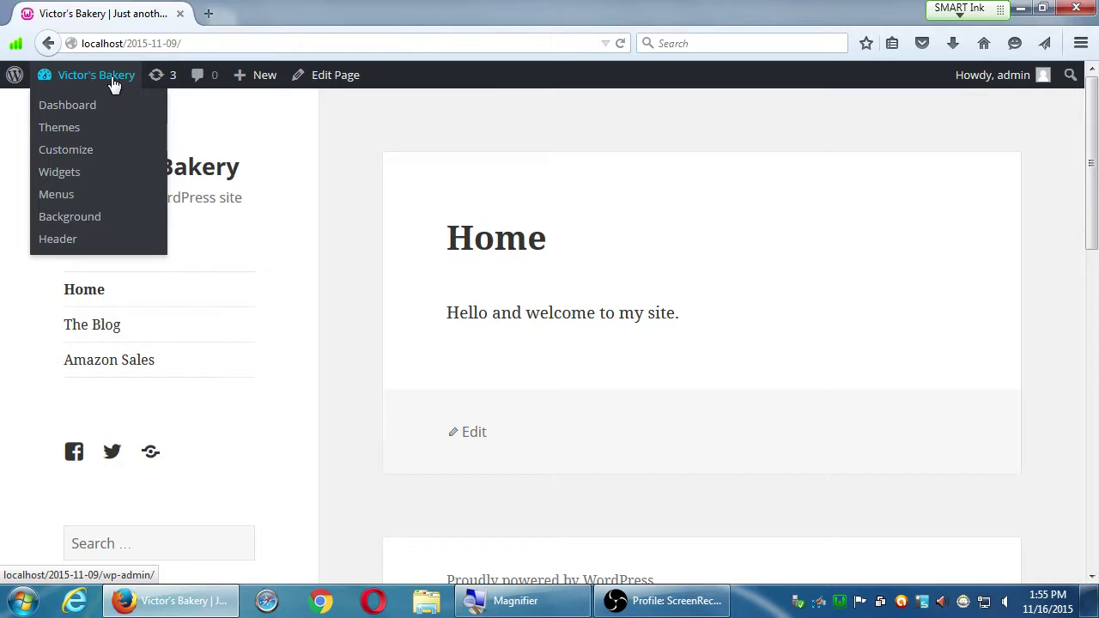
click(114, 84)
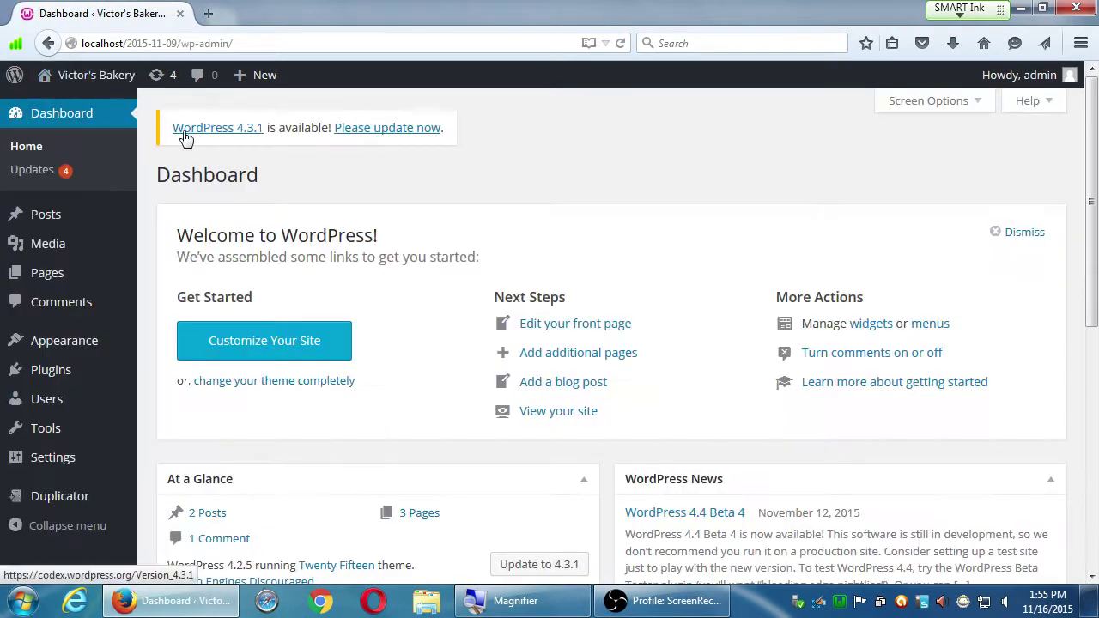
click(43, 273)
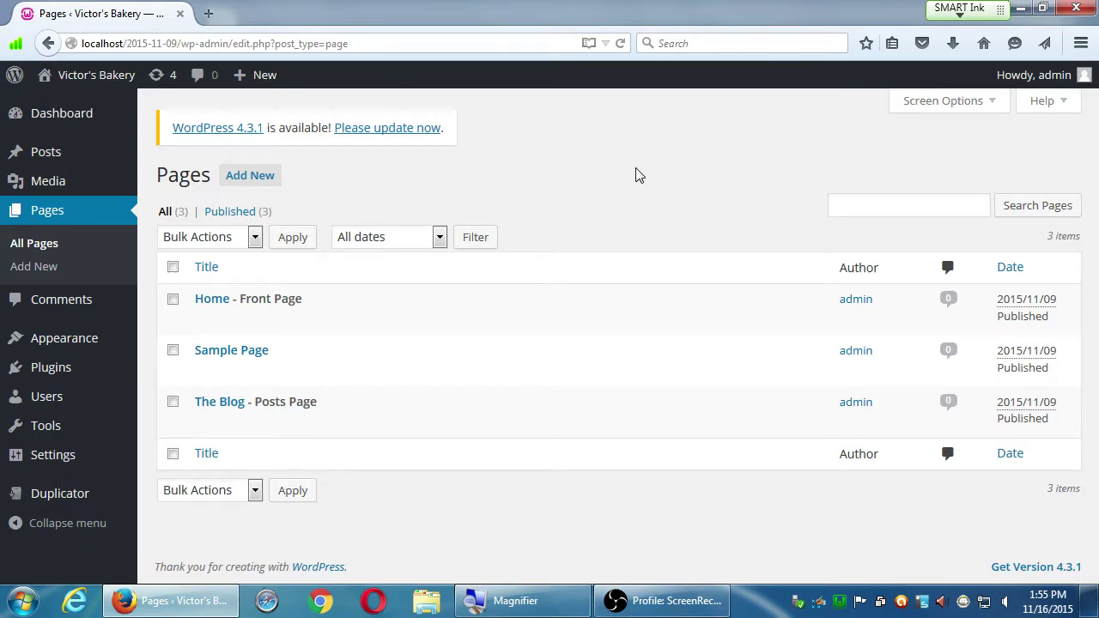
mouse_move(431, 370)
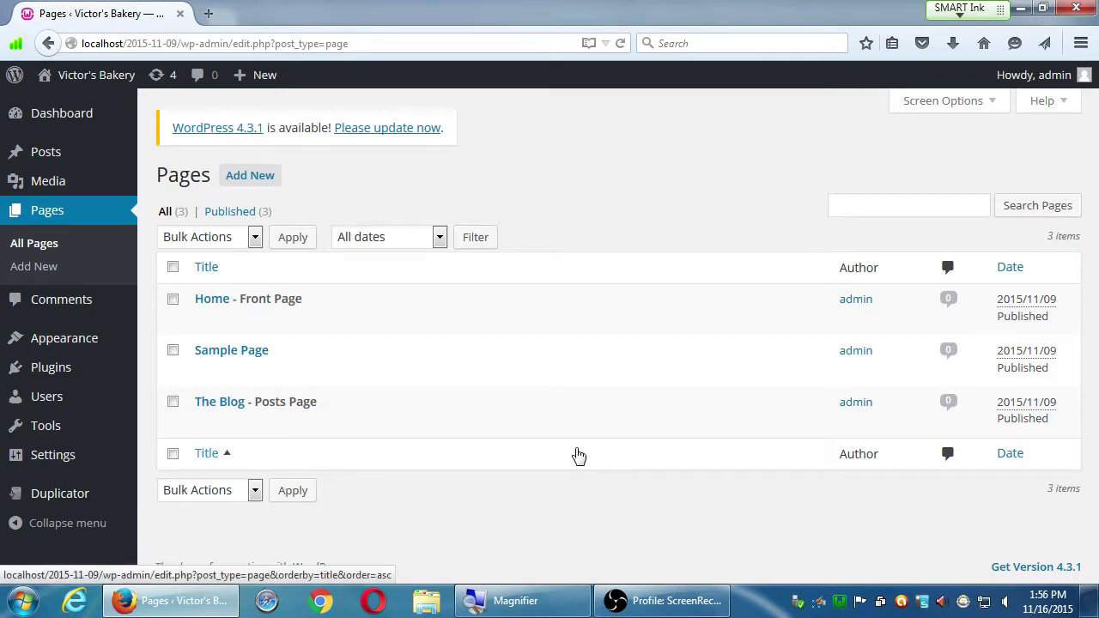
mouse_move(575, 444)
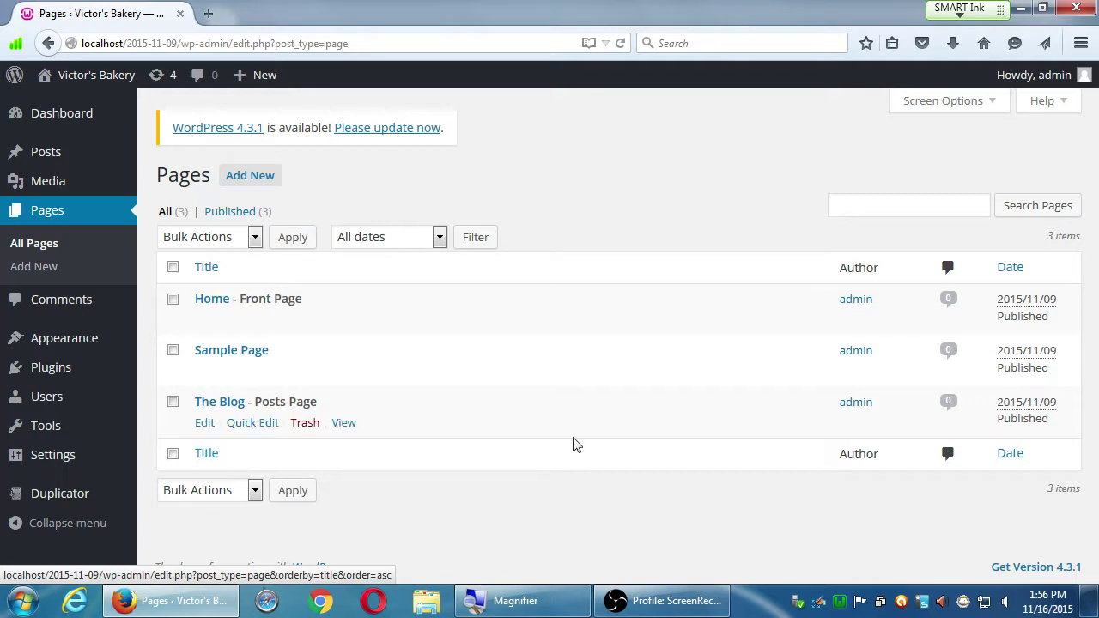
Visit the live site and examine the sidebar sections from Search and Recent Posts to Archives, Categories and Meta.
click(109, 83)
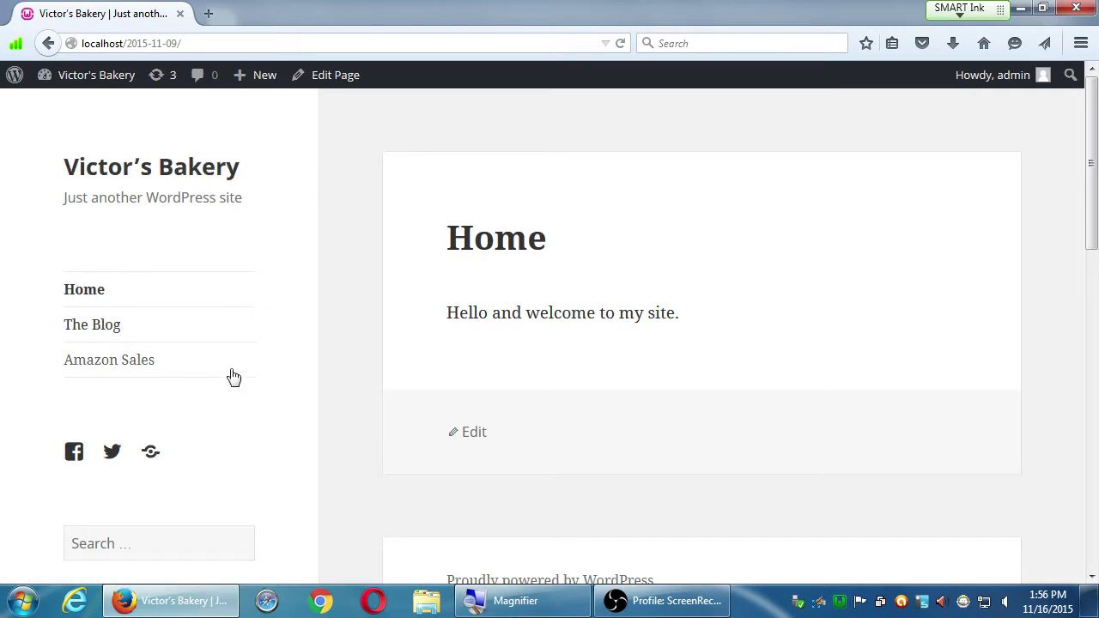
scroll(233, 375, down, 3)
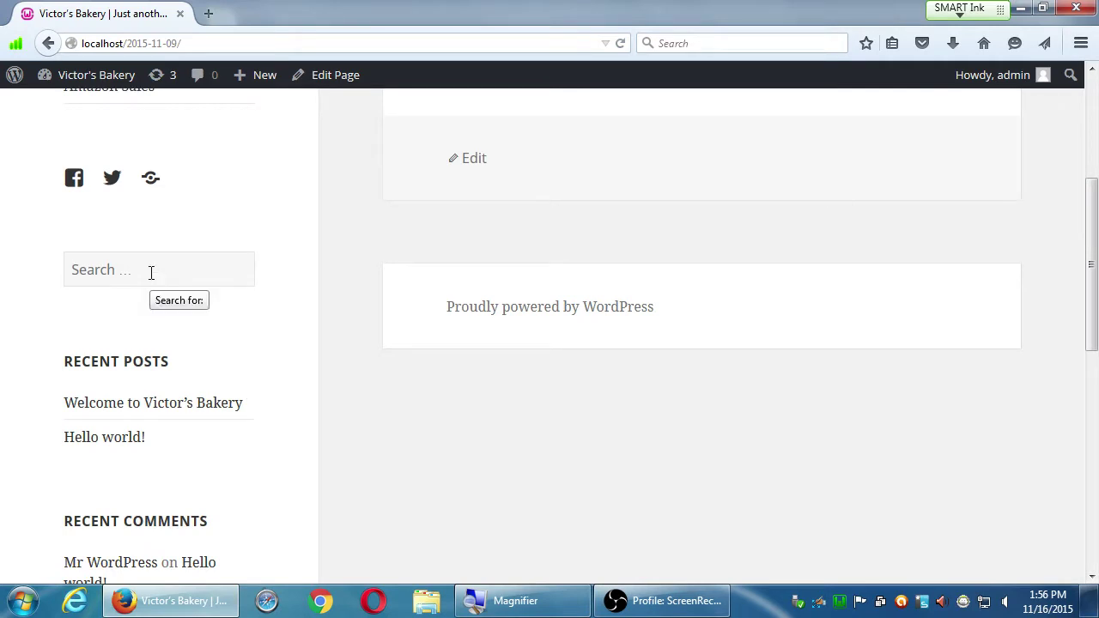
scroll(144, 388, up, 1)
scroll(141, 388, down, 7)
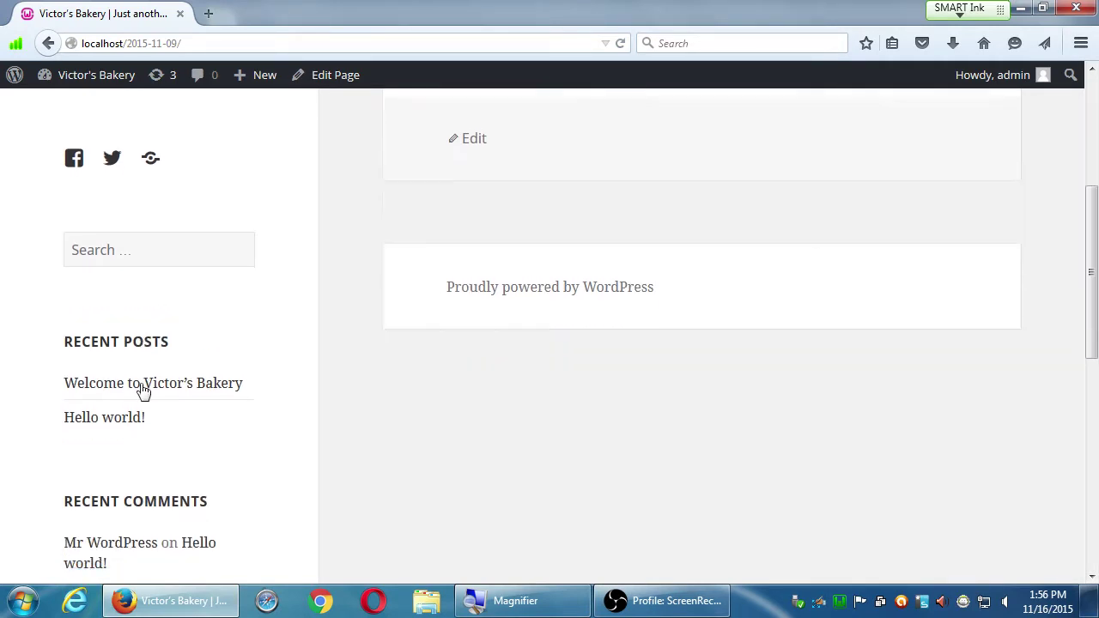
scroll(189, 346, up, 2)
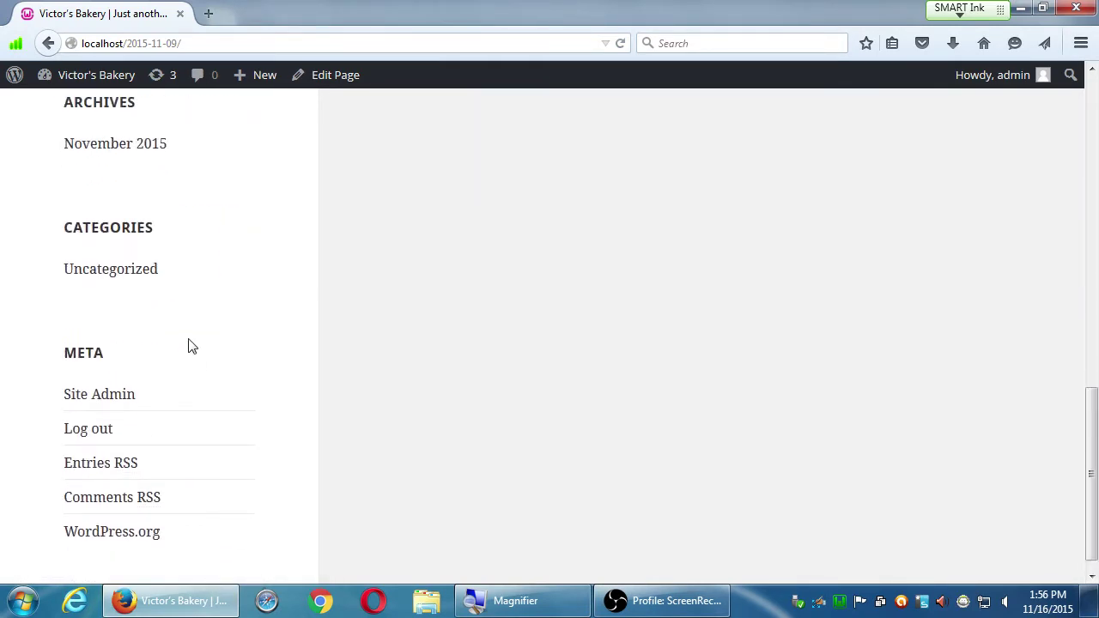
scroll(215, 370, down, 1)
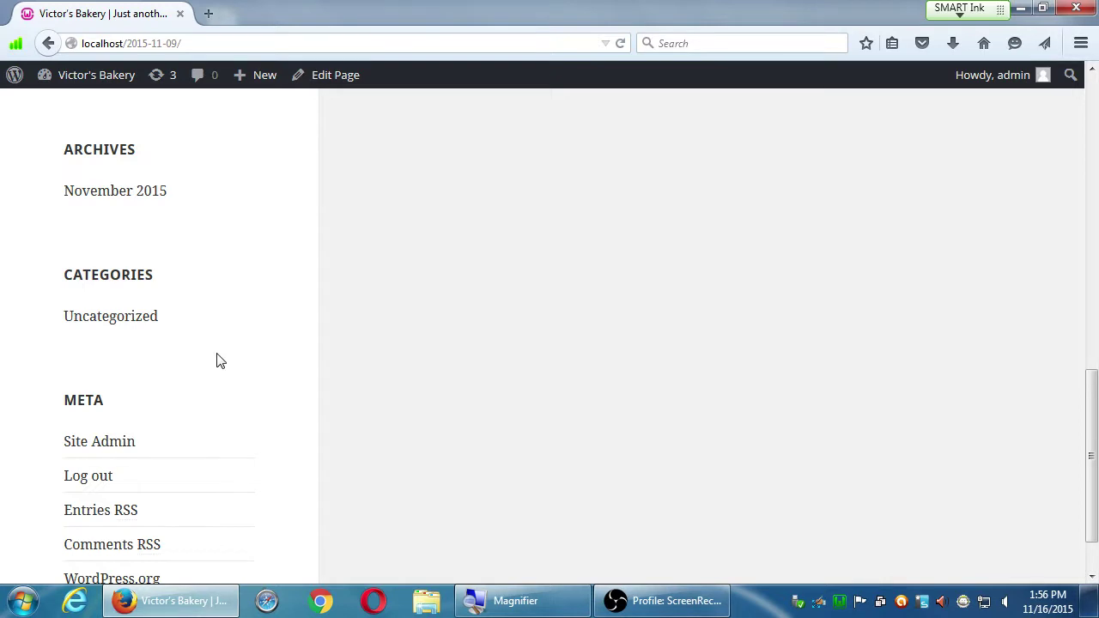
scroll(204, 400, down, 2)
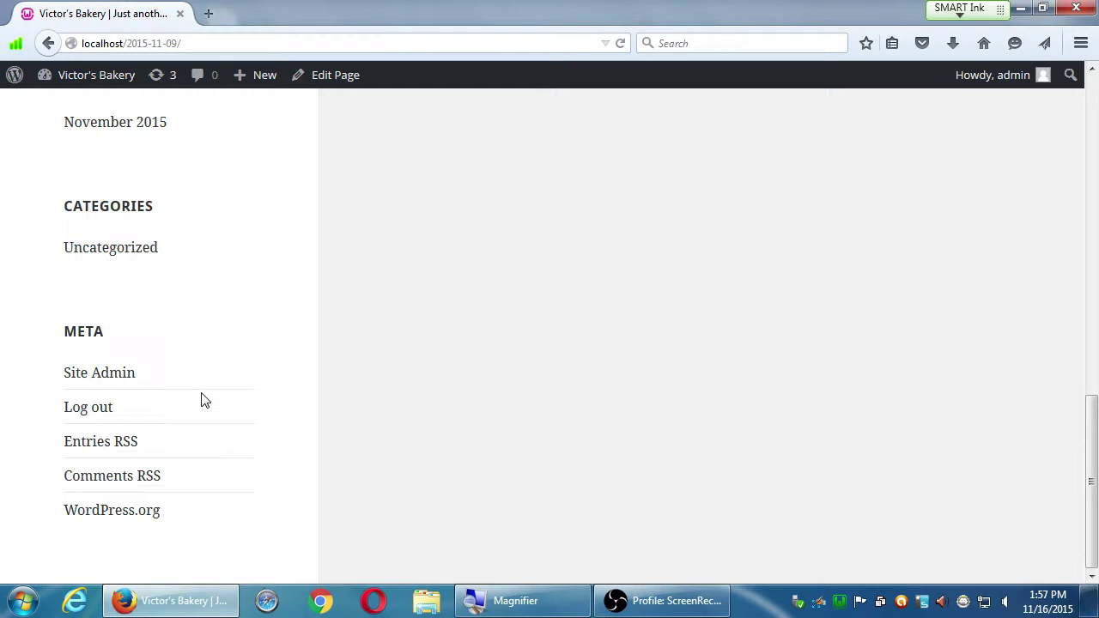
scroll(157, 486, up, 8)
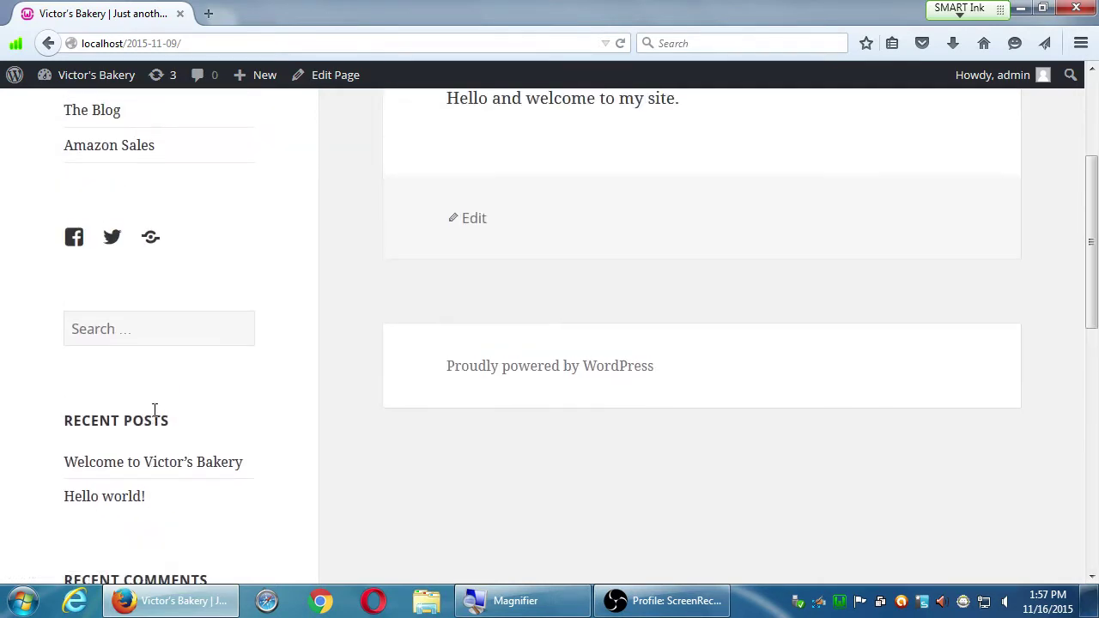
Open the Widgets settings from the dashboard and review the available widgets and those active in the Widget Area.
scroll(156, 413, up, 3)
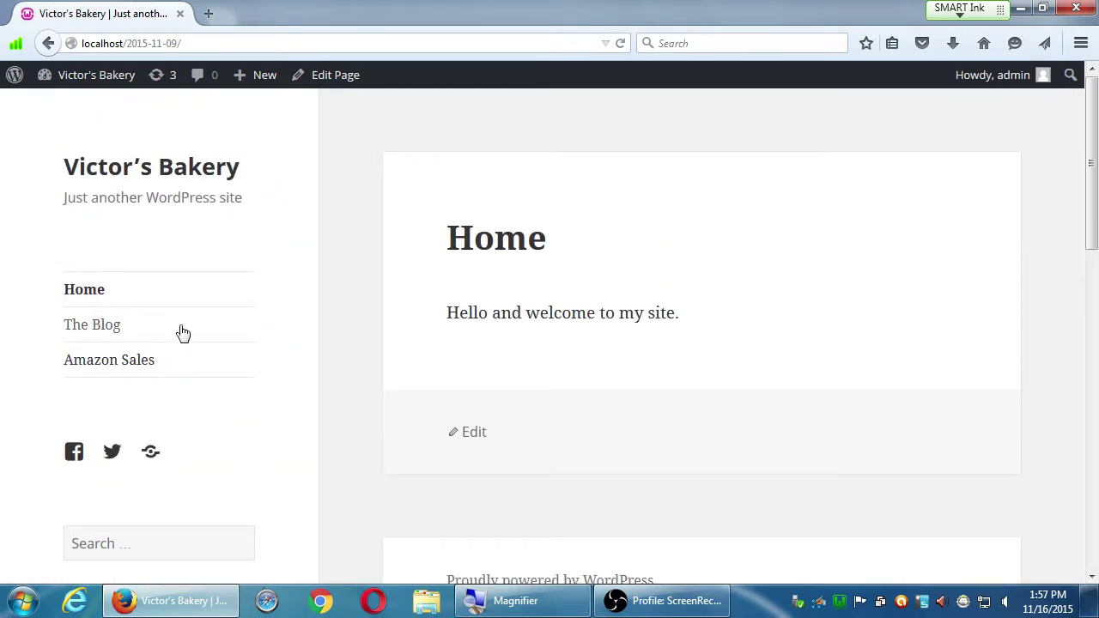
mouse_move(91, 86)
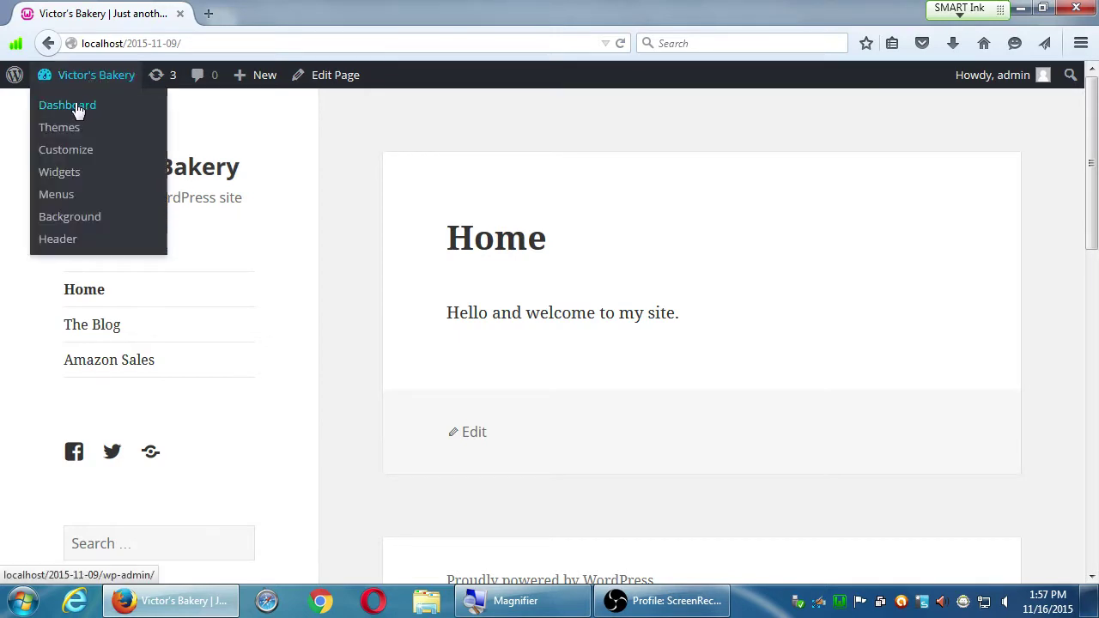
click(75, 110)
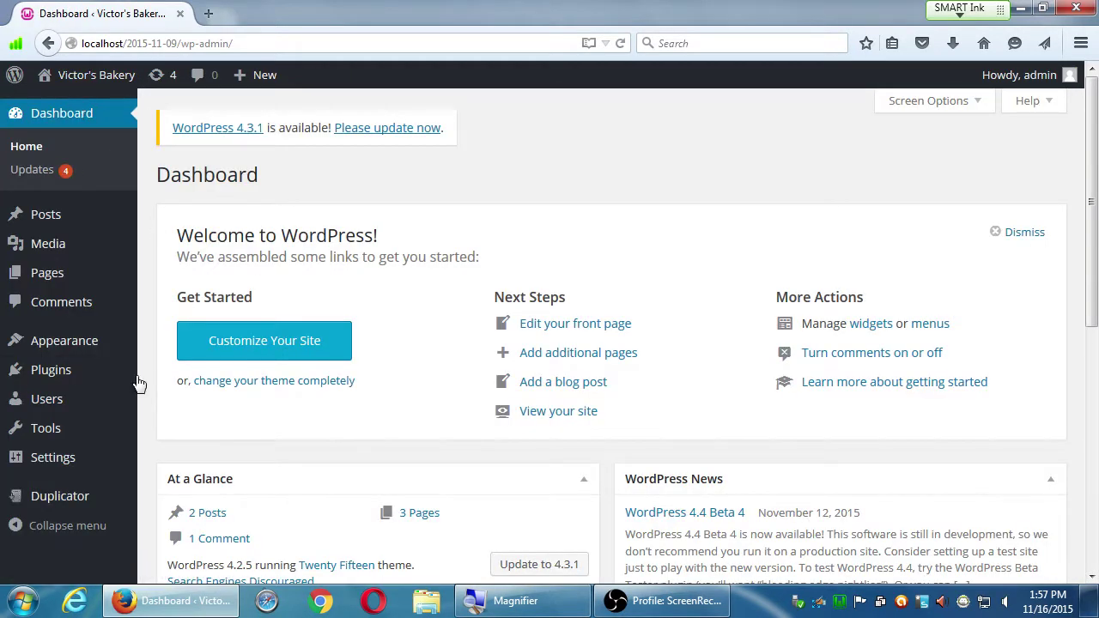
mouse_move(100, 345)
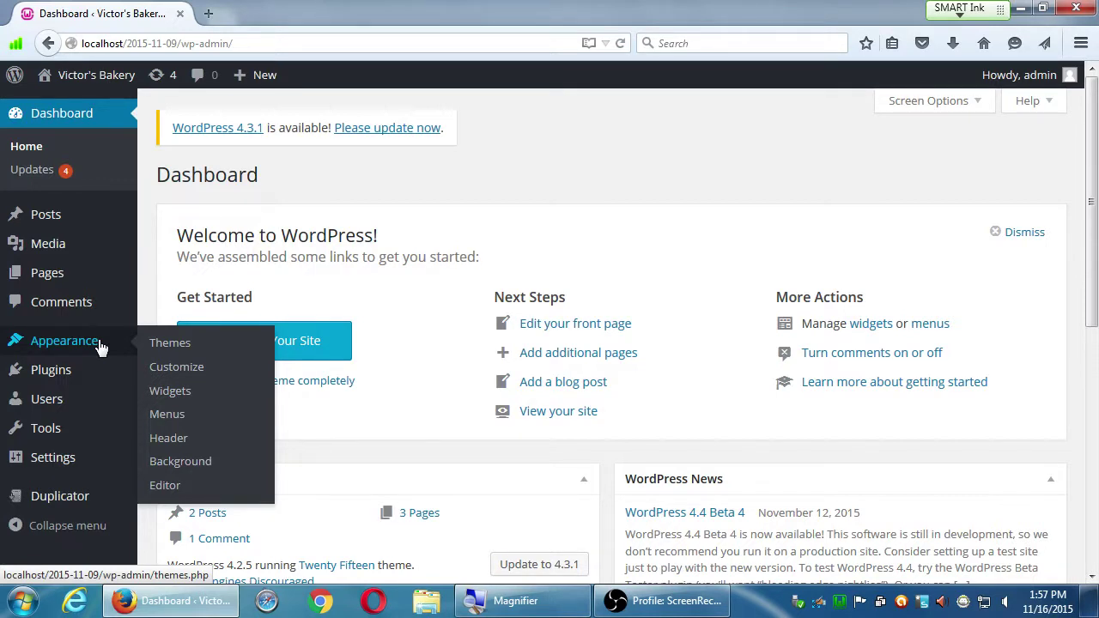
click(185, 400)
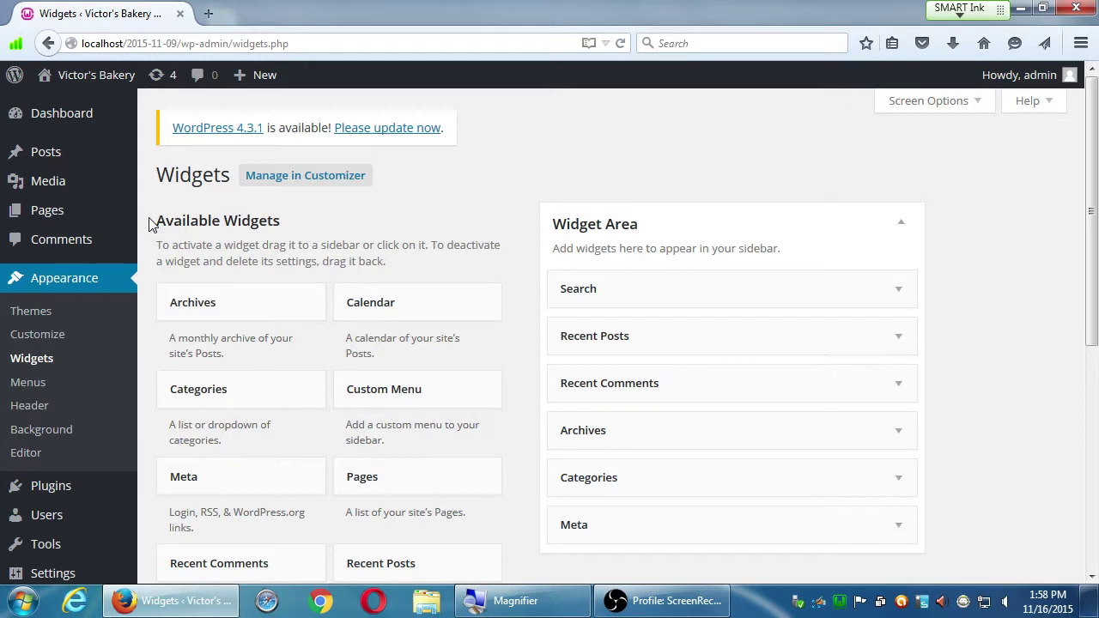
scroll(704, 258, down, 3)
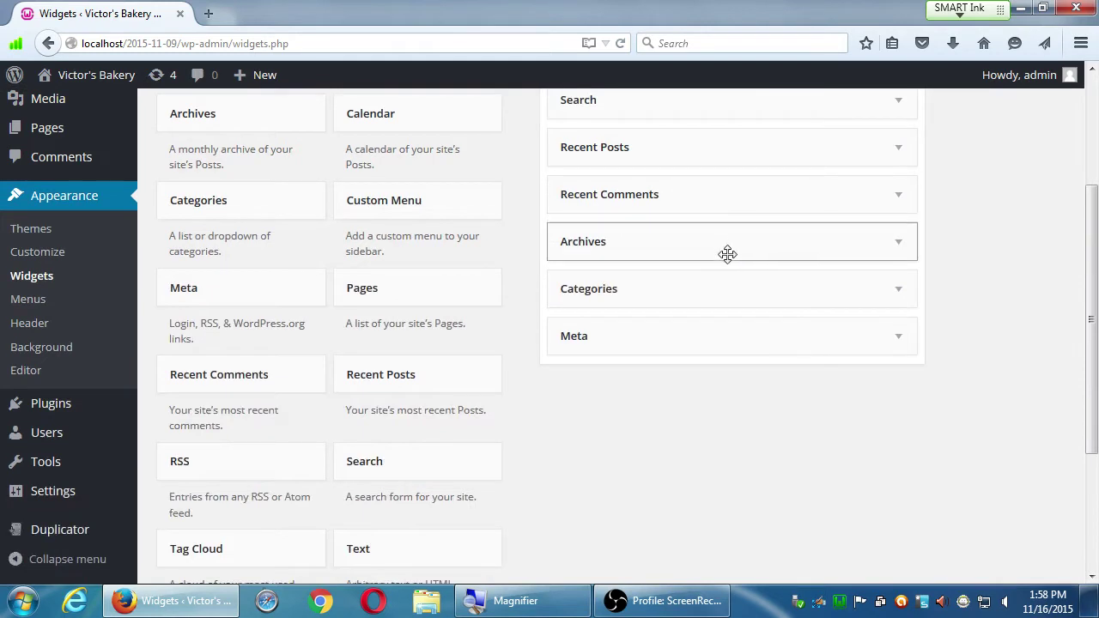
scroll(727, 253, up, 3)
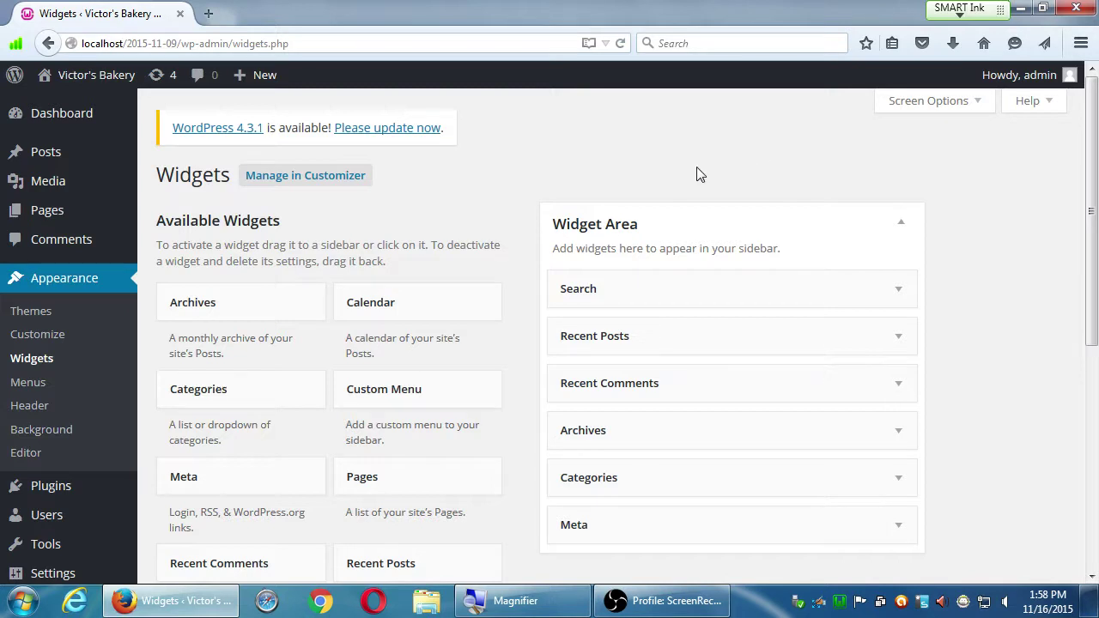
Open the live site in its own browser window and arrange it side by side with the Widgets window.
middle_click(120, 86)
click(283, 16)
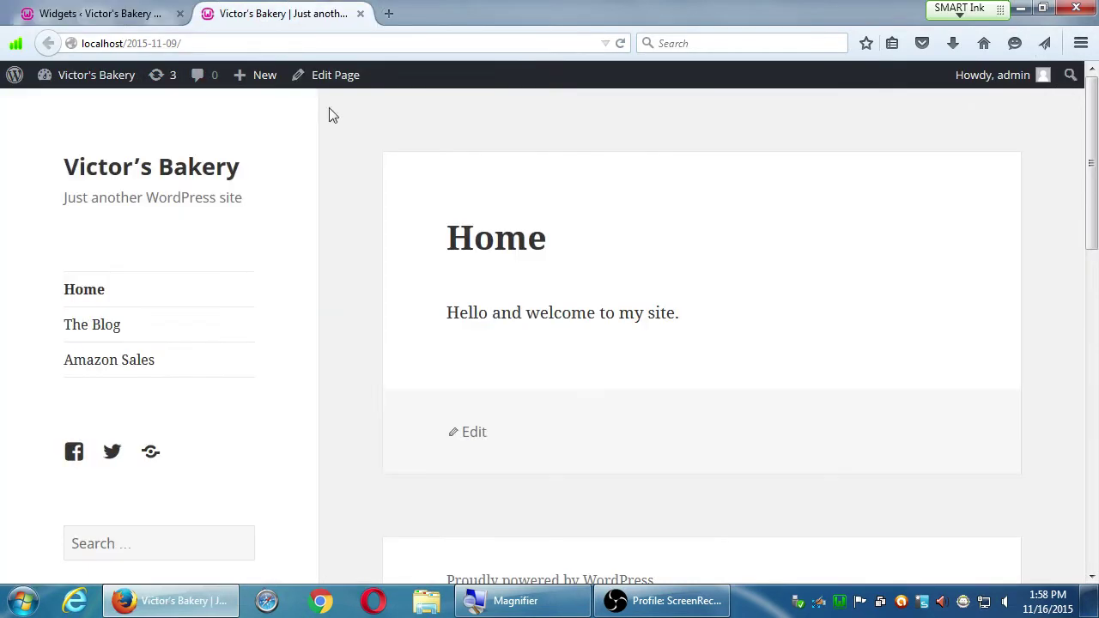
drag(283, 16, 512, 59)
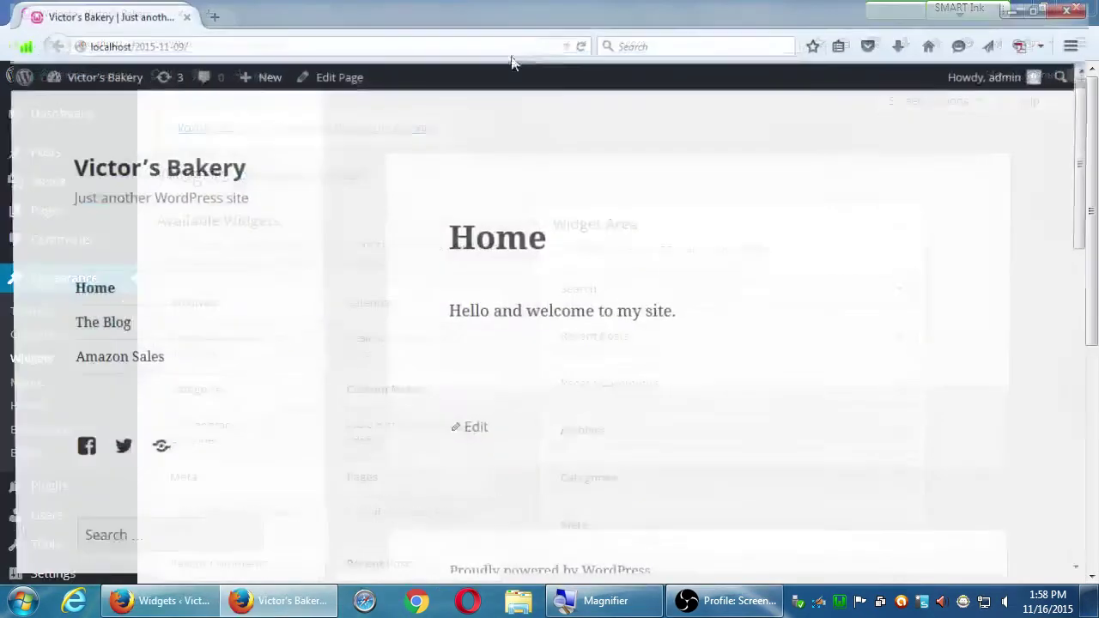
drag(432, 17, 495, 38)
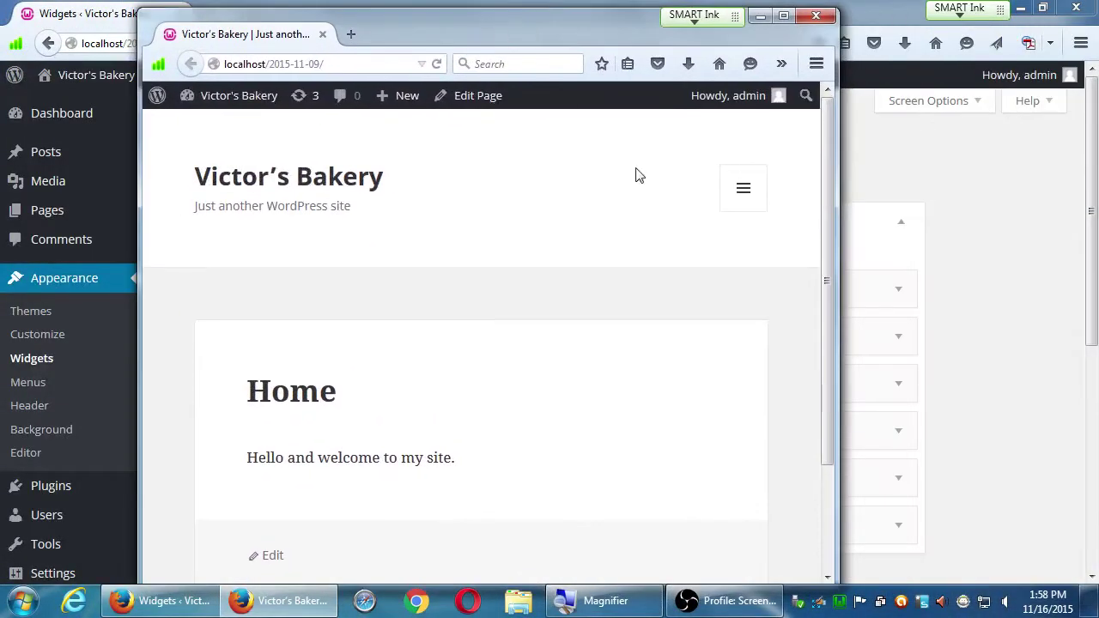
drag(838, 336, 1082, 328)
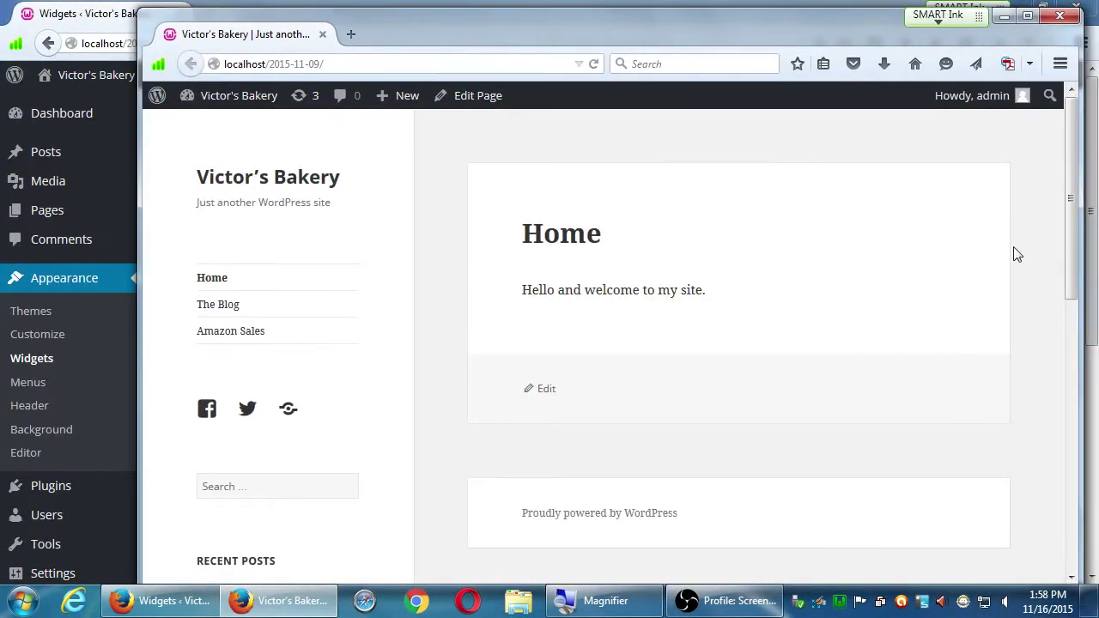
drag(700, 23, 1098, 60)
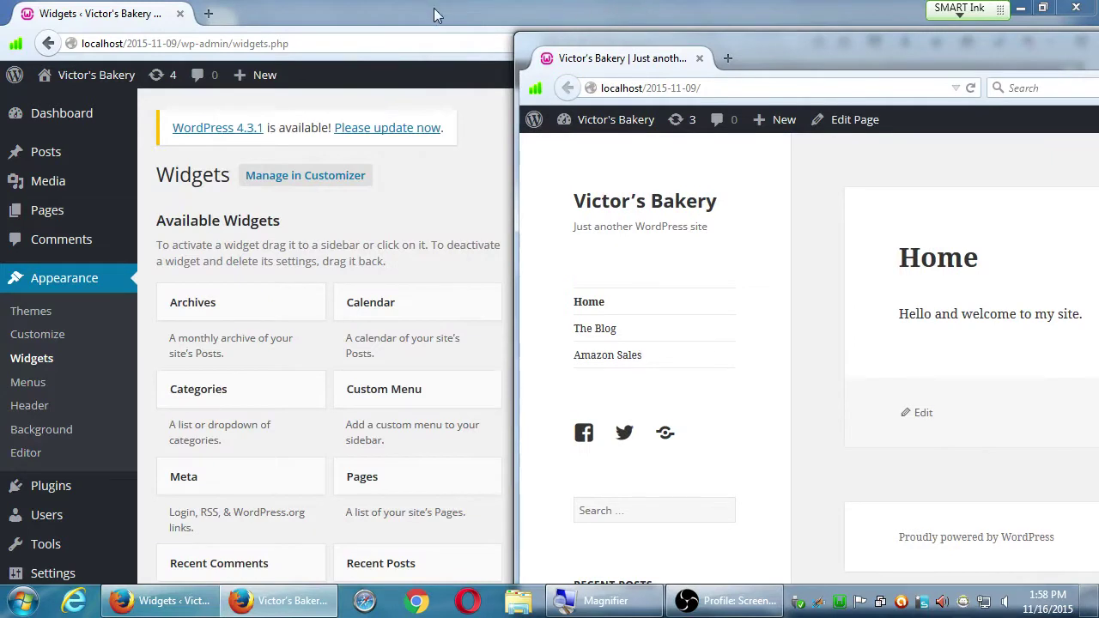
drag(343, 13, 4, 114)
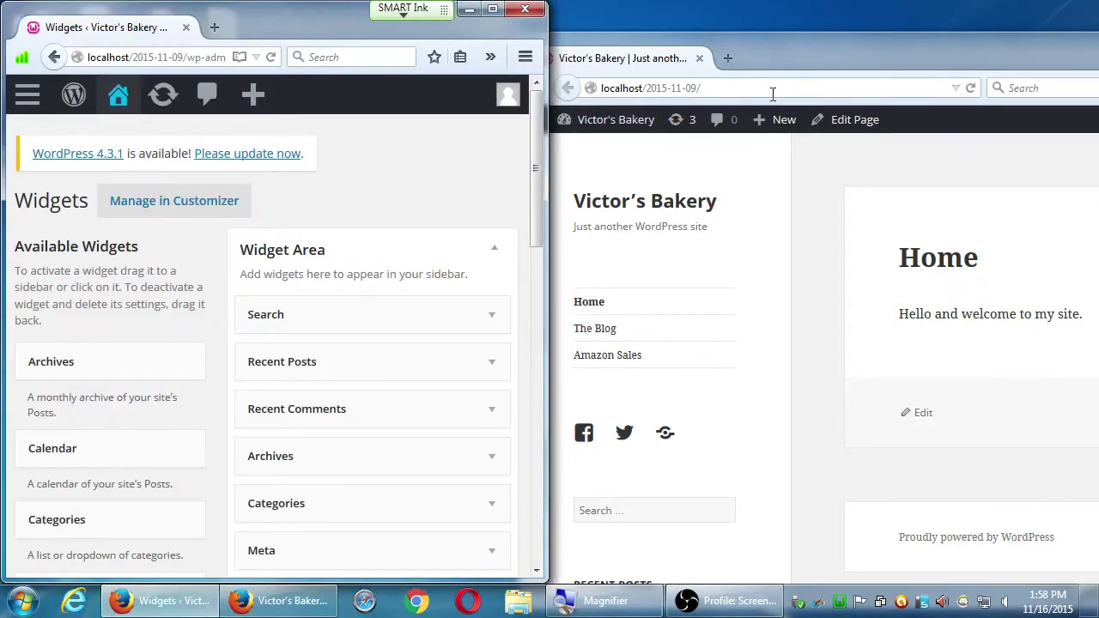
Examine the live site's sidebar from Search to Meta against the widgets listed in the Widget Area.
mouse_move(786, 116)
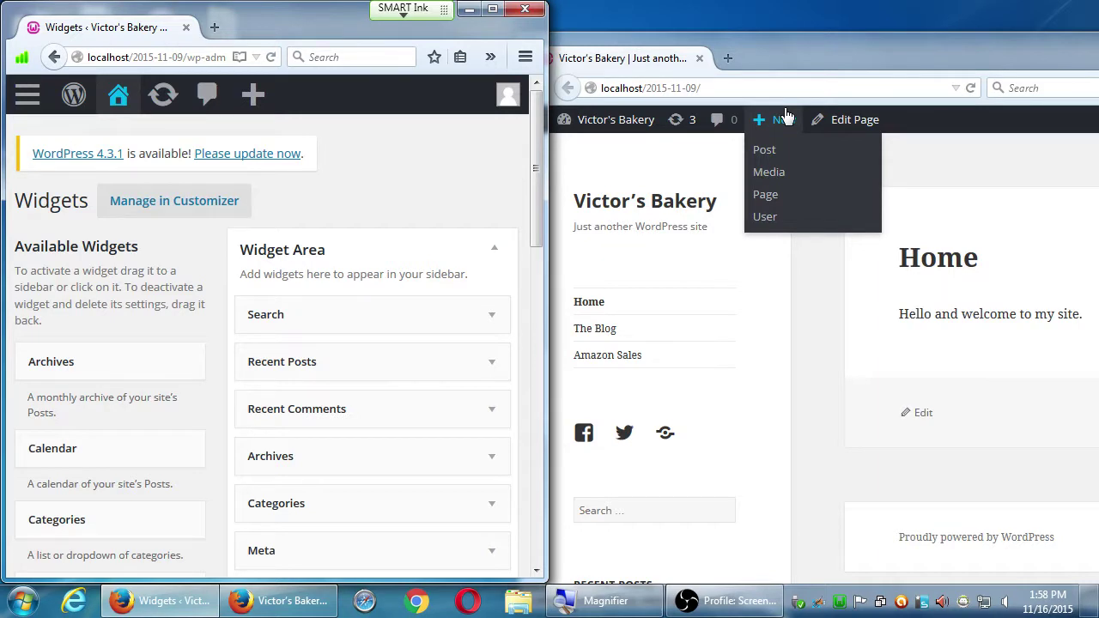
scroll(944, 380, down, 3)
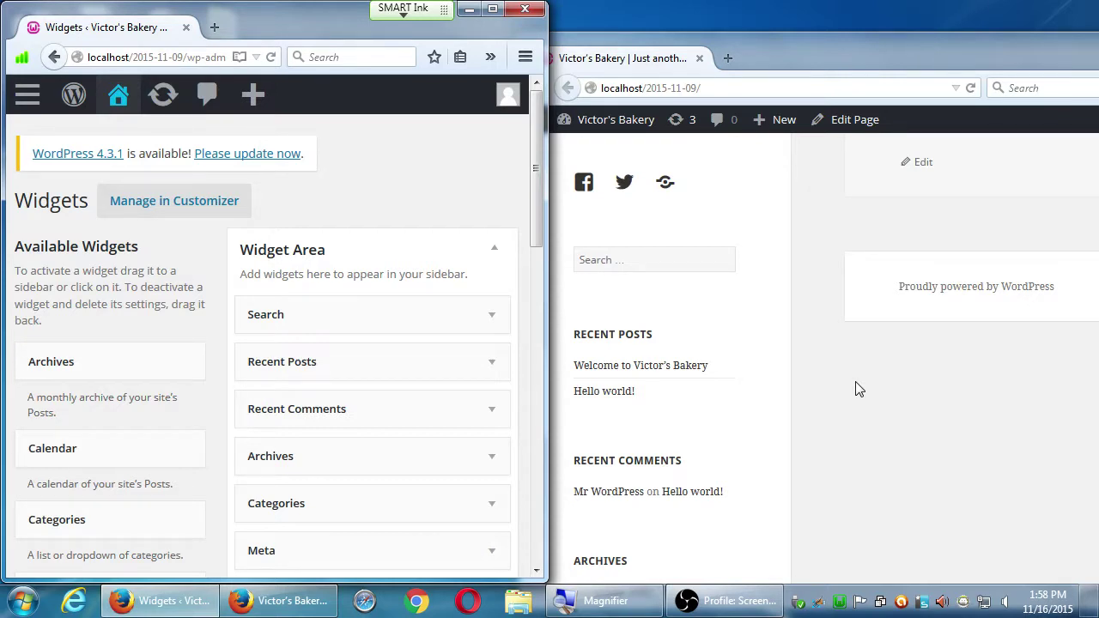
scroll(867, 412, down, 4)
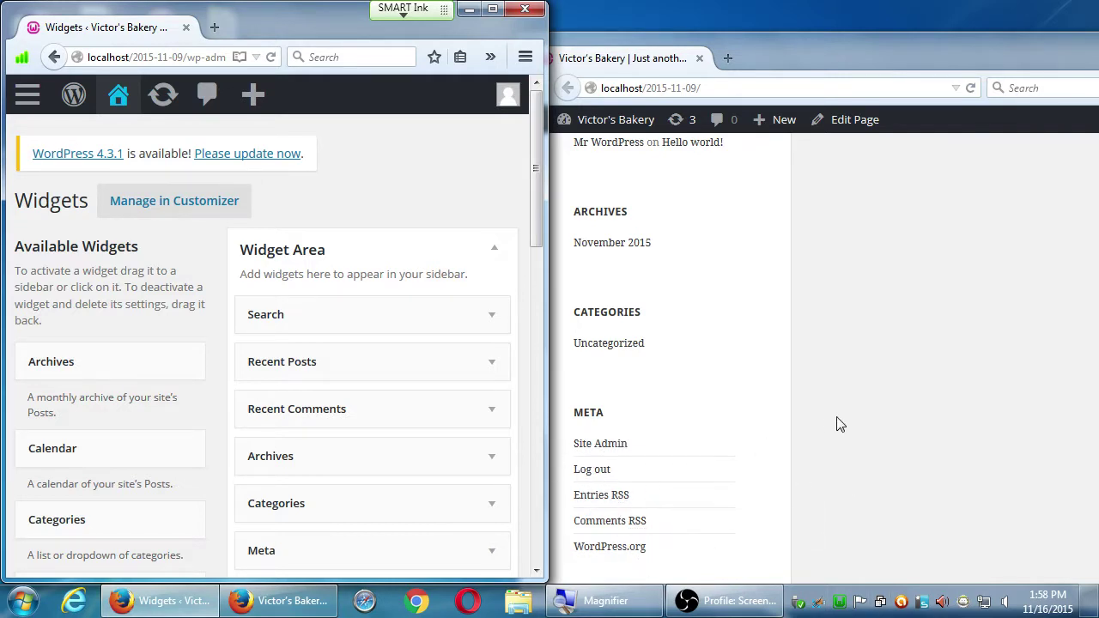
Title the Meta widget "asdfdsafsdafdsafsad", save it and refresh the live site to check the sidebar heading.
drag(531, 95, 533, 135)
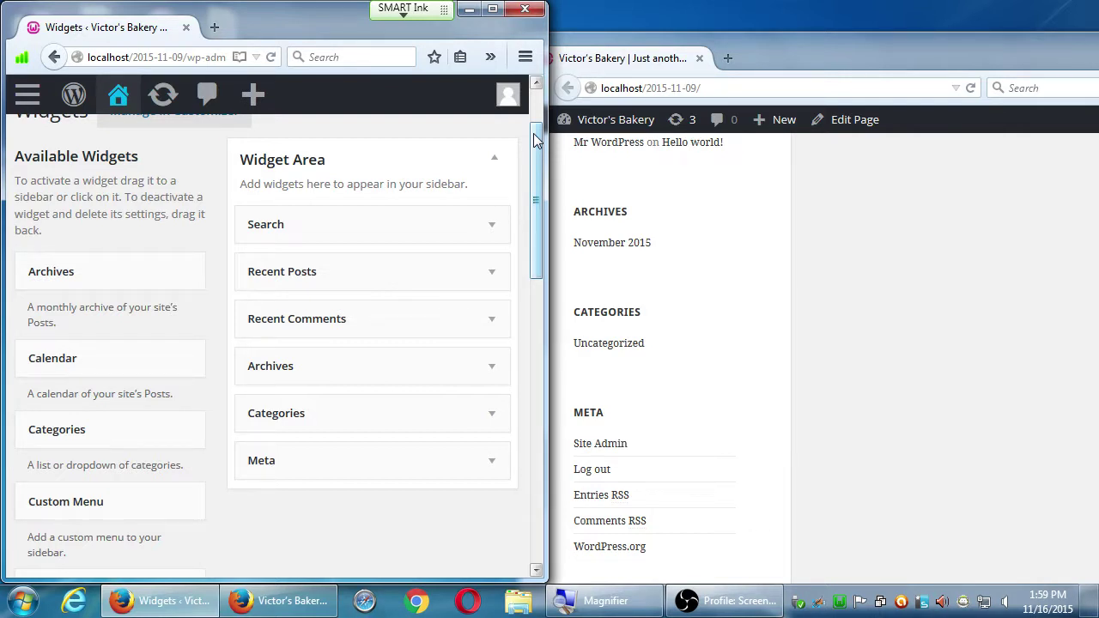
click(492, 465)
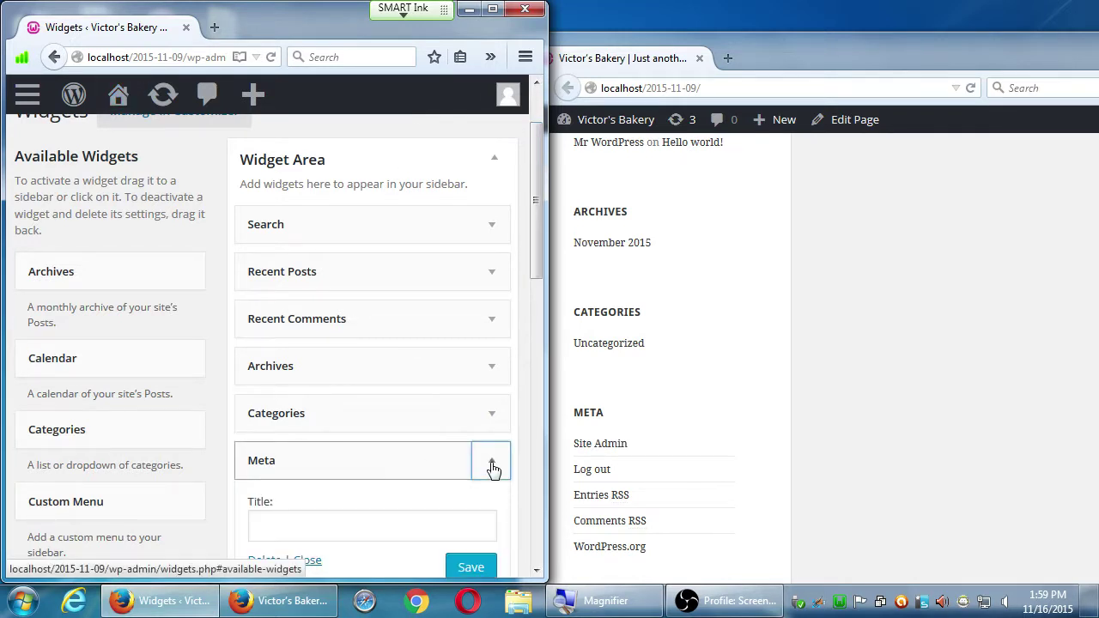
drag(537, 262, 536, 316)
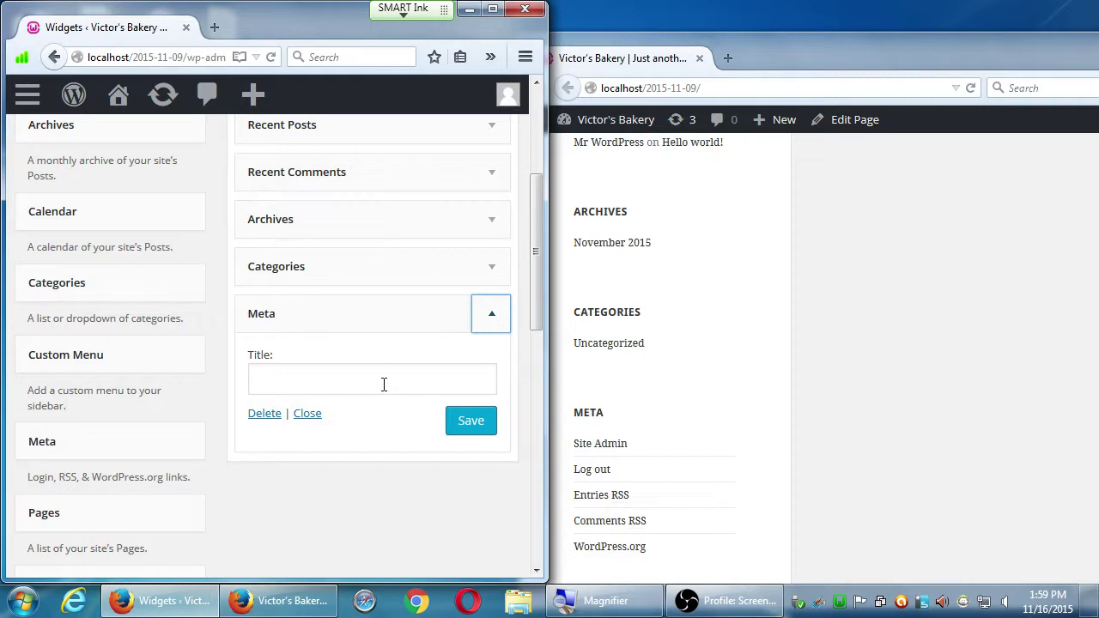
click(386, 388)
text(asdfdsafsdafdsafsad)
click(468, 420)
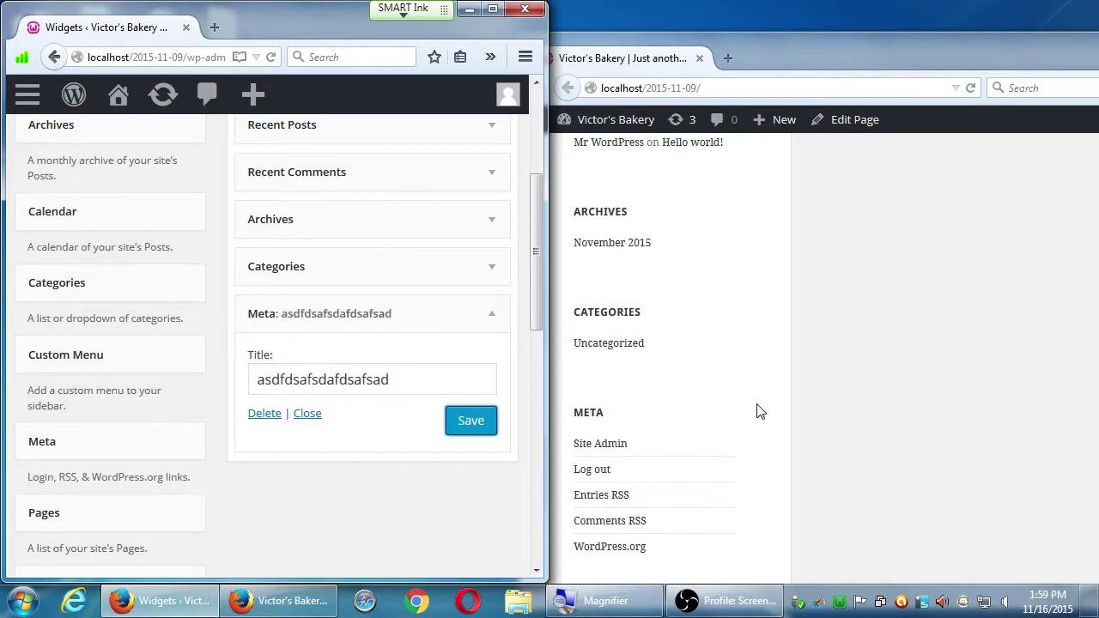
click(809, 412)
key(F5)
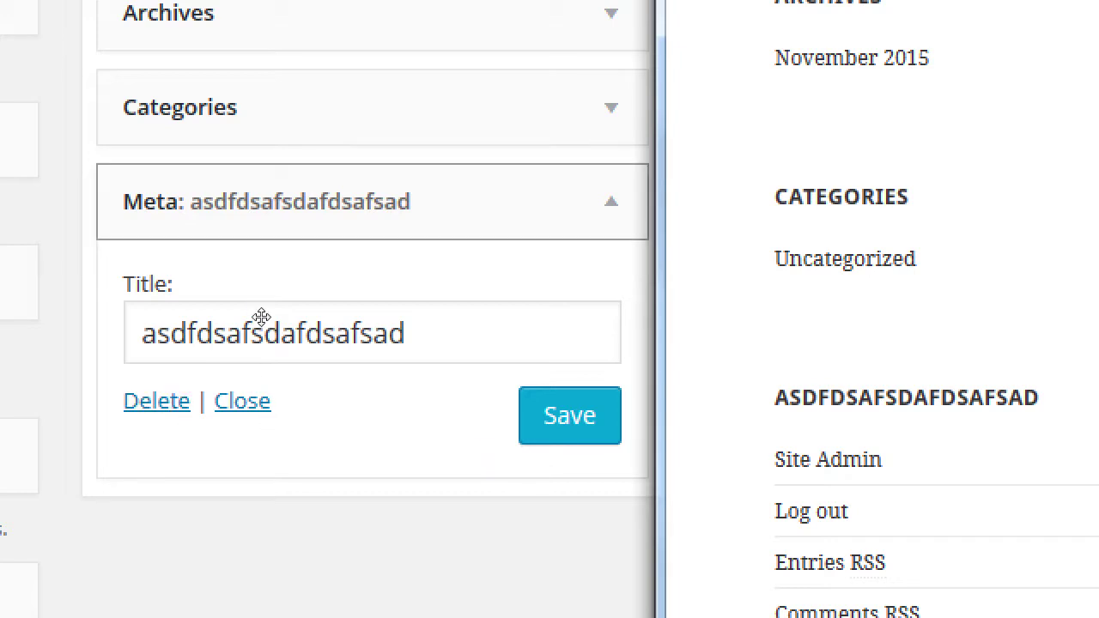
Delete the Meta widget from the Widget Area and refresh the live site.
click(265, 421)
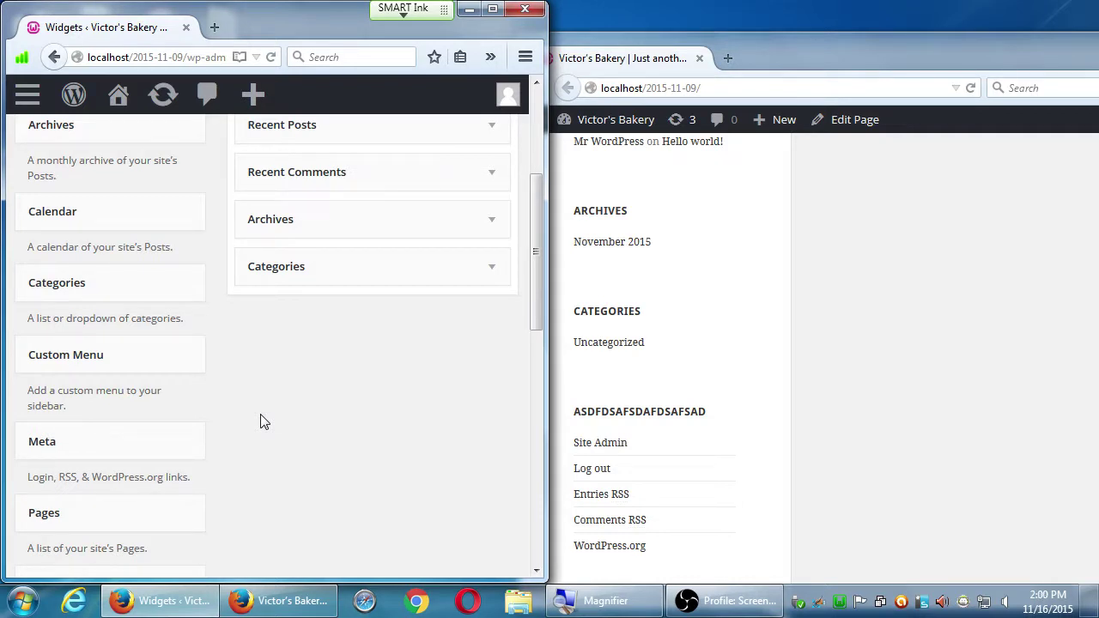
click(830, 370)
key(F5)
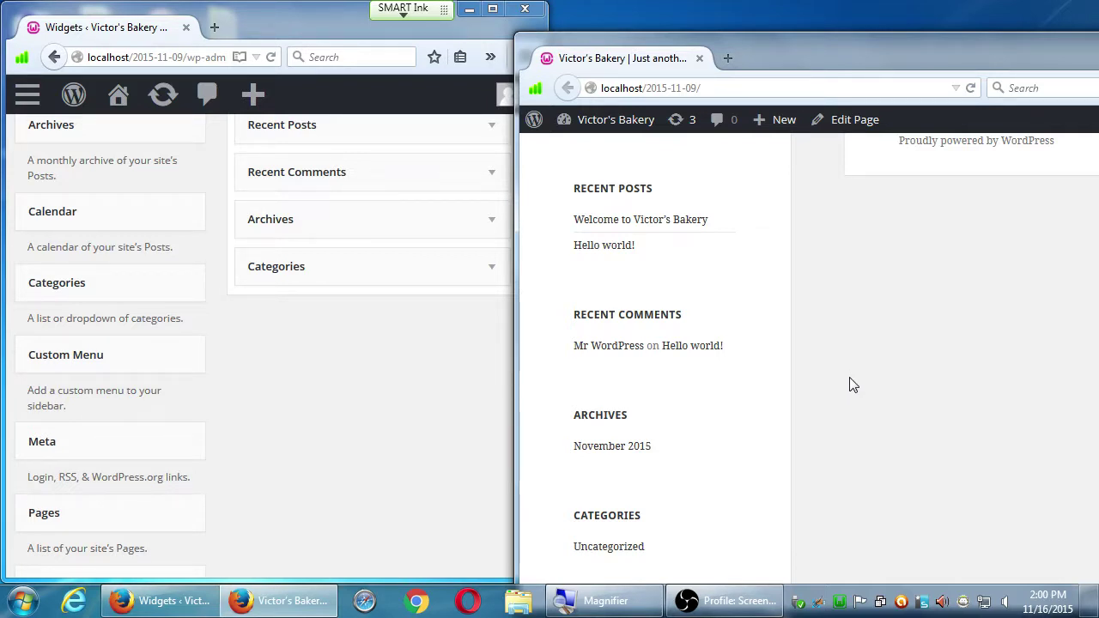
Title the Categories widget "My STuff", save it and refresh the live site, repositioning its window to view the sidebar.
click(423, 357)
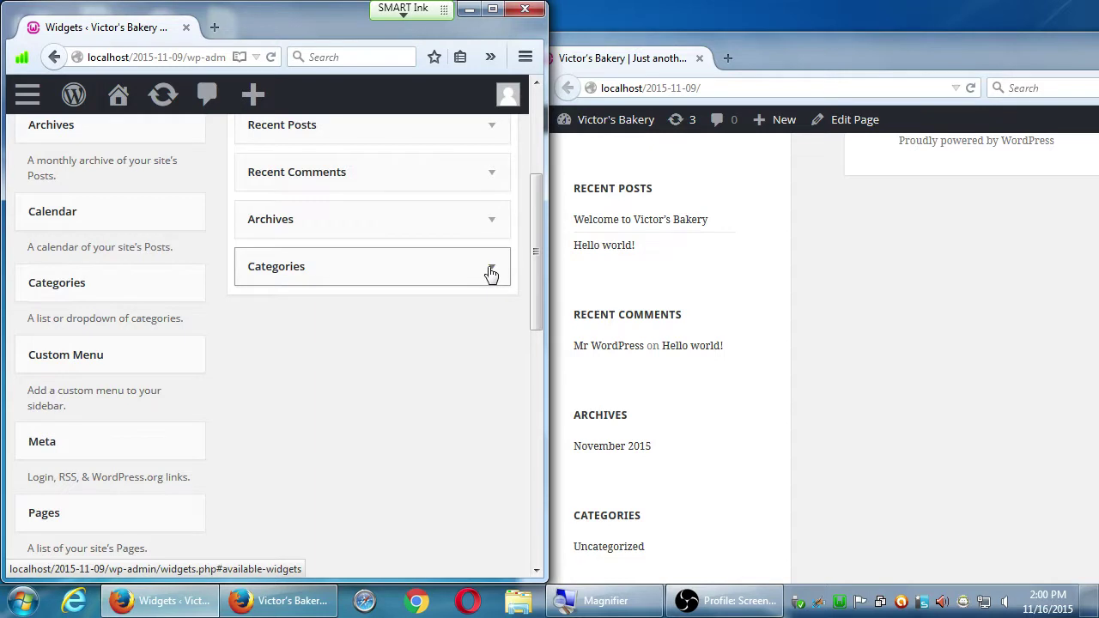
click(491, 271)
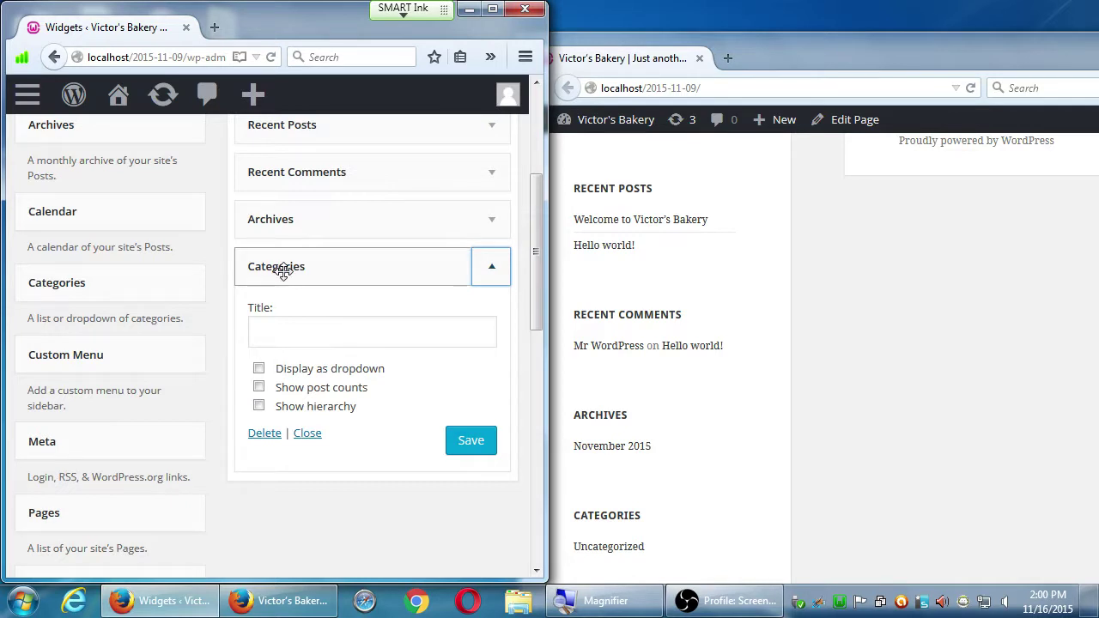
click(322, 331)
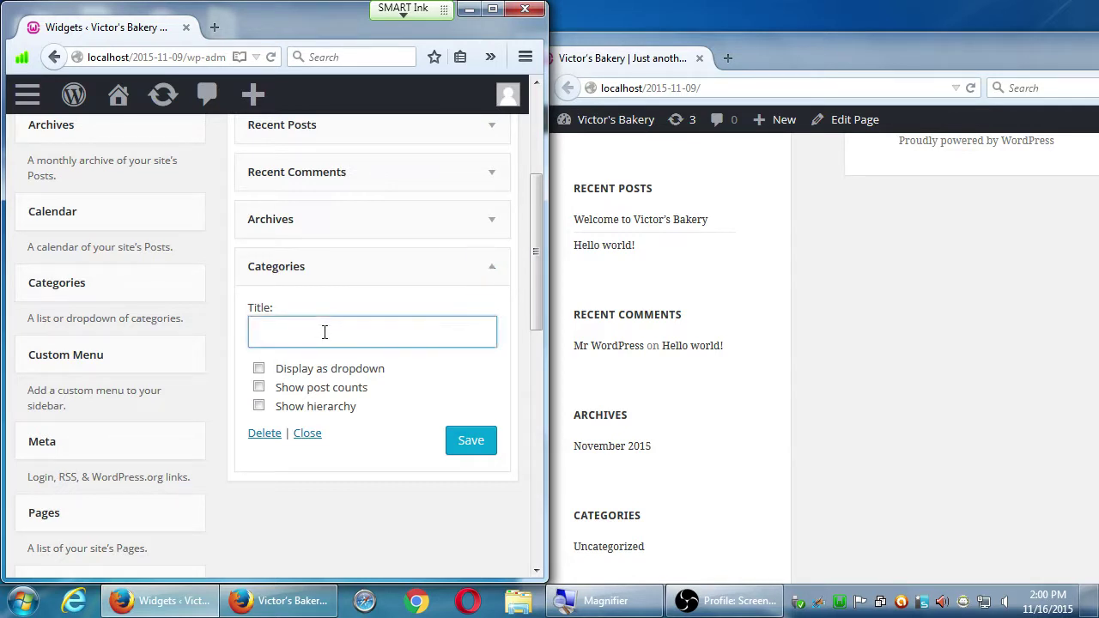
text(My STuff)
click(454, 441)
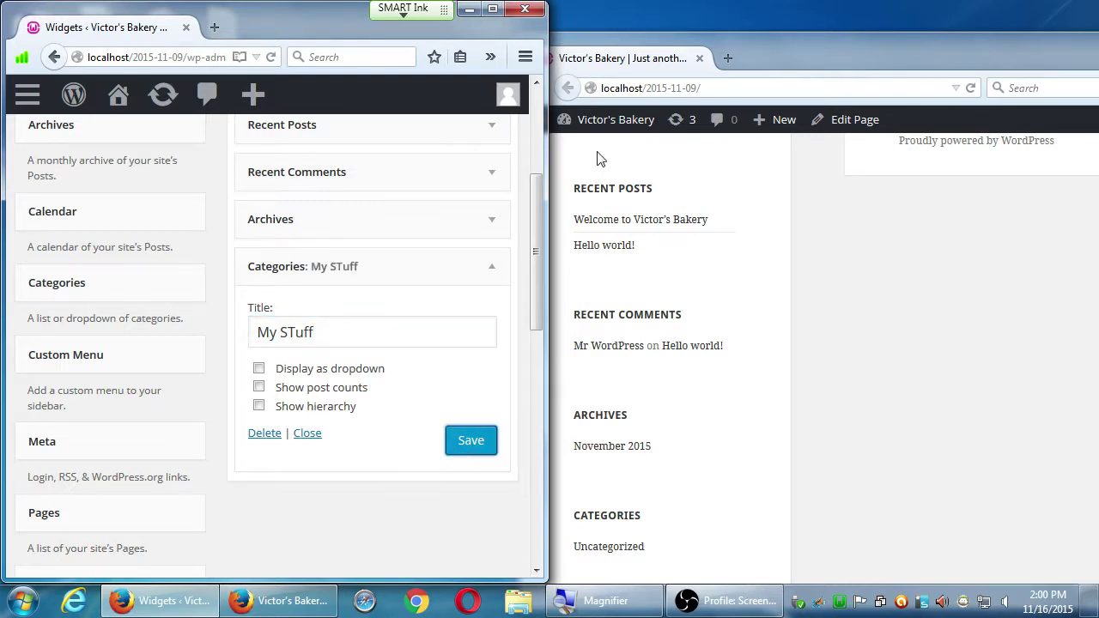
click(581, 92)
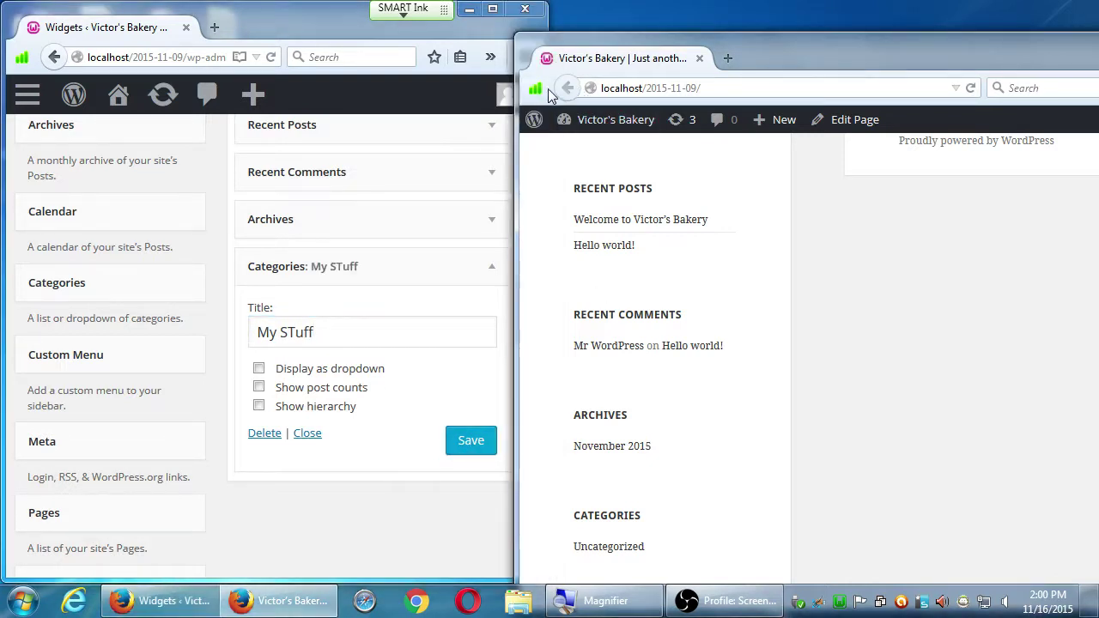
click(970, 88)
drag(786, 60, 809, 29)
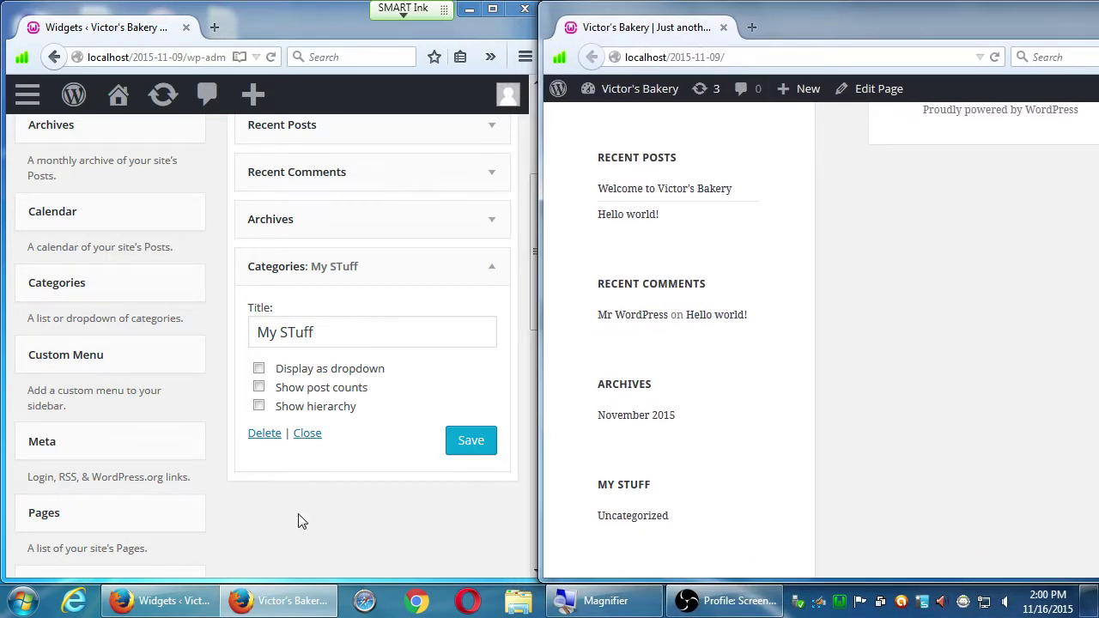
key(super+plus)
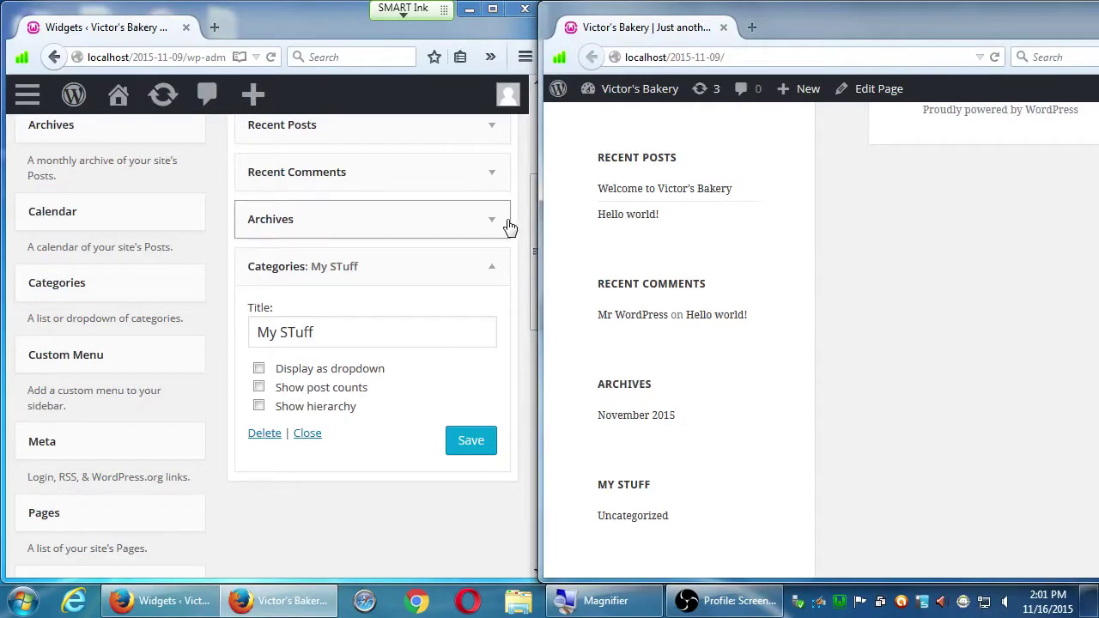
Expand the Archives, Recent Comments, Recent Posts and Search widgets and examine their settings.
click(502, 225)
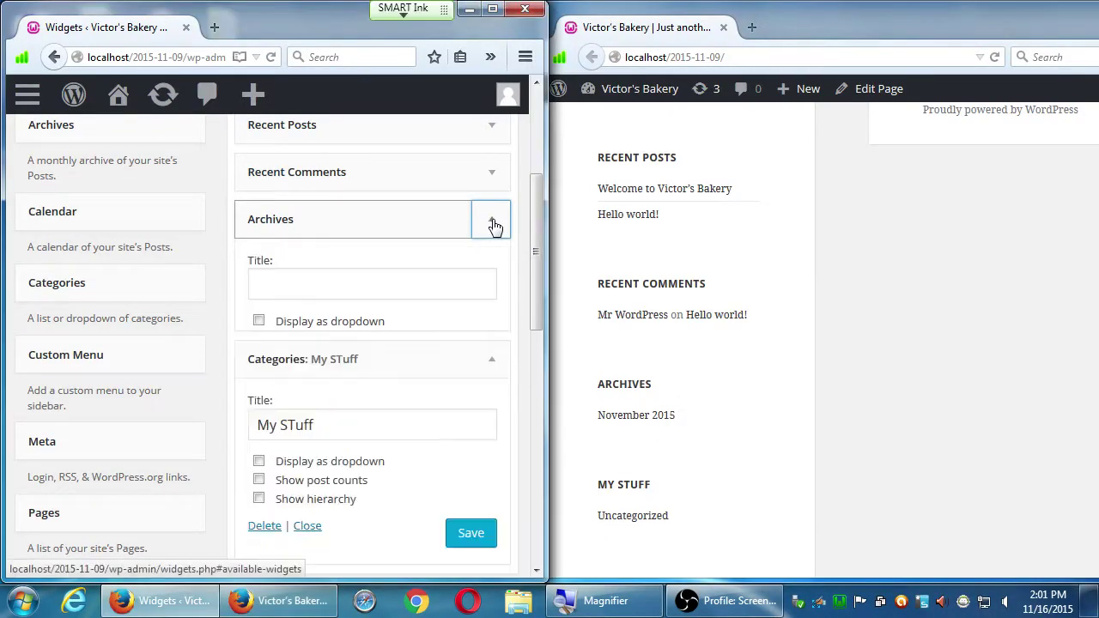
click(498, 175)
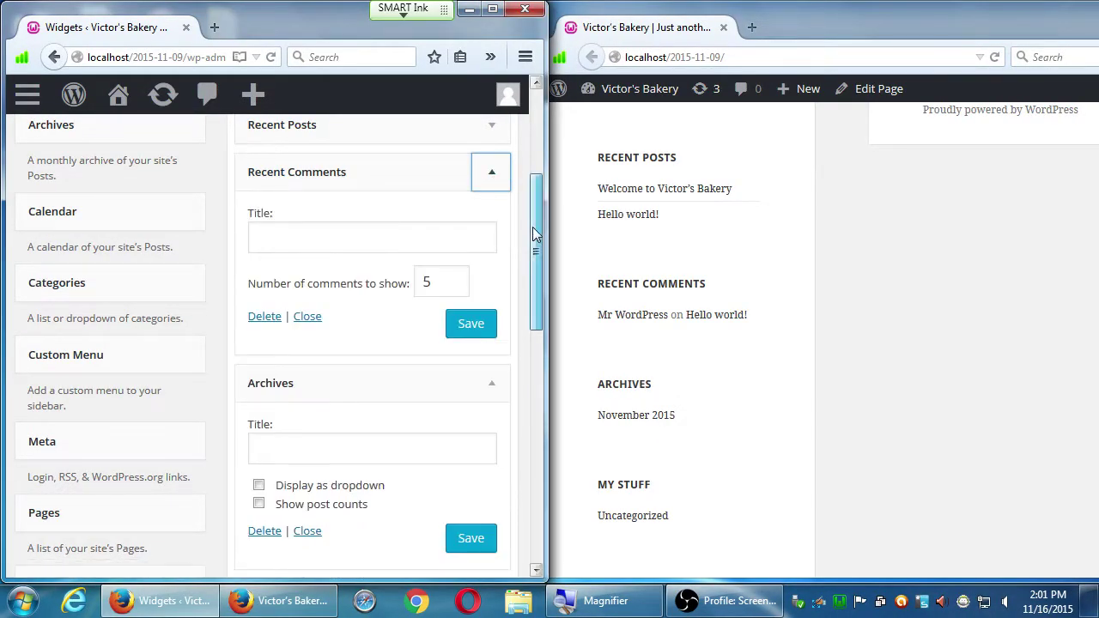
drag(532, 227, 539, 174)
click(495, 276)
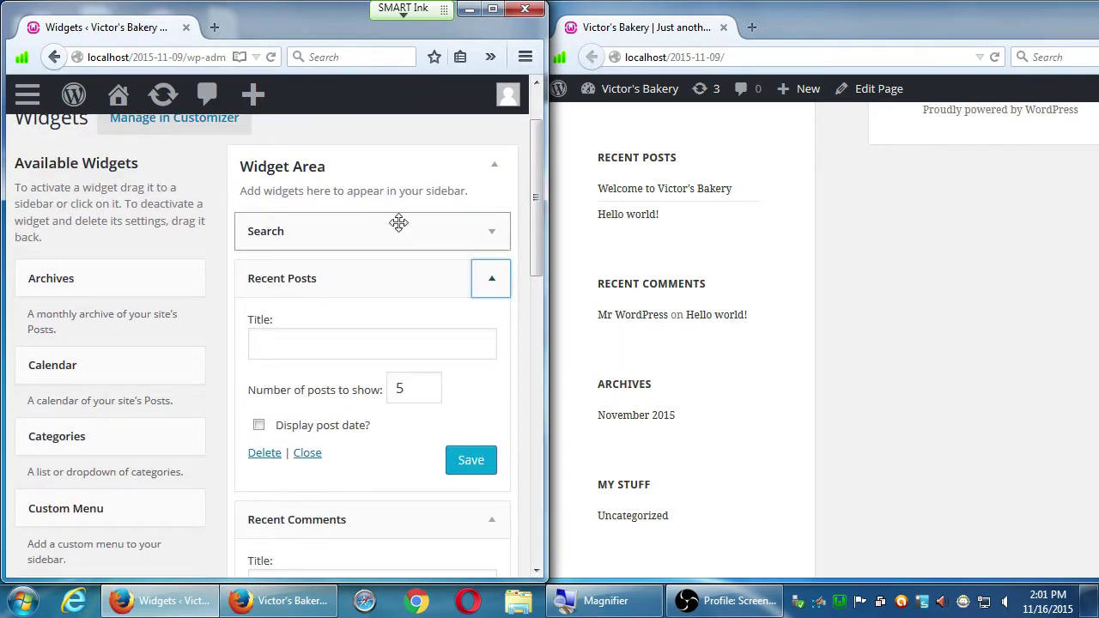
click(489, 231)
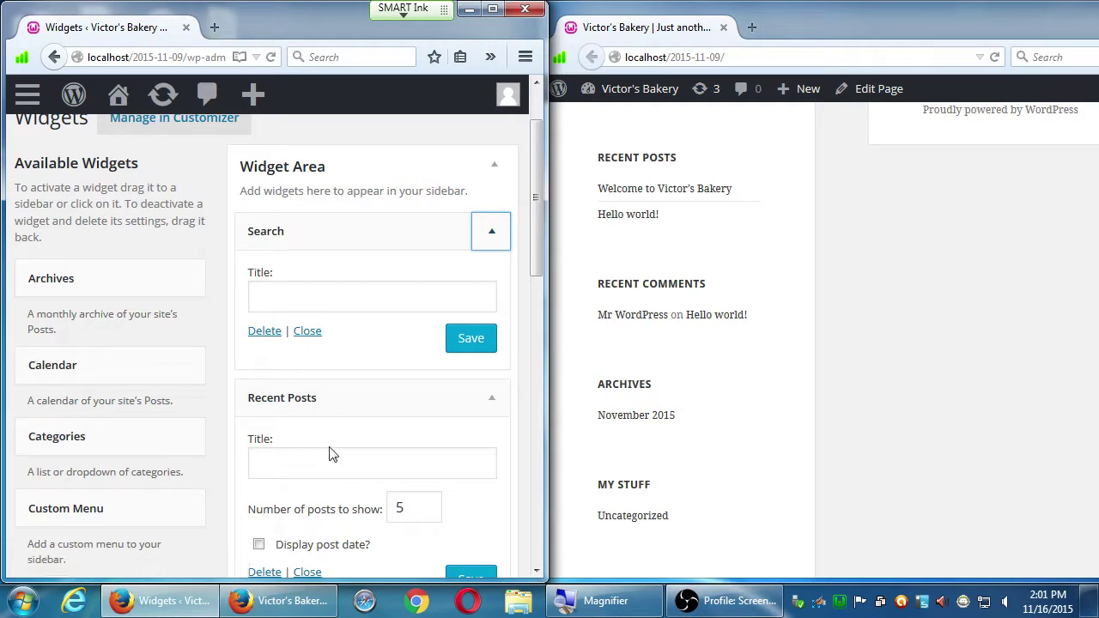
scroll(350, 498, down, 3)
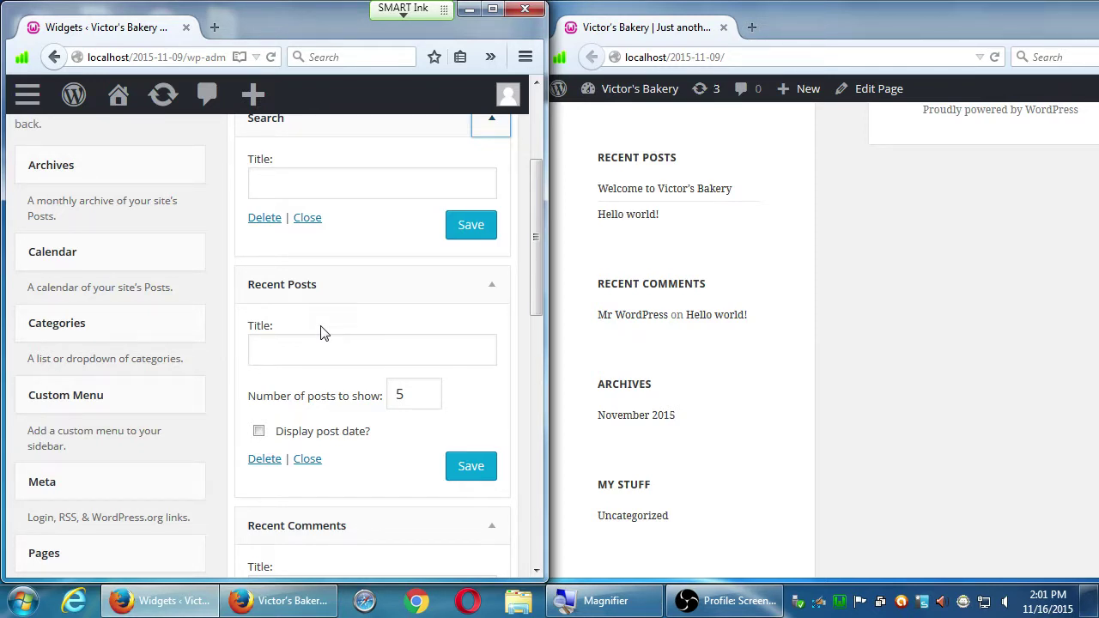
Maximize the Widgets window, add the Calendar widget above Search in the Widget Area and save it.
click(492, 9)
scroll(953, 249, up, 4)
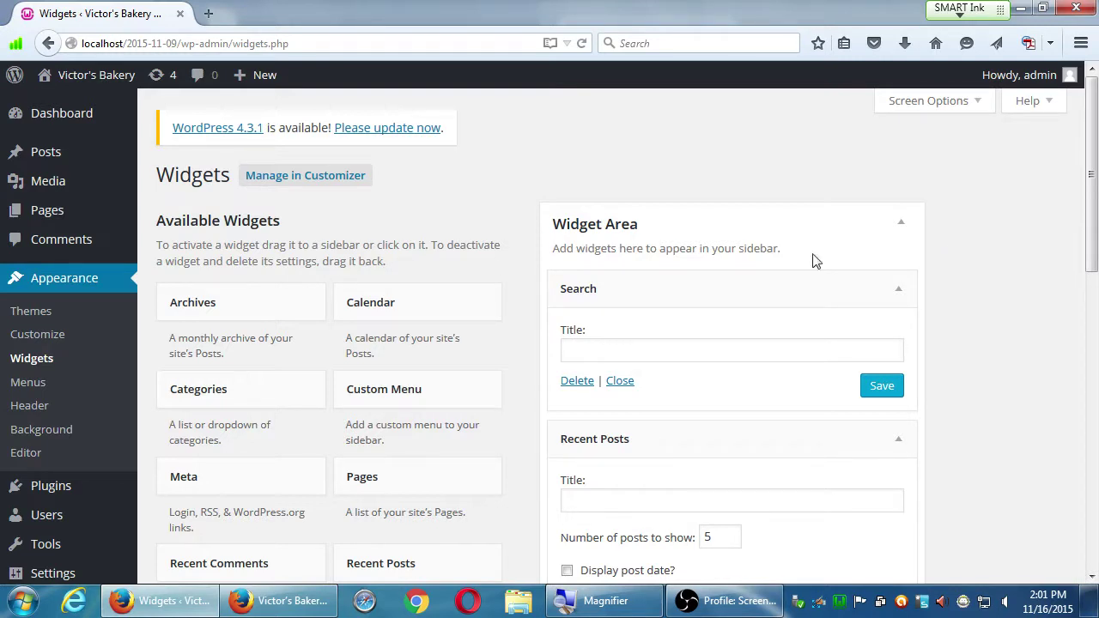
scroll(305, 358, down, 1)
scroll(339, 321, down, 2)
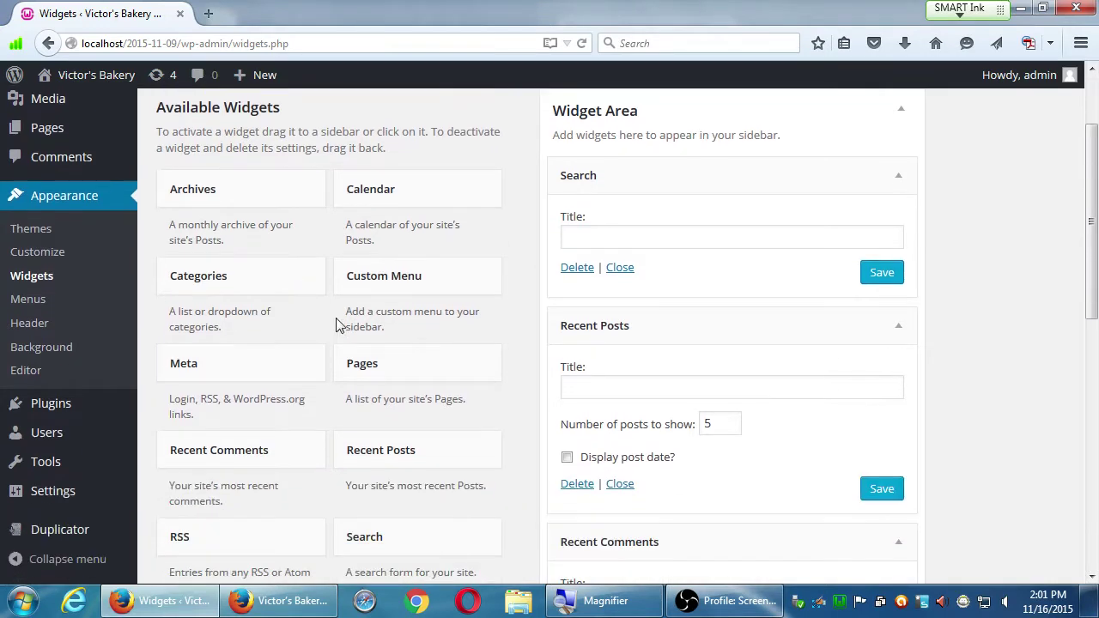
scroll(339, 318, up, 3)
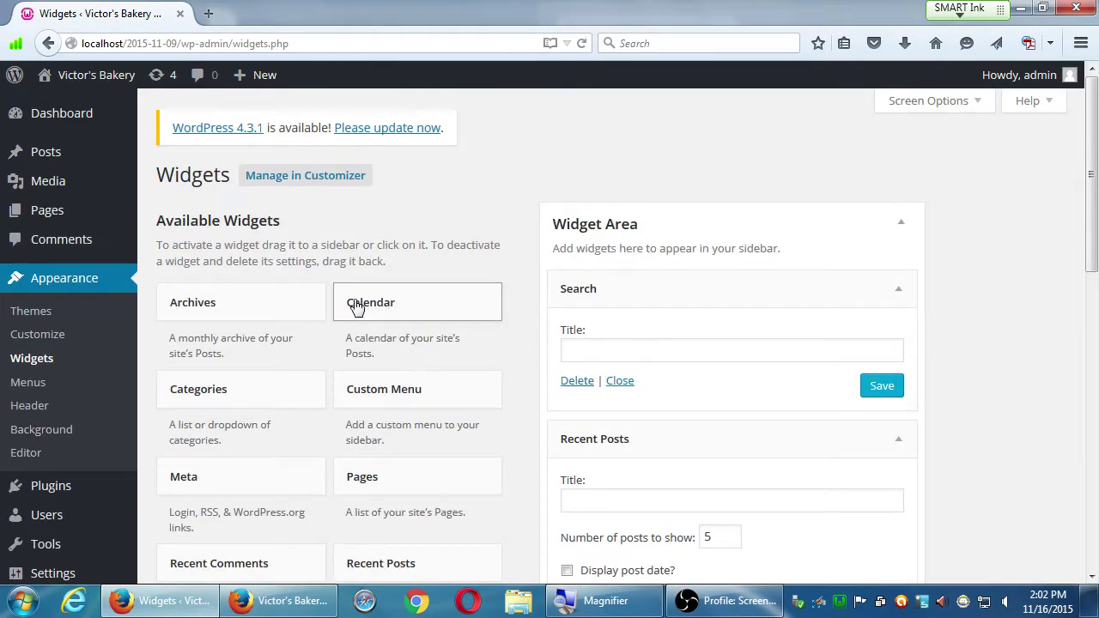
drag(356, 306, 570, 286)
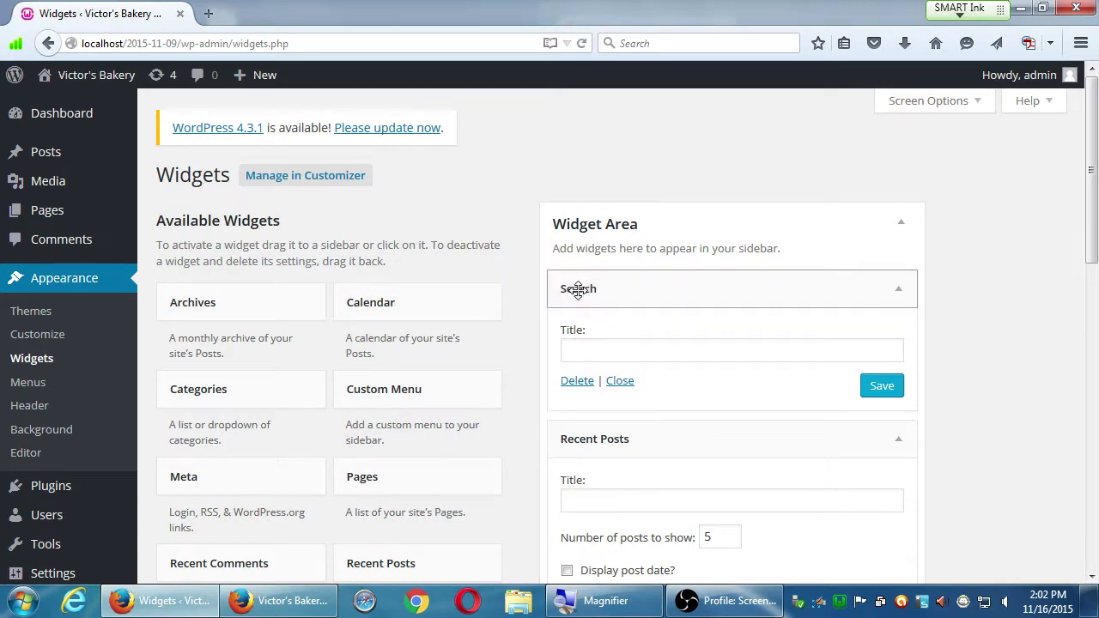
drag(412, 315, 639, 289)
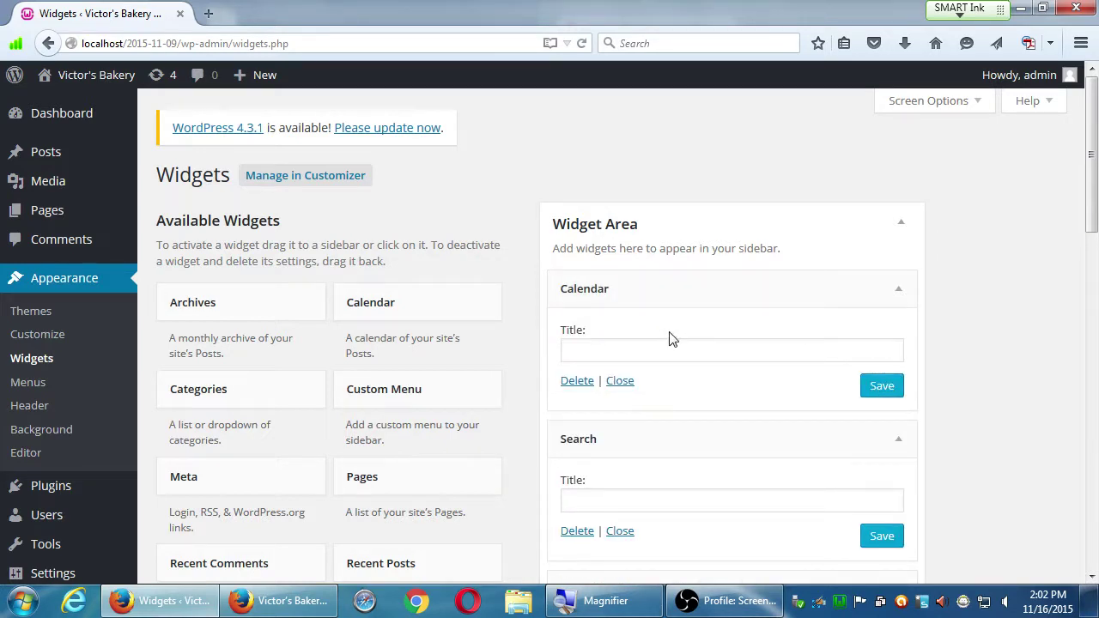
click(897, 388)
Place the Widgets window beside the live site and refresh the site to check the calendar in its sidebar.
key(super+Left)
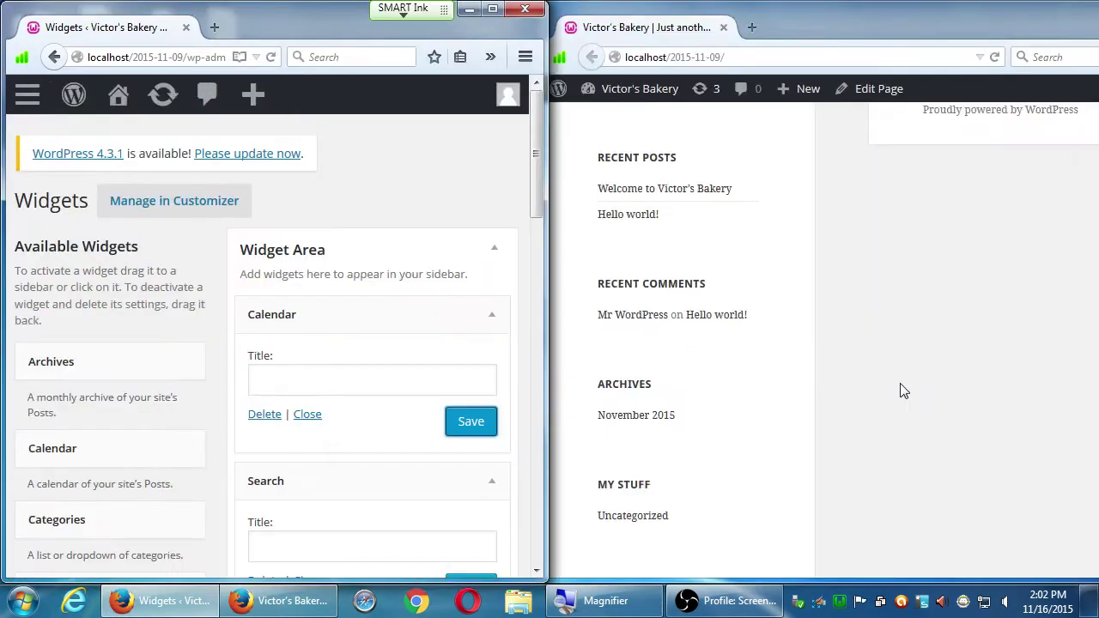
click(876, 333)
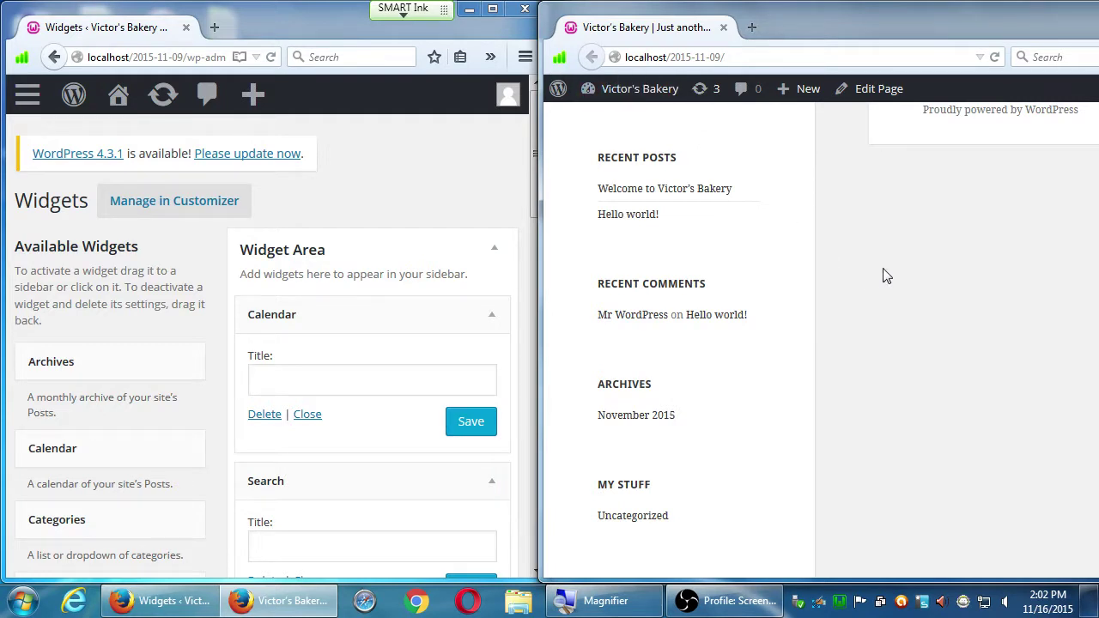
key(F5)
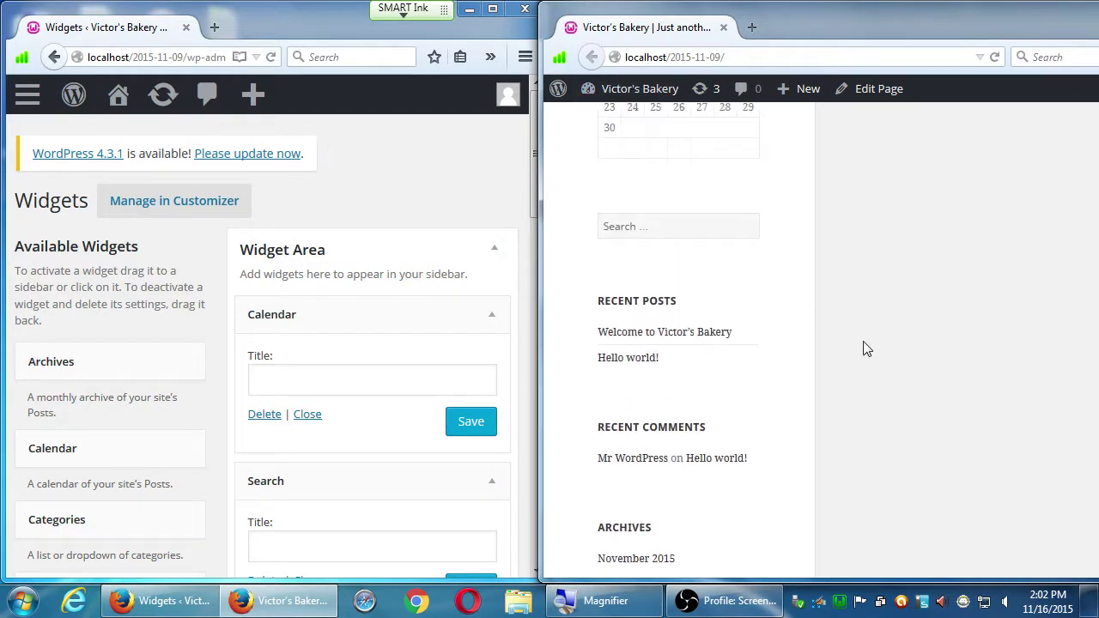
scroll(866, 348, up, 5)
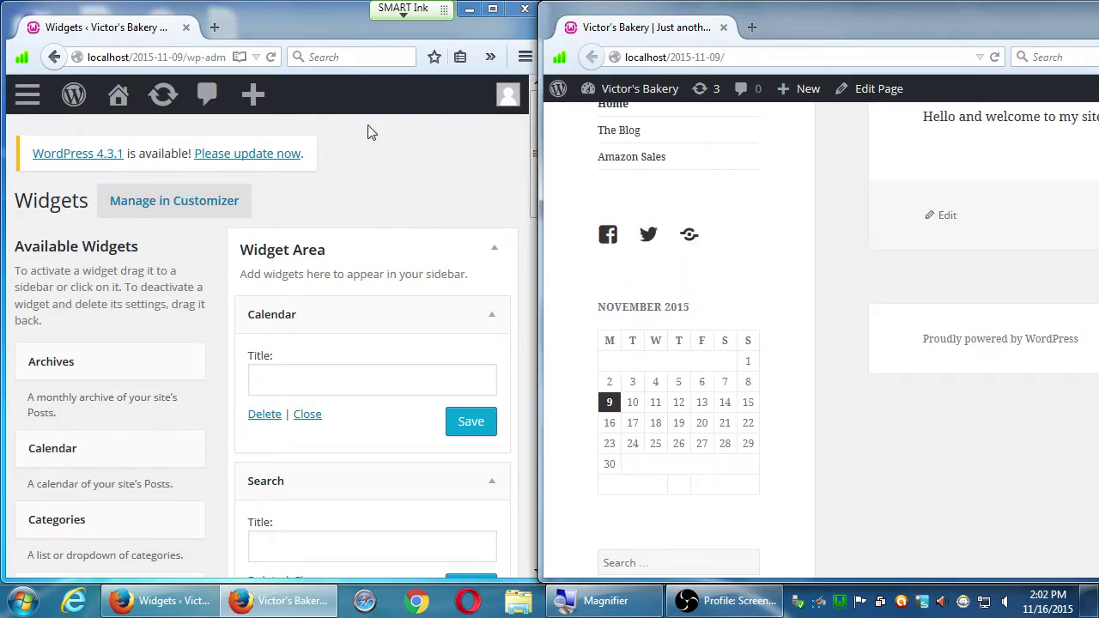
click(498, 11)
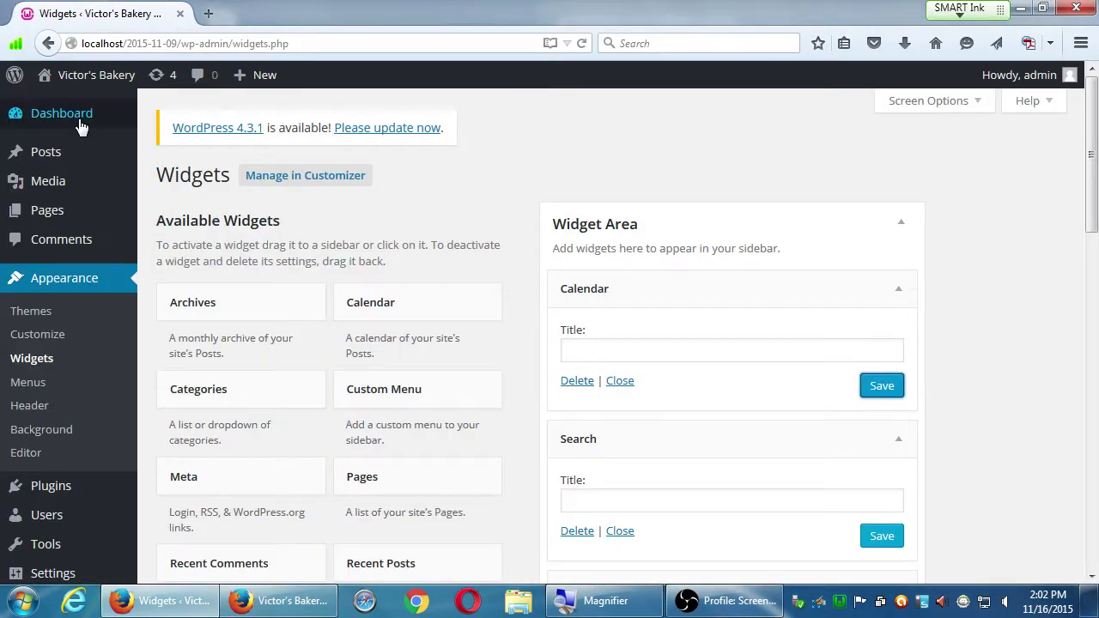
mouse_move(79, 82)
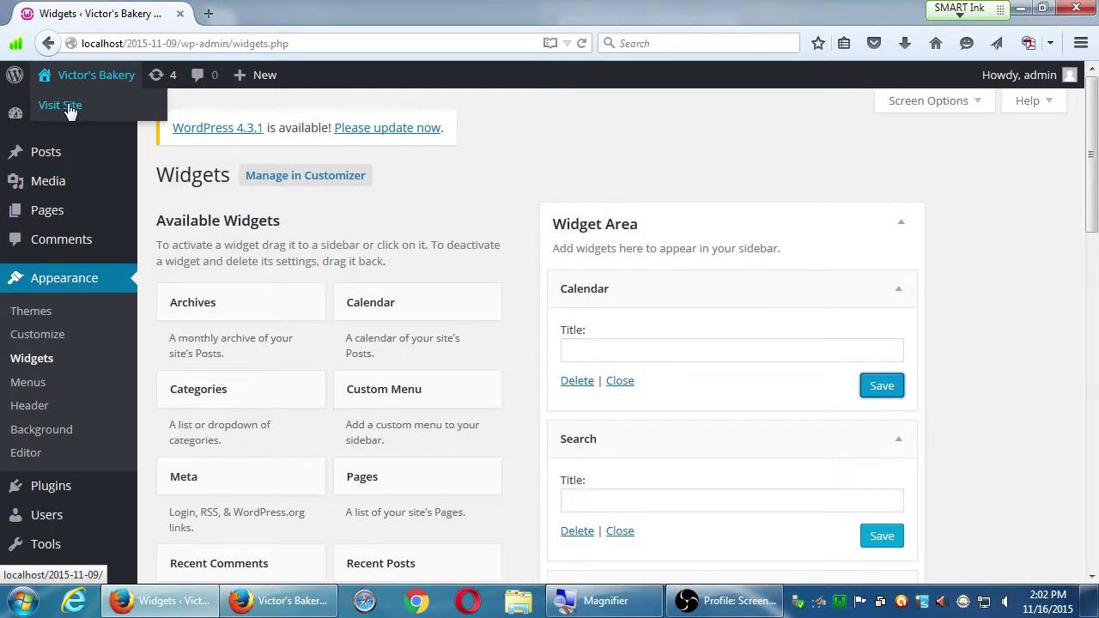
right_click(70, 109)
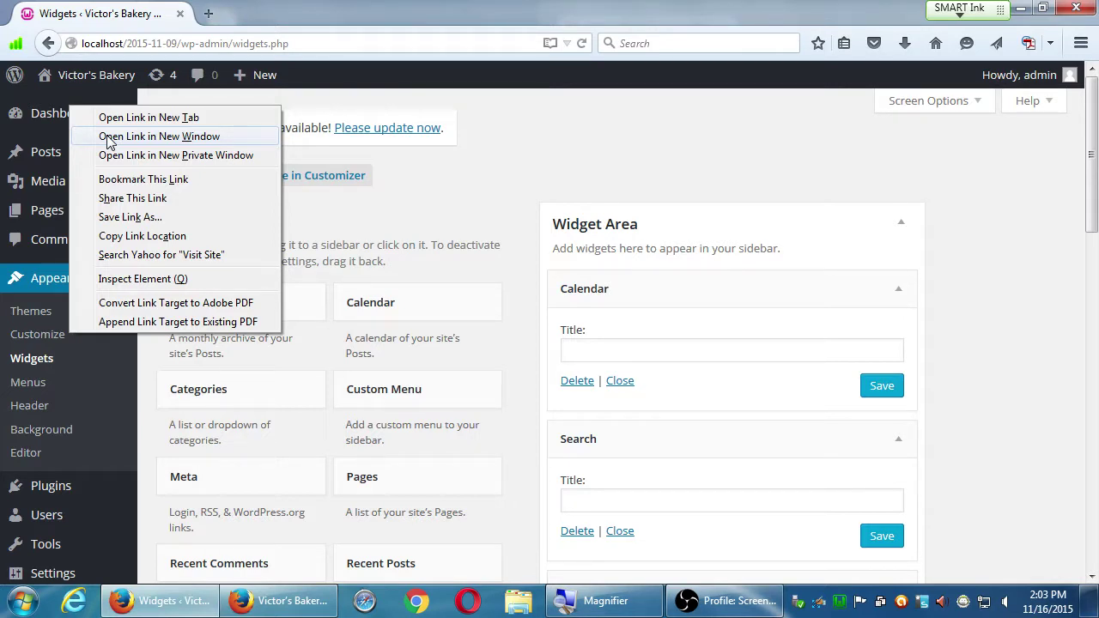
click(468, 190)
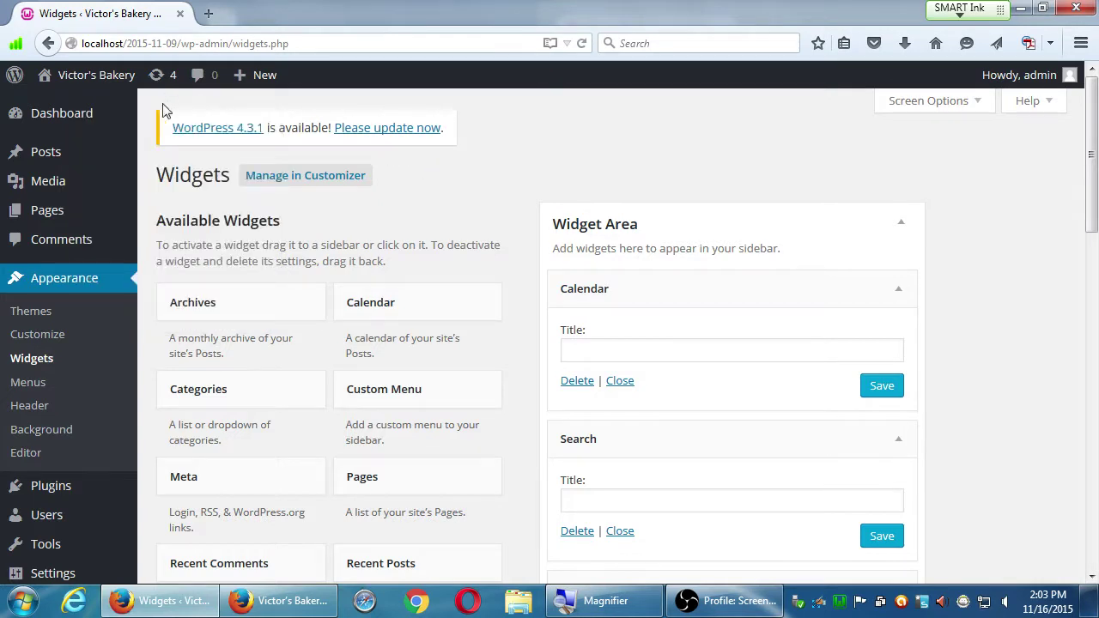
mouse_move(95, 79)
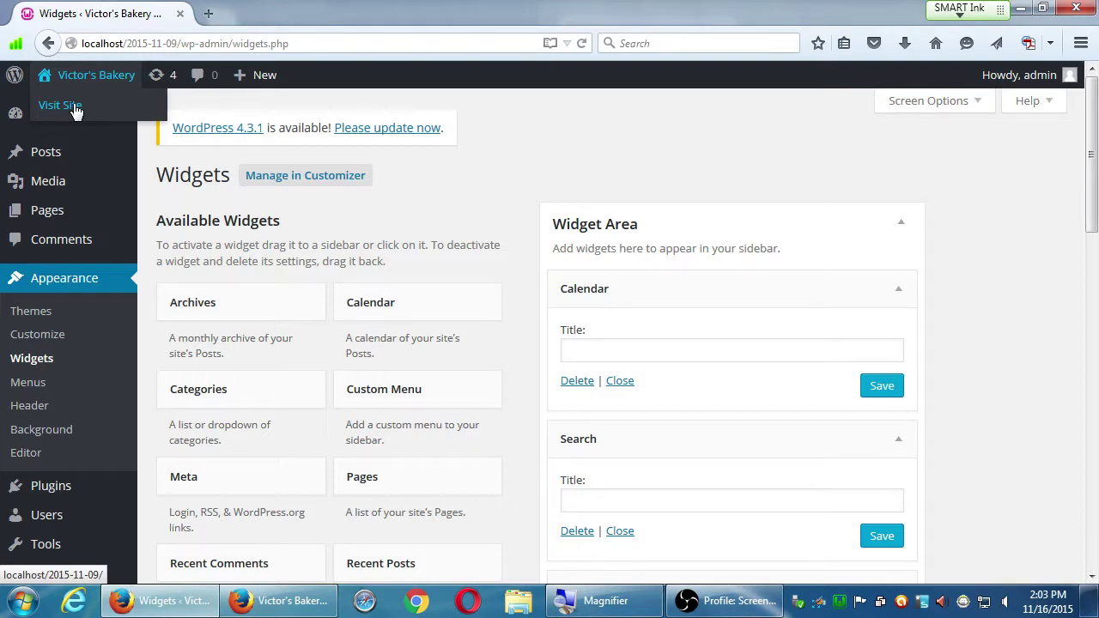
right_click(76, 111)
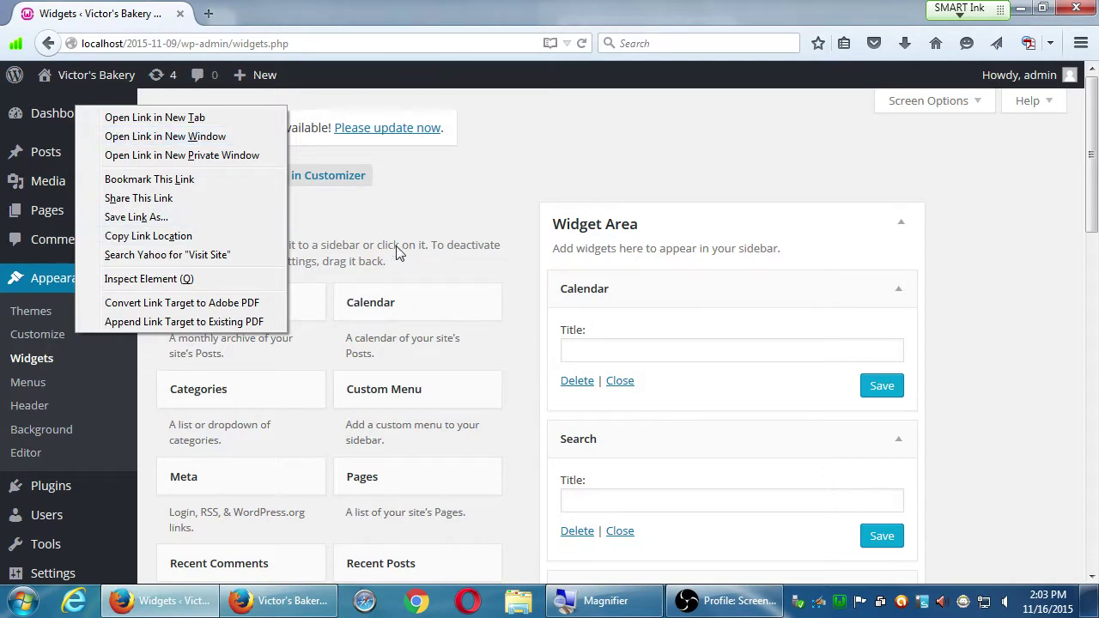
click(520, 187)
Maximize the live site window and examine the dates of the sidebar calendar.
click(290, 600)
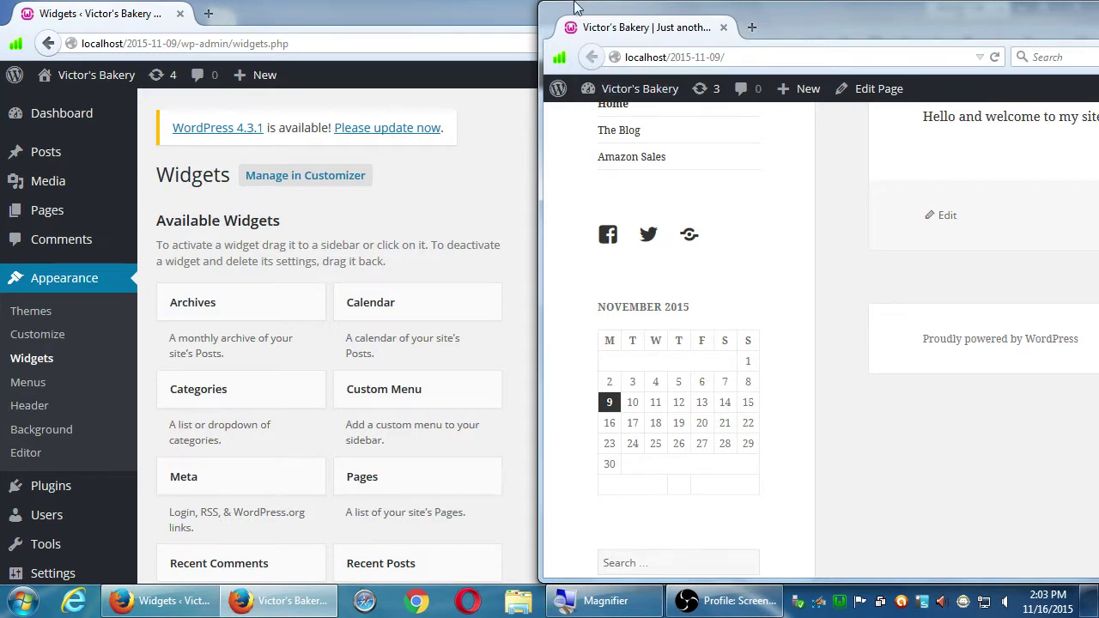
drag(828, 41, 675, 69)
double_click(675, 69)
scroll(549, 140, up, 3)
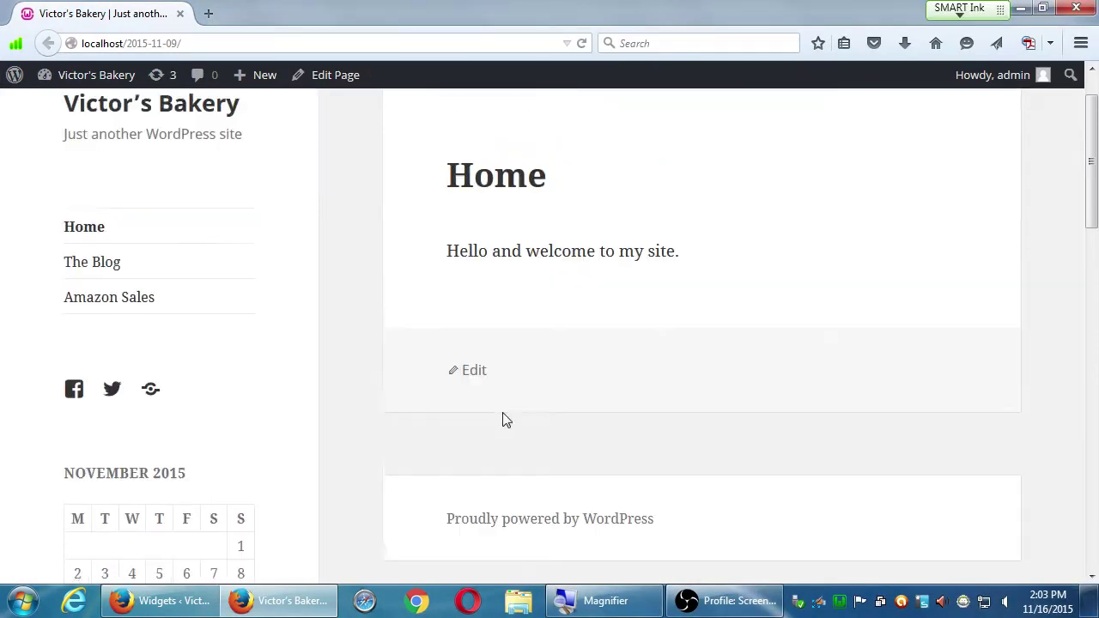
scroll(364, 412, down, 2)
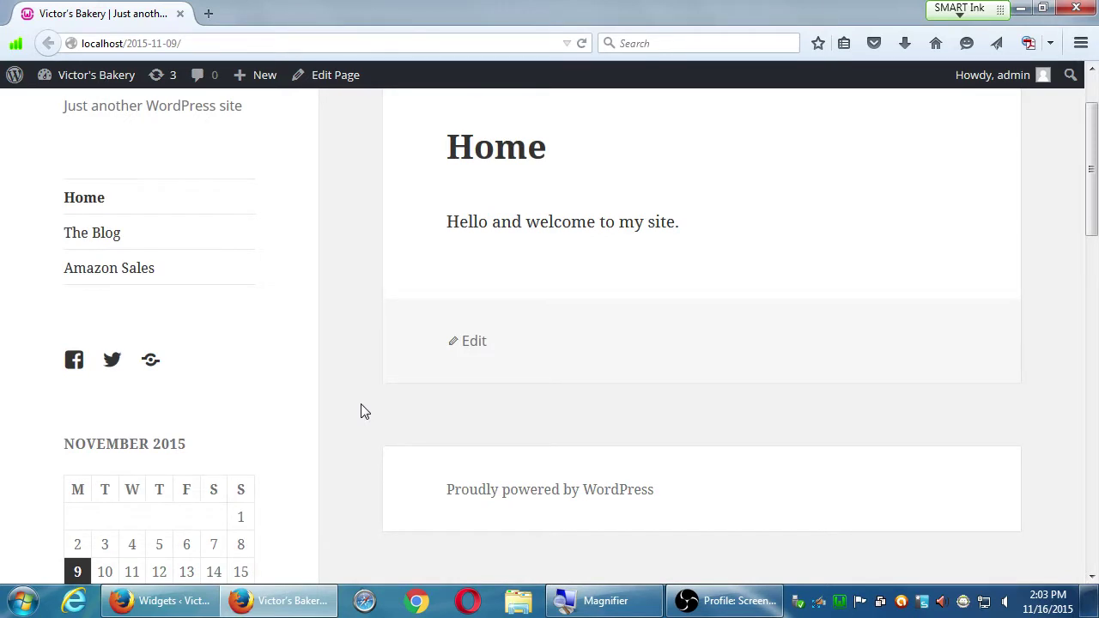
scroll(360, 411, down, 4)
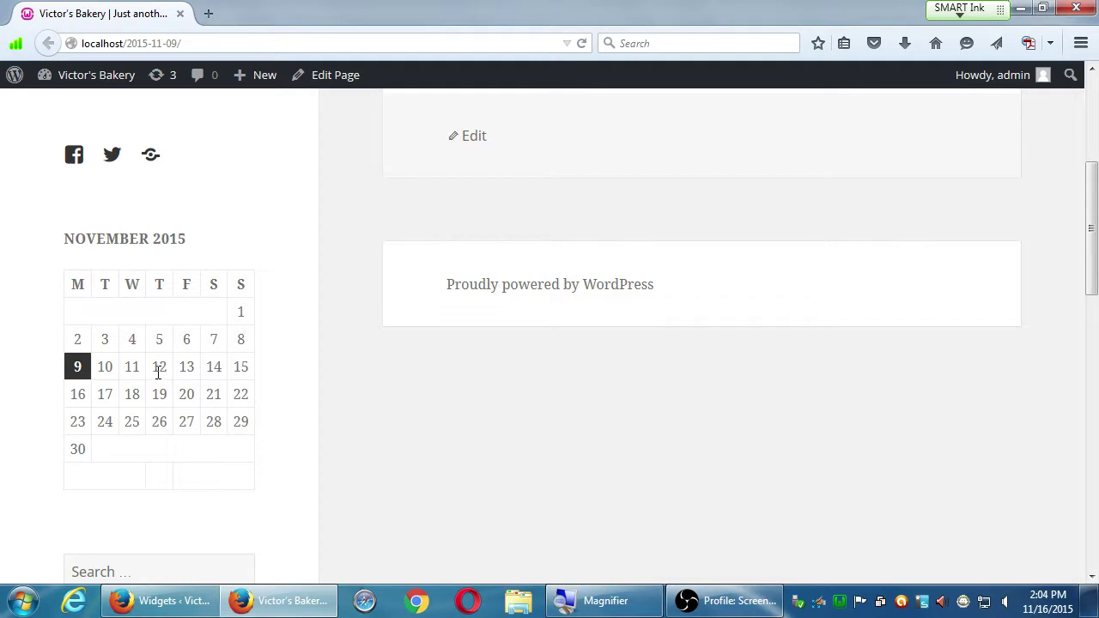
double_click(158, 341)
double_click(103, 394)
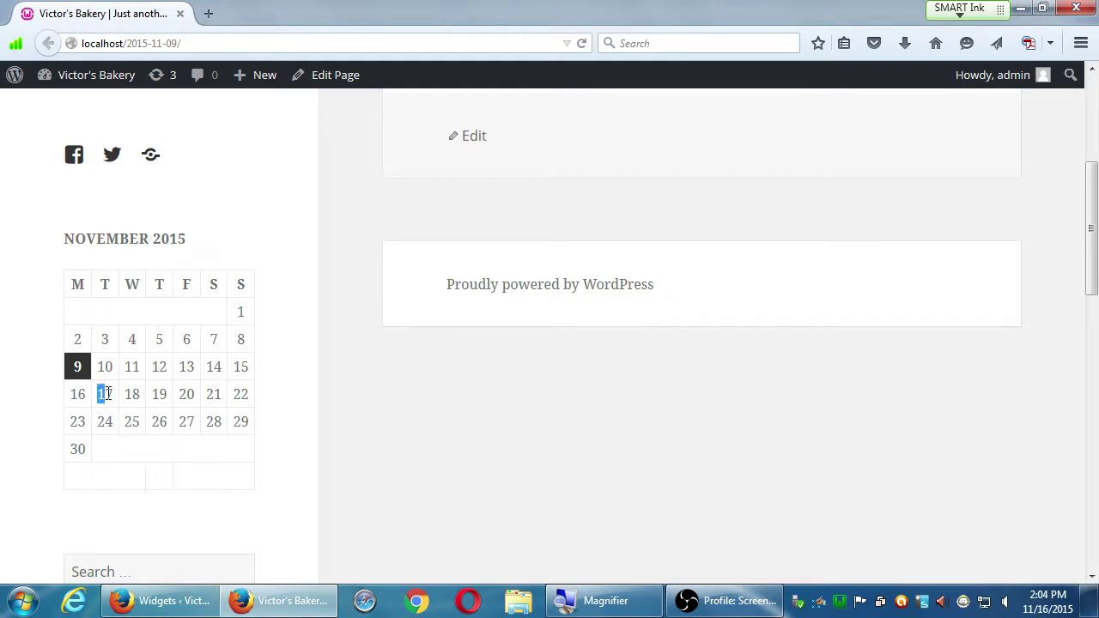
click(244, 427)
Title the Calendar widget "Blog Calendar" and save it.
key(alt+Tab)
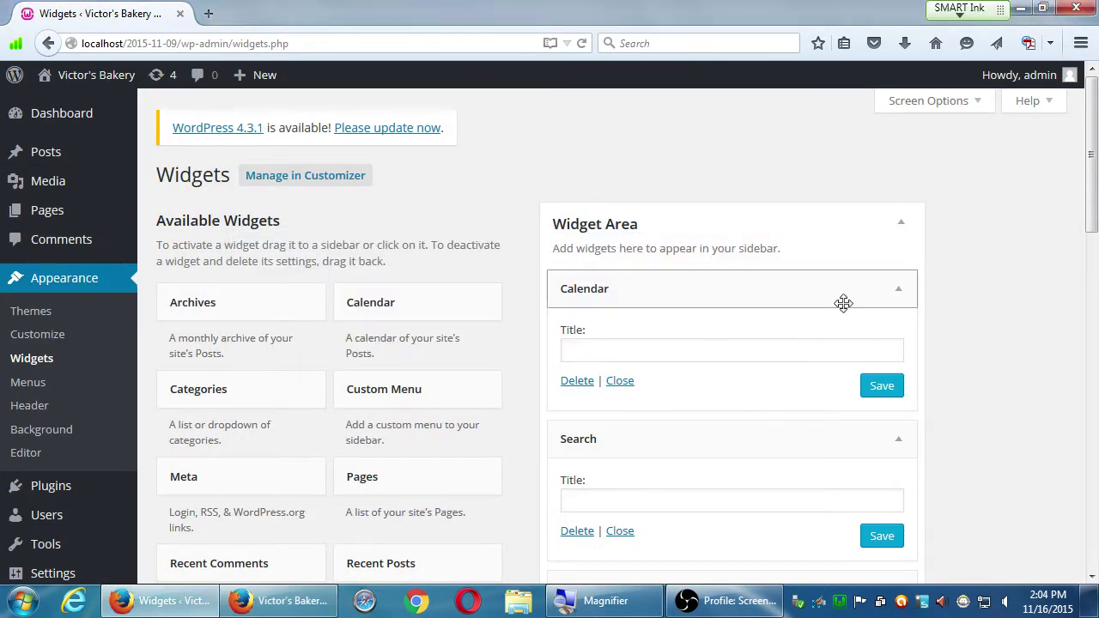
click(580, 346)
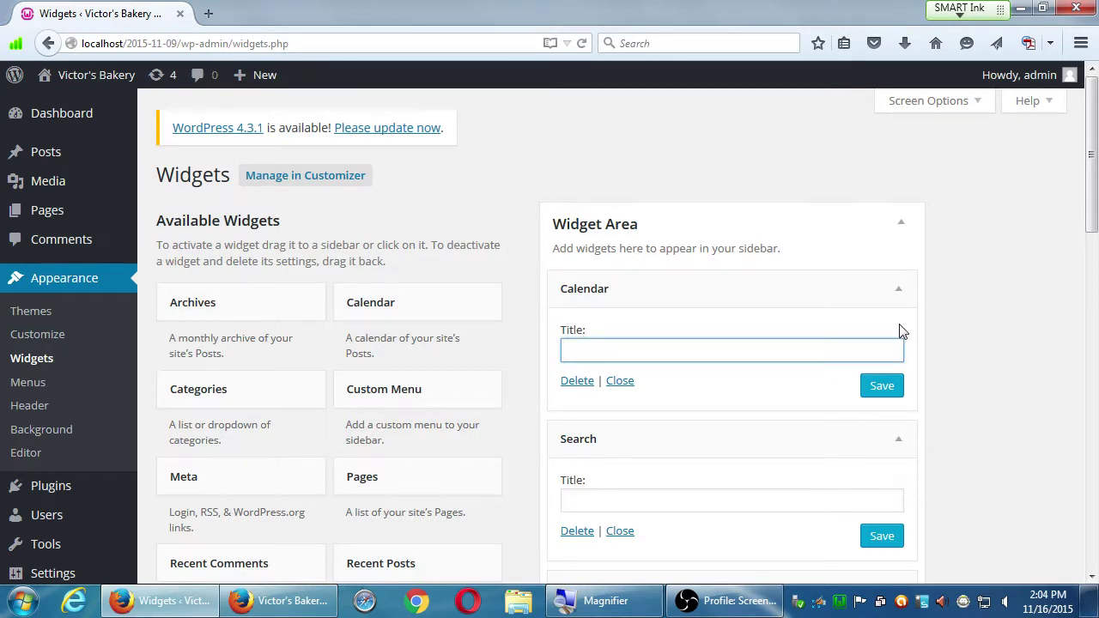
key(alt+Tab)
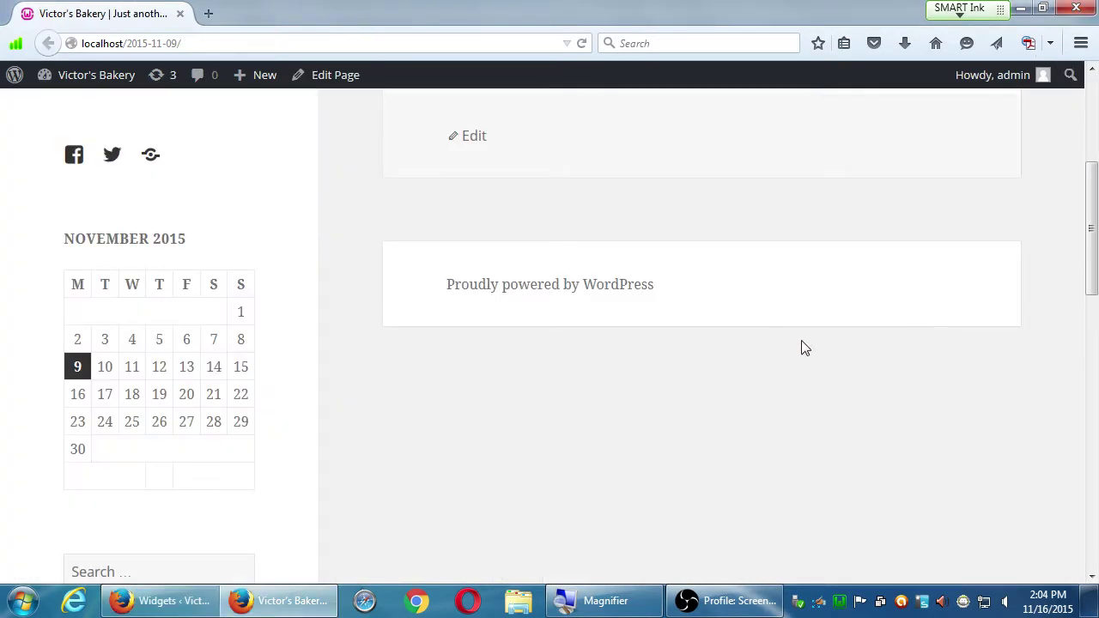
scroll(800, 348, up, 3)
key(alt+Tab)
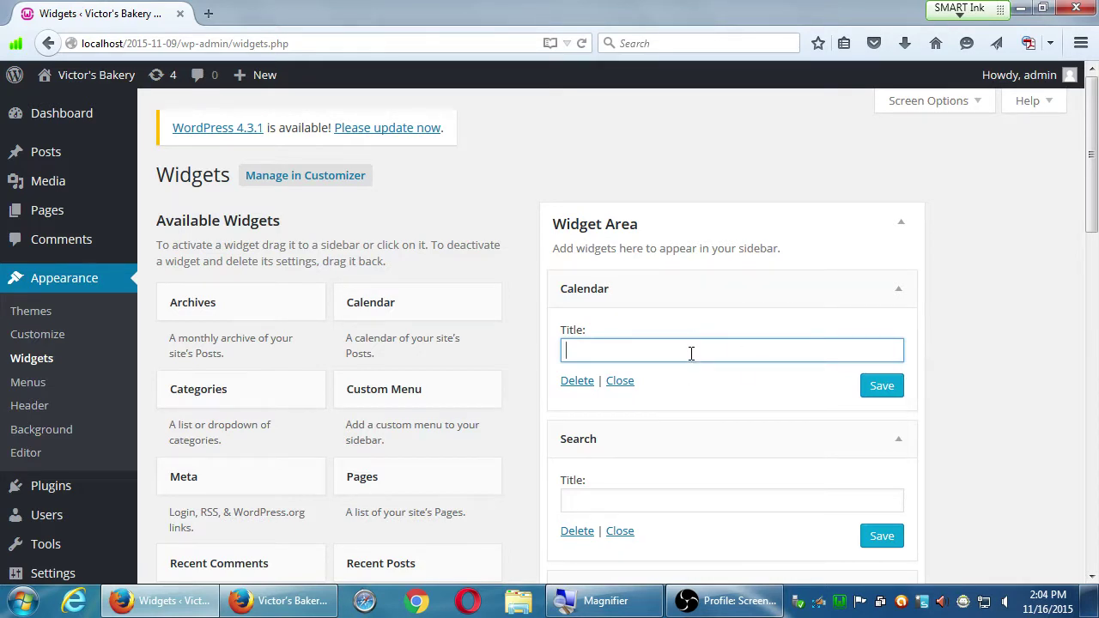
text(Blog Calendar)
click(885, 386)
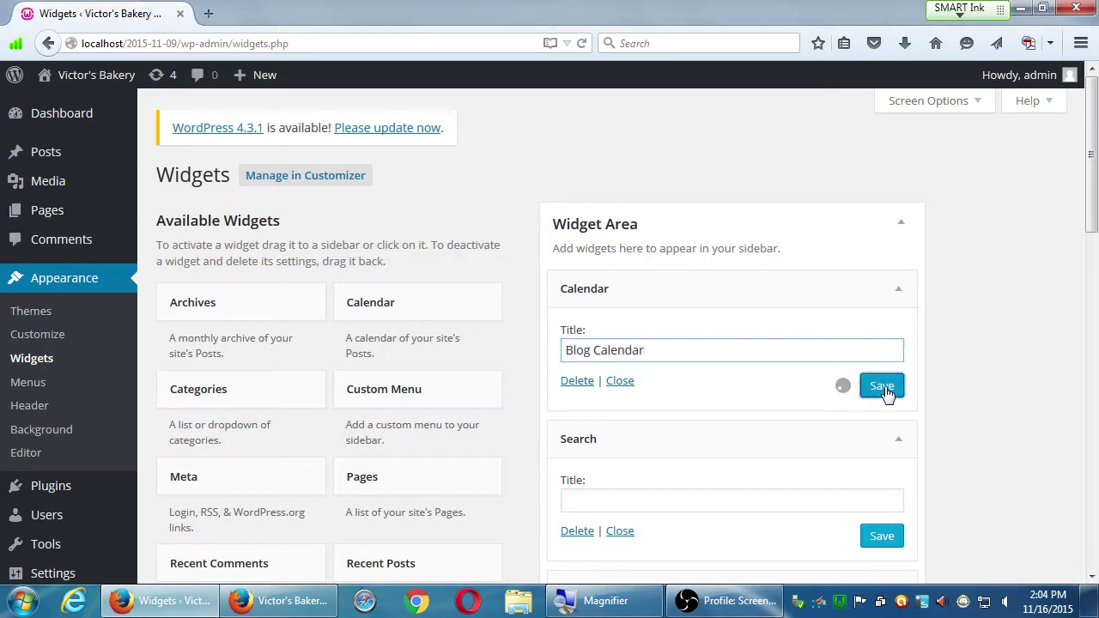
Refresh the live site and check the heading above the sidebar calendar.
key(alt+Tab)
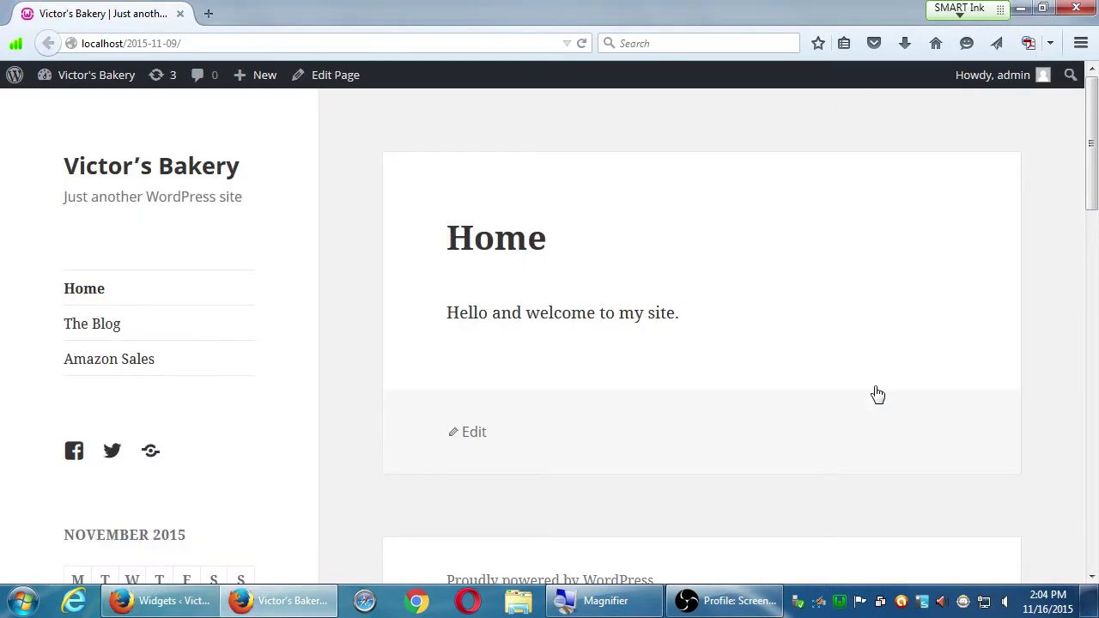
key(F5)
scroll(276, 529, down, 8)
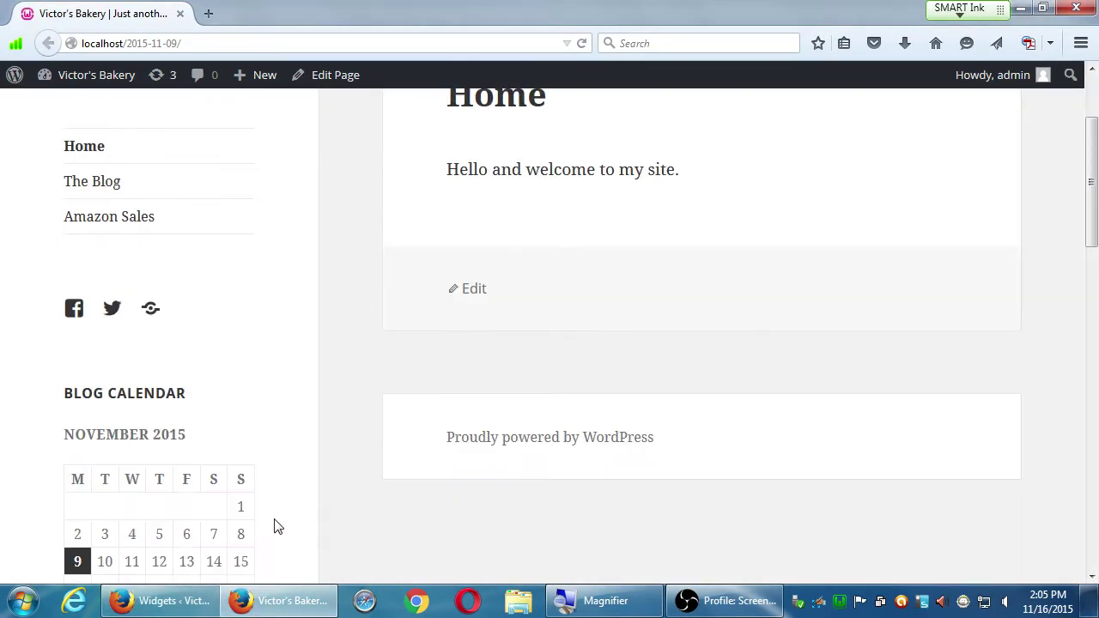
scroll(202, 348, up, 1)
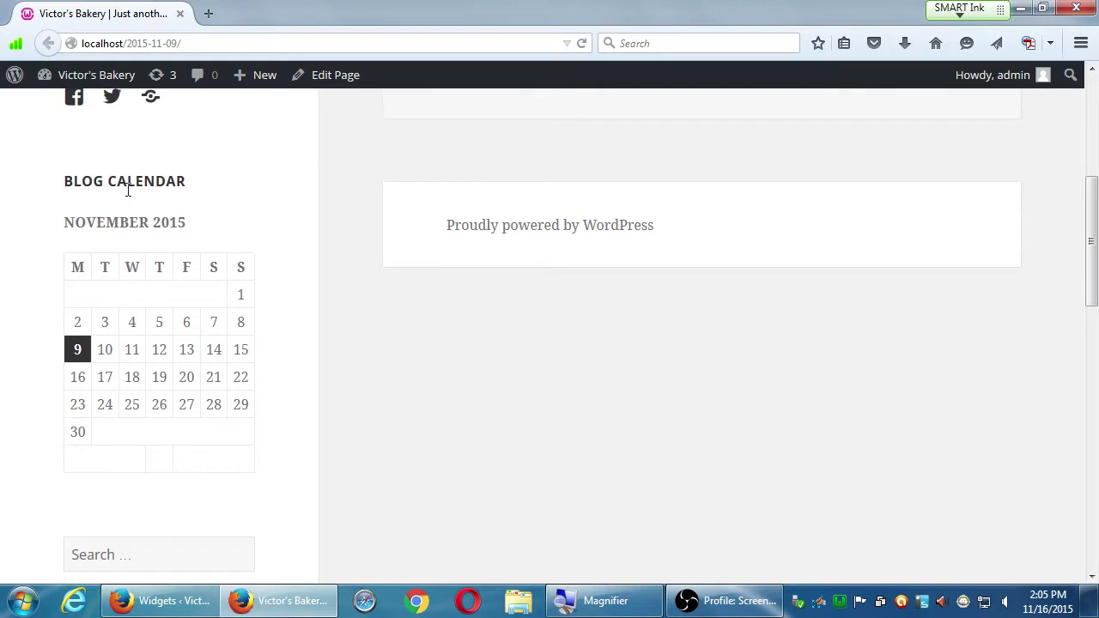
drag(128, 181, 270, 366)
click(468, 386)
Delete the Calendar widget from the Widget Area and refresh the live site.
key(alt+Tab)
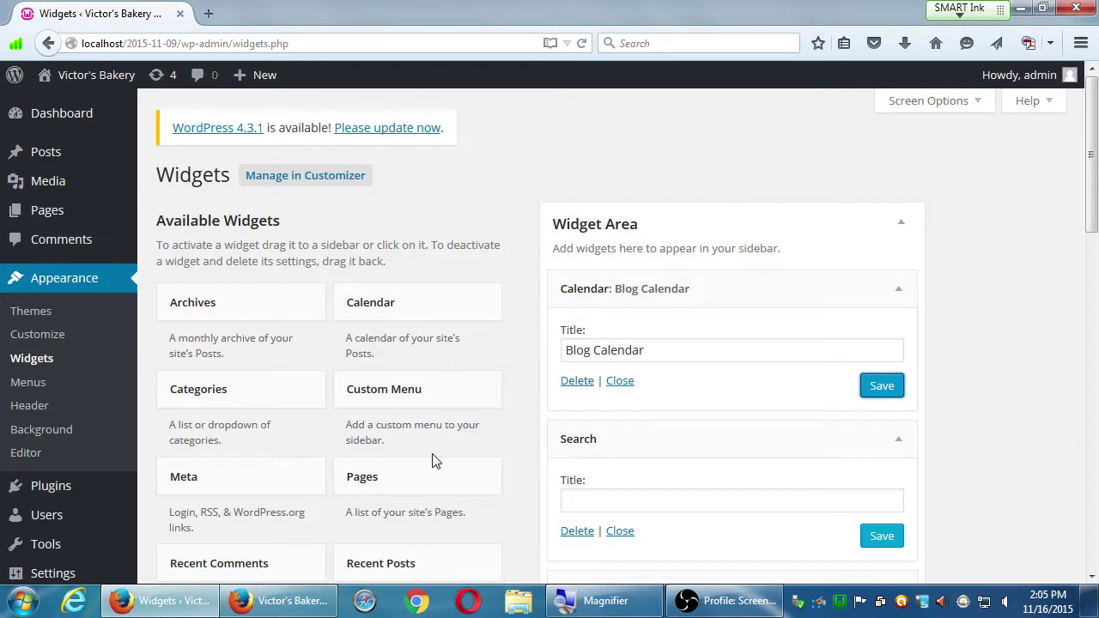
click(584, 383)
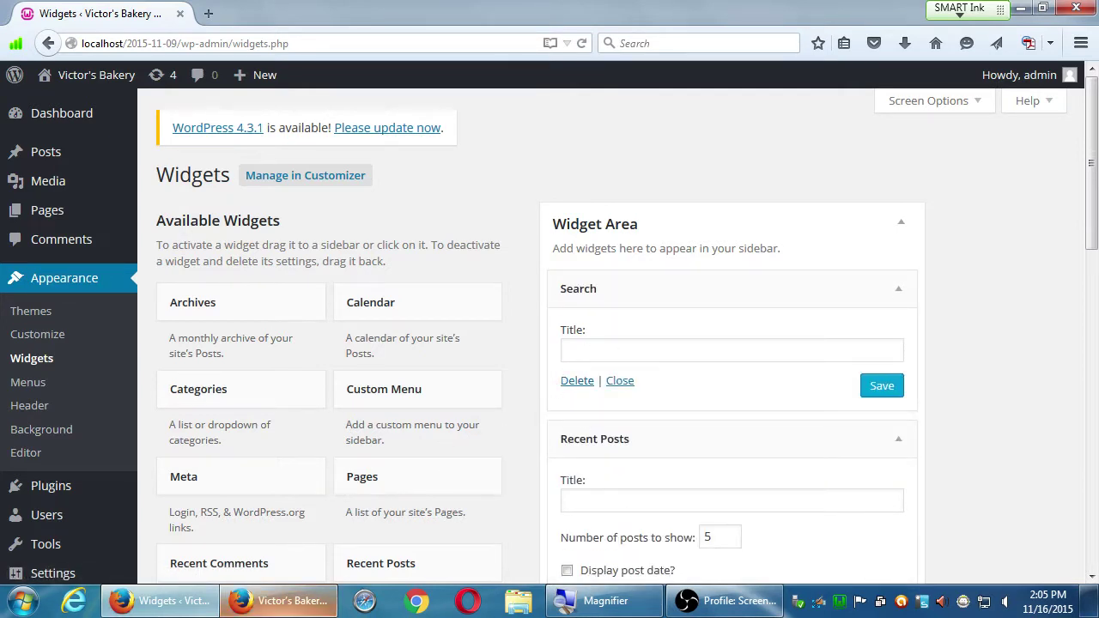
click(278, 601)
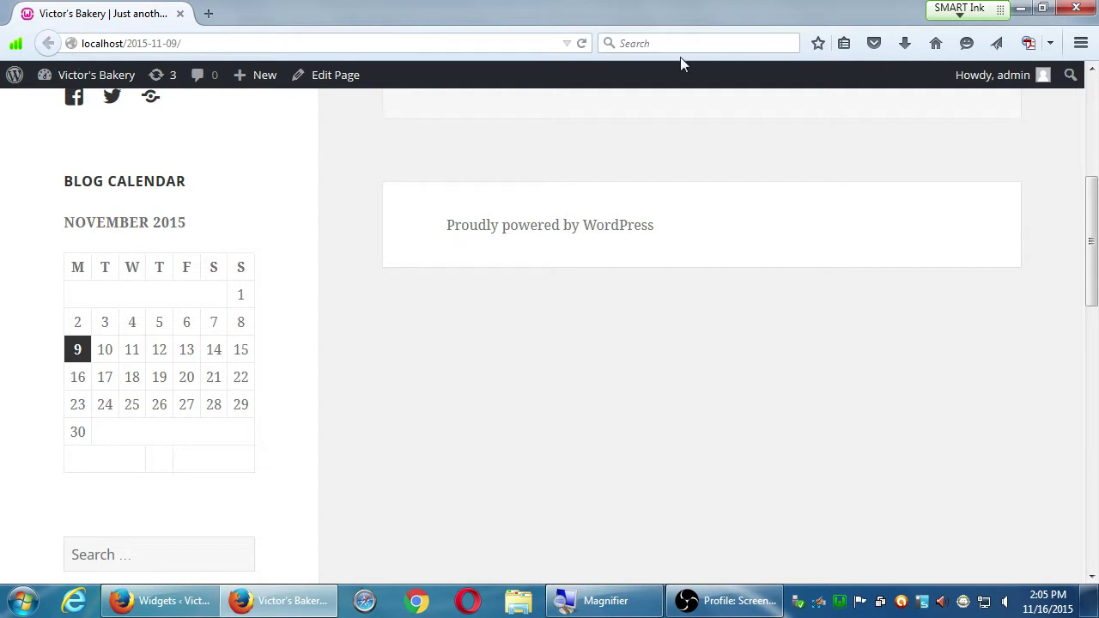
click(583, 46)
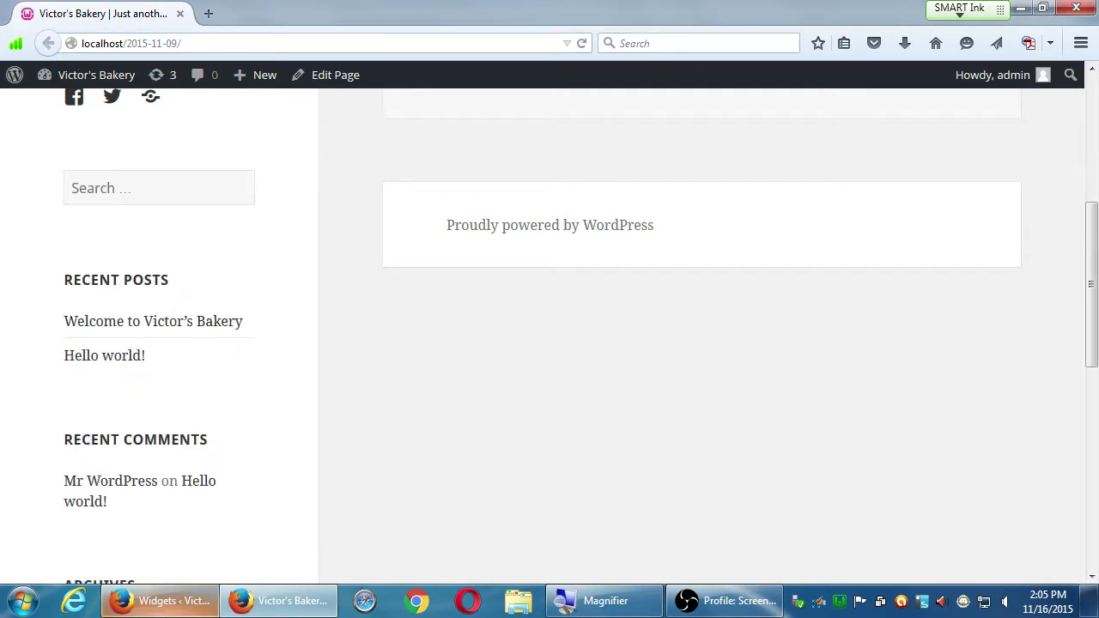
Add the Calendar widget above Search in the Widget Area again and remove it by moving it back to Available Widgets.
click(154, 605)
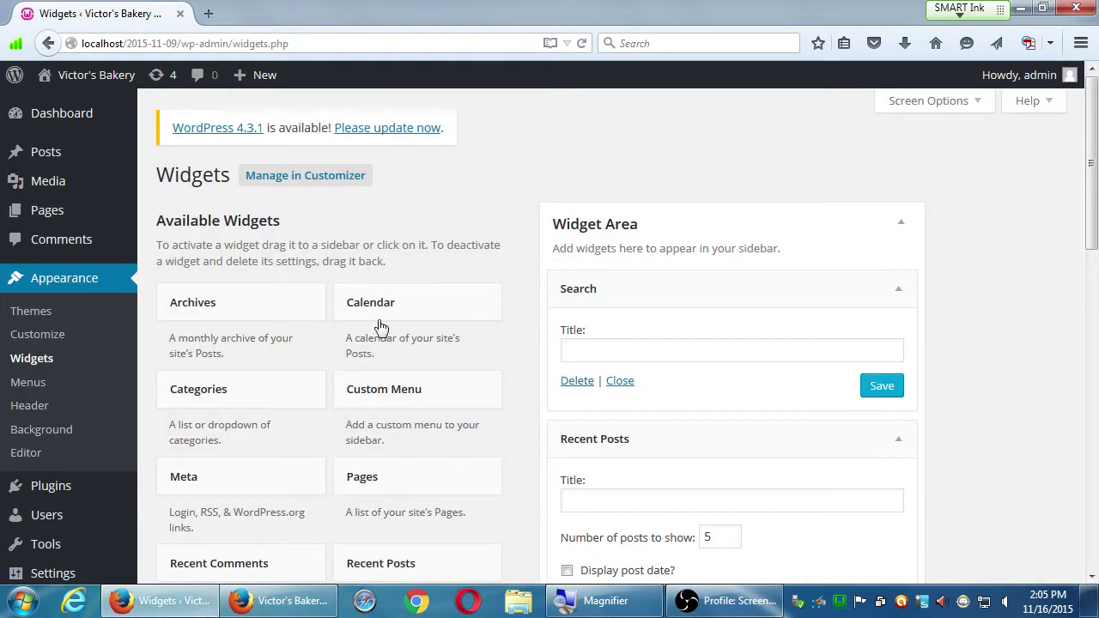
drag(370, 302, 669, 293)
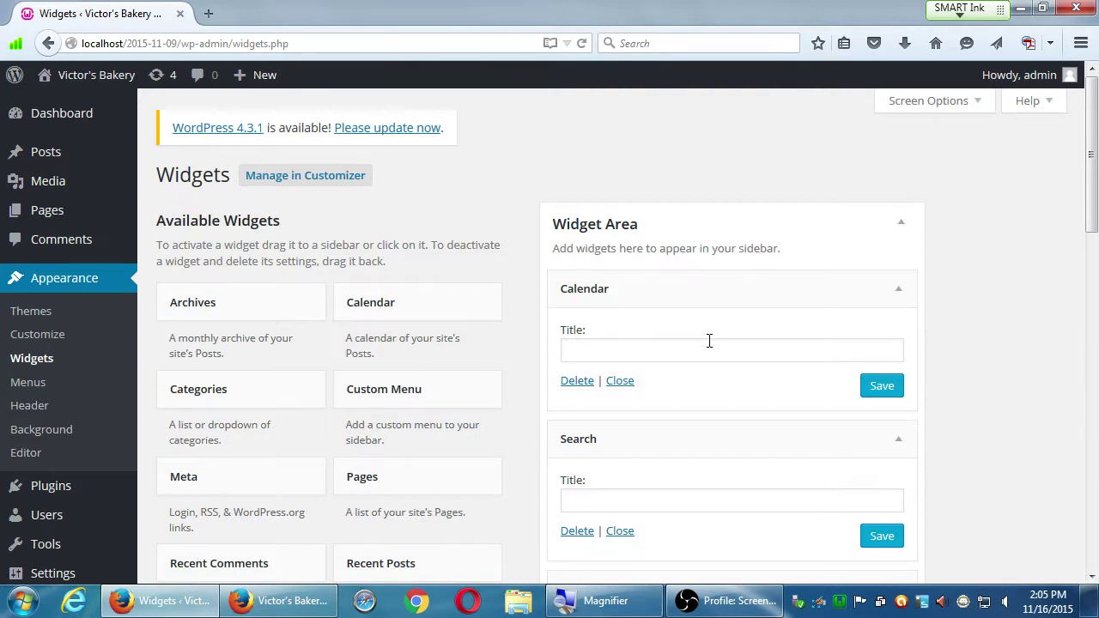
drag(632, 287, 322, 302)
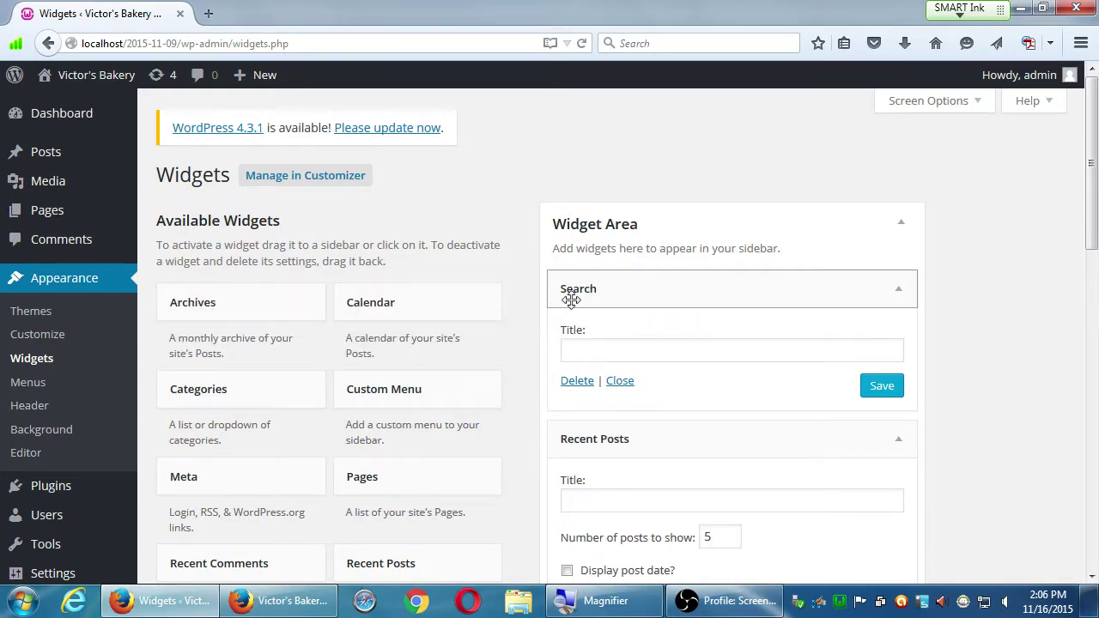
Add the Calendar widget above Search in the Widget Area and look over the Available Widgets and Inactive Widgets sections.
drag(355, 301, 648, 298)
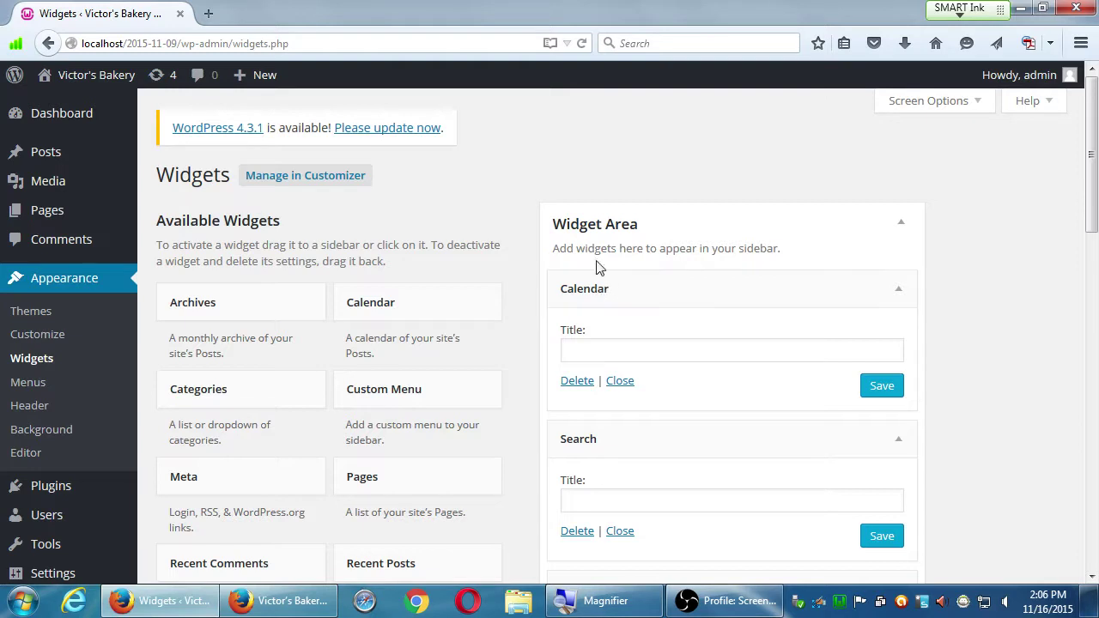
scroll(707, 432, down, 5)
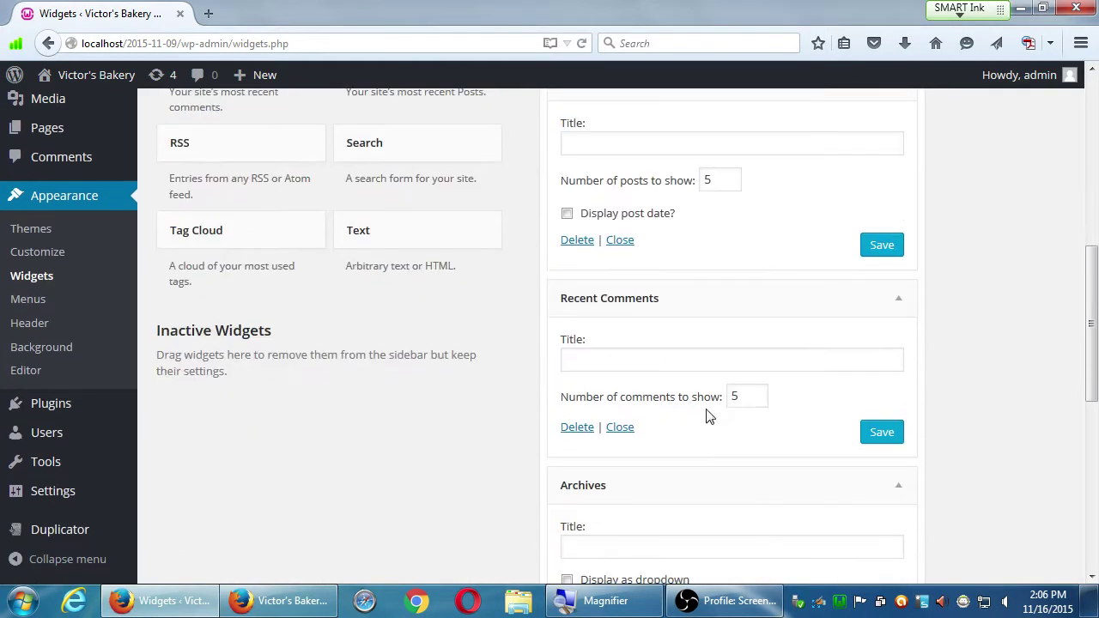
scroll(709, 351, up, 2)
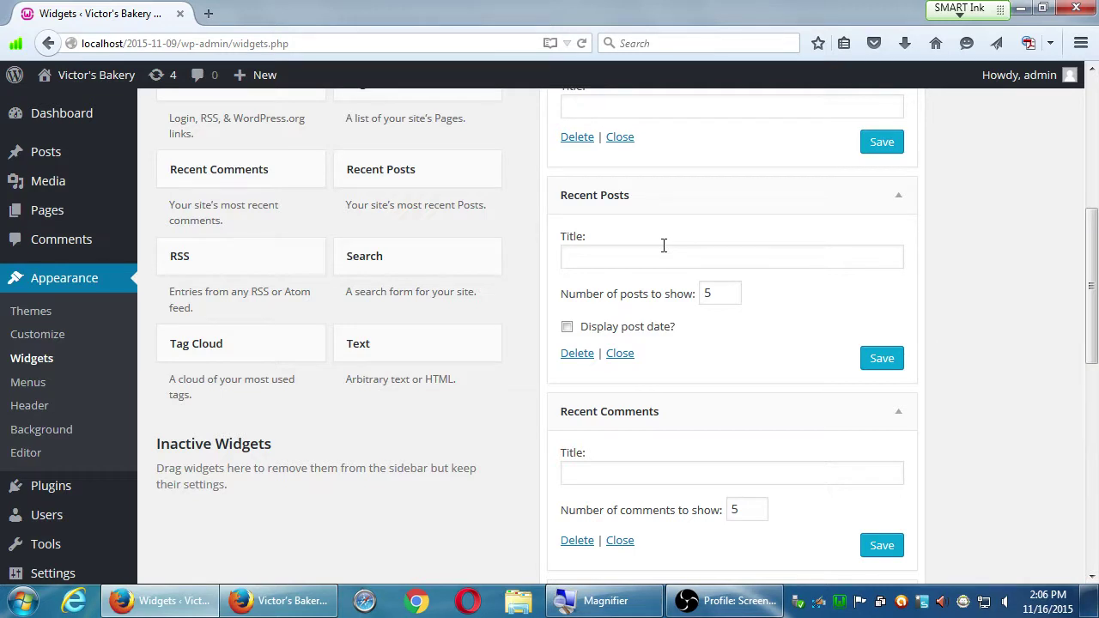
scroll(610, 262, up, 5)
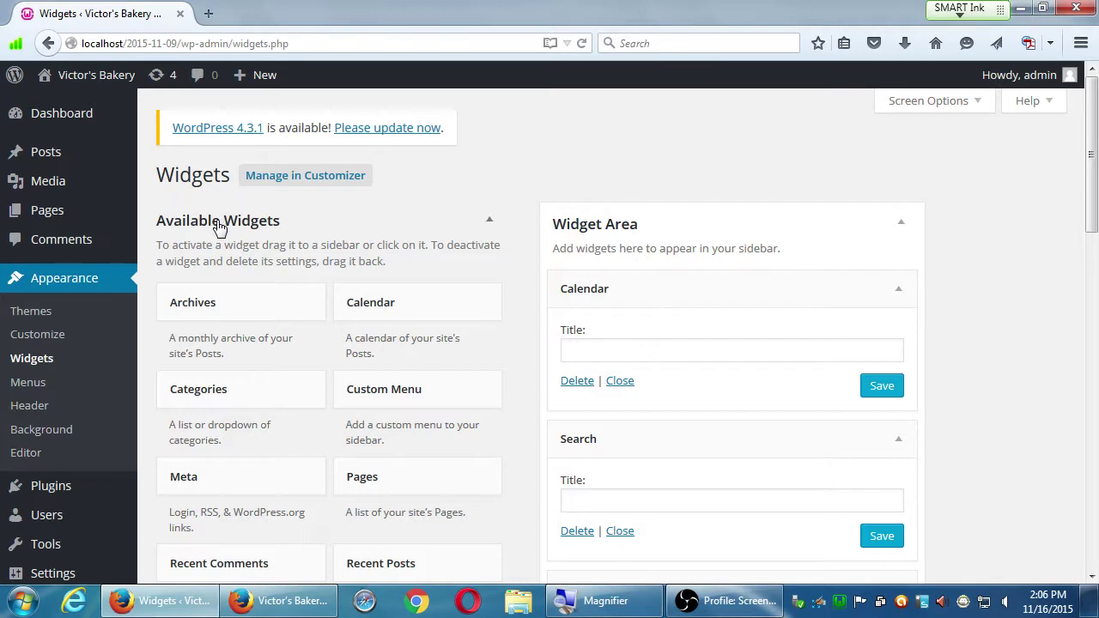
scroll(258, 395, down, 6)
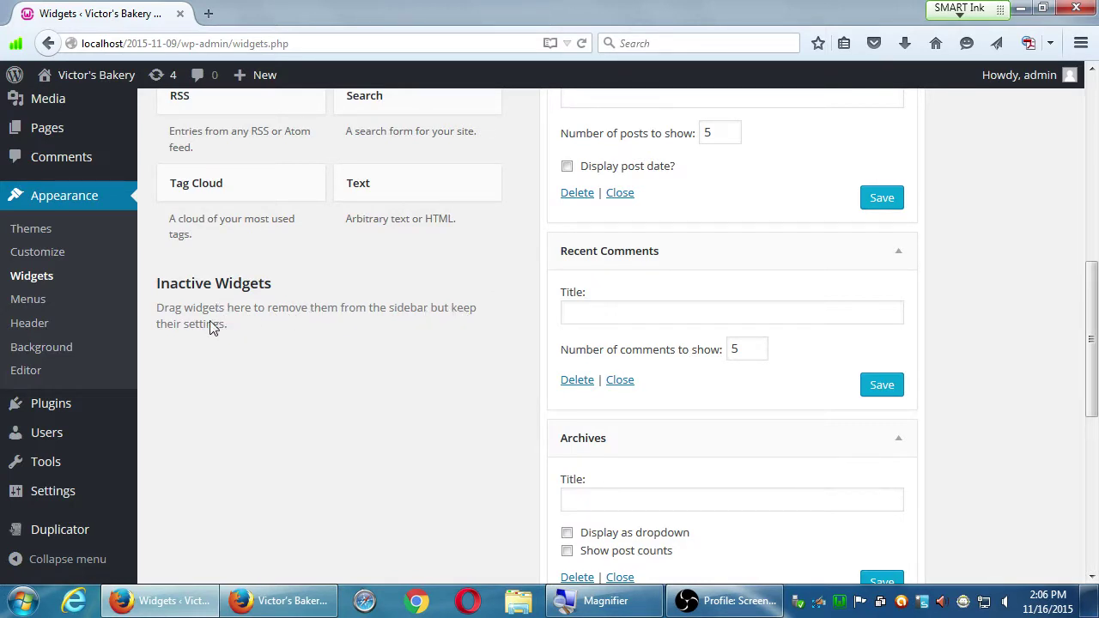
scroll(211, 327, up, 10)
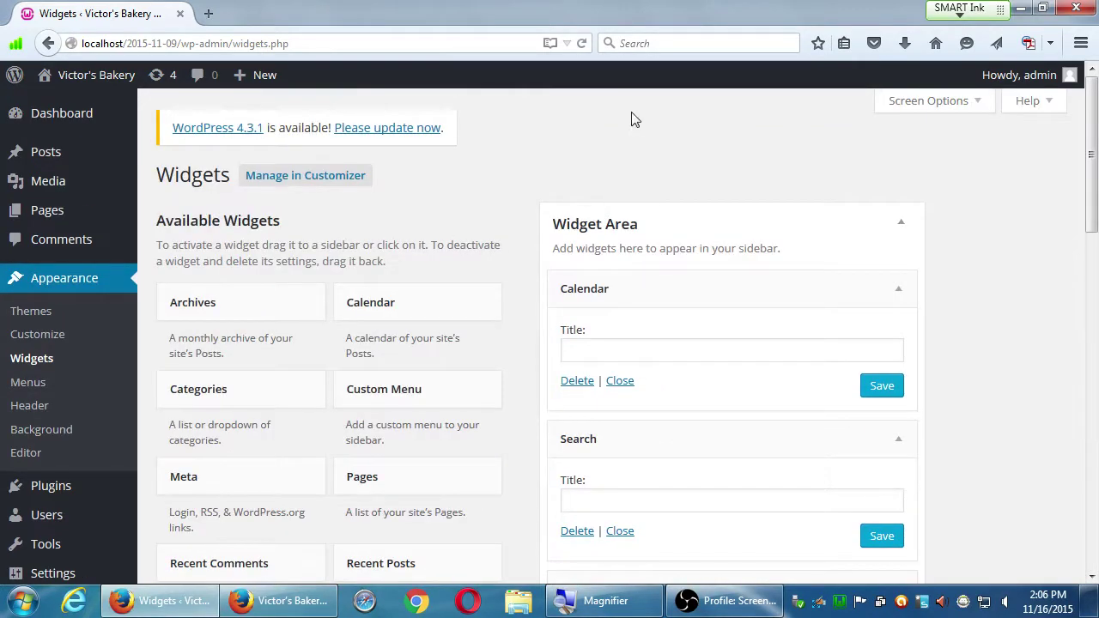
Collapse the Available Widgets section so that Inactive Widgets sits directly beneath its heading.
click(249, 223)
click(249, 225)
click(249, 224)
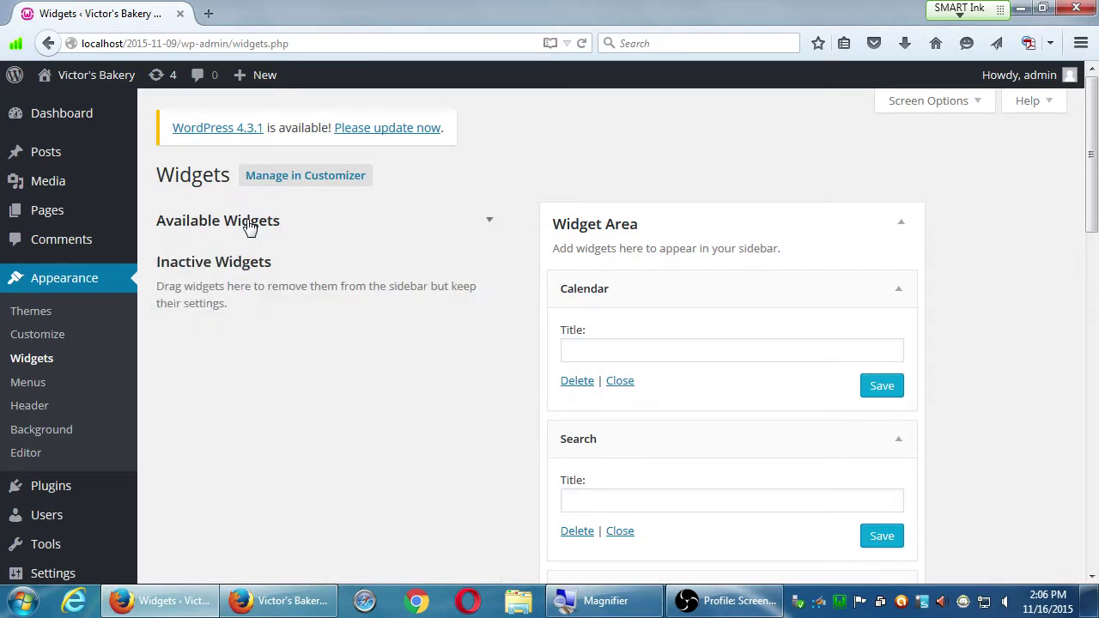
click(249, 224)
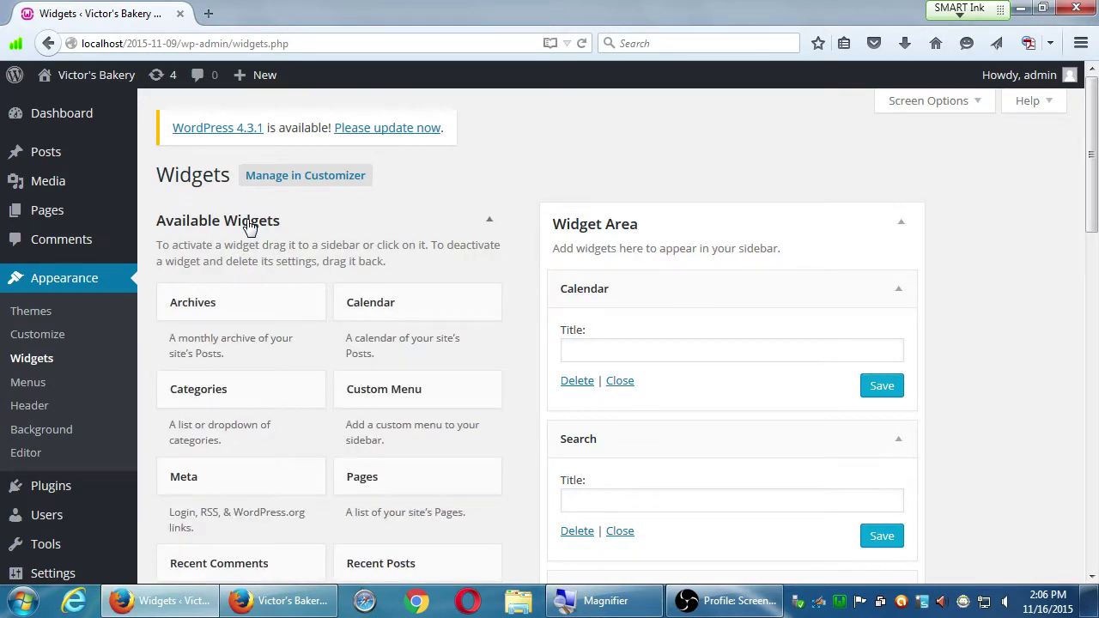
click(249, 225)
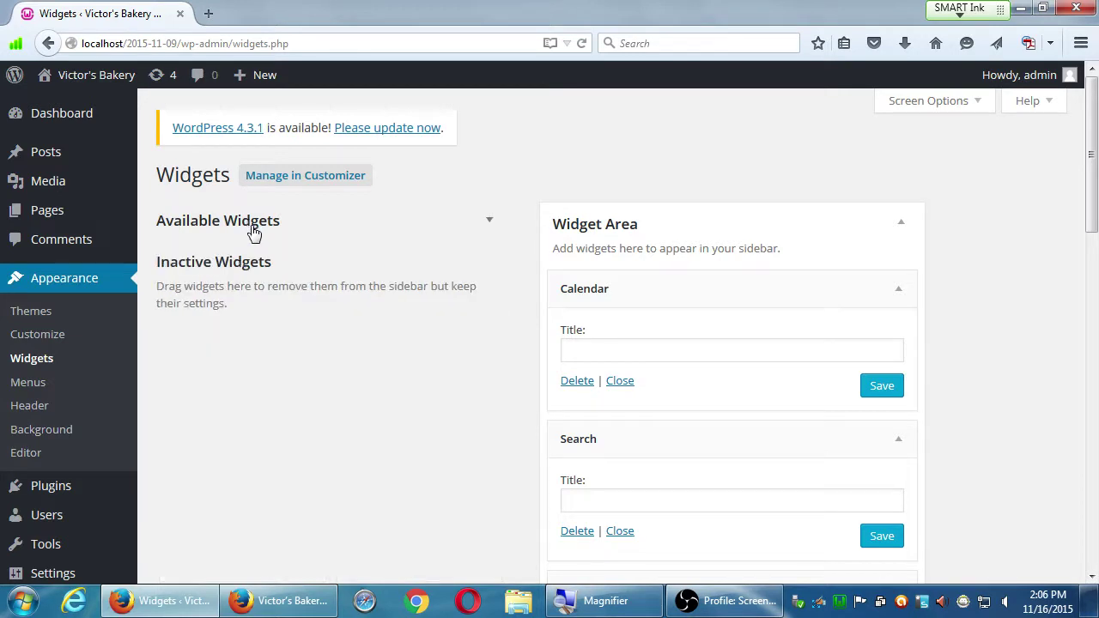
Enter "fdgdsfsdg" as the title of the Calendar widget above Search and move that widget to Inactive Widgets.
click(704, 351)
text(fdgdsfsdg)
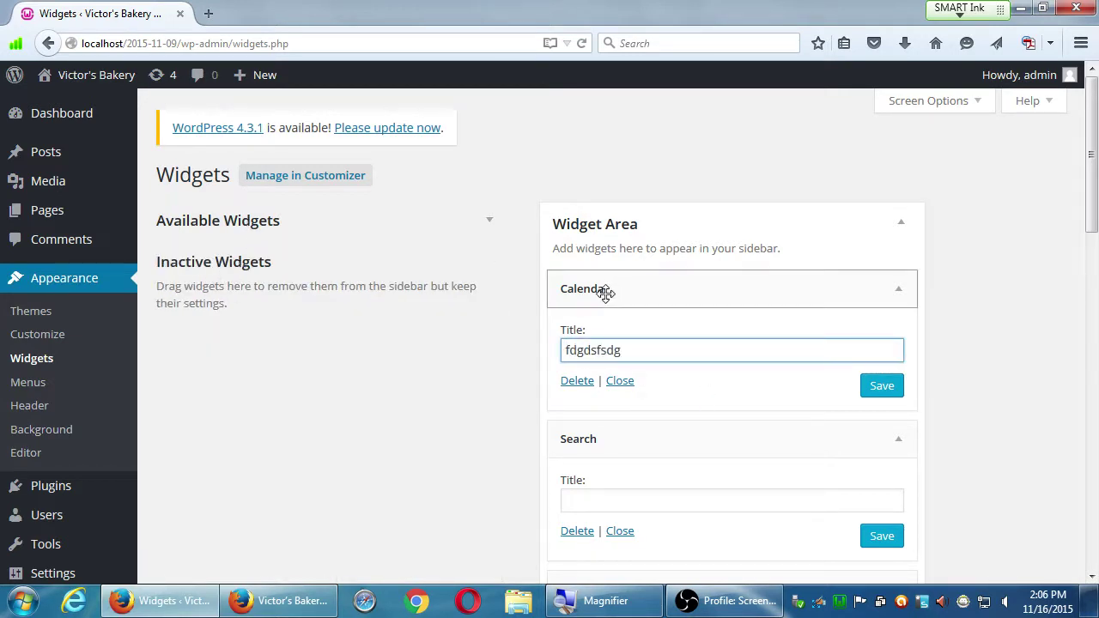
click(327, 226)
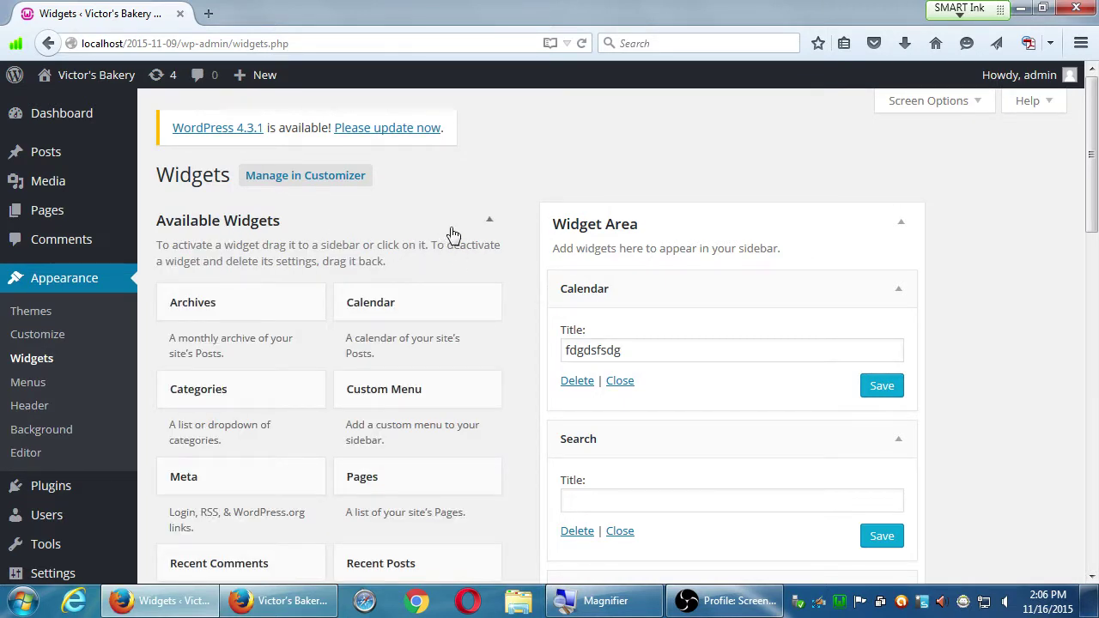
click(479, 225)
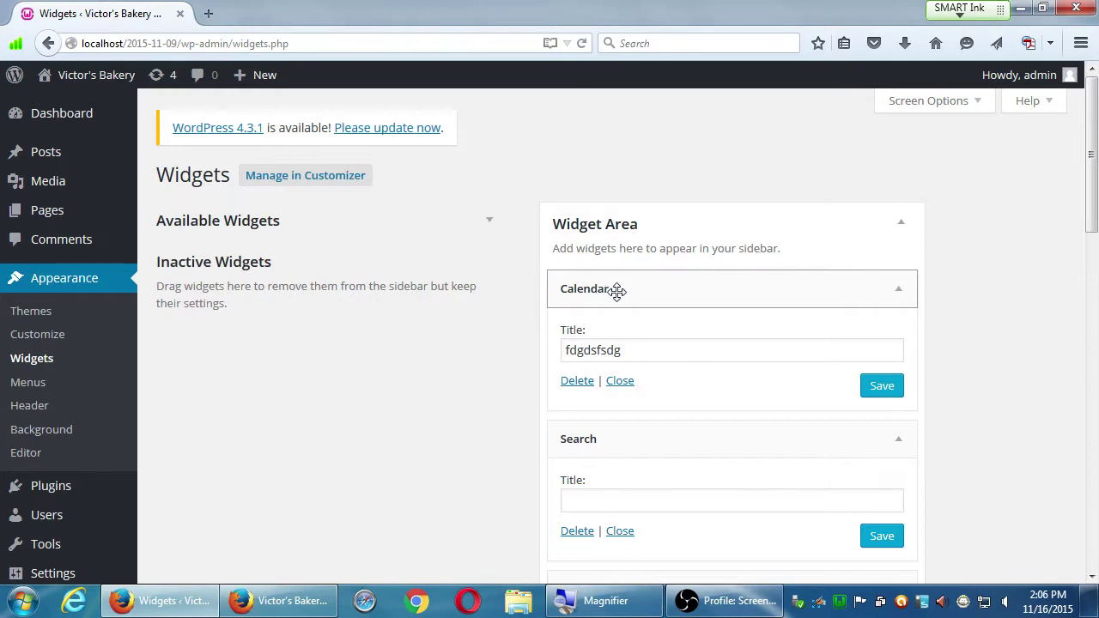
drag(603, 299, 266, 339)
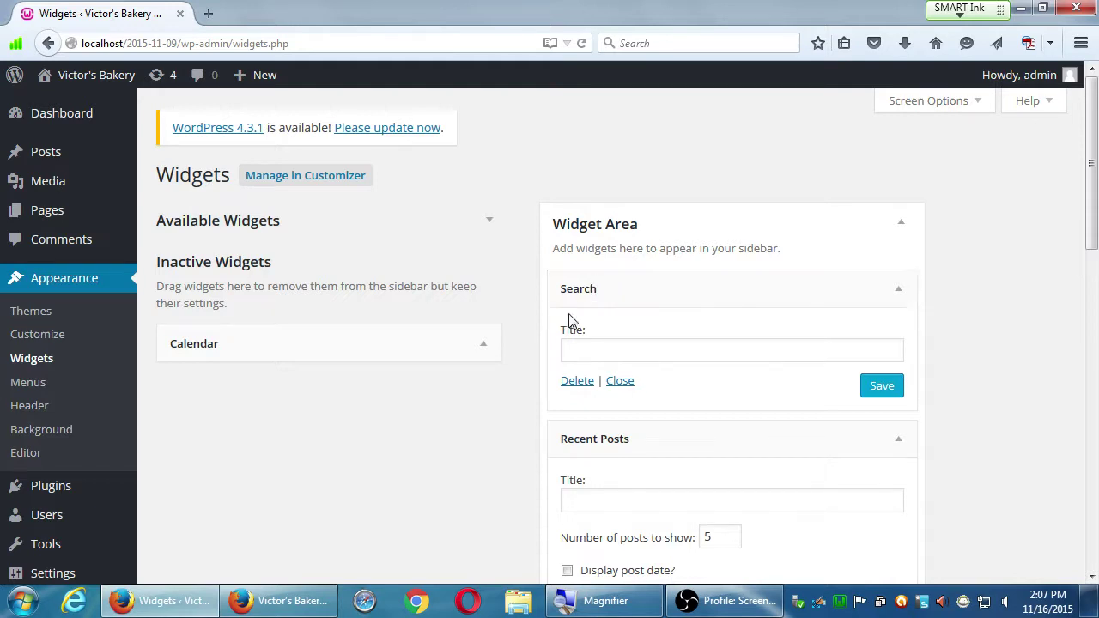
Restore the inactive Calendar widget above Search, expand it to check its title, and return it to Inactive Widgets.
drag(300, 339, 694, 275)
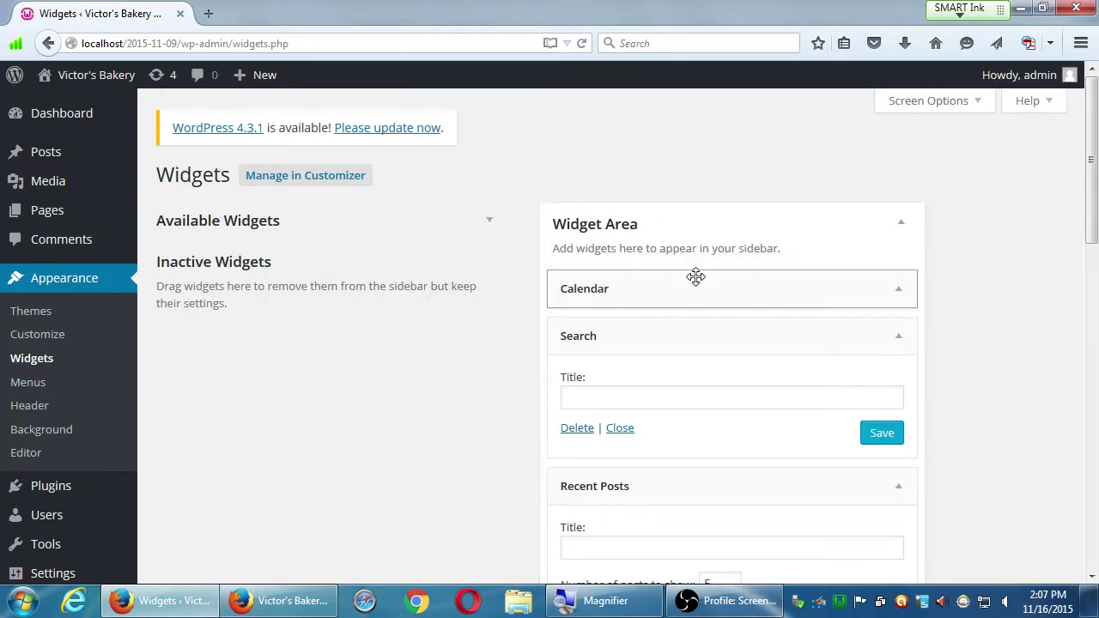
click(898, 291)
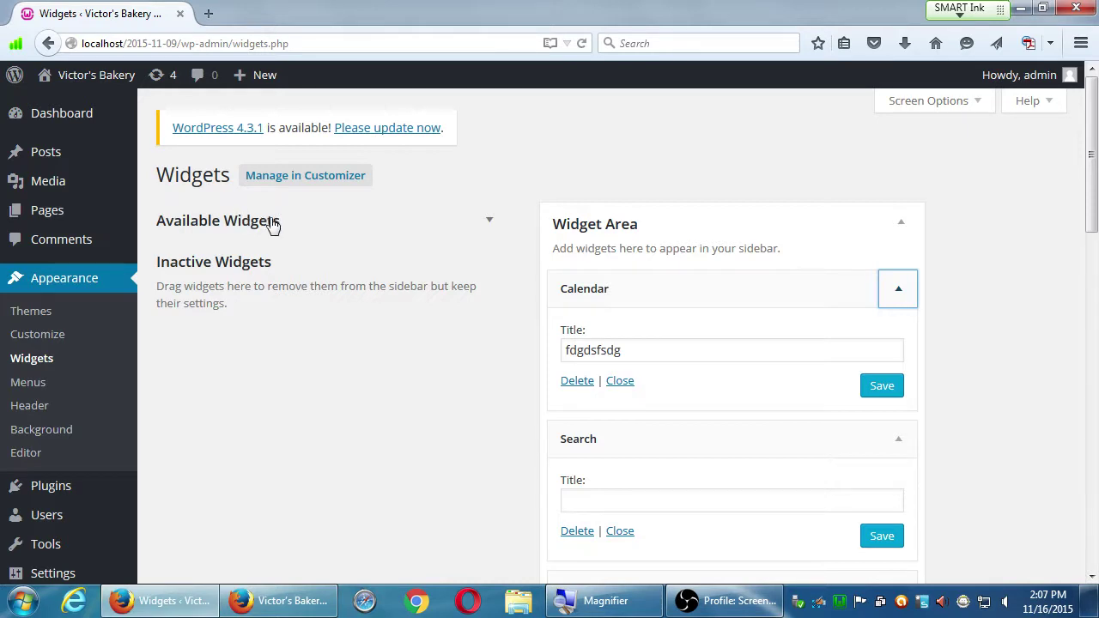
drag(571, 304, 189, 309)
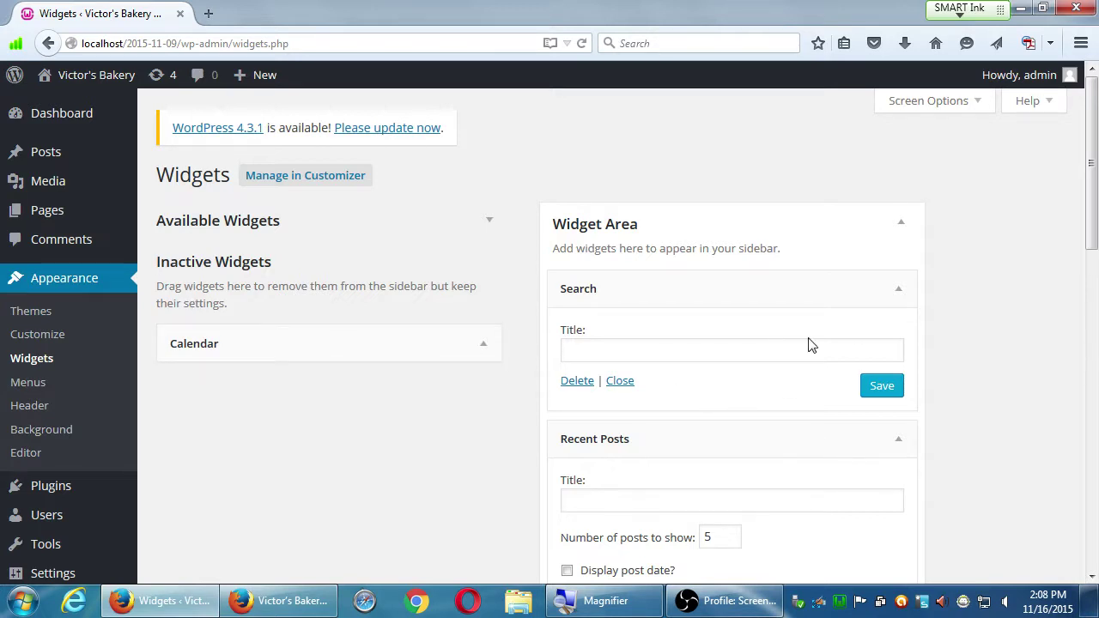
Move the Recent Posts widget above Search in the Widget Area.
scroll(1021, 399, down, 1)
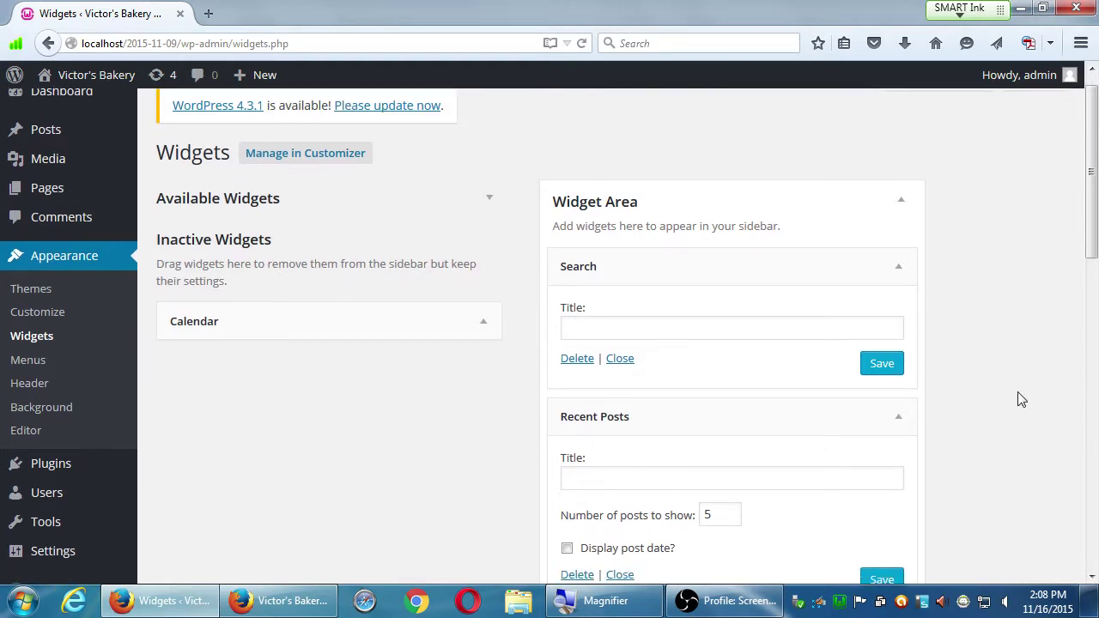
scroll(616, 371, down, 1)
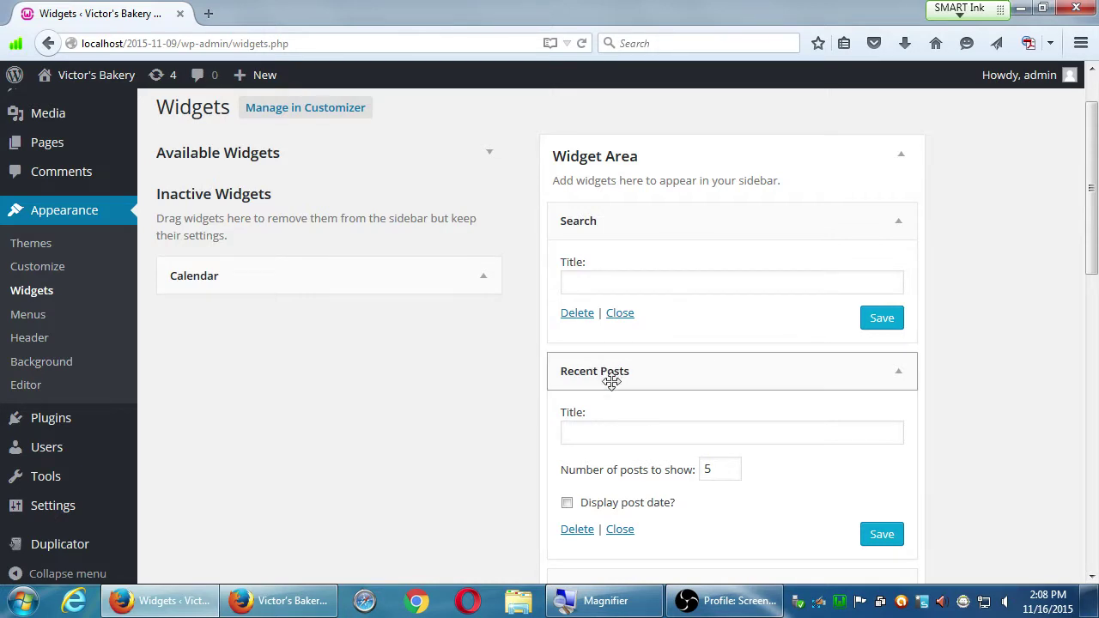
drag(613, 373, 670, 189)
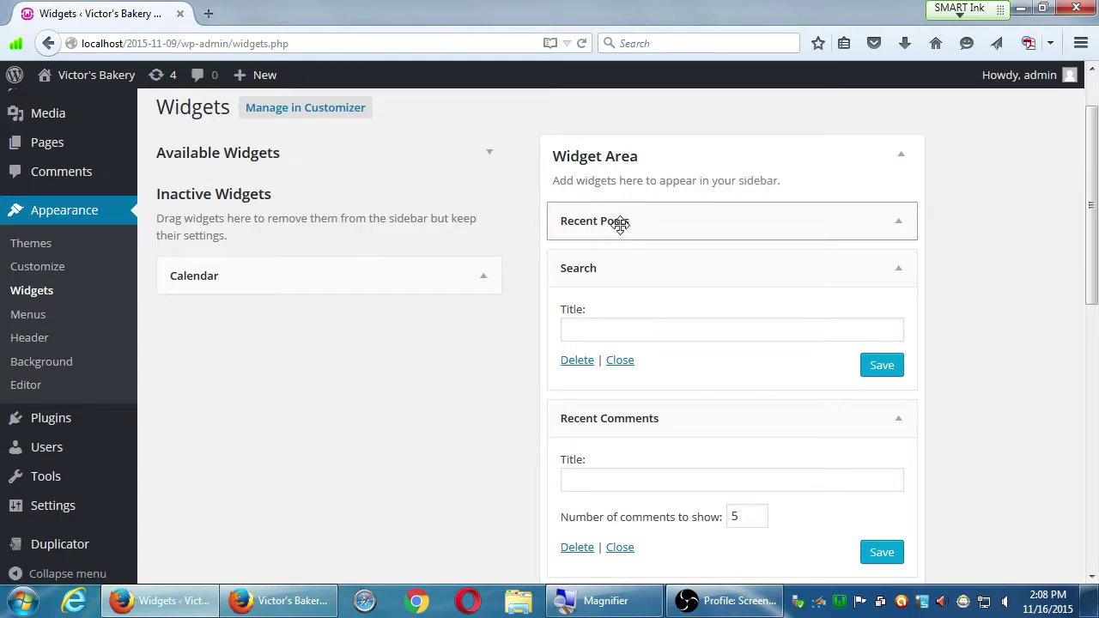
Collapse the expanded Widget Area widgets and reorder them, placing Calendar below Search and Archives directly below Recent Posts.
click(900, 266)
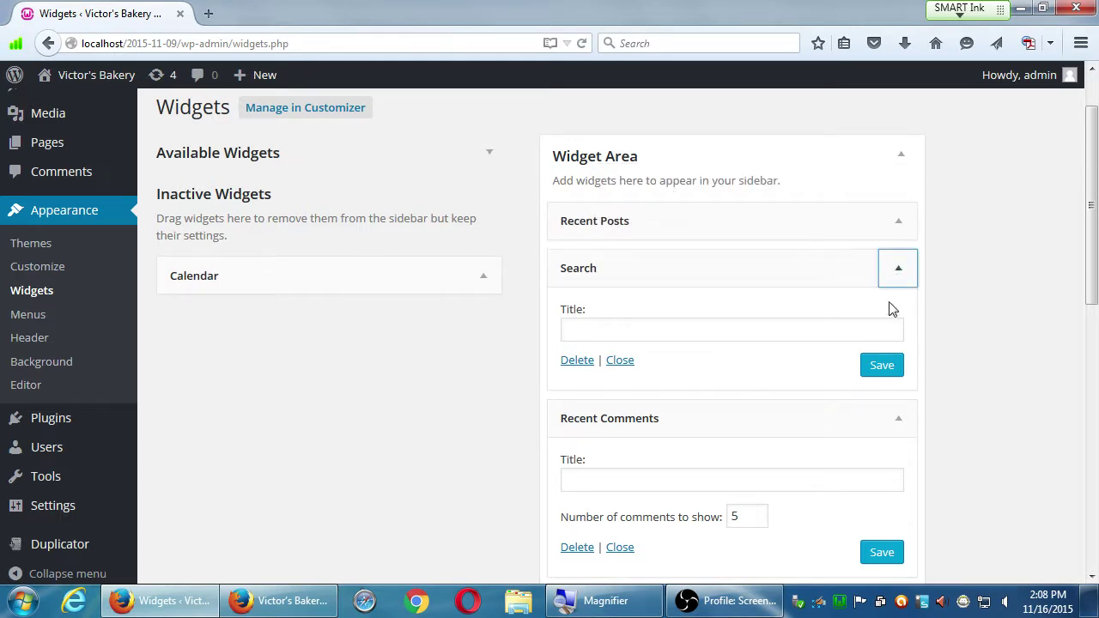
click(898, 268)
click(898, 316)
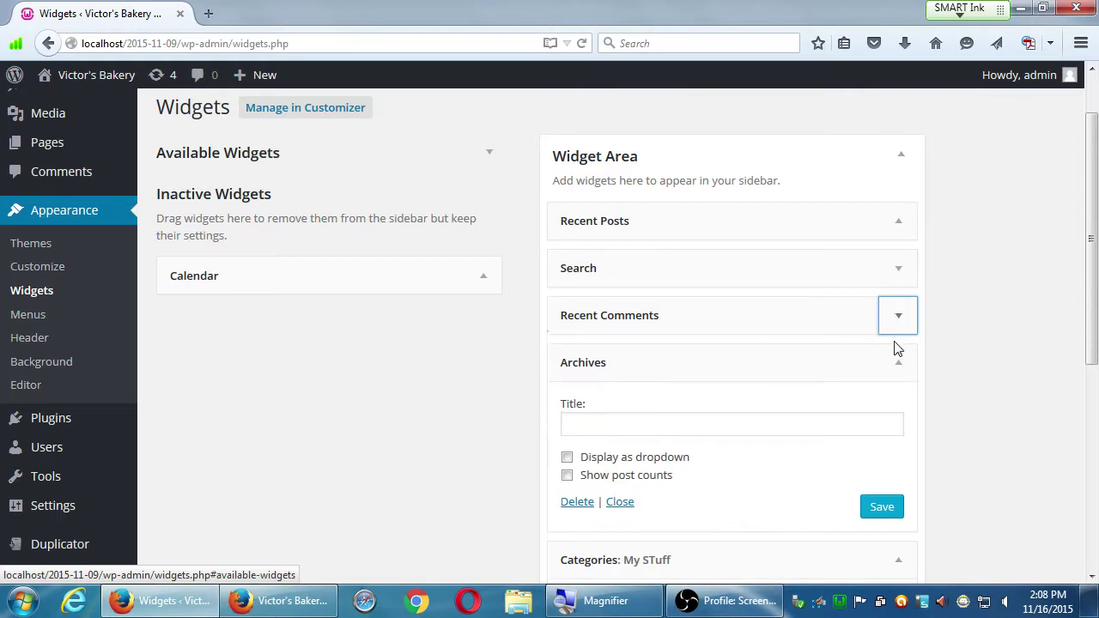
click(896, 364)
click(899, 411)
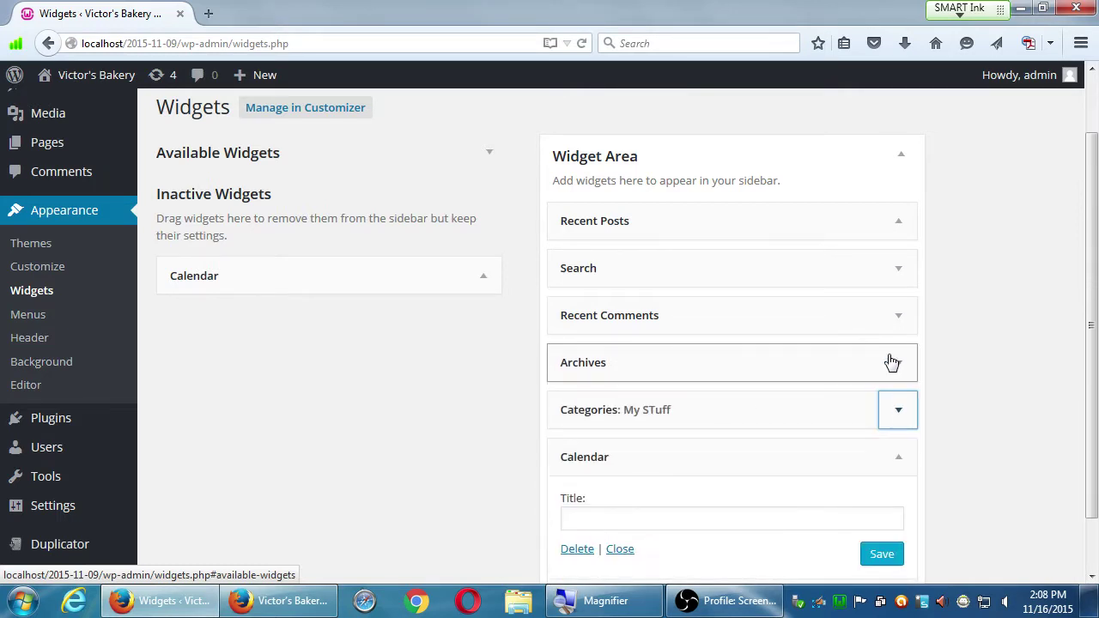
click(897, 460)
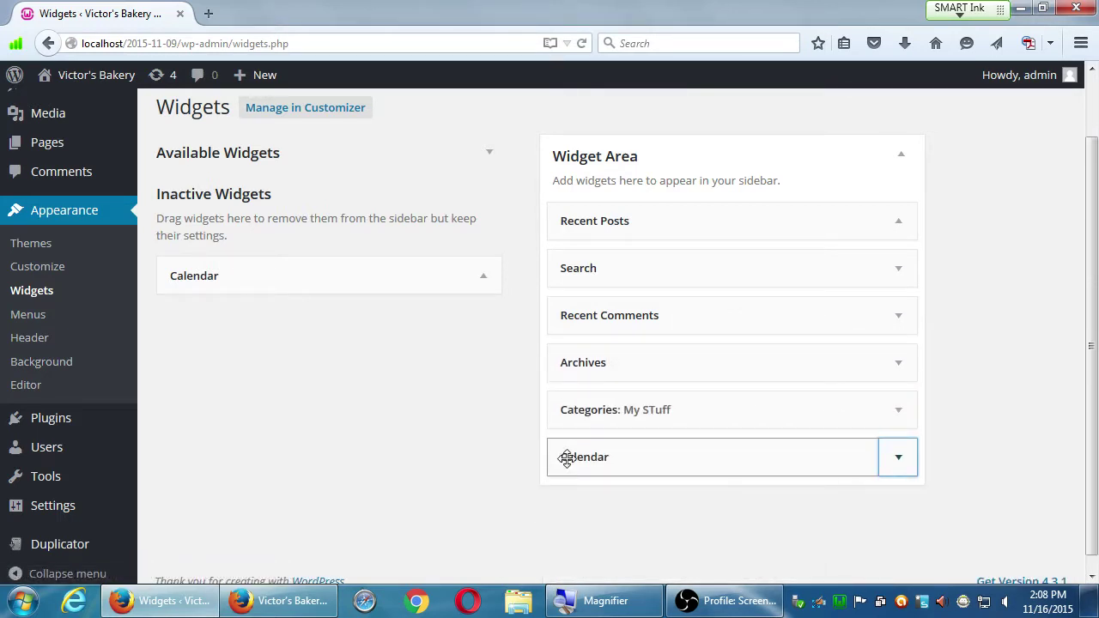
drag(567, 460, 601, 284)
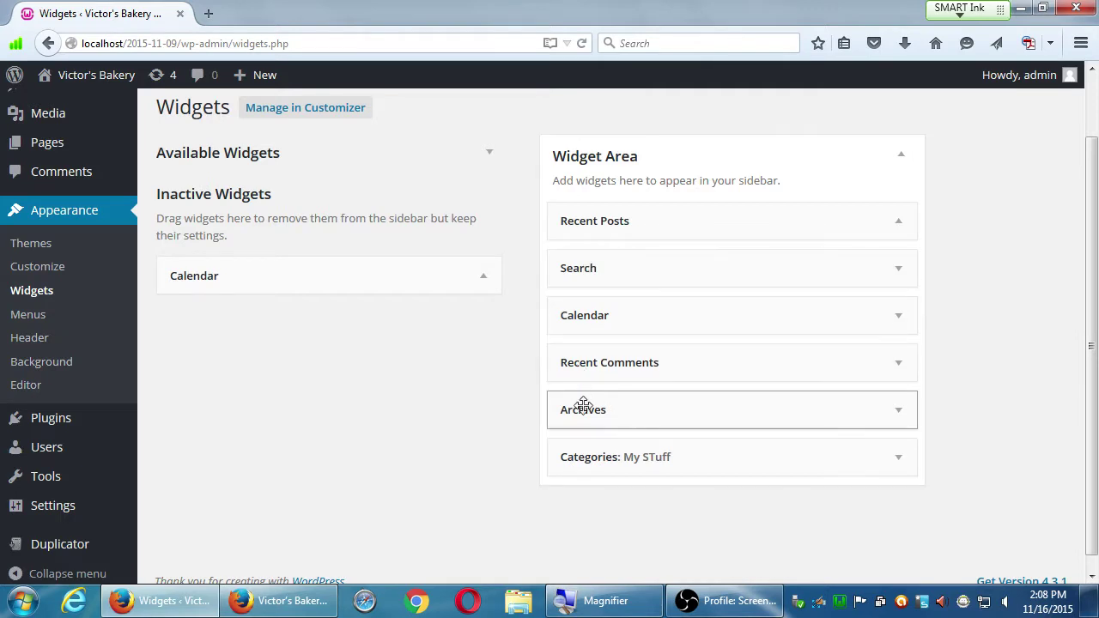
drag(583, 405, 637, 251)
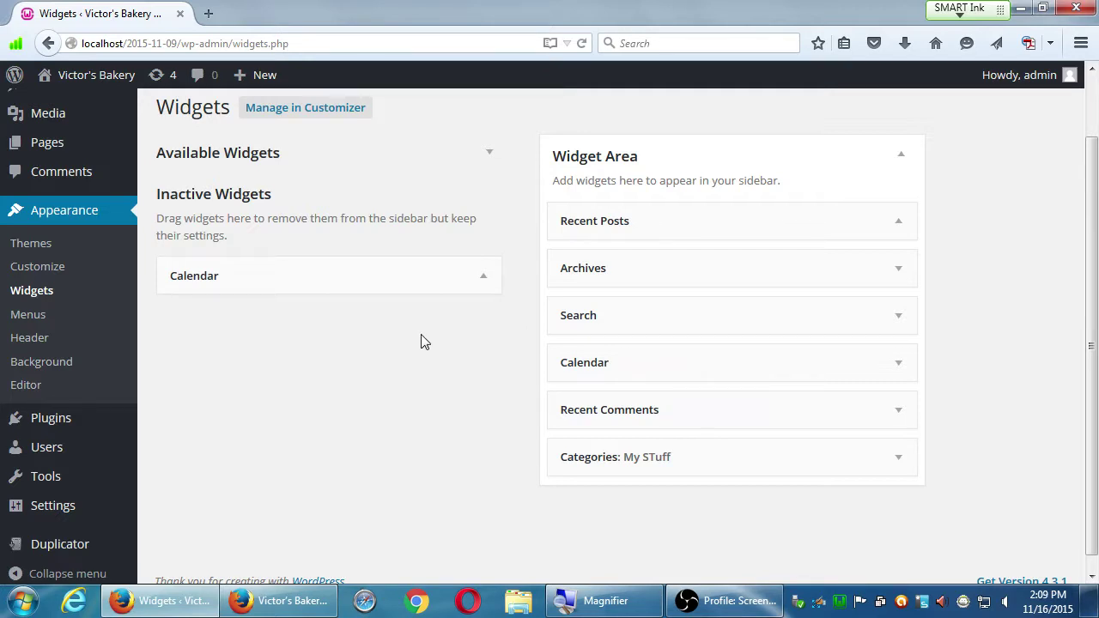
Expand the Available Widgets section and look through the widgets it offers.
click(484, 156)
scroll(525, 369, down, 3)
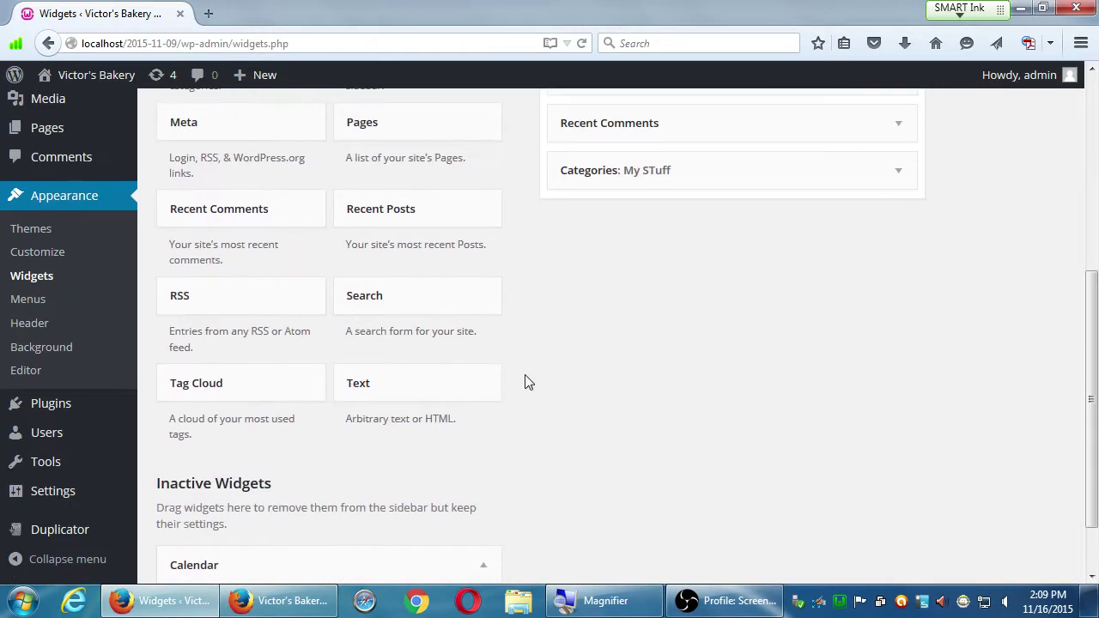
scroll(537, 395, up, 1)
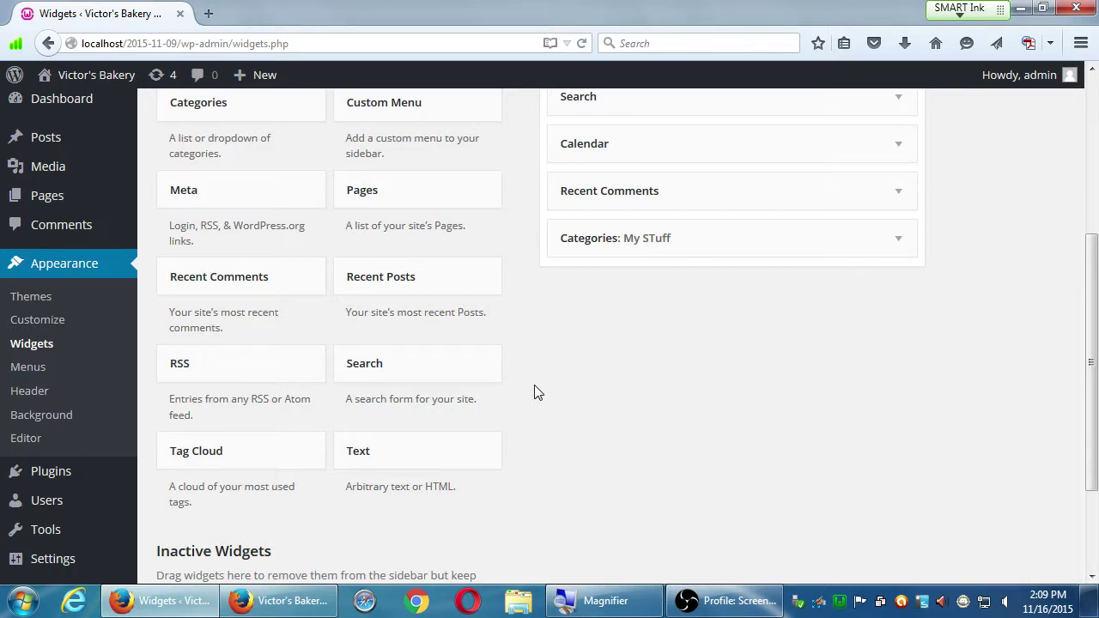
scroll(535, 392, up, 5)
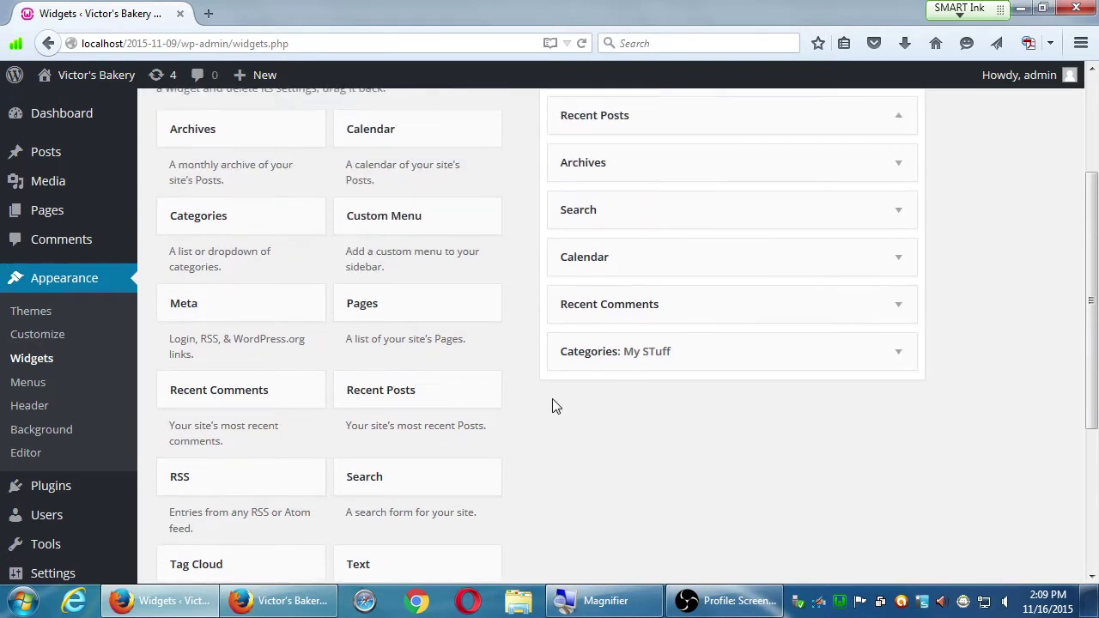
scroll(532, 398, down, 3)
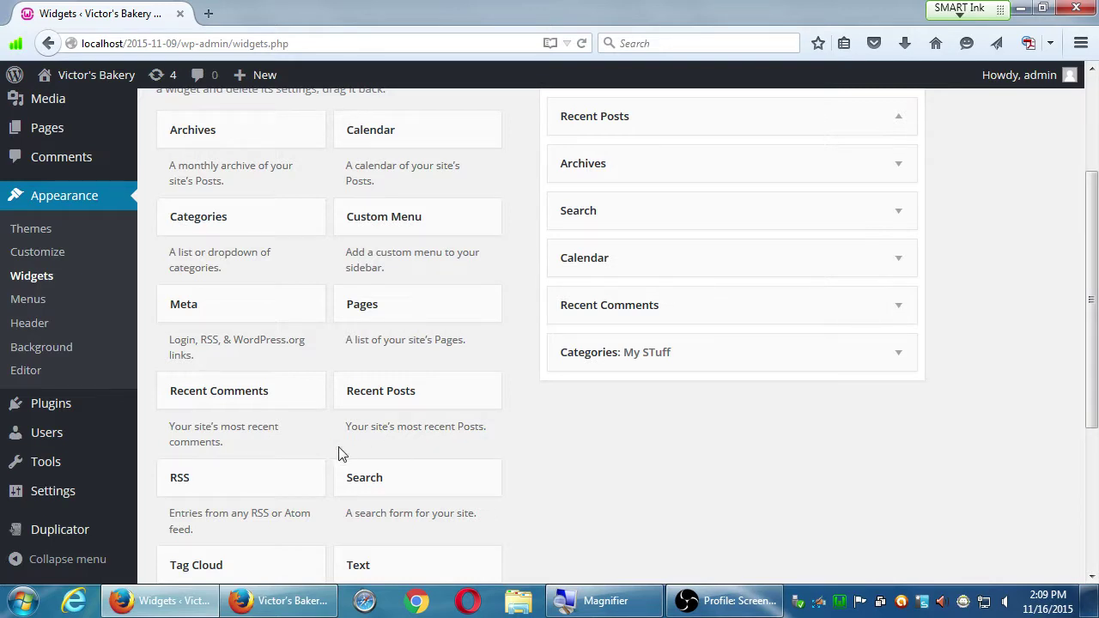
Add the RSS widget below Categories, review its feed settings, and remove it by moving it back to Available Widgets.
drag(252, 477, 686, 361)
drag(706, 348, 709, 386)
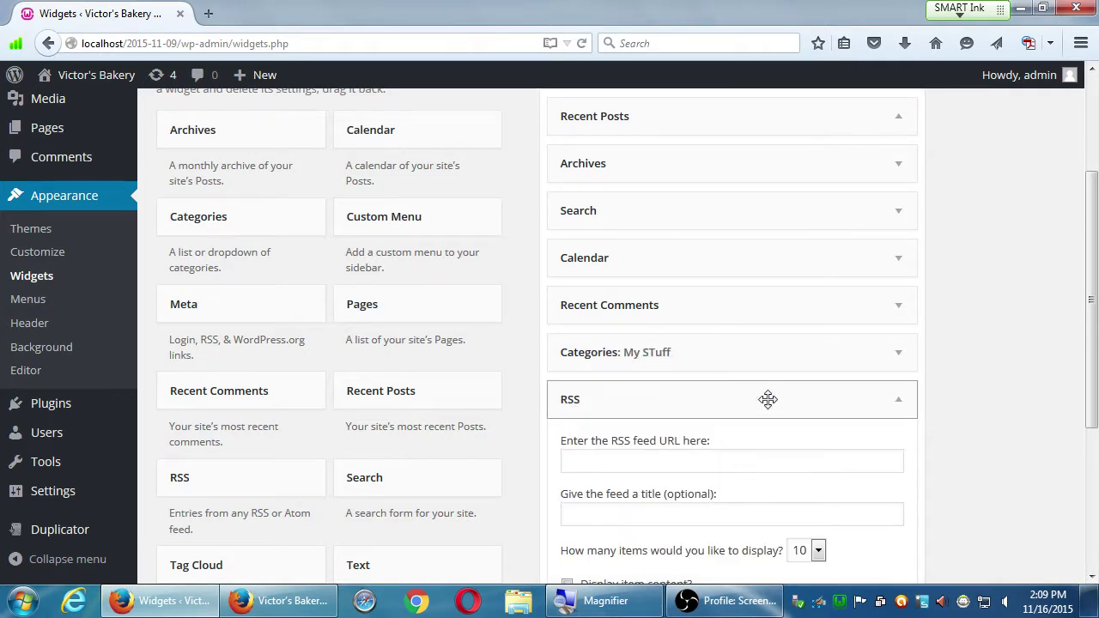
scroll(824, 450, down, 5)
scroll(811, 346, up, 2)
scroll(805, 345, up, 1)
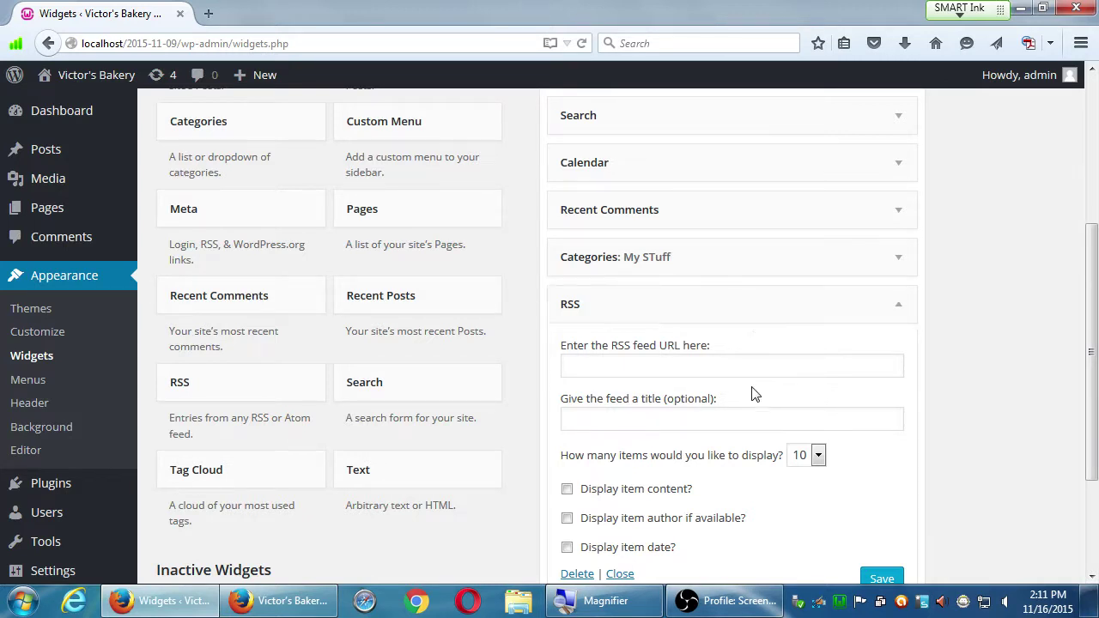
drag(863, 307, 401, 337)
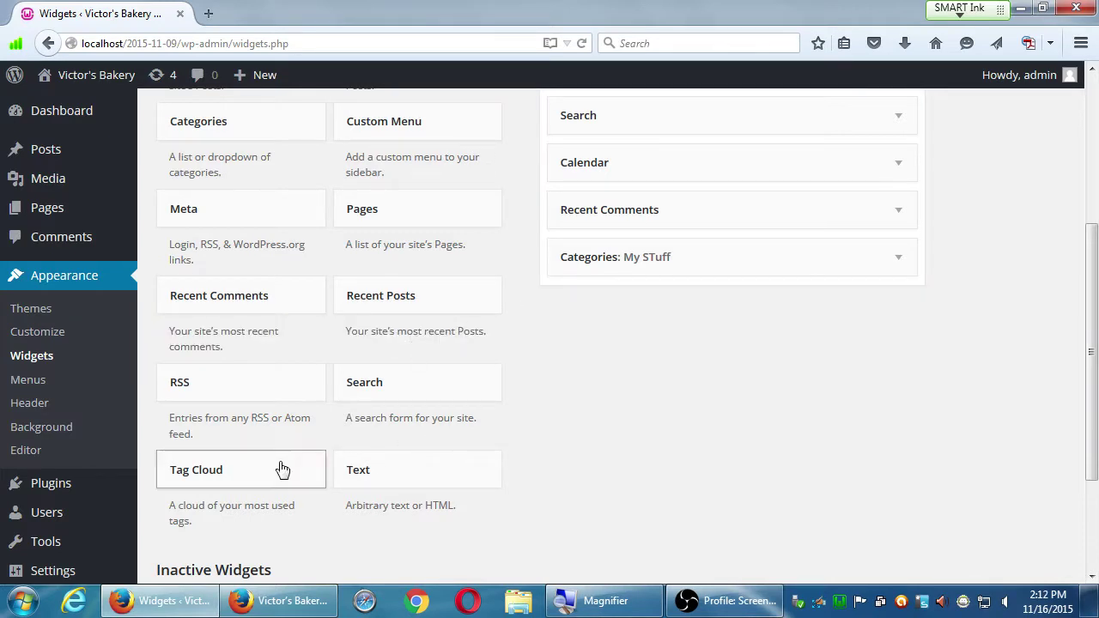
Add the Tag Cloud widget below Categories and remove it by moving it back to Available Widgets.
drag(282, 470, 704, 287)
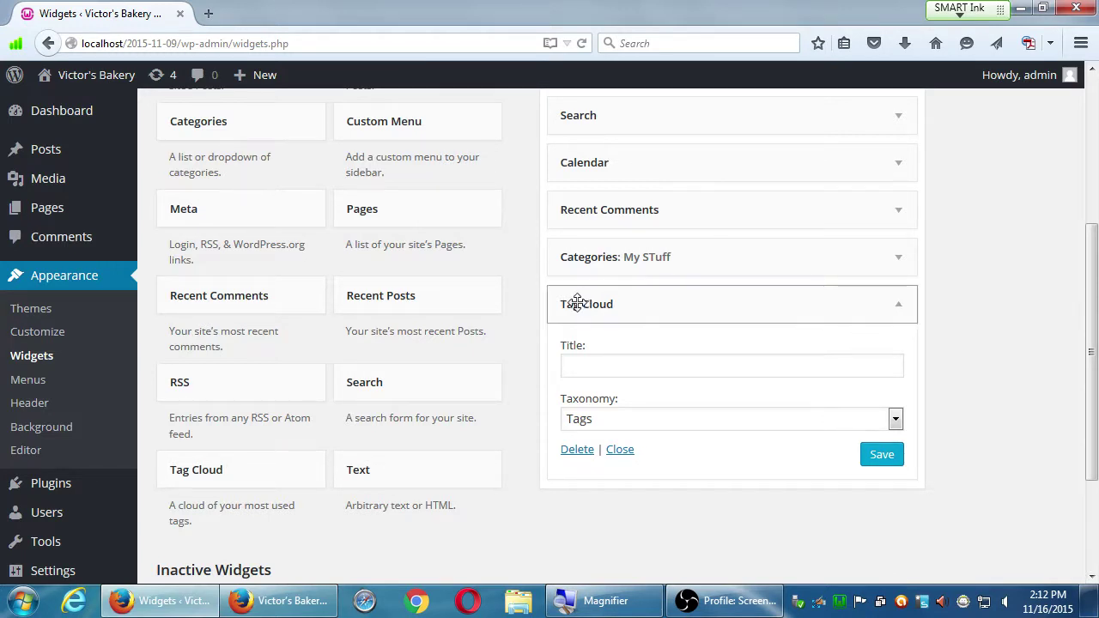
drag(572, 302, 241, 400)
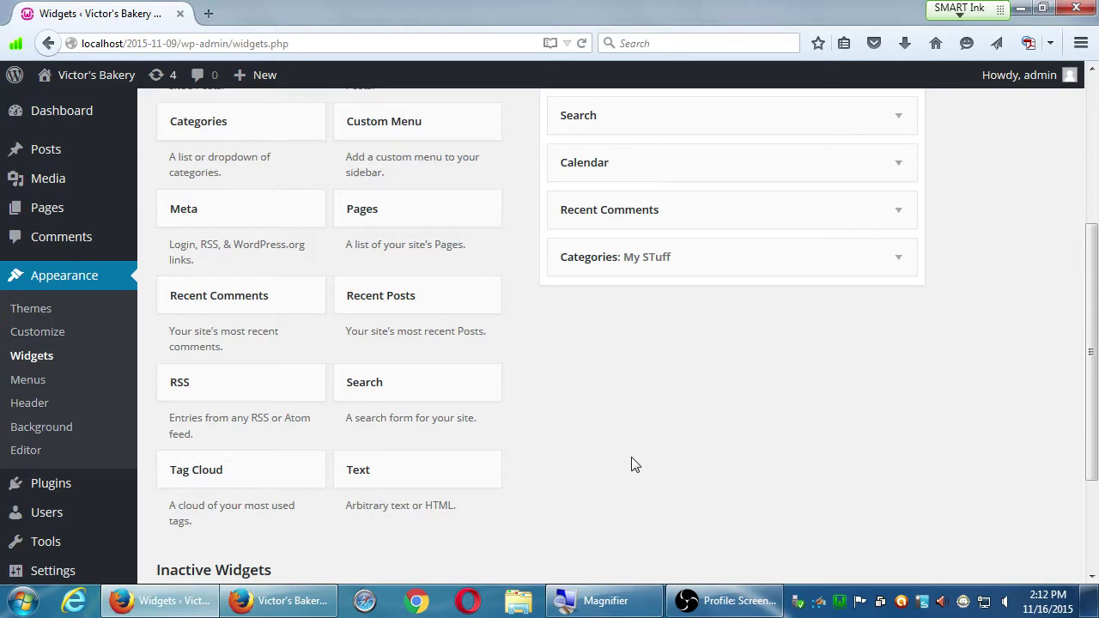
scroll(631, 464, down, 1)
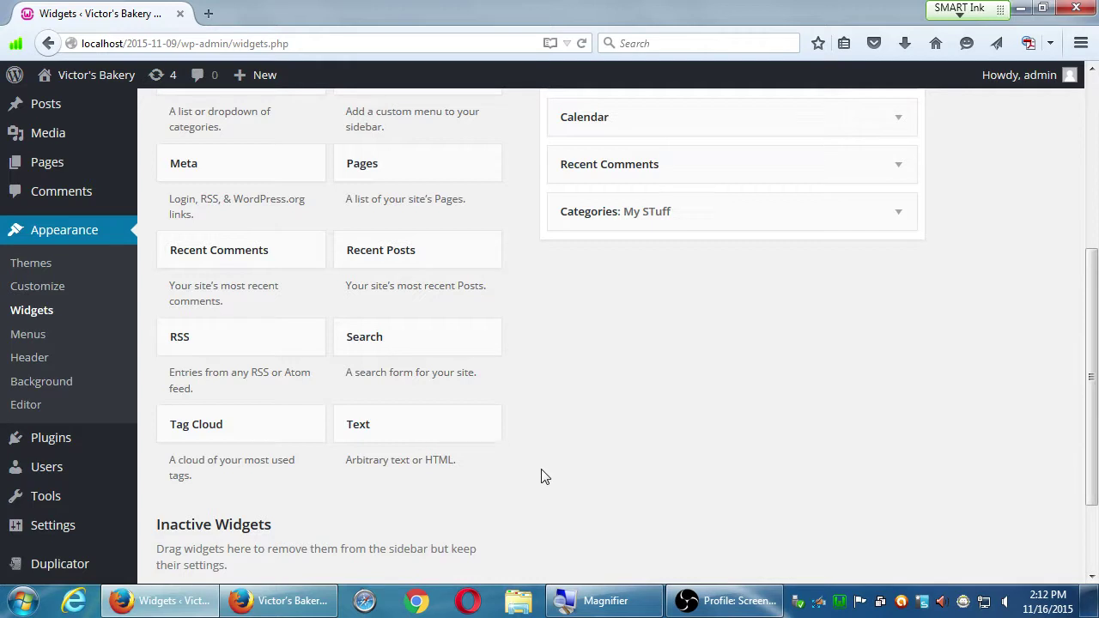
Add a Text widget to the Widget Area directly below Categories.
scroll(512, 429, down, 2)
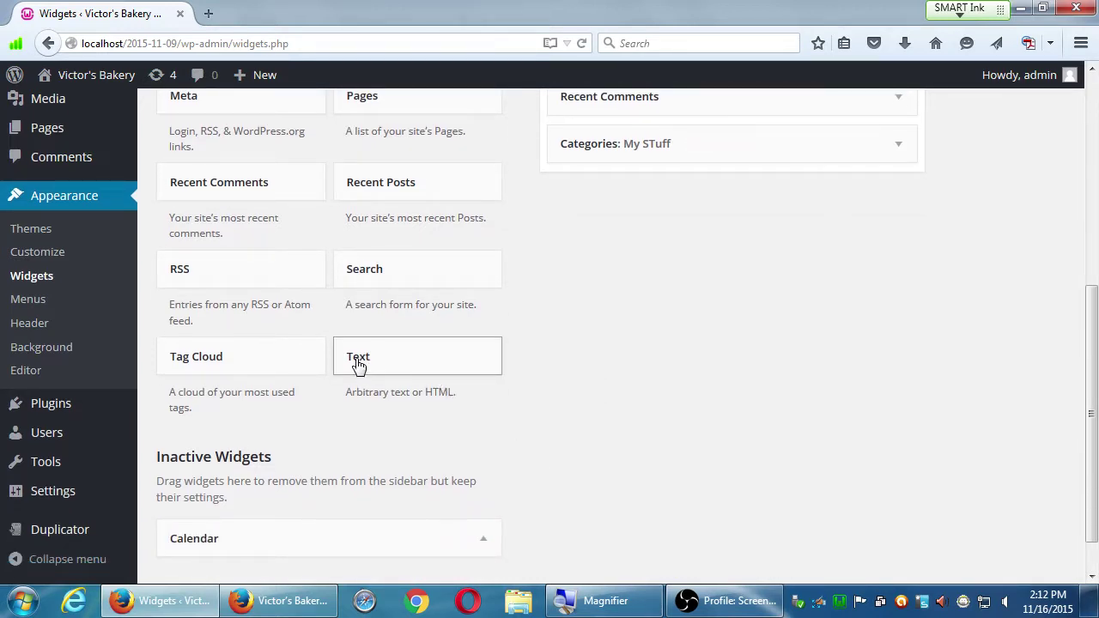
drag(358, 365, 618, 184)
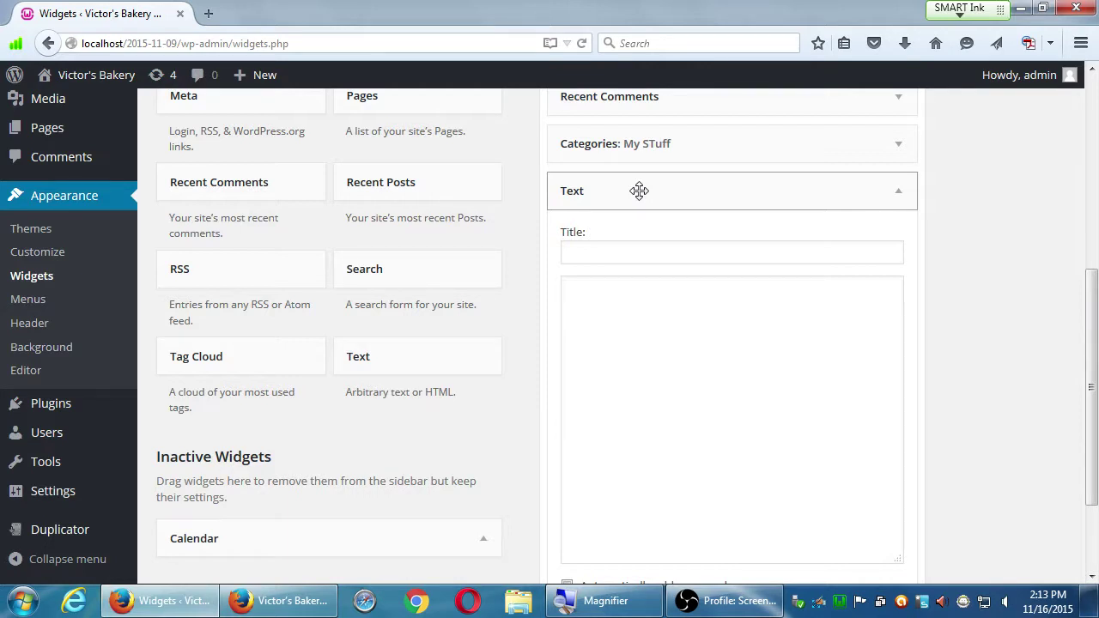
scroll(645, 206, down, 2)
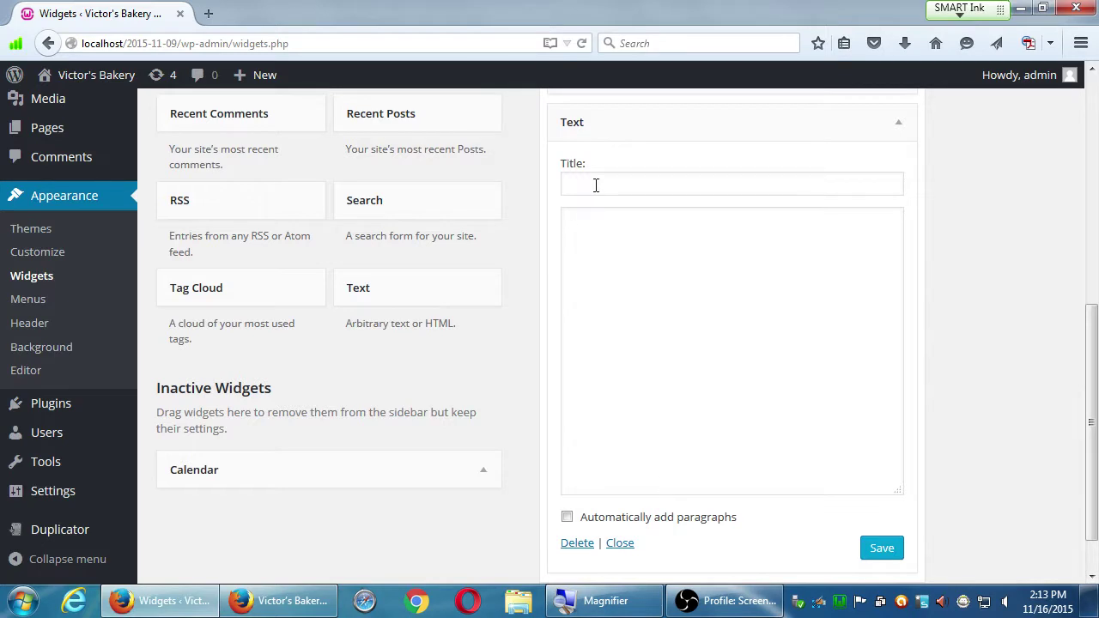
Title the Text widget "This is my text widget", enter "This is some text in my widget." as its content, and save it.
click(596, 184)
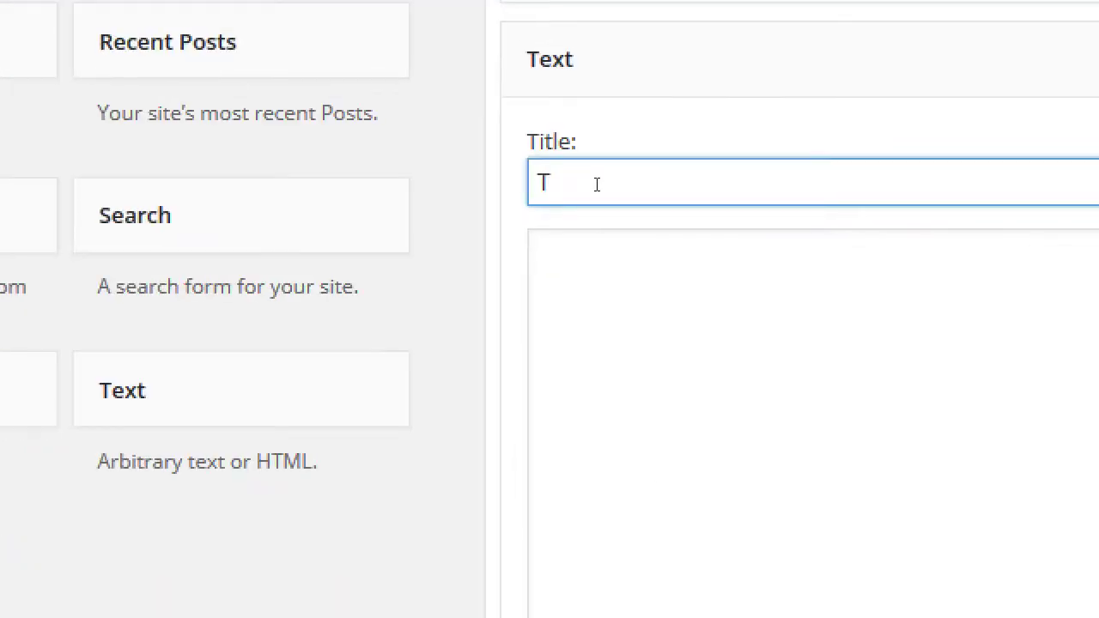
text(his is my text widget)
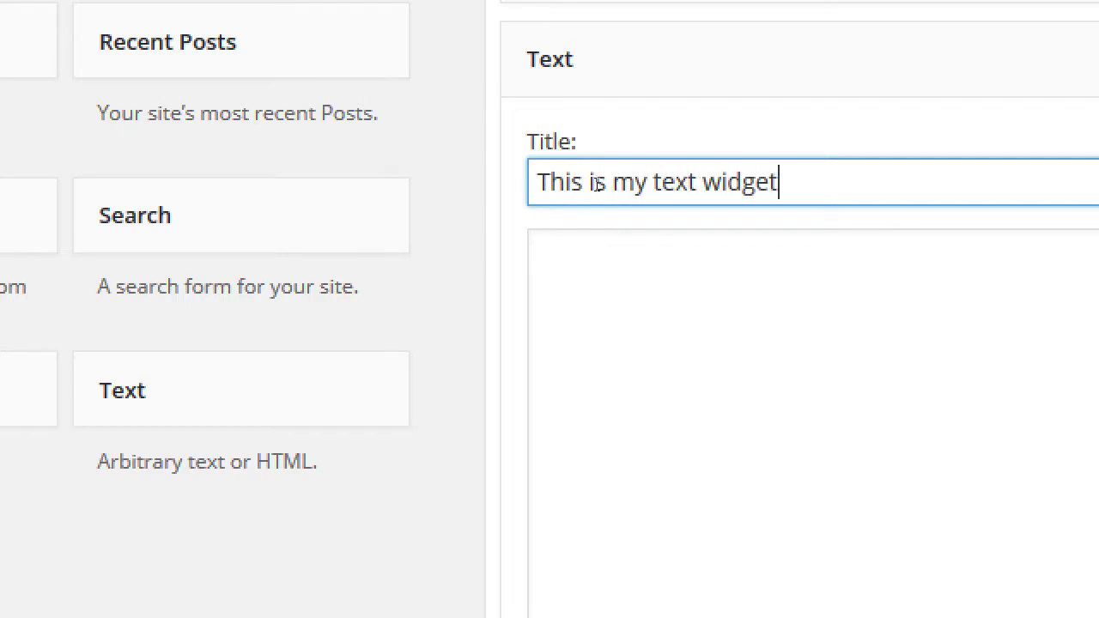
key(Tab)
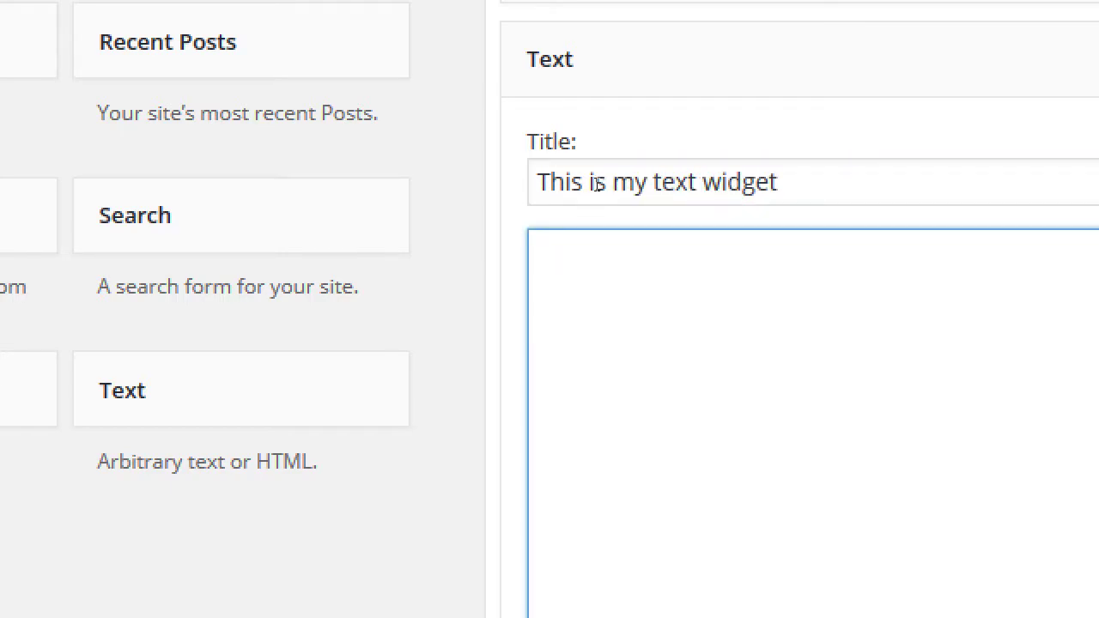
text(This is some text in my widget)
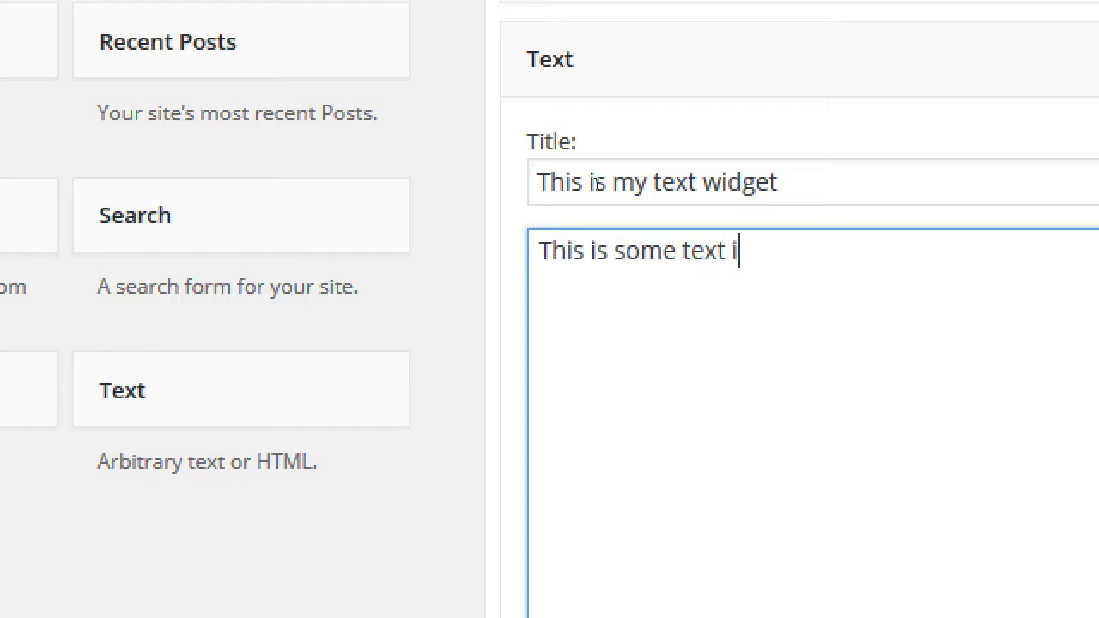
text(.)
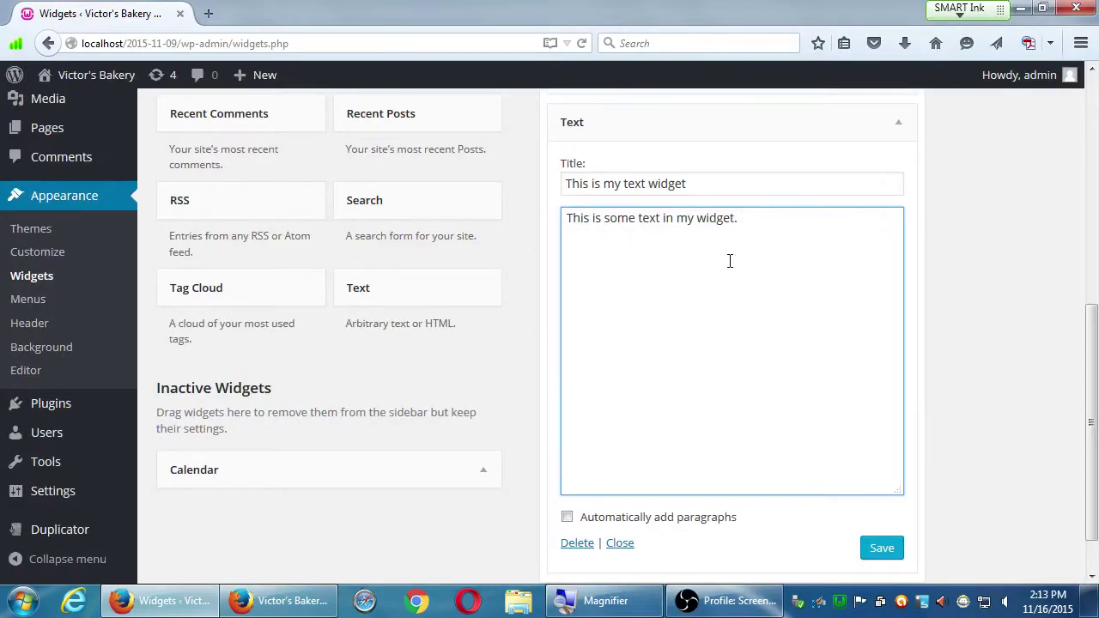
click(876, 551)
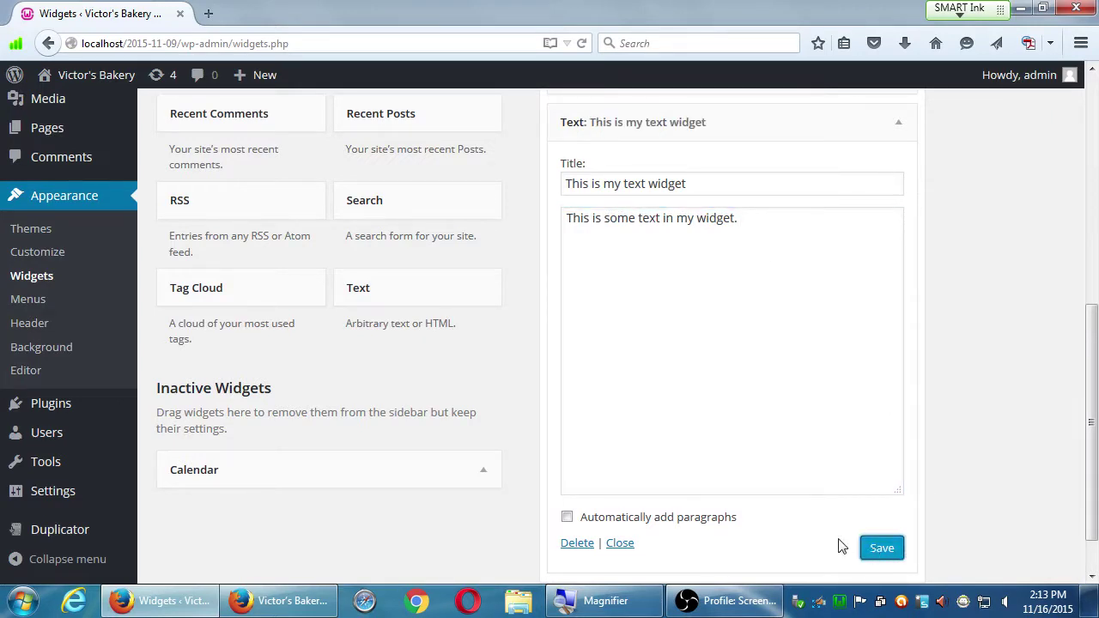
Reload the Victor's Bakery home page and check the text widget at the end of the sidebar.
click(292, 601)
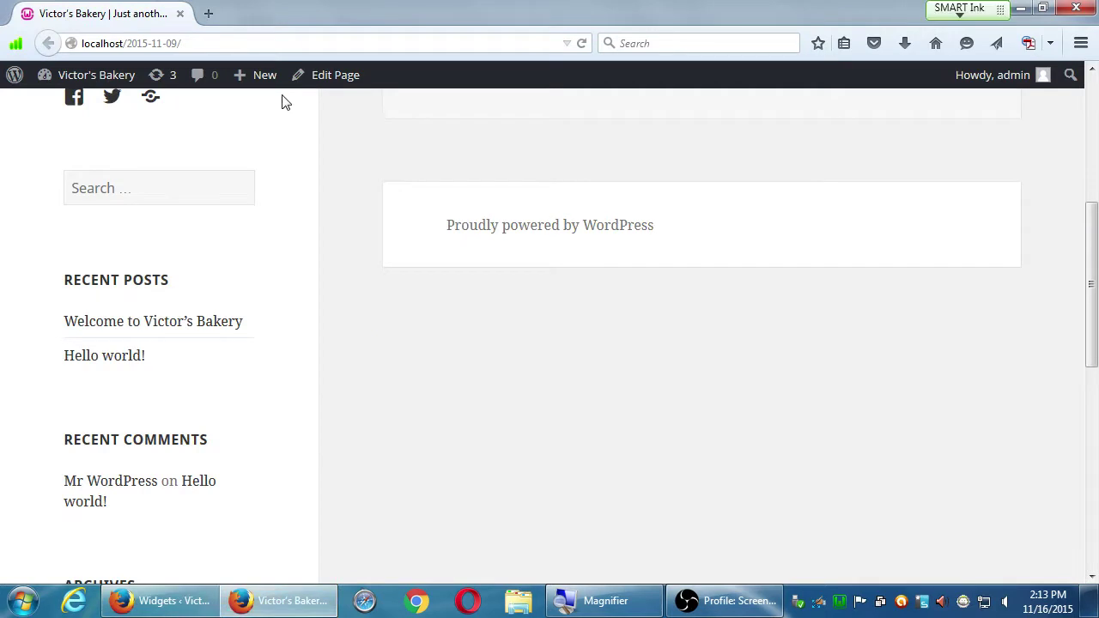
click(582, 44)
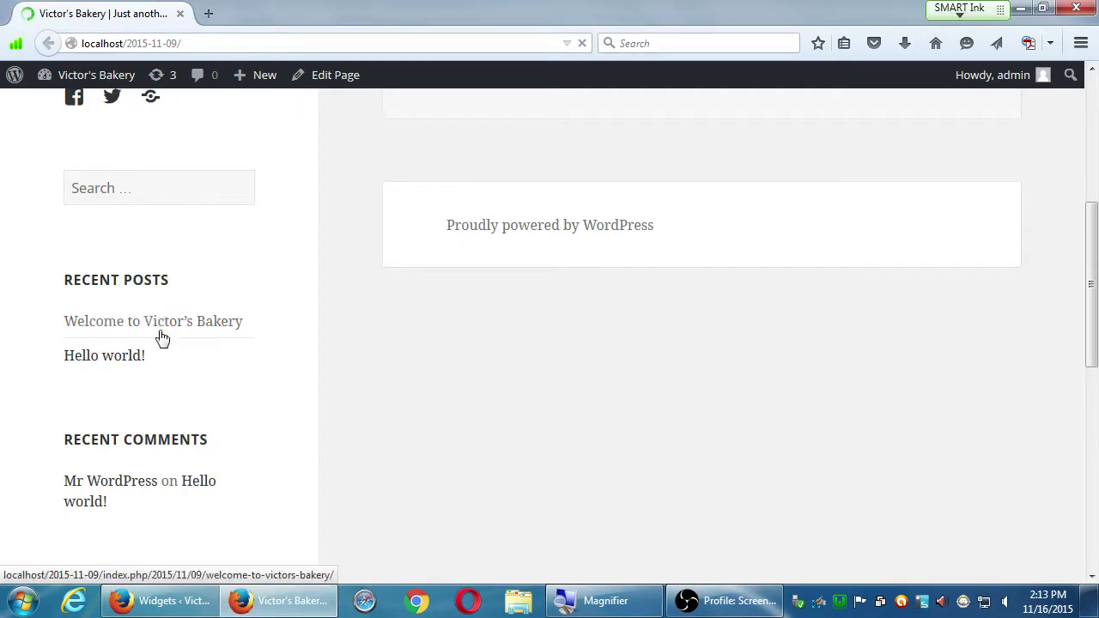
scroll(185, 369, down, 6)
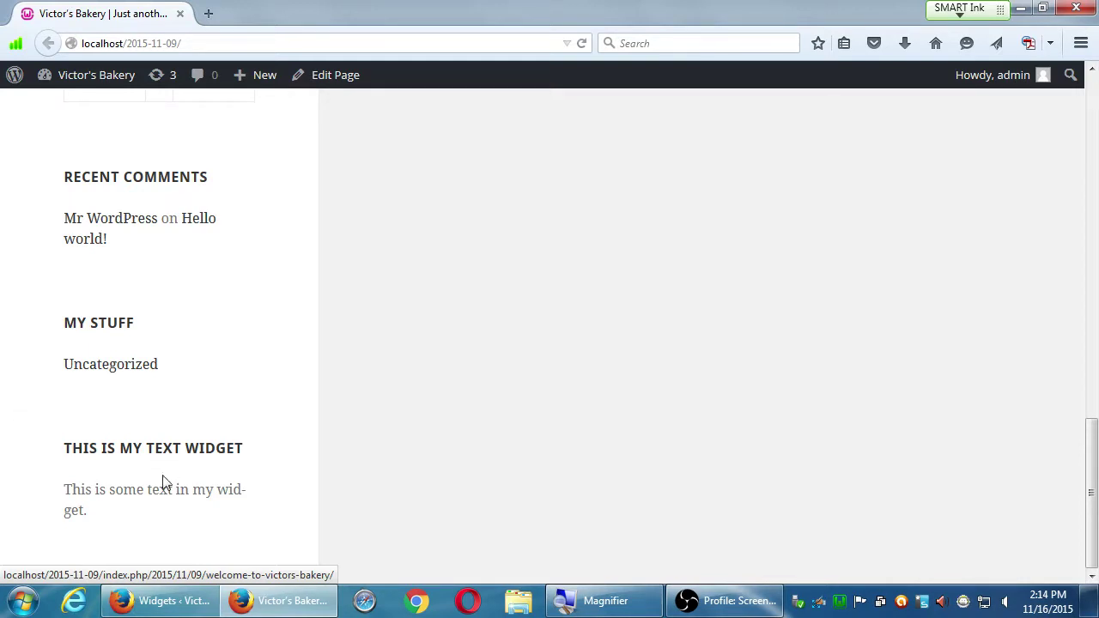
Return to the Widgets page and insert an opening <div> tag before the text widget's content.
click(170, 601)
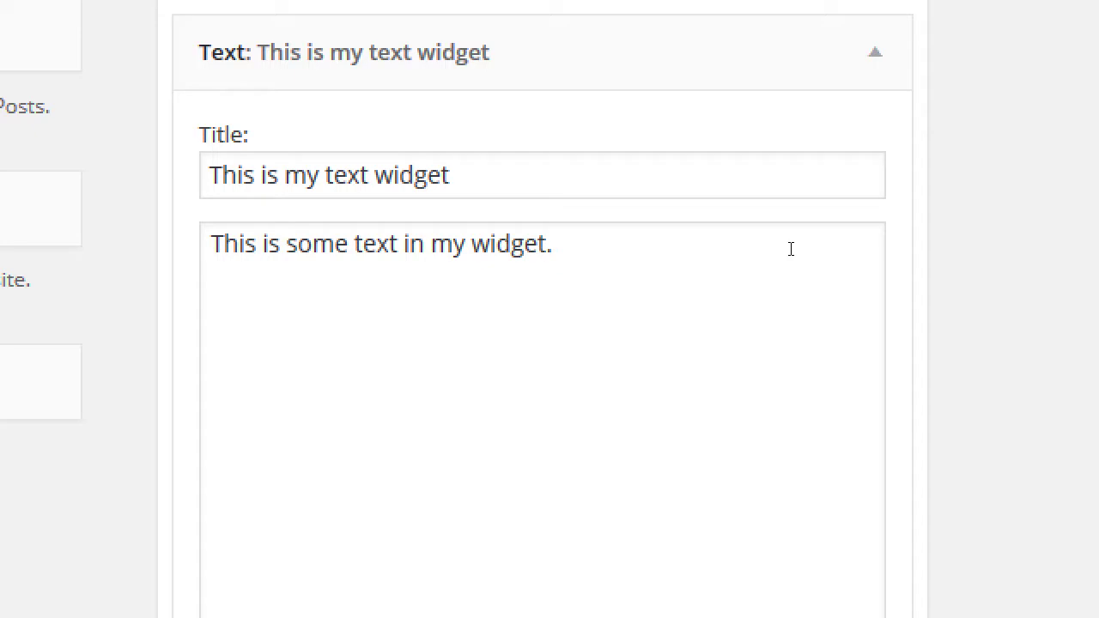
click(790, 249)
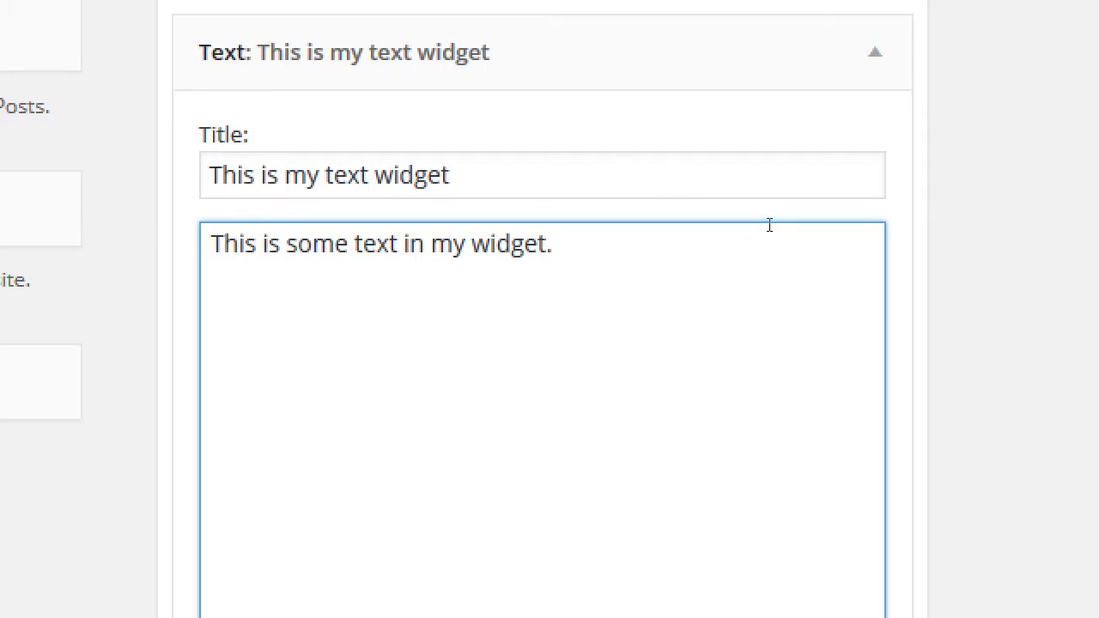
key(Home)
text(<)
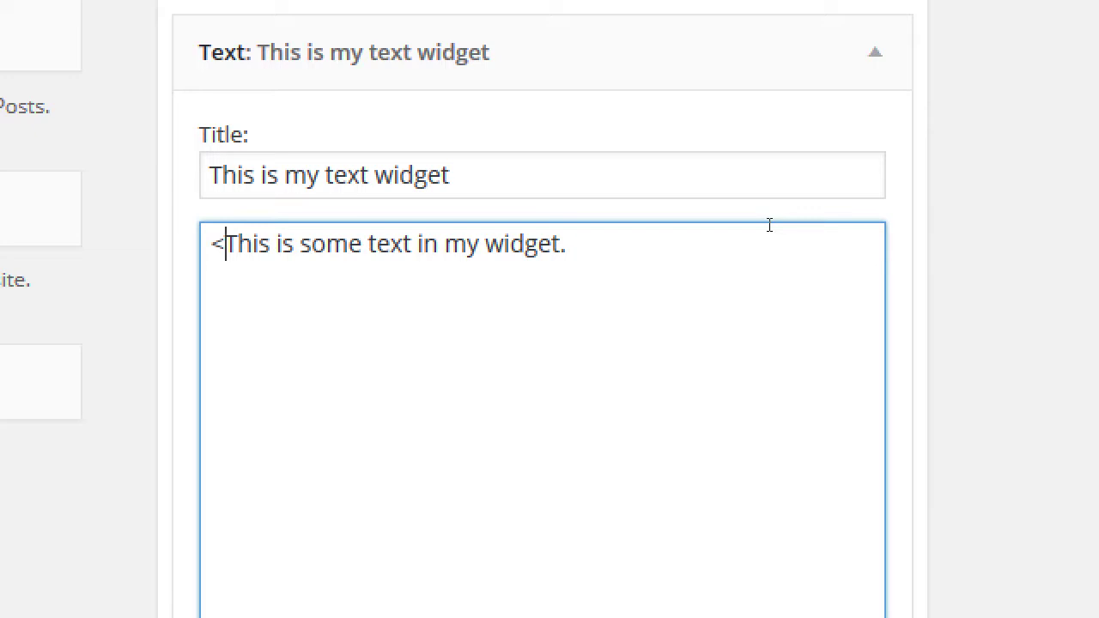
text(>)
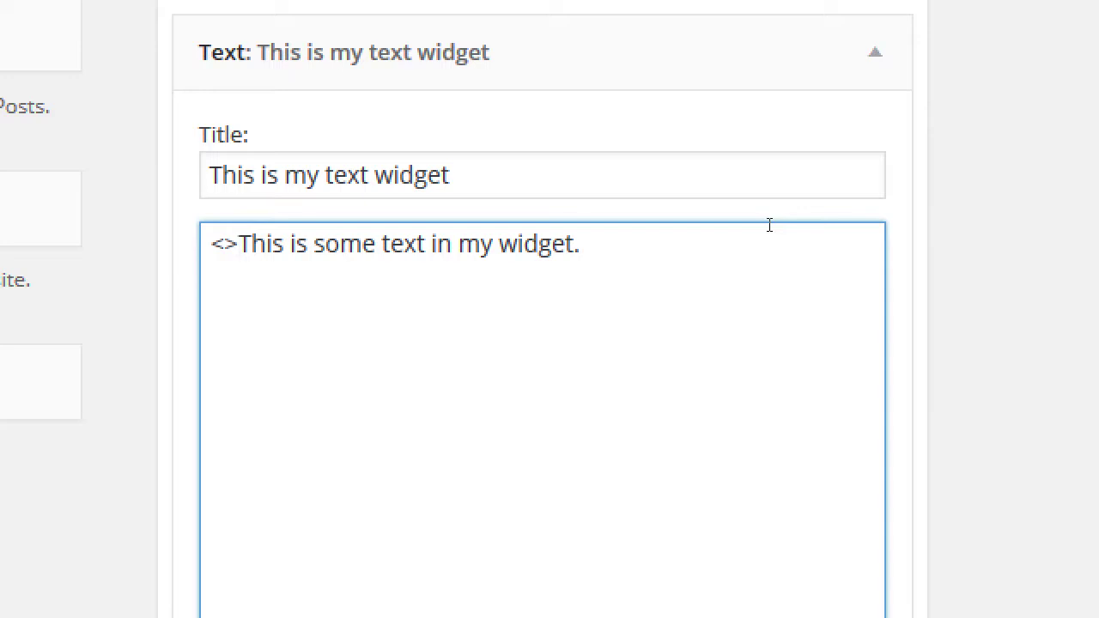
key(Left)
text(div)
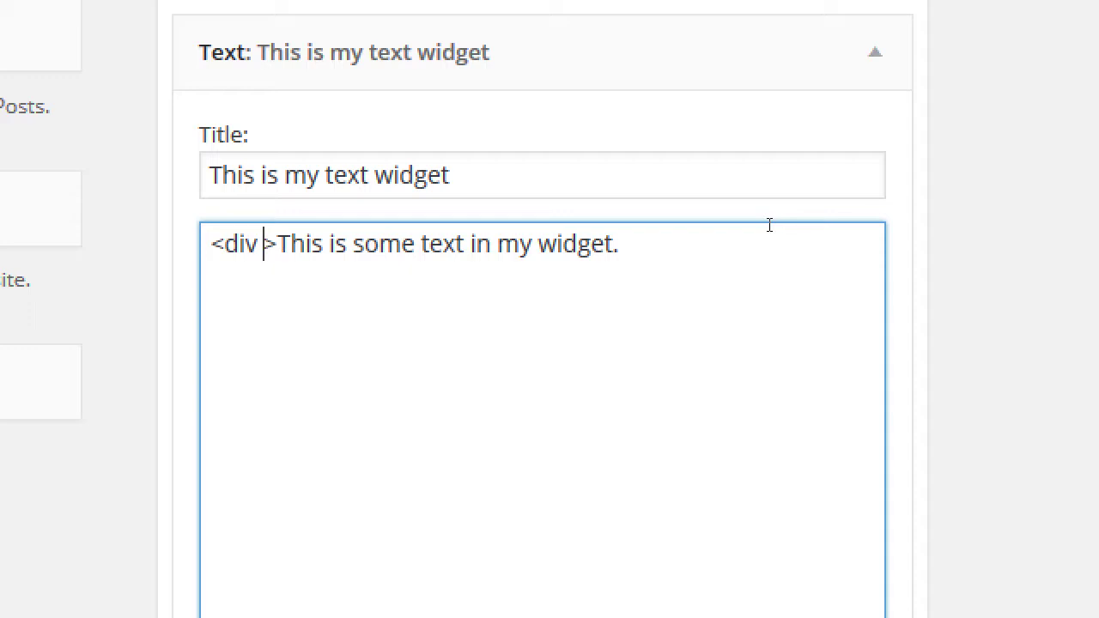
Add the attribute style="color:pink;" to the div tag and select the whole opening tag.
text(style)
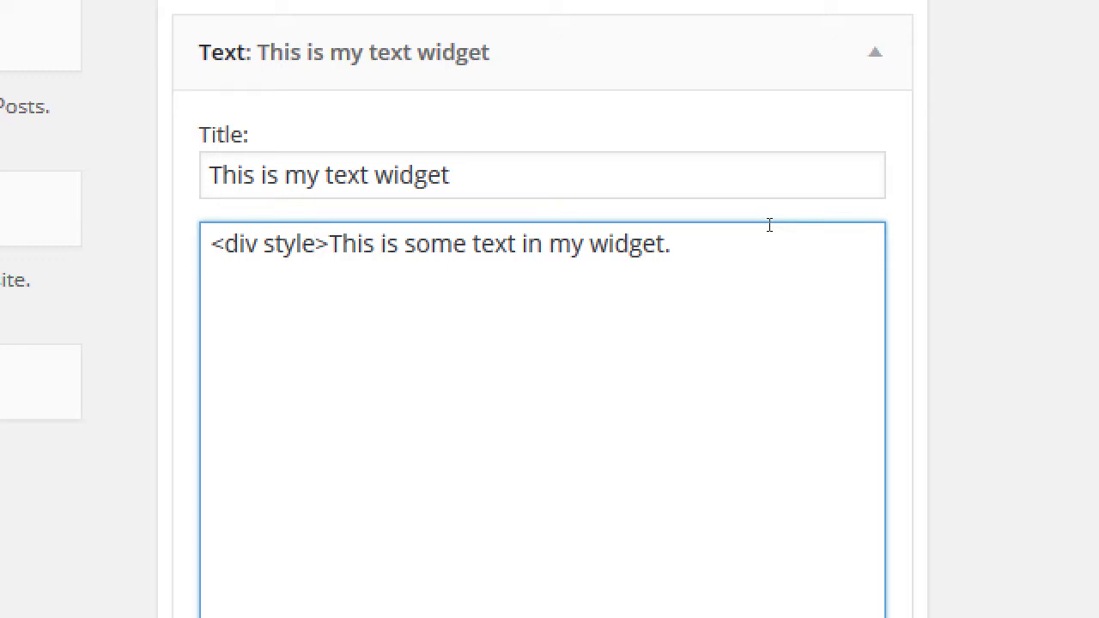
text(=)
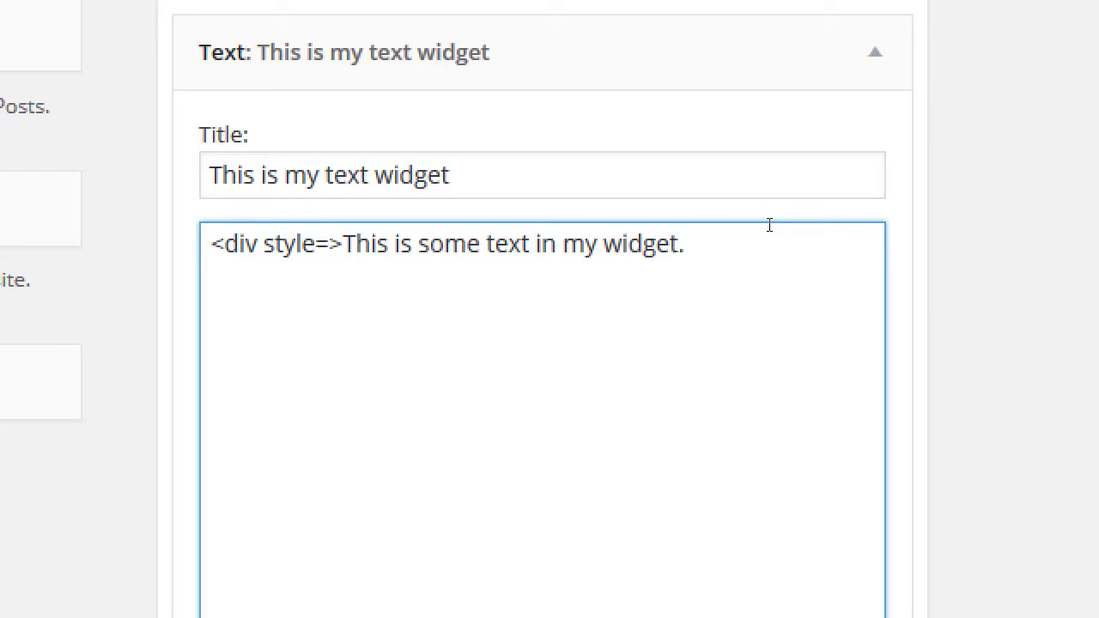
text("")
key(Left)
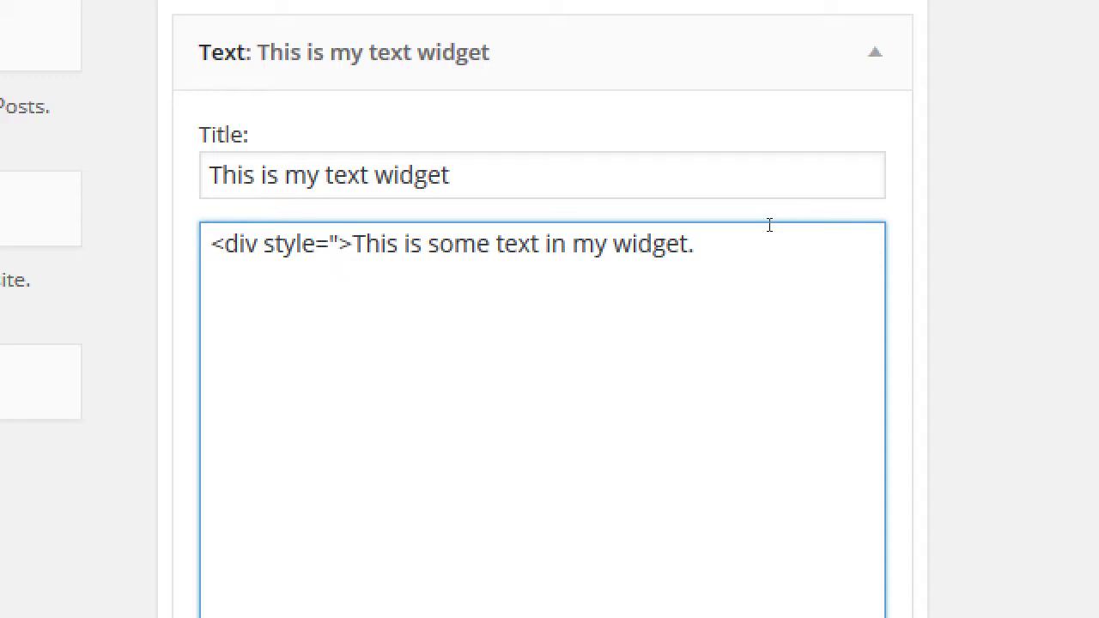
text(")
key(Left)
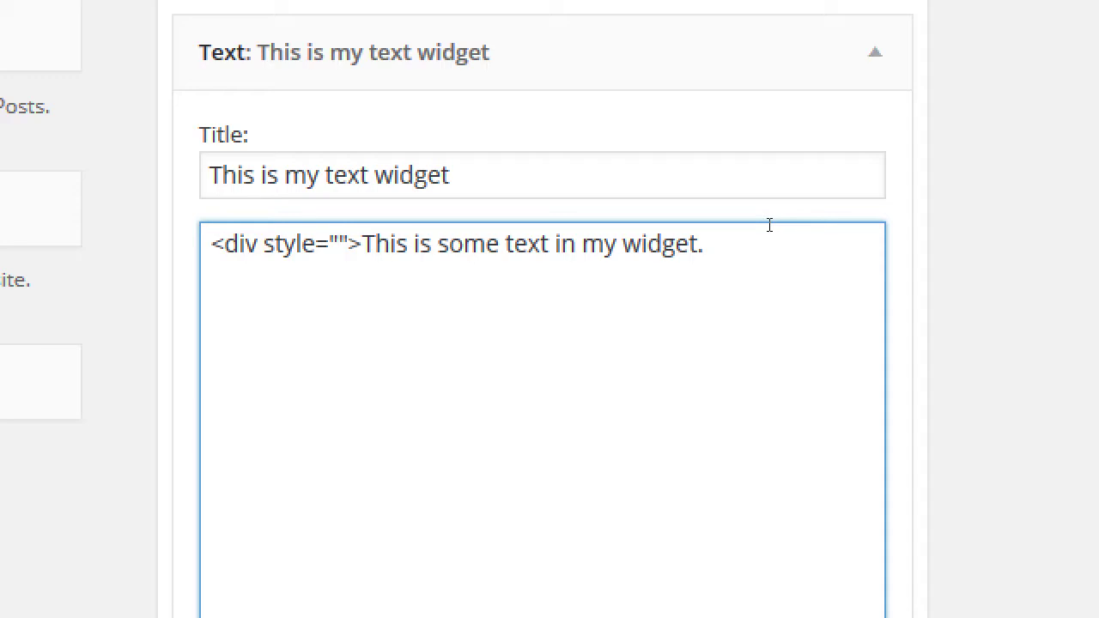
text(color)
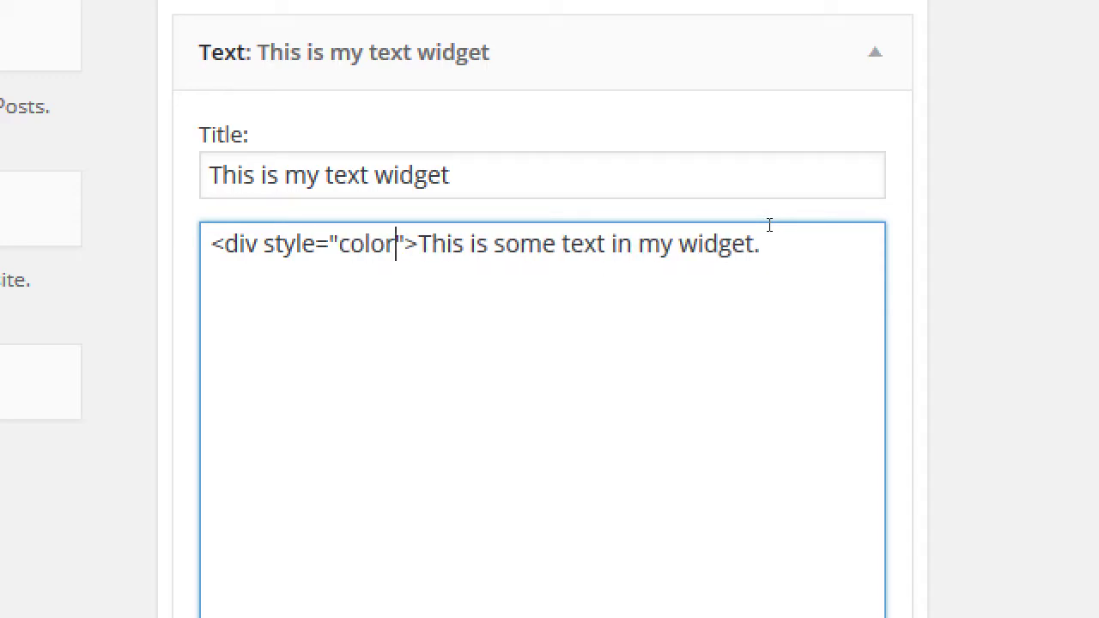
text(:)
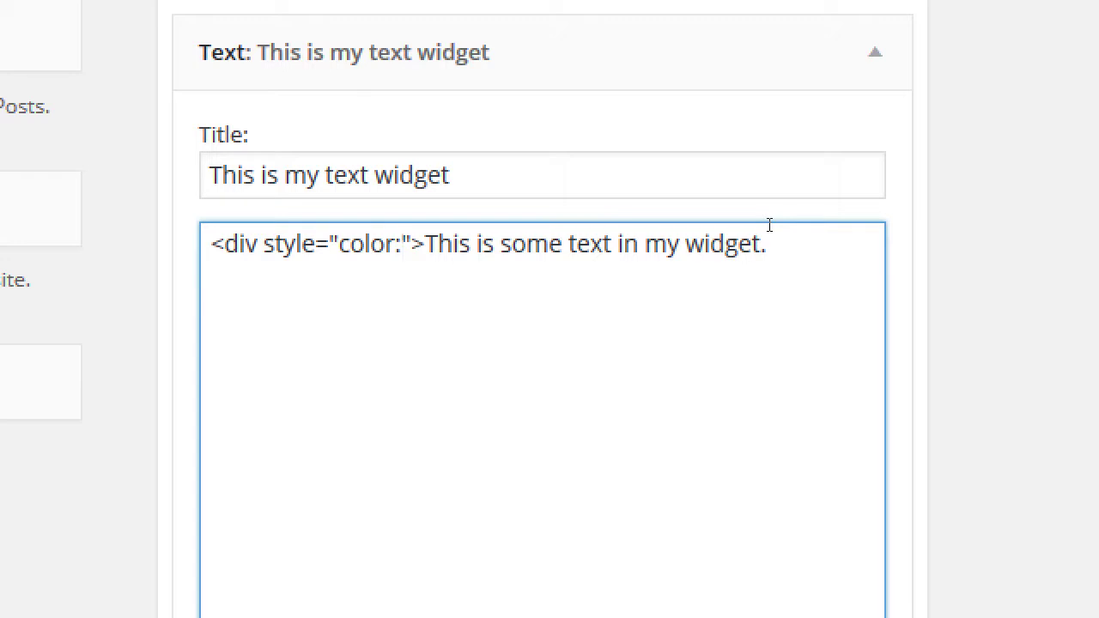
text(pink;)
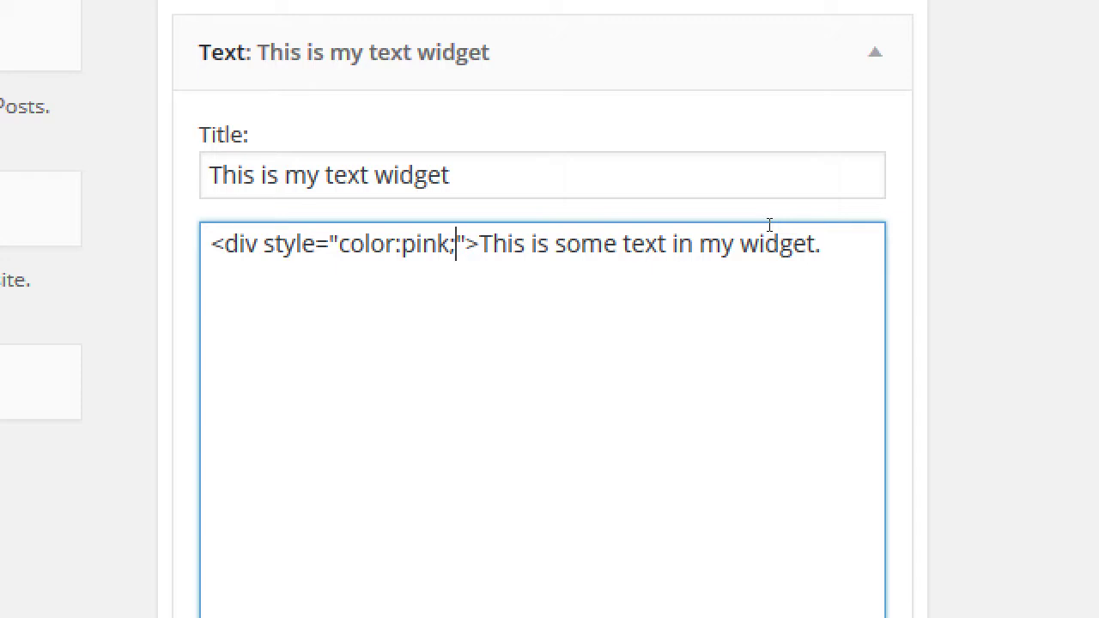
key(Right)
key(Right)
key(shift+Home)
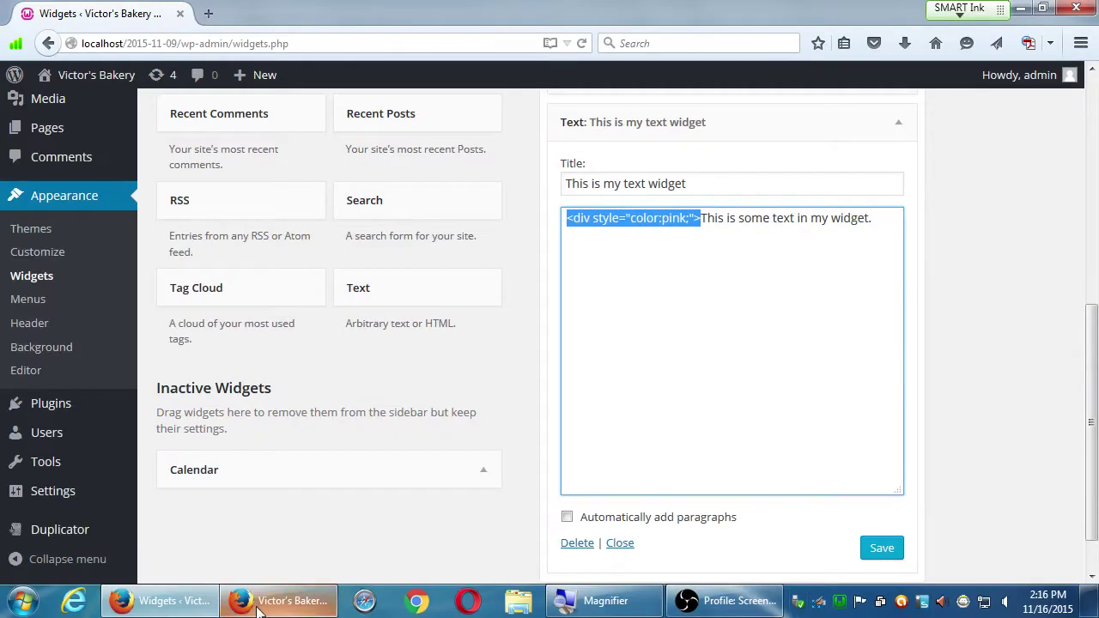
Reload the home page, check the text widget in the sidebar, and return to the Widgets page.
click(261, 604)
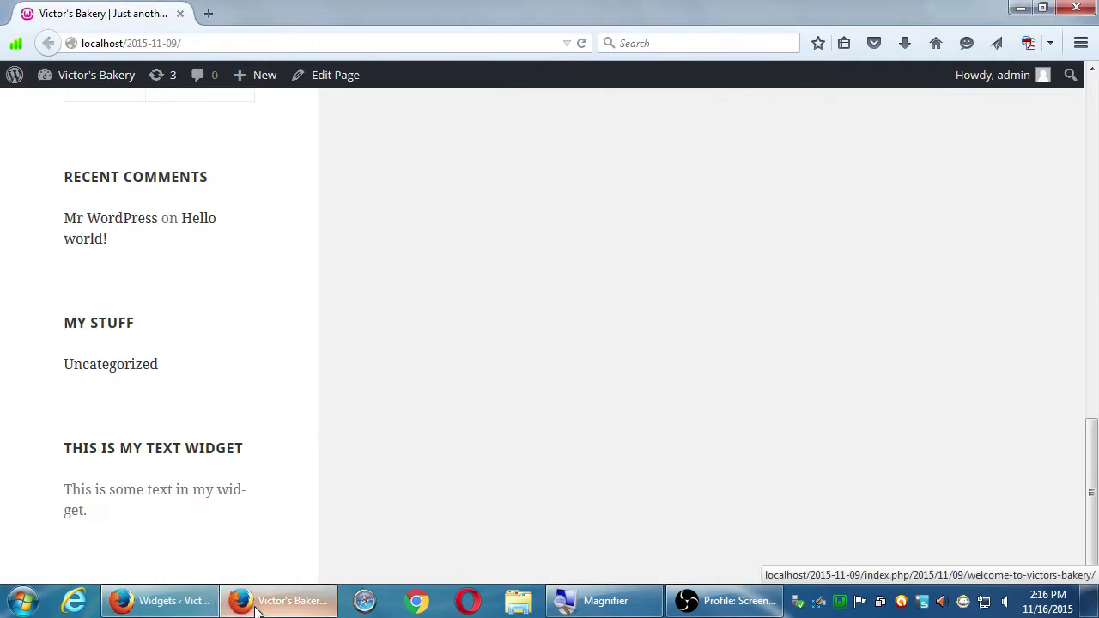
click(583, 44)
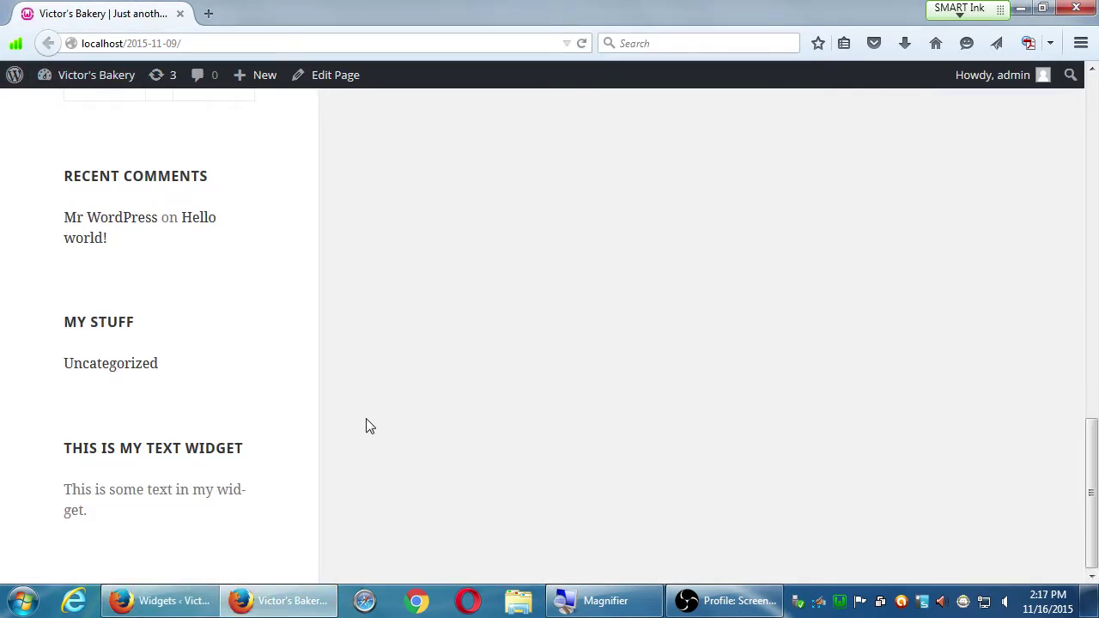
click(581, 45)
drag(490, 19, 1098, 34)
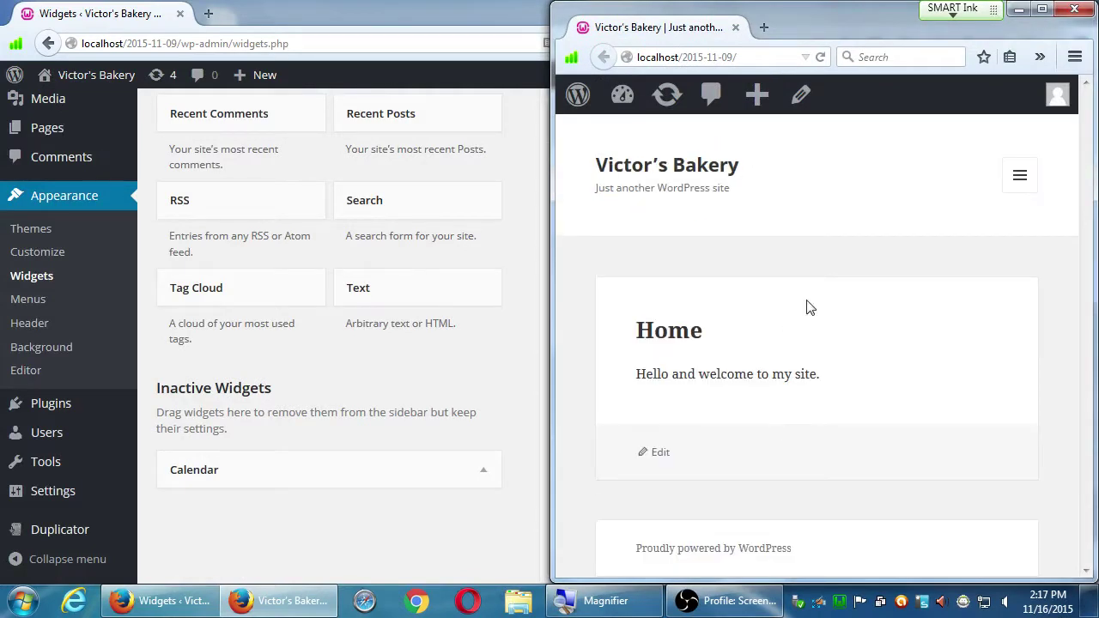
click(1042, 8)
click(1019, 8)
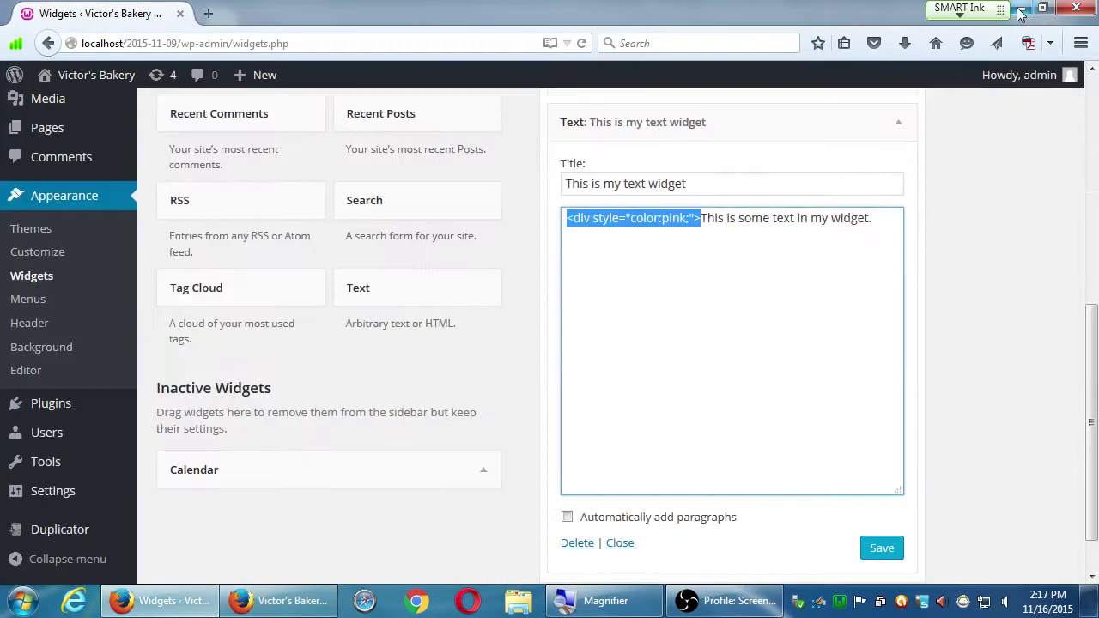
Save the text widget and reload the home page to check the text's color in the sidebar.
click(696, 253)
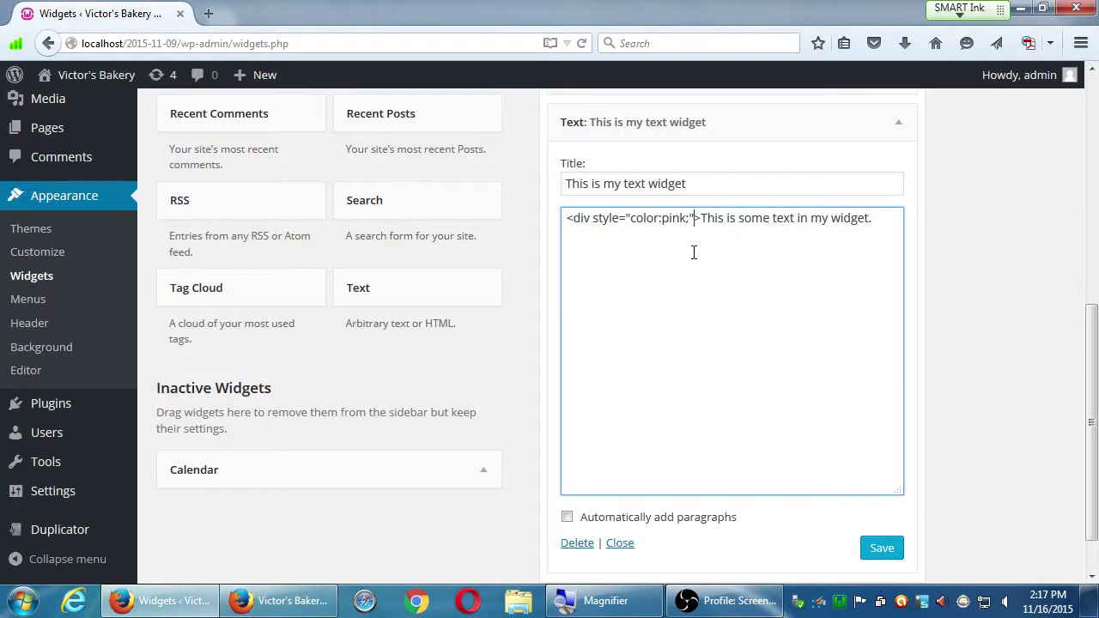
click(883, 552)
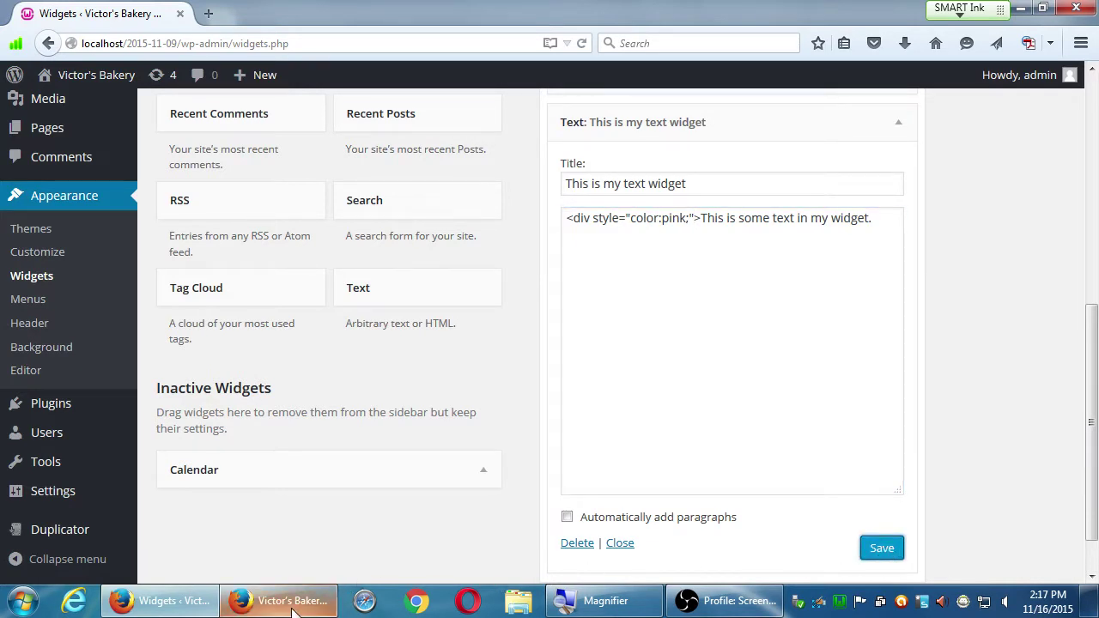
click(319, 601)
click(581, 43)
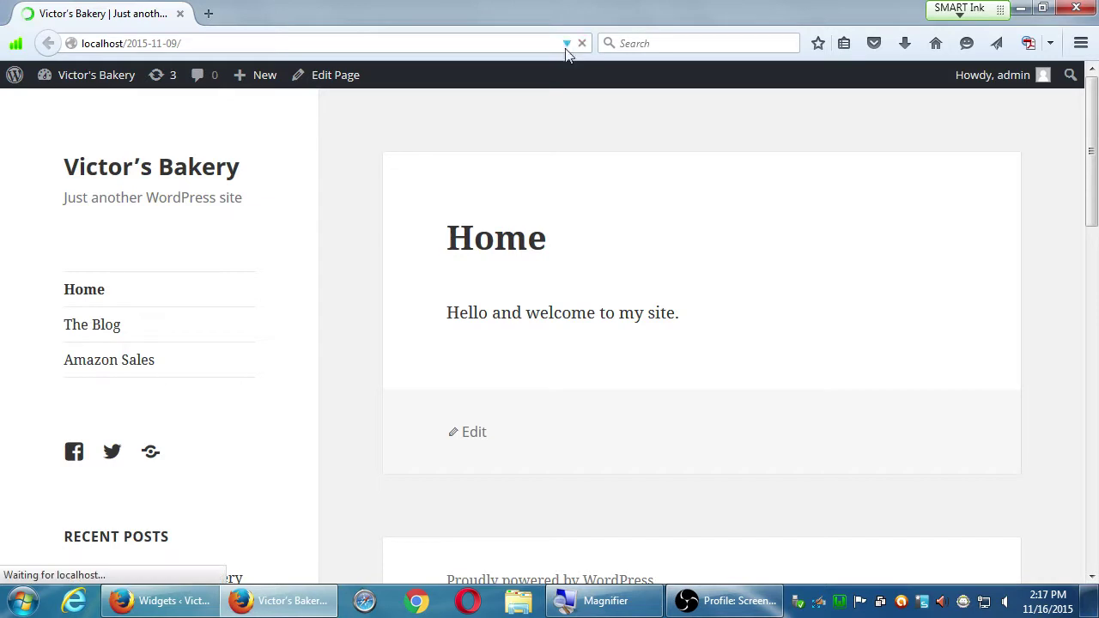
scroll(325, 375, down, 4)
scroll(325, 375, down, 15)
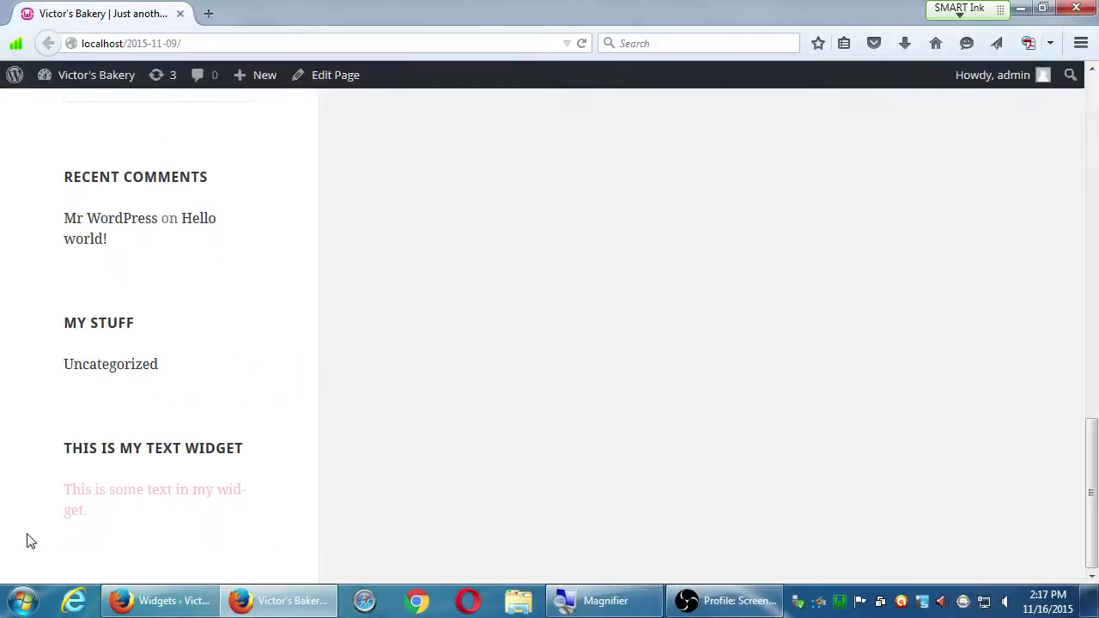
Open the home page's source code, look through it down to the closing html tag, and close it.
scroll(30, 540, up, 15)
key(ctrl+u)
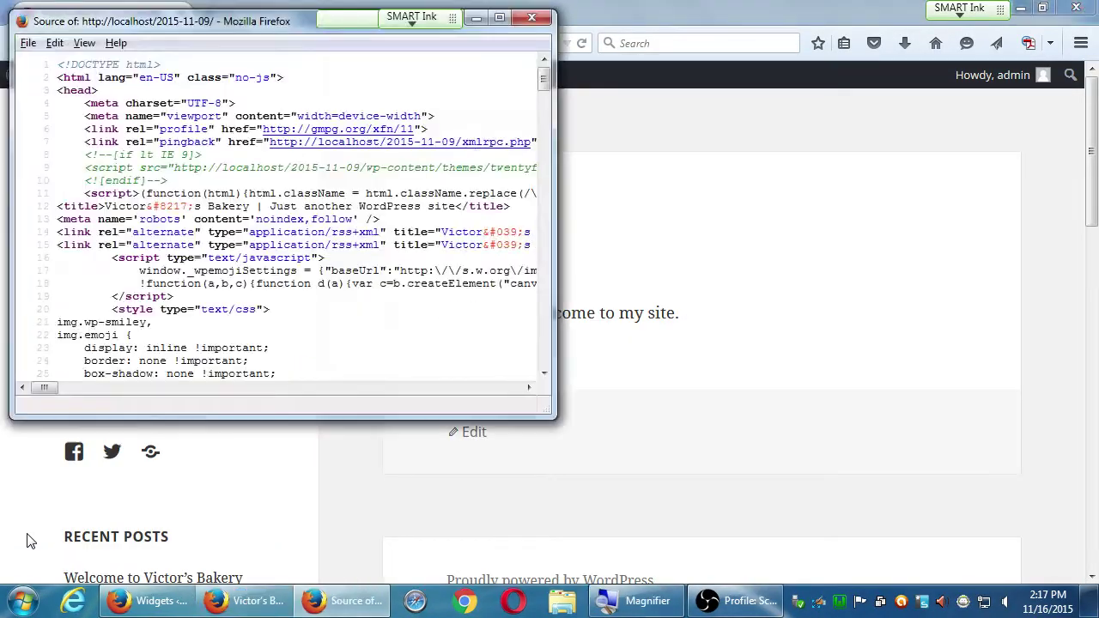
scroll(30, 541, down, 15)
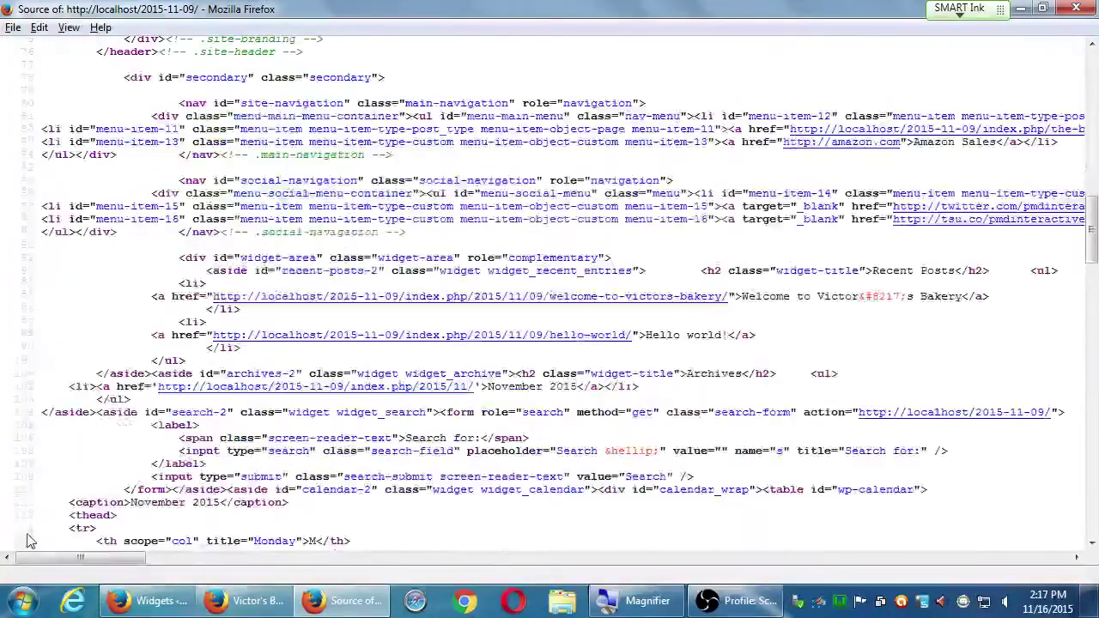
scroll(31, 541, down, 10)
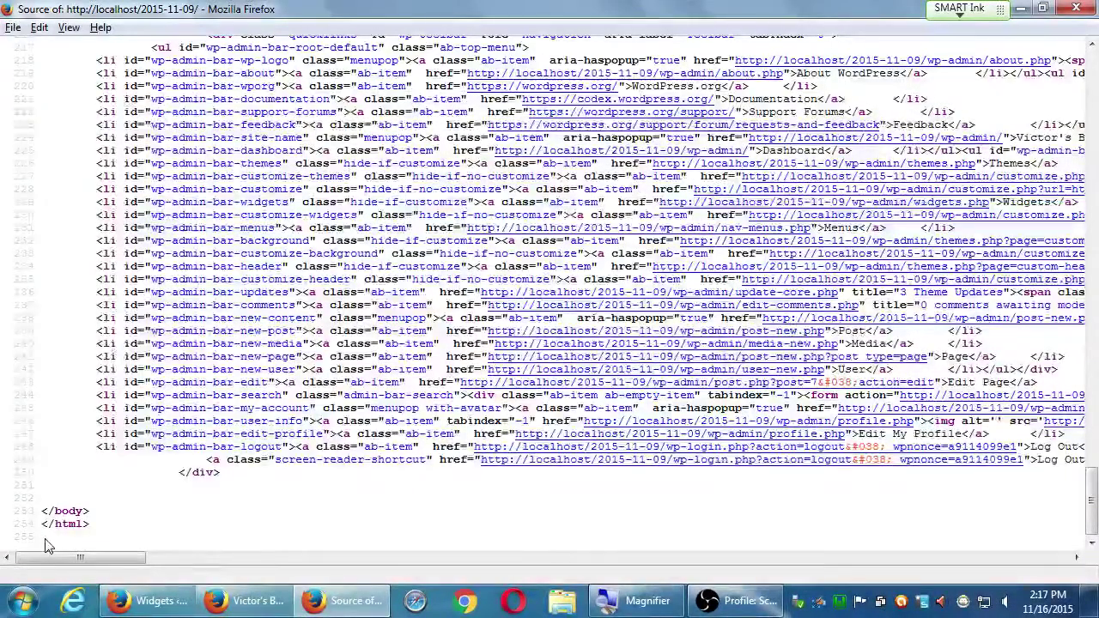
click(1076, 8)
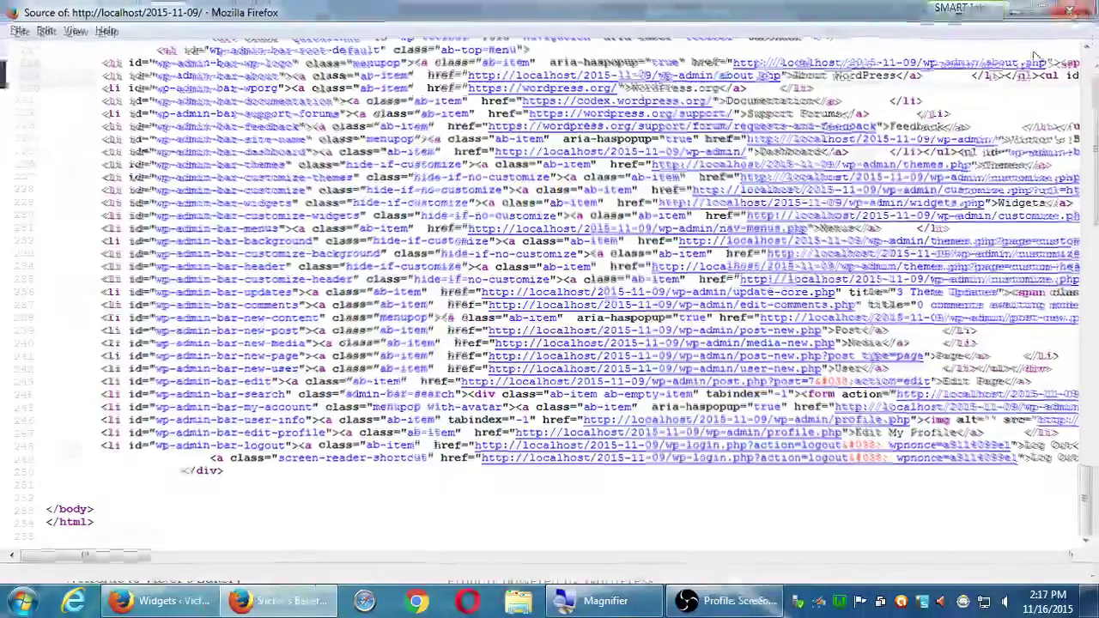
Return to the Widgets page and set the color value in the text widget's div tag to orange.
click(163, 601)
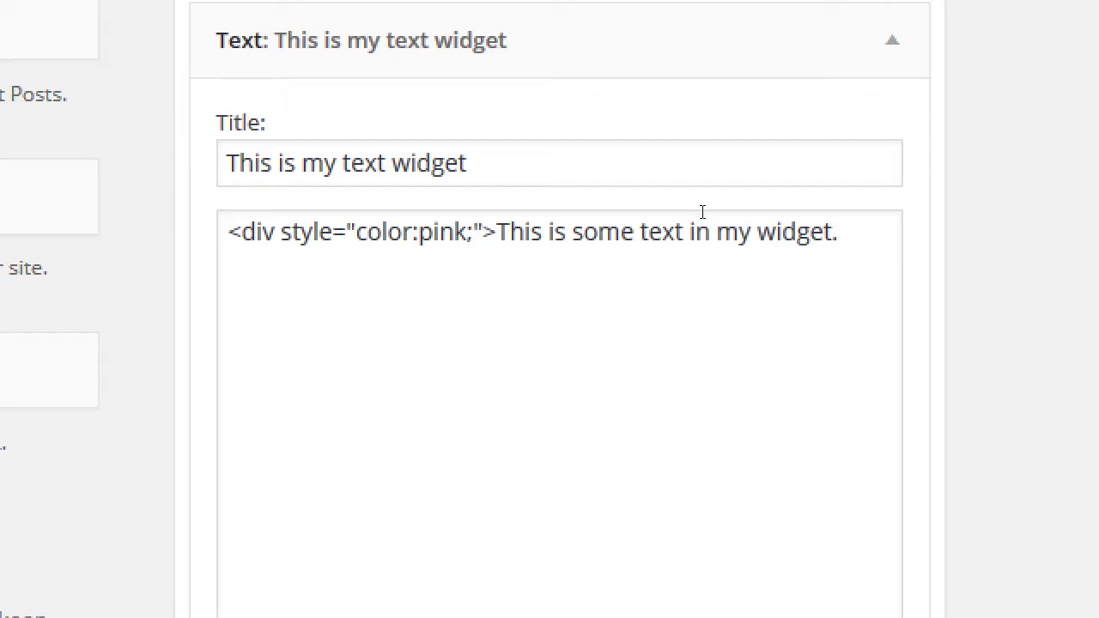
click(709, 301)
key(shift+Home)
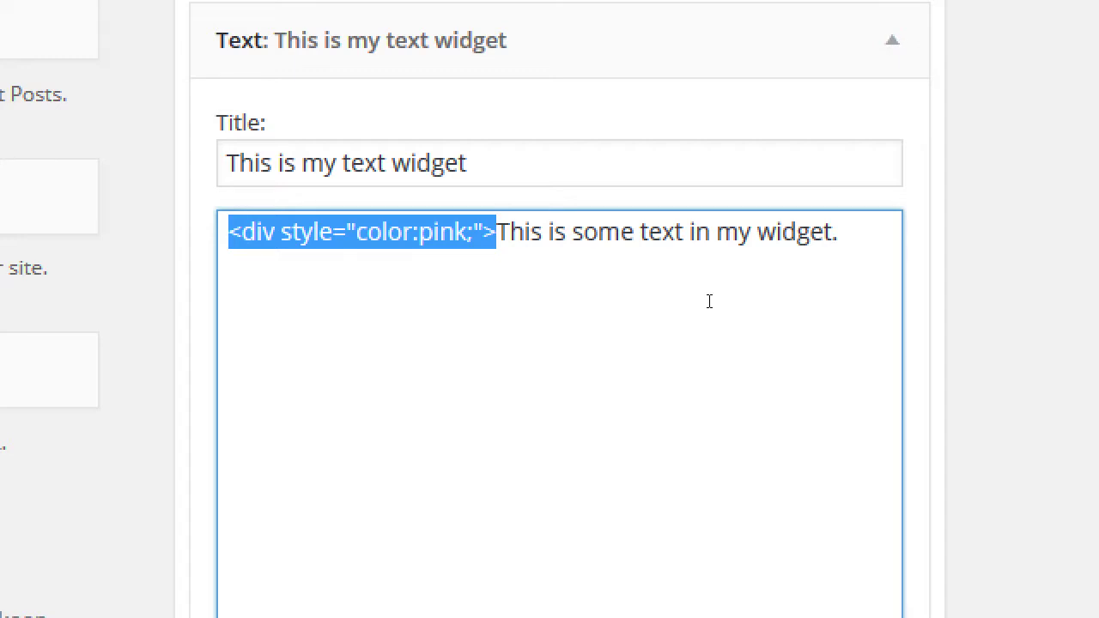
key(Right)
key(Left)
key(Left)
key(Left)
key(BackSpace)
key(BackSpace)
key(BackSpace)
key(BackSpace)
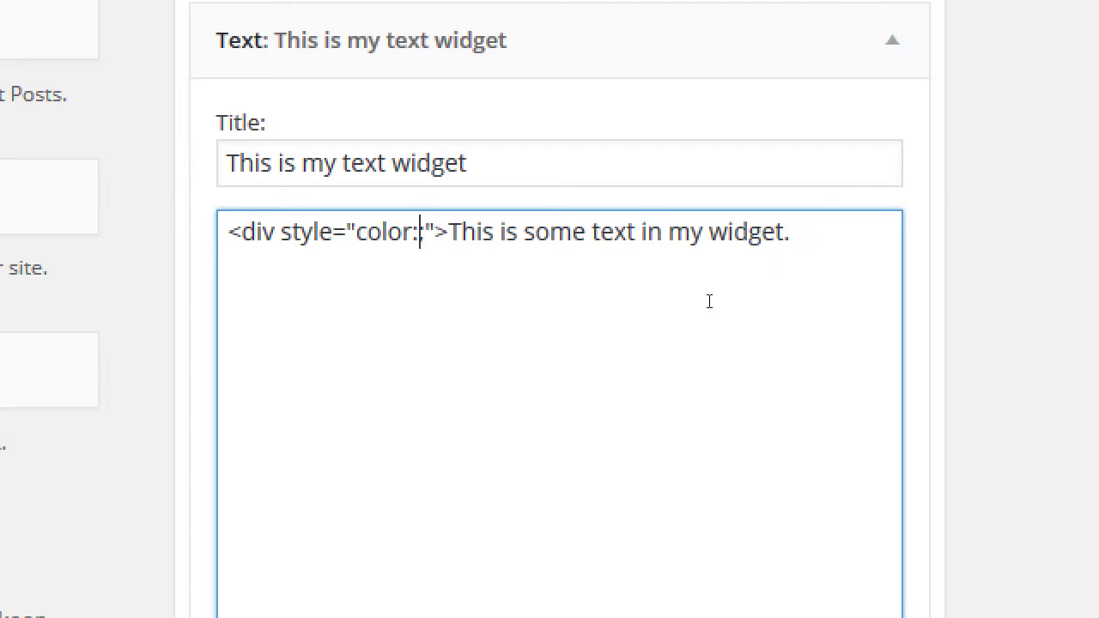
text(orange)
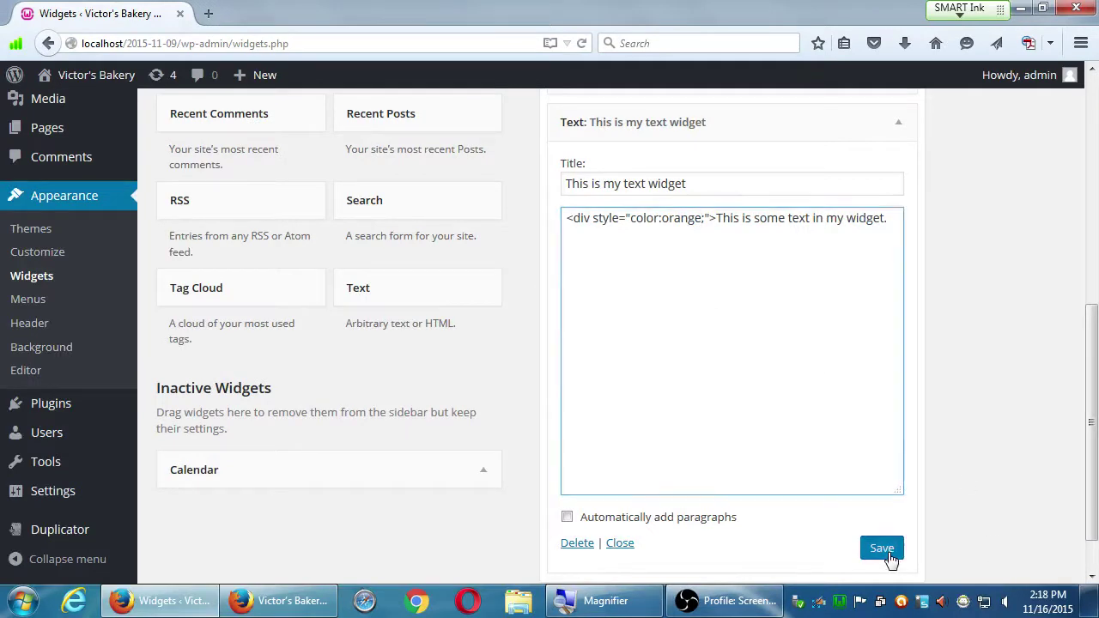
Save the text widget and reload the home page to check its new text color in the sidebar.
click(889, 558)
click(278, 601)
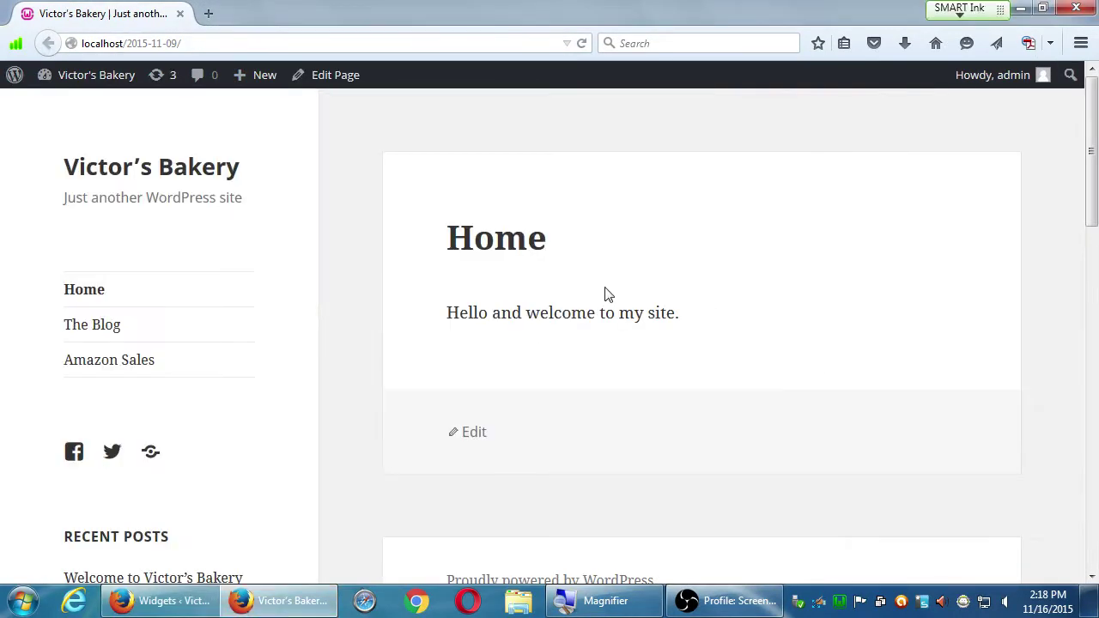
key(F5)
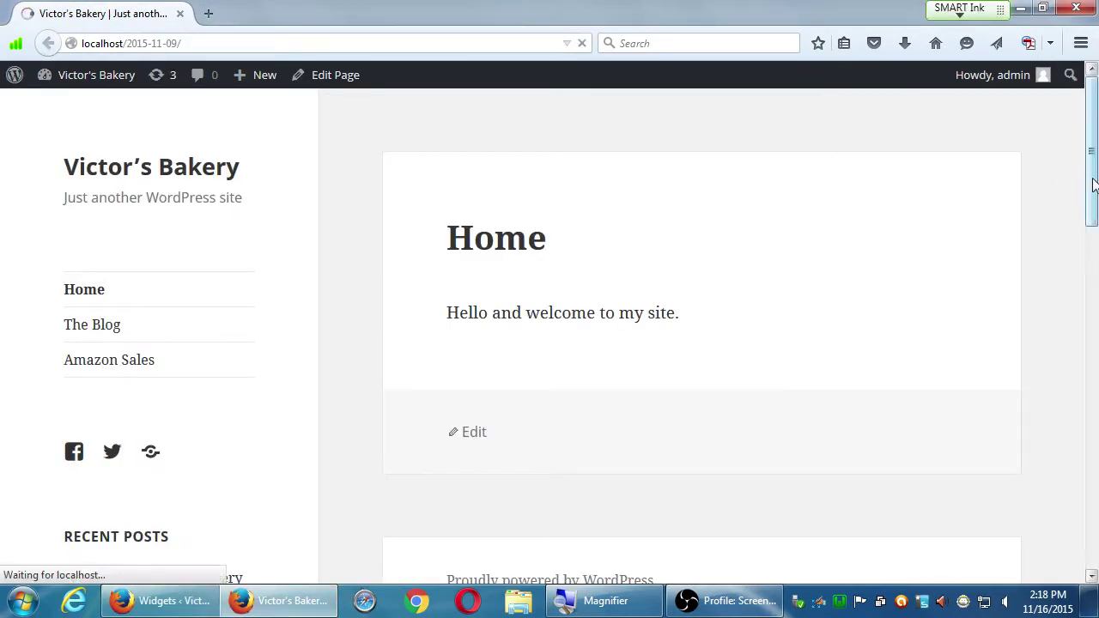
click(1086, 264)
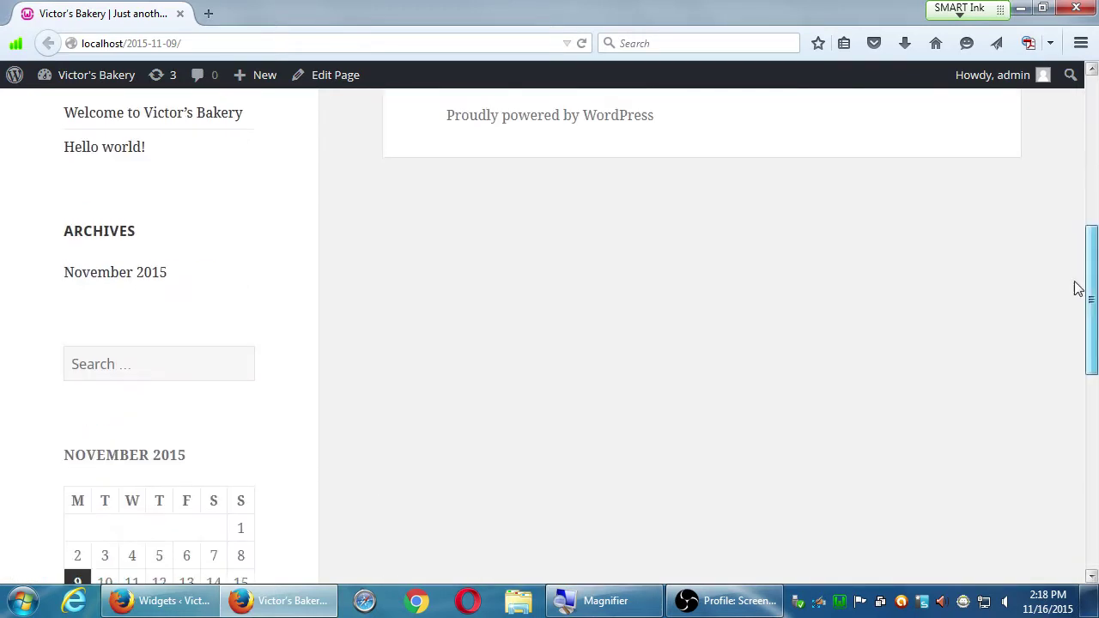
scroll(1077, 287, down, 6)
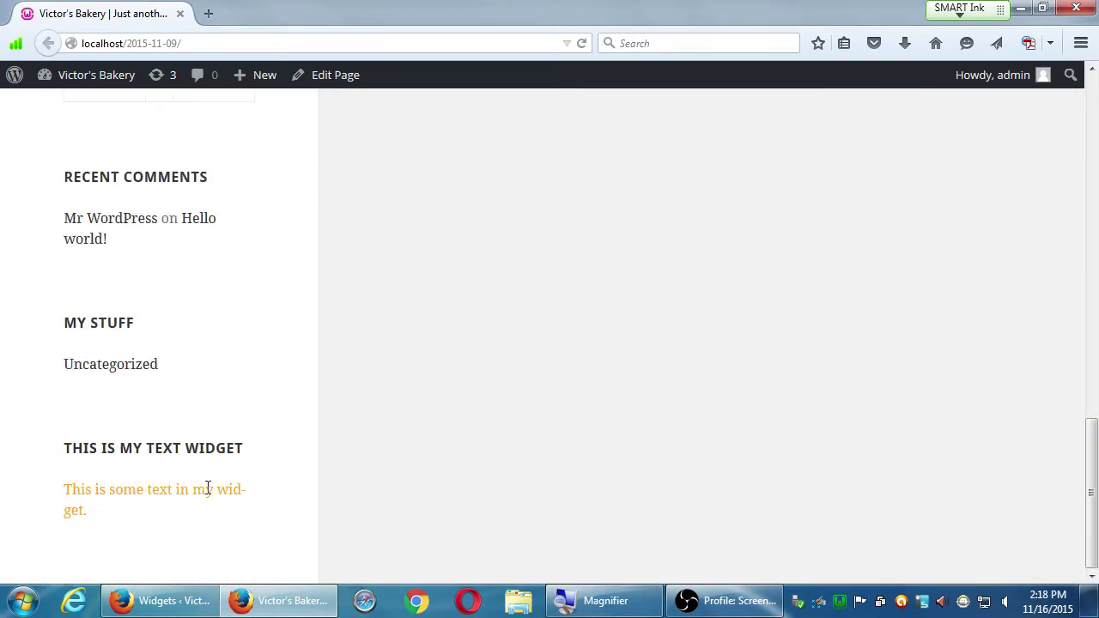
Highlight the color value in the text widget's code and compare it with the widget text on the home page.
click(176, 603)
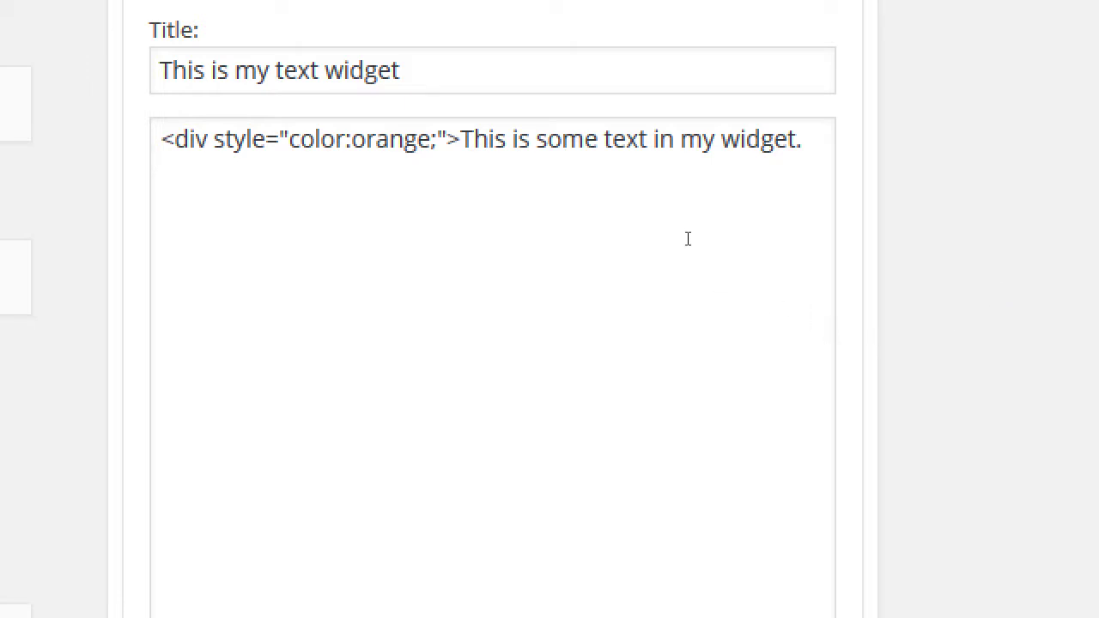
double_click(391, 139)
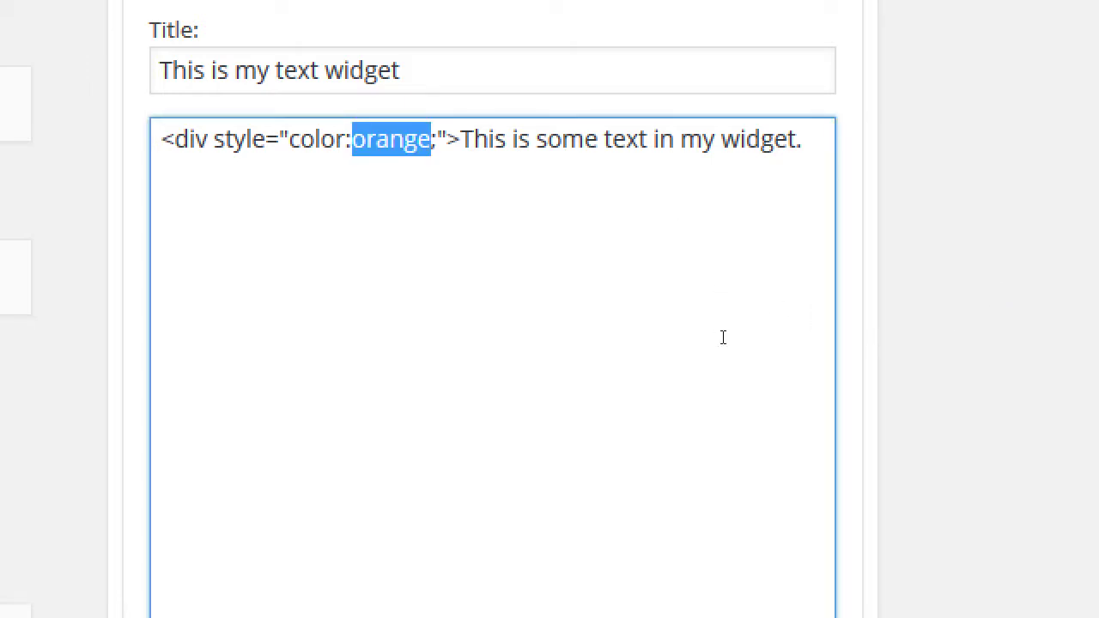
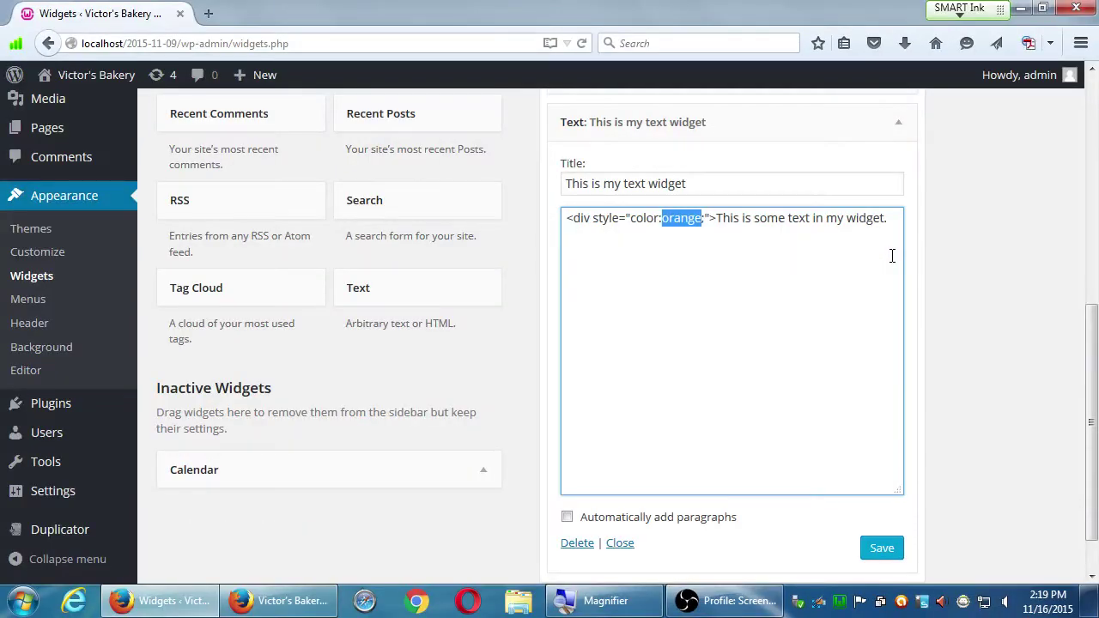
click(277, 605)
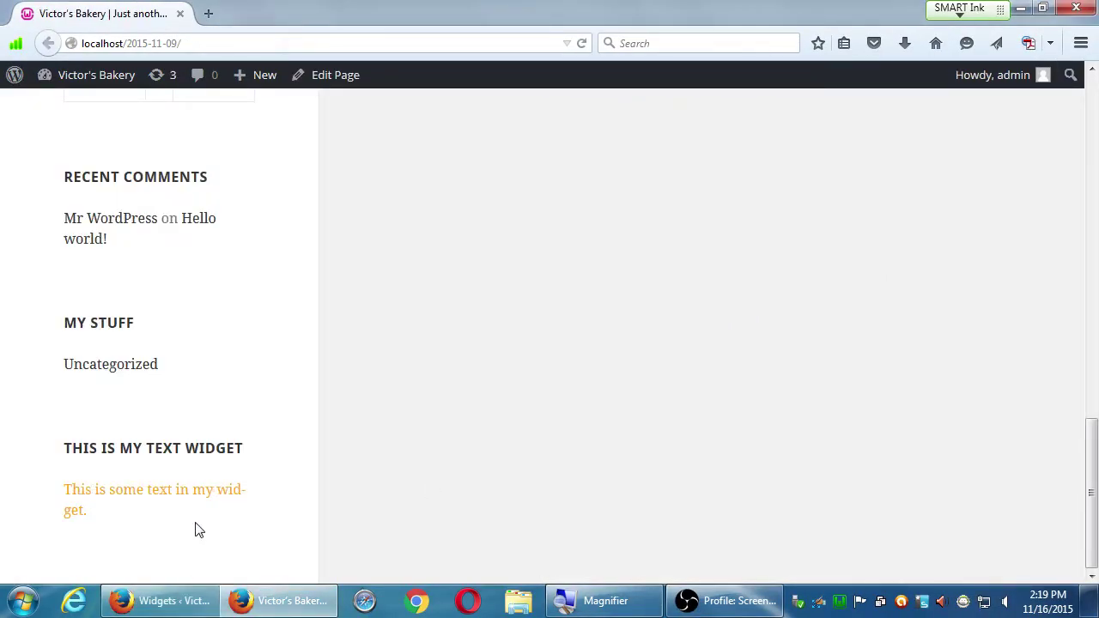
key(alt+Tab)
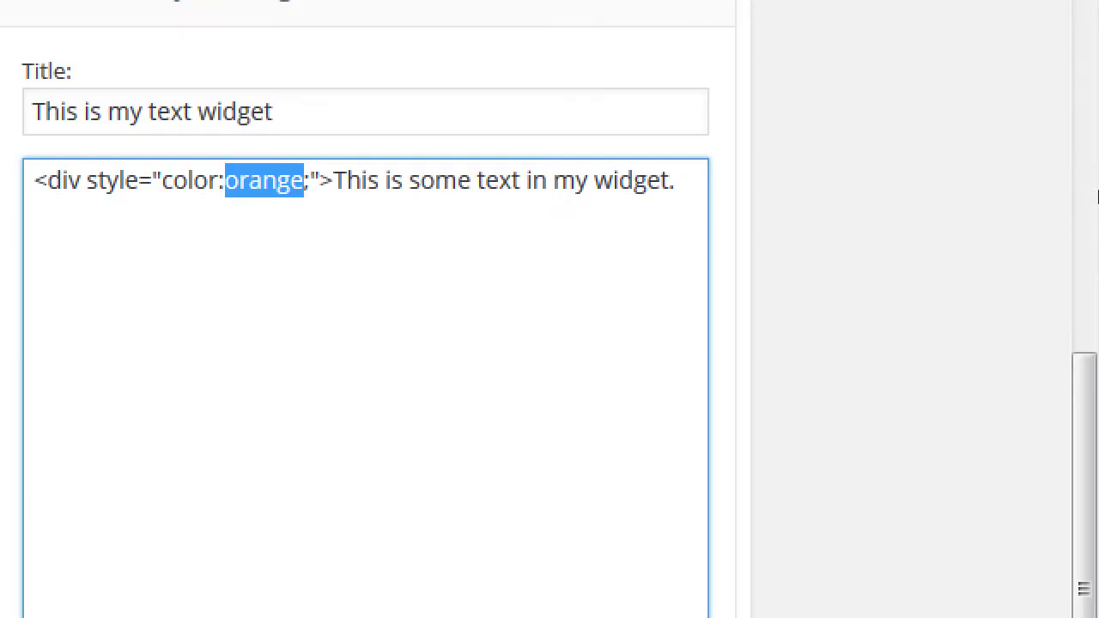
click(740, 258)
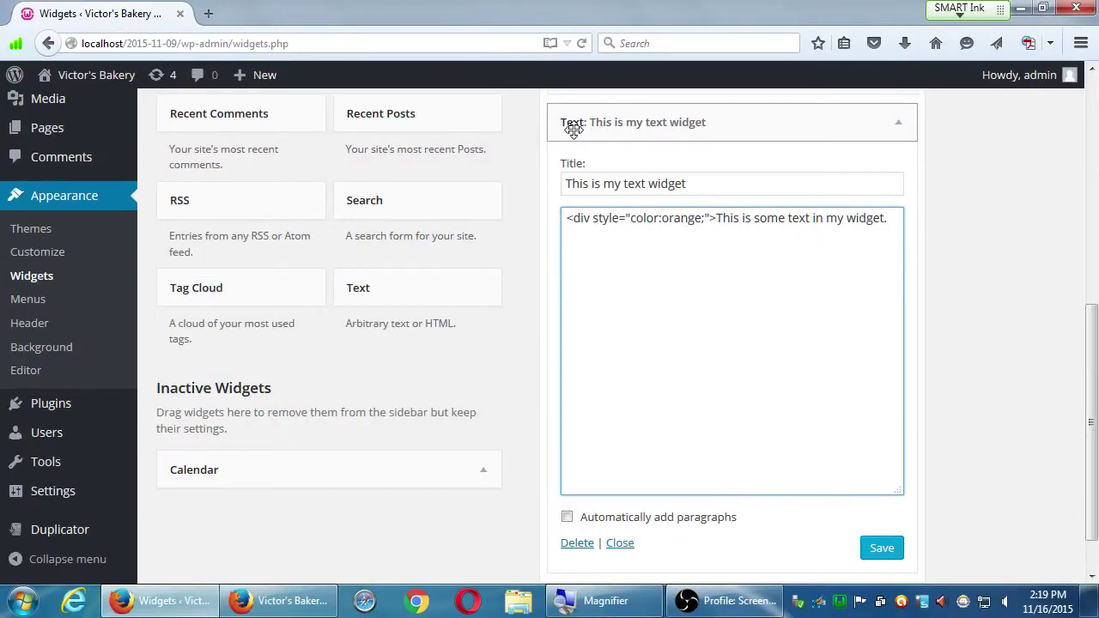
Collapse the text widget, place a second Text widget below it in the sidebar, and remove that second widget again.
click(124, 4)
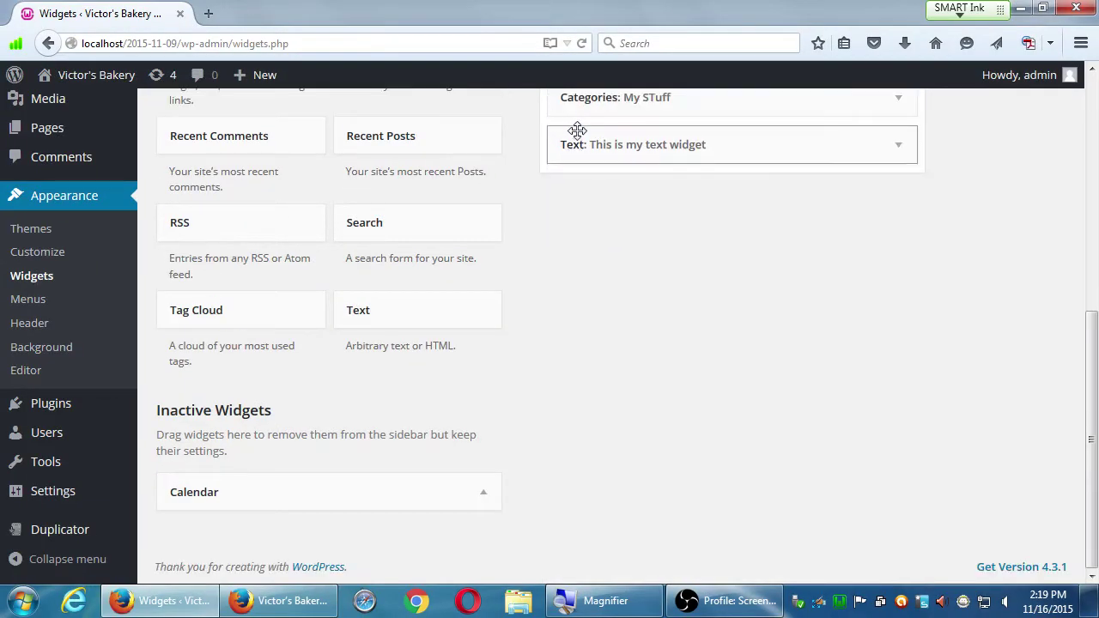
drag(354, 318, 614, 162)
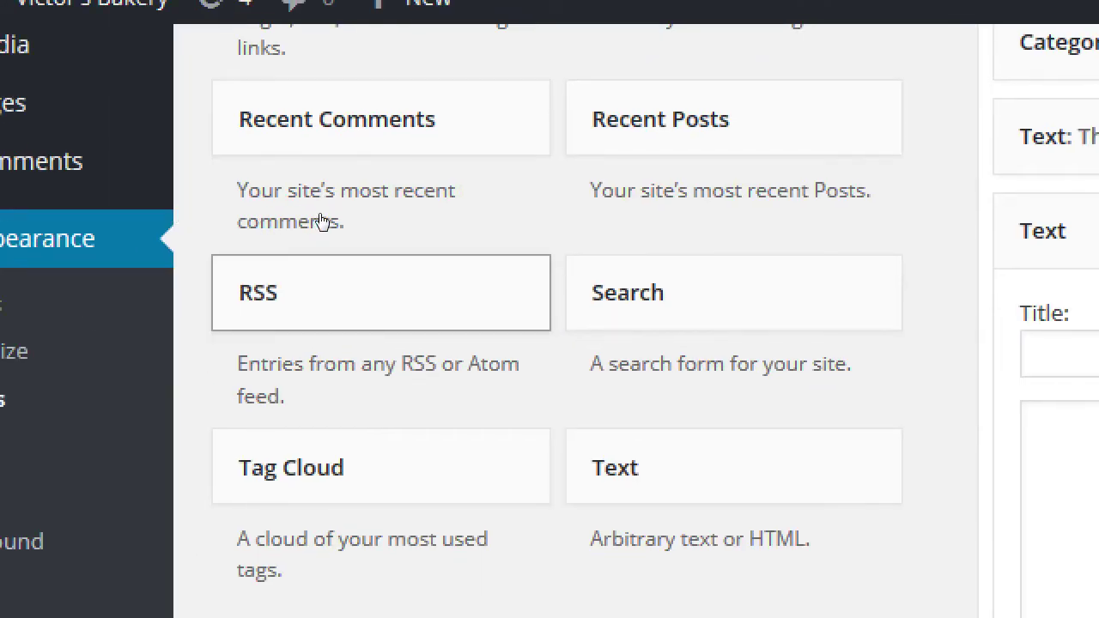
key(Tab)
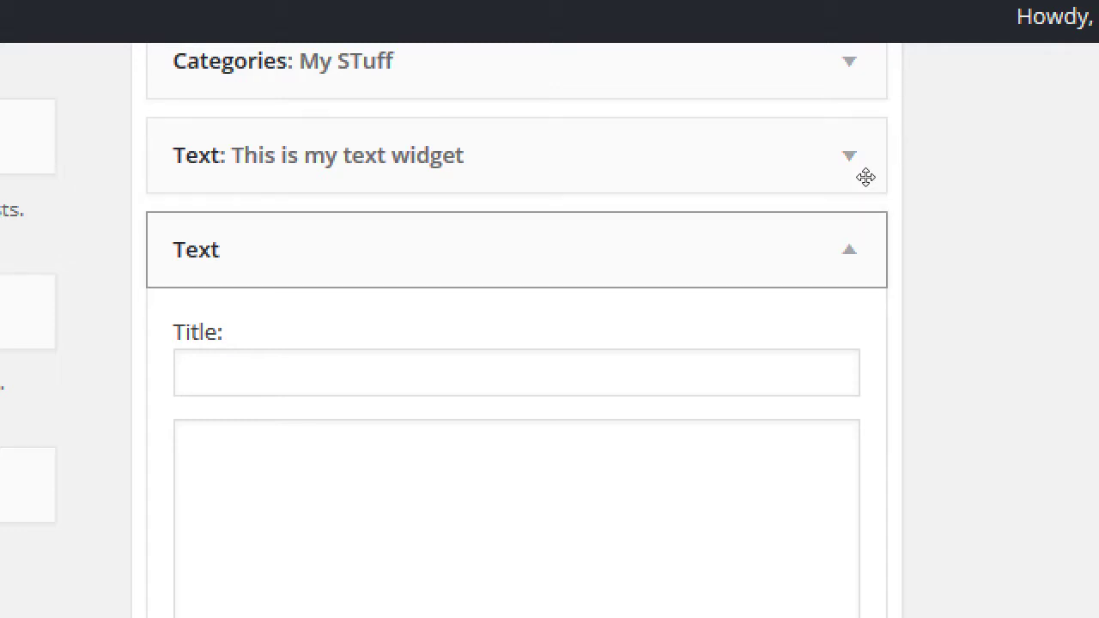
drag(630, 216, 0, 215)
drag(114, 206, 289, 215)
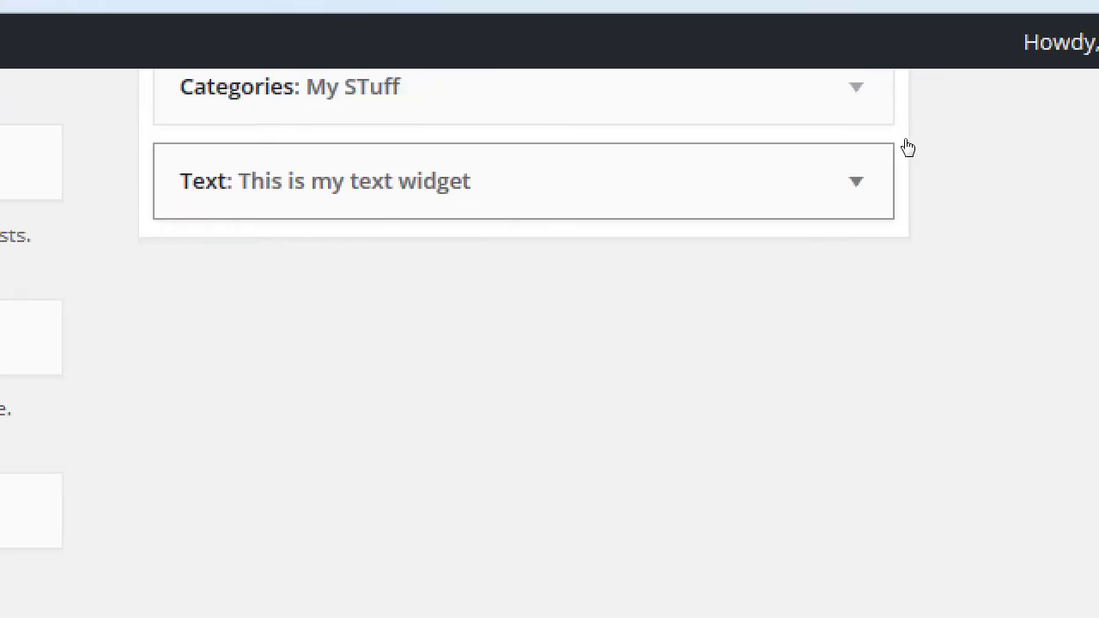
Expand the text widget and highlight the div tag name, the style attribute and the color property in its code.
click(906, 144)
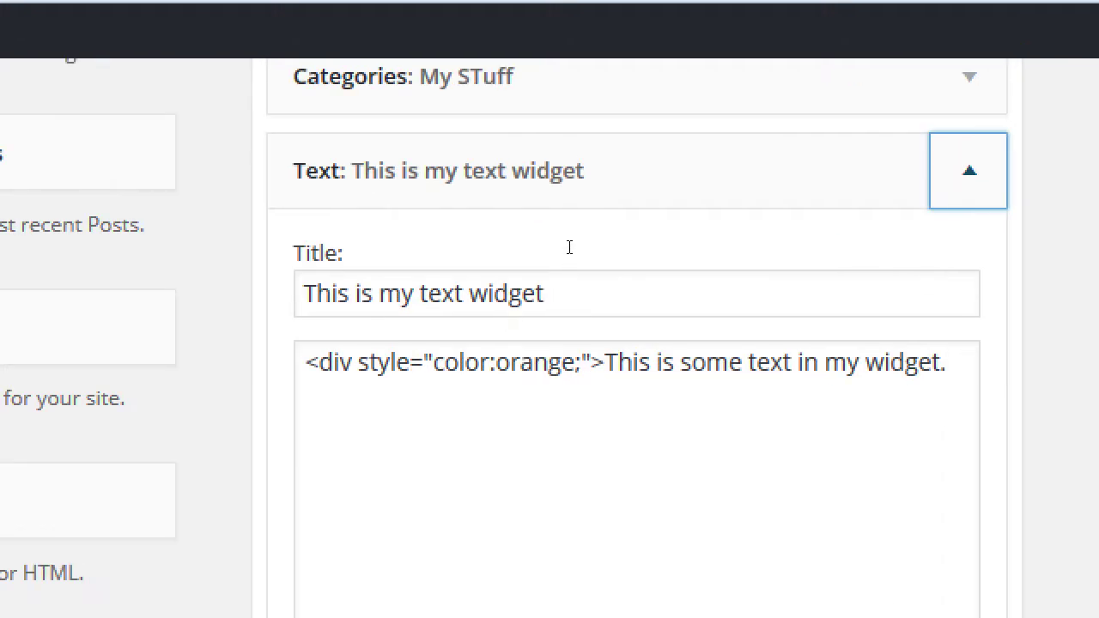
double_click(337, 362)
double_click(382, 361)
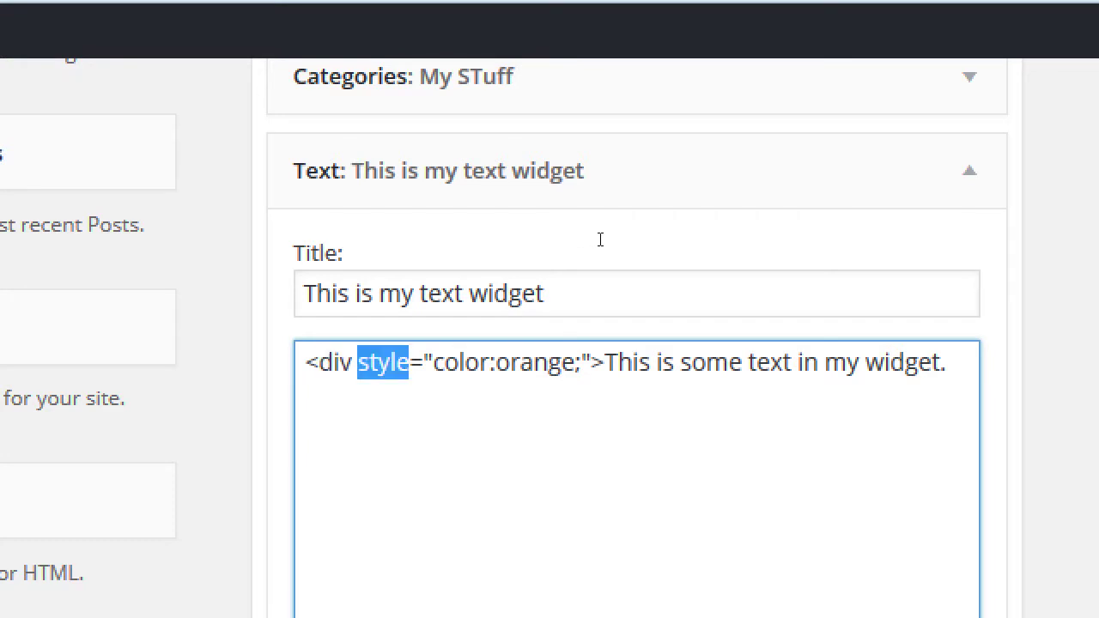
double_click(461, 362)
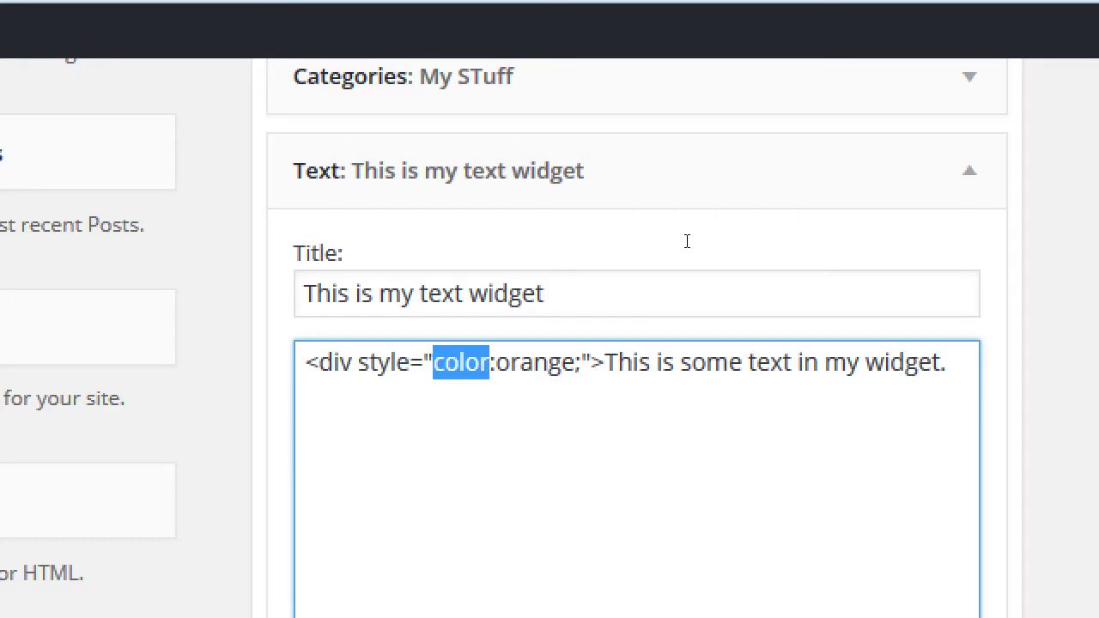
Add background-color:blue; after the color declaration in the div tag's style attribute.
key(Right)
key(Right)
key(Right)
key(Right)
key(Right)
key(Right)
key(Right)
key(Right)
key(Right)
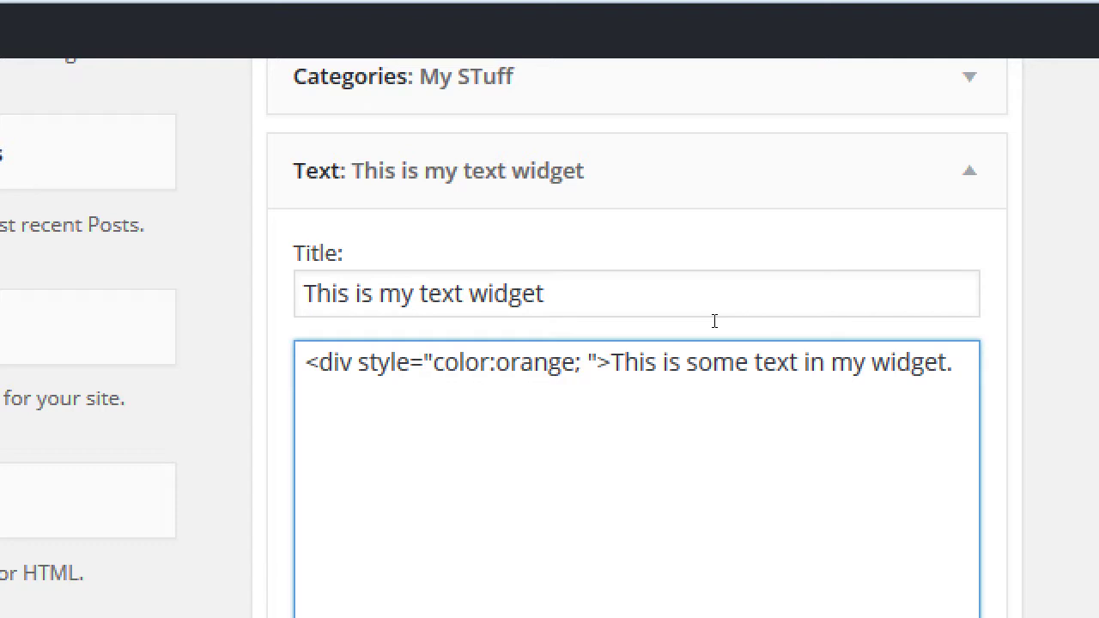
text(backgroun)
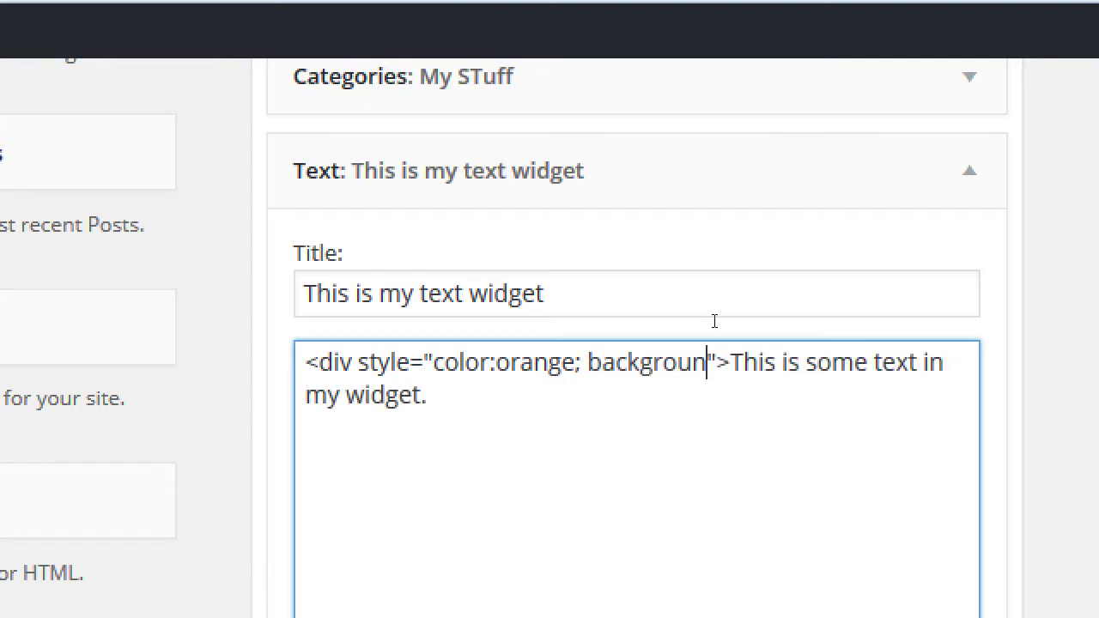
text(d-)
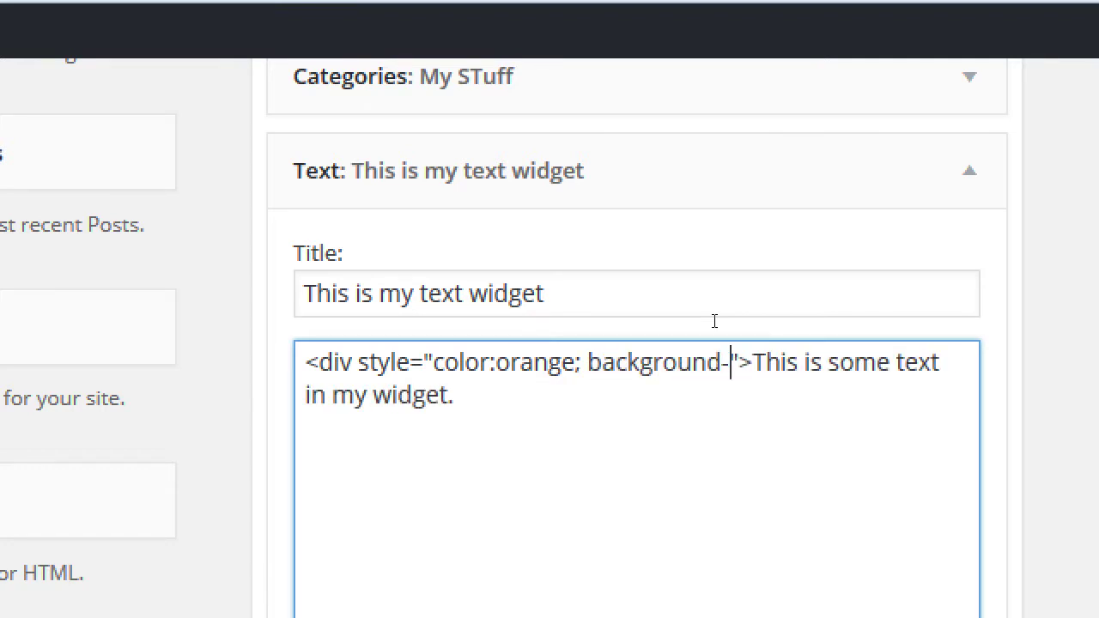
text(color)
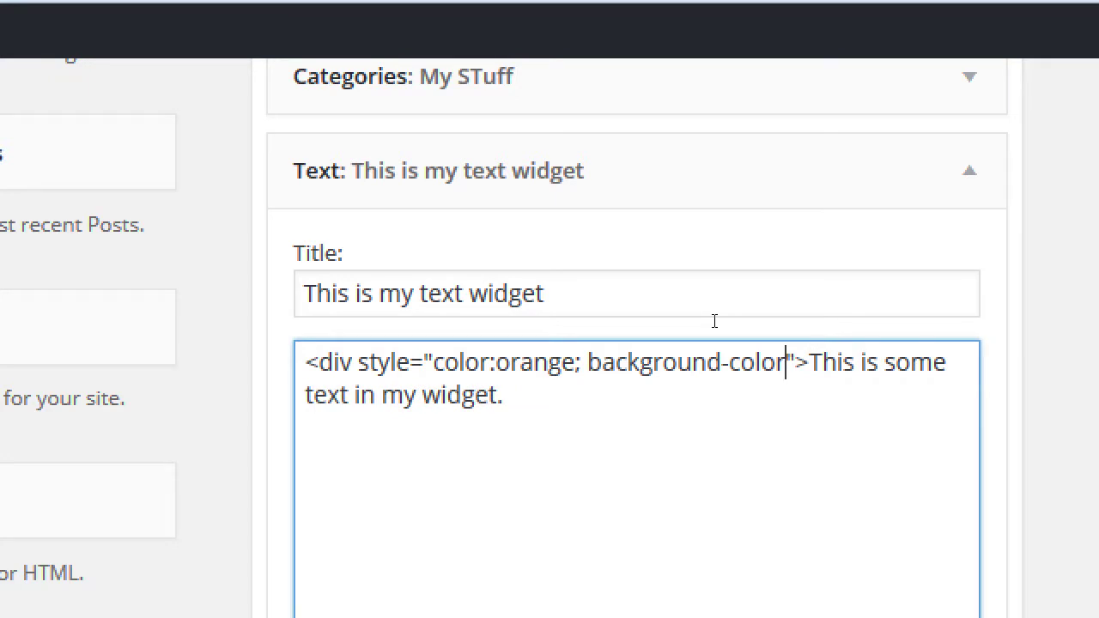
text(:)
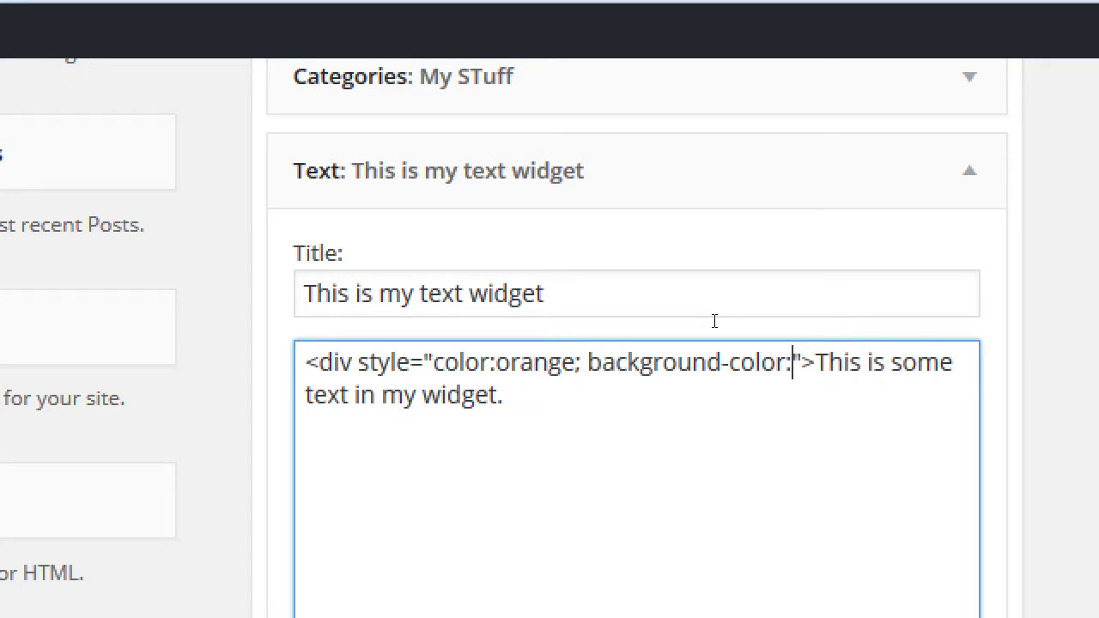
text(blue;)
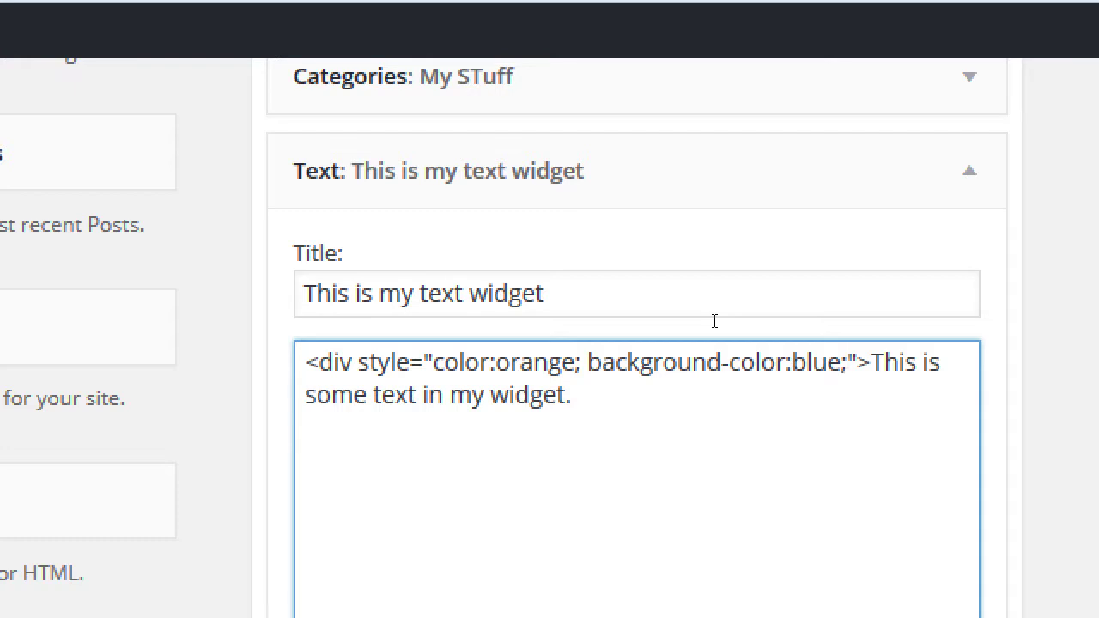
Save the text widget and reload the home page to check the widget's background color in the sidebar.
key(super+minus)
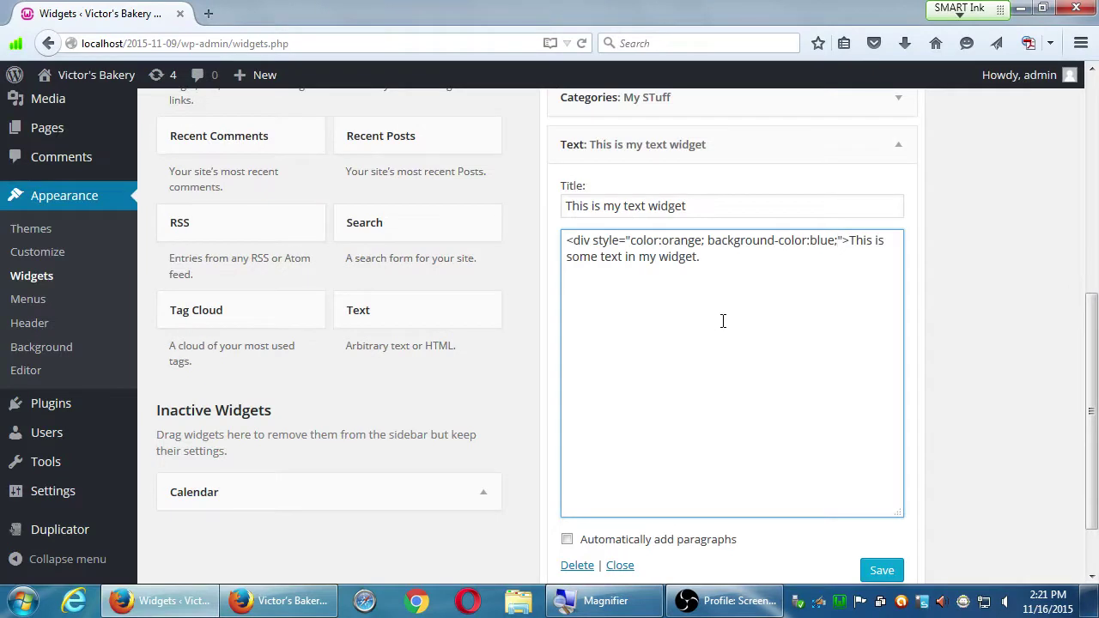
click(876, 572)
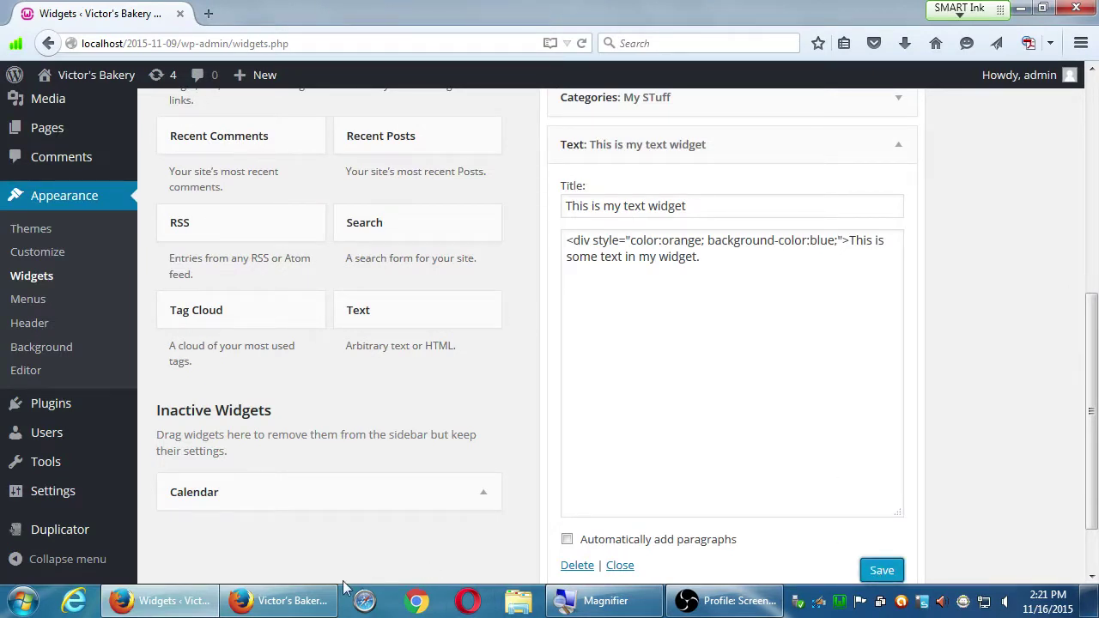
click(284, 593)
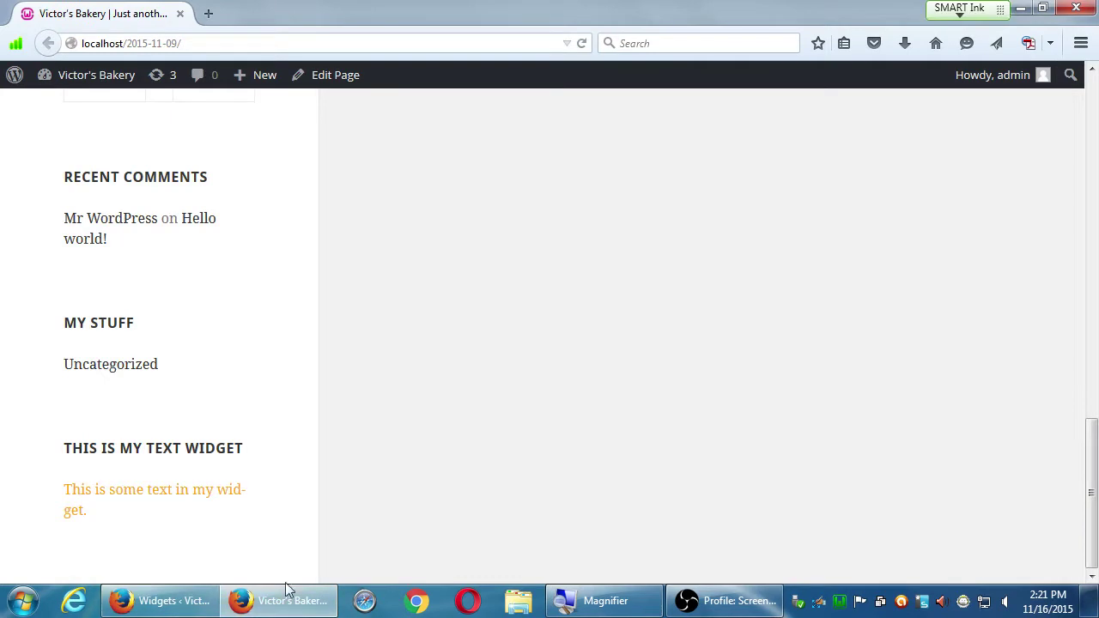
click(582, 45)
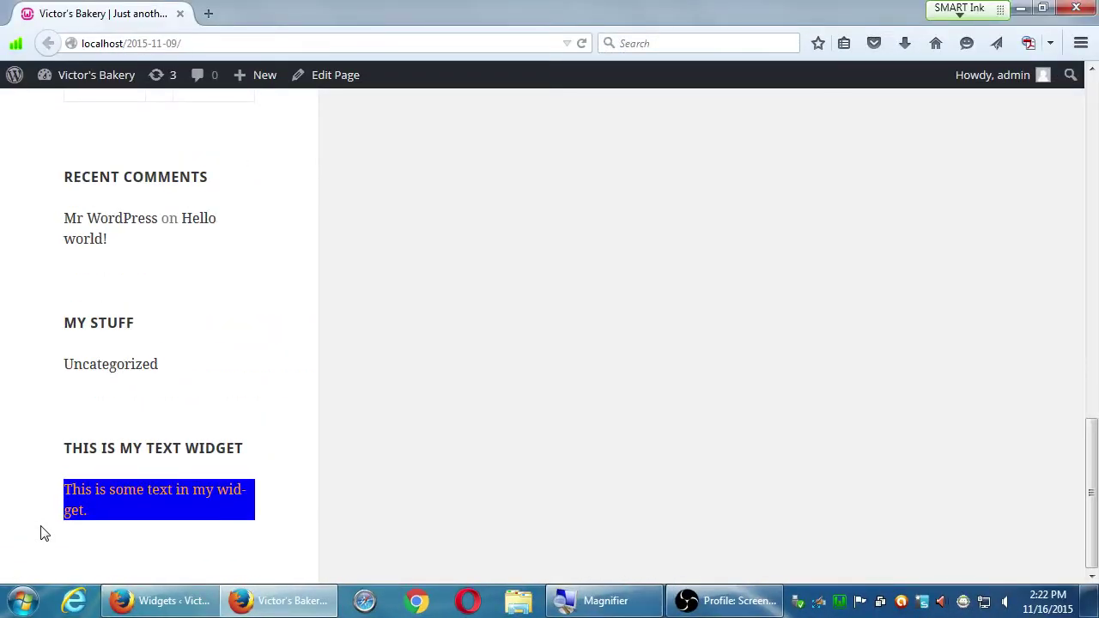
Open w3schools.com in a new browser tab beside the Victor's Bakery site and bring it into view.
key(ctrl+t)
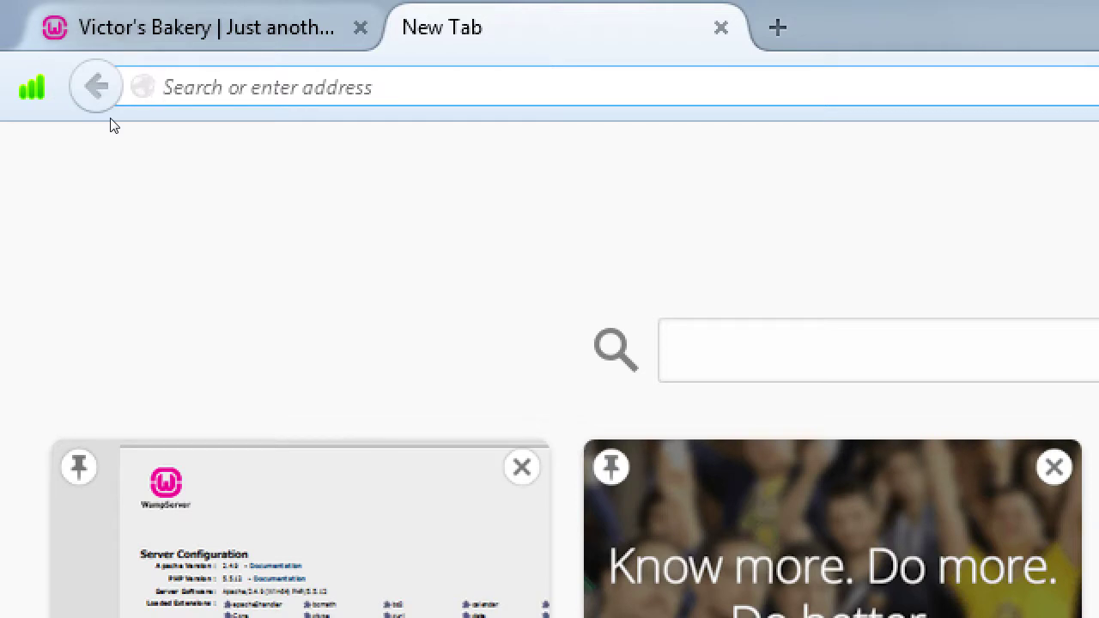
text(w3schools)
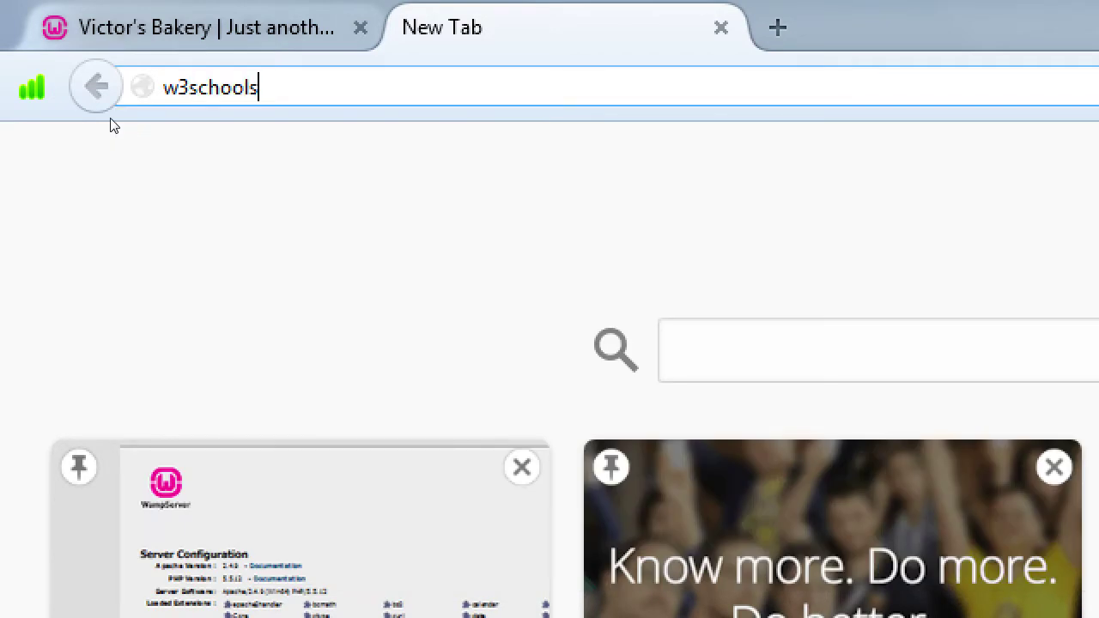
text(.com)
key(Return)
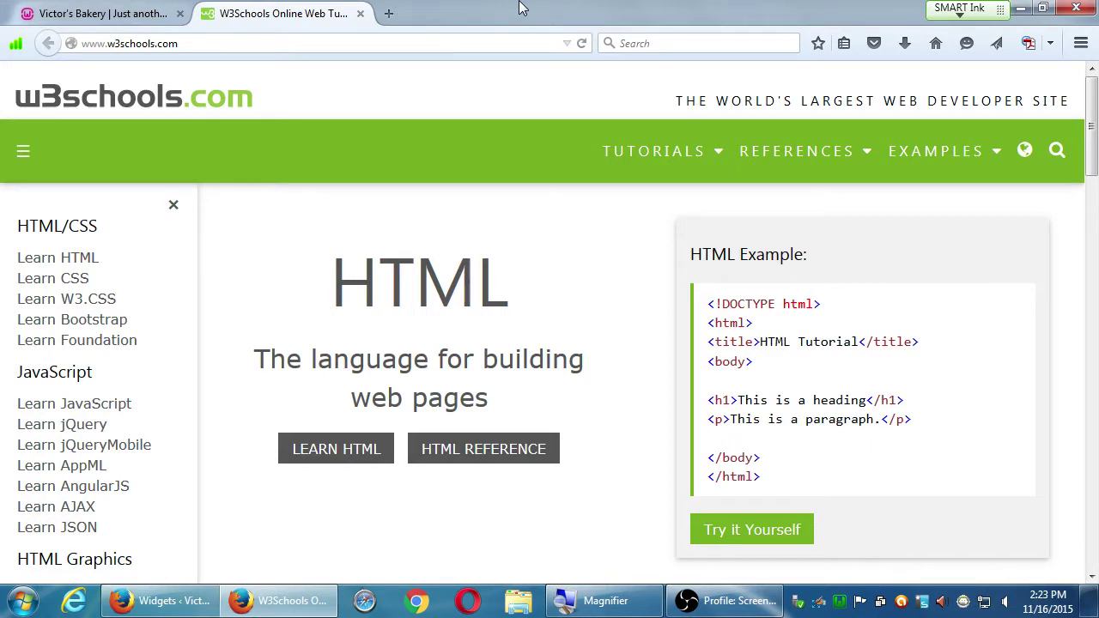
key(ctrl+shift+Tab)
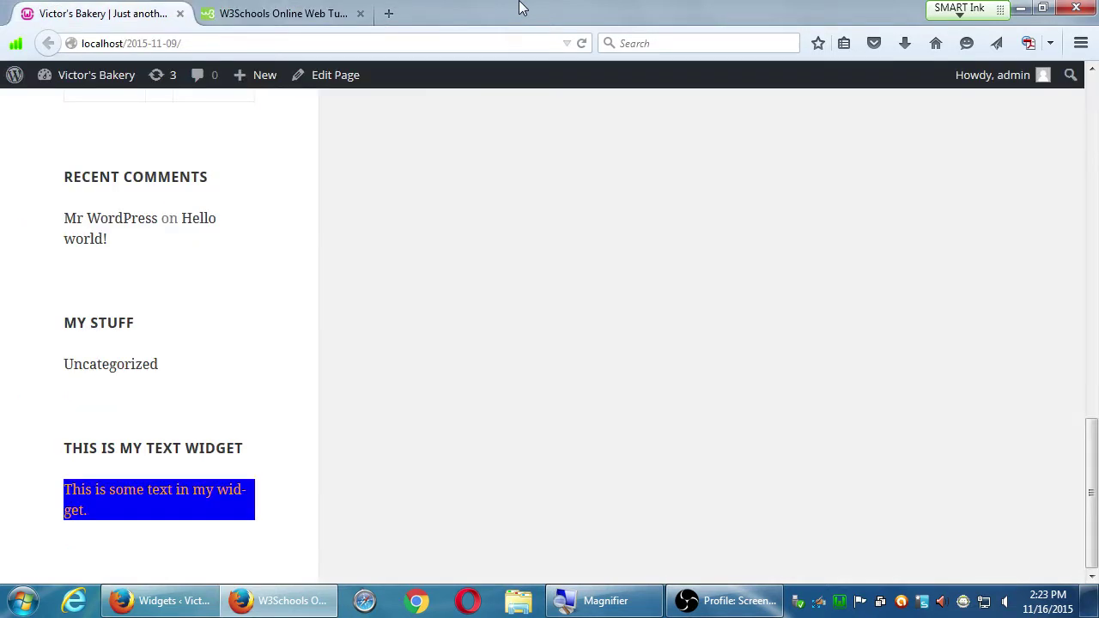
click(285, 14)
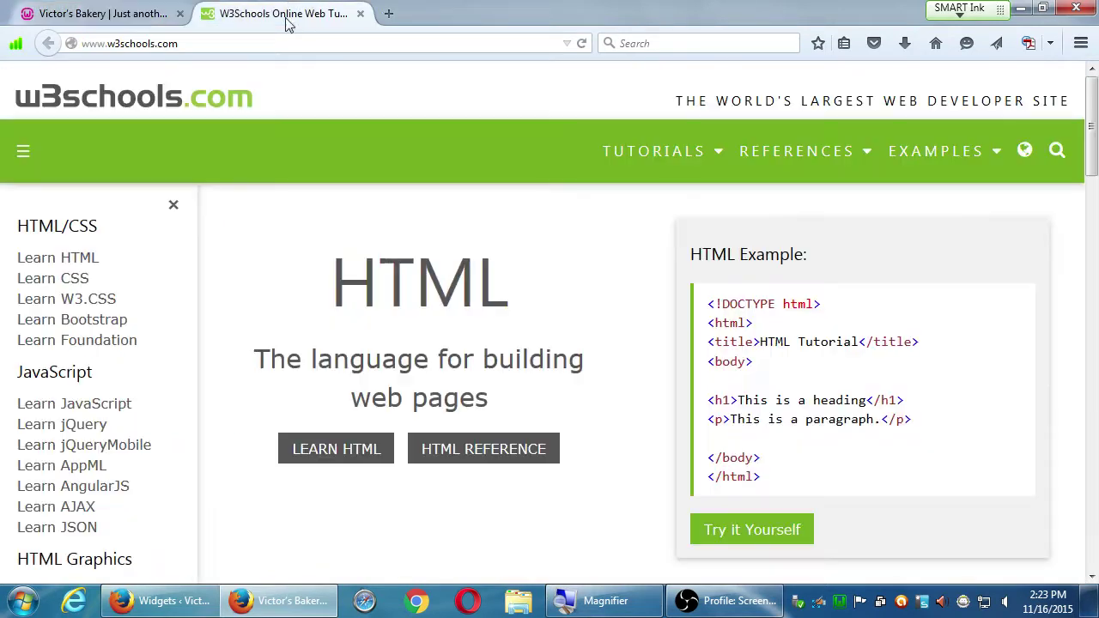
Return to the WordPress admin, open the theme Editor in a new tab and look over the Twenty Fifteen stylesheet and template list.
click(156, 600)
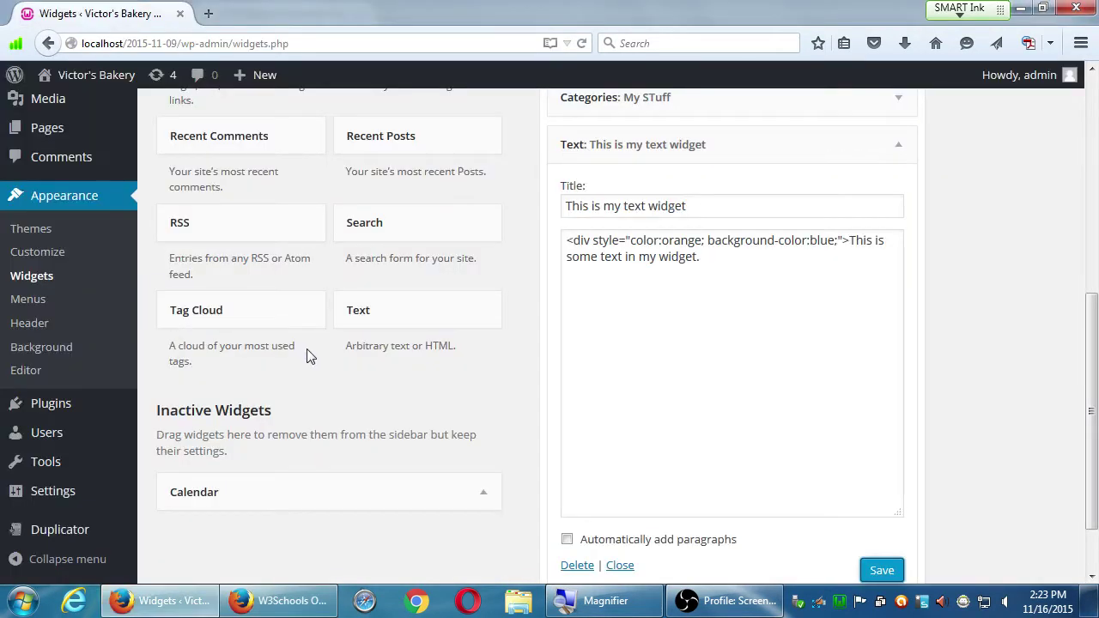
scroll(306, 354, up, 5)
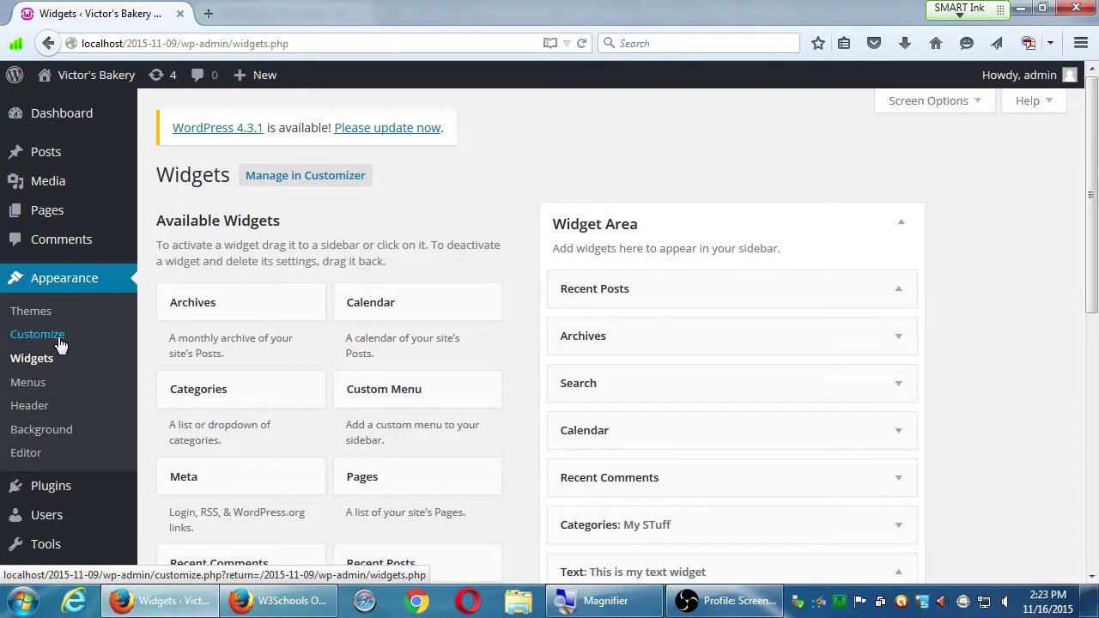
middle_click(26, 464)
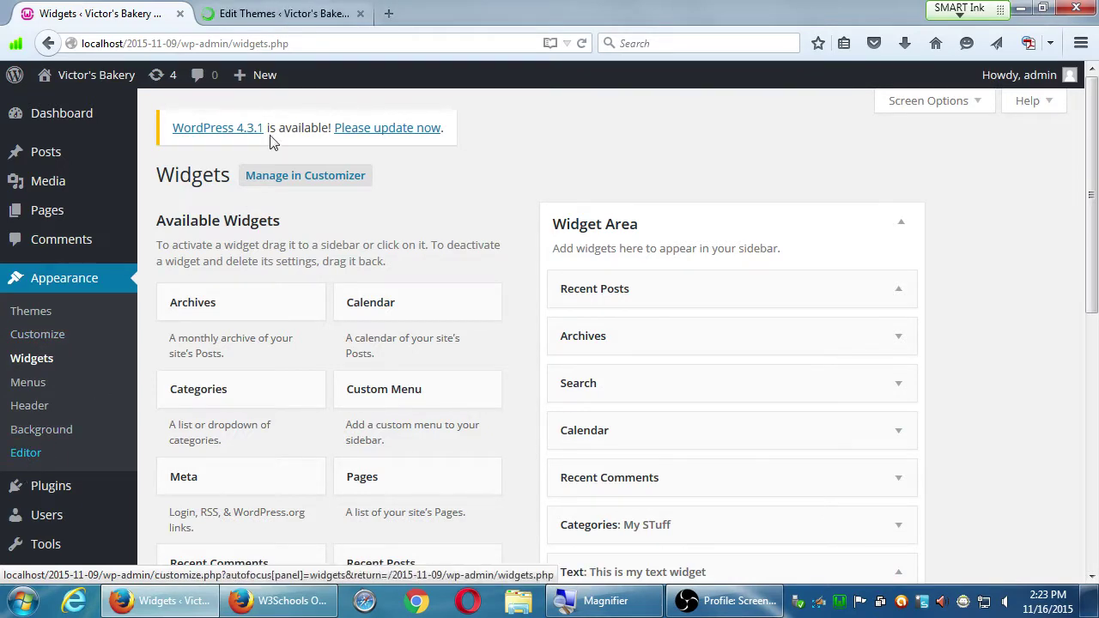
click(309, 24)
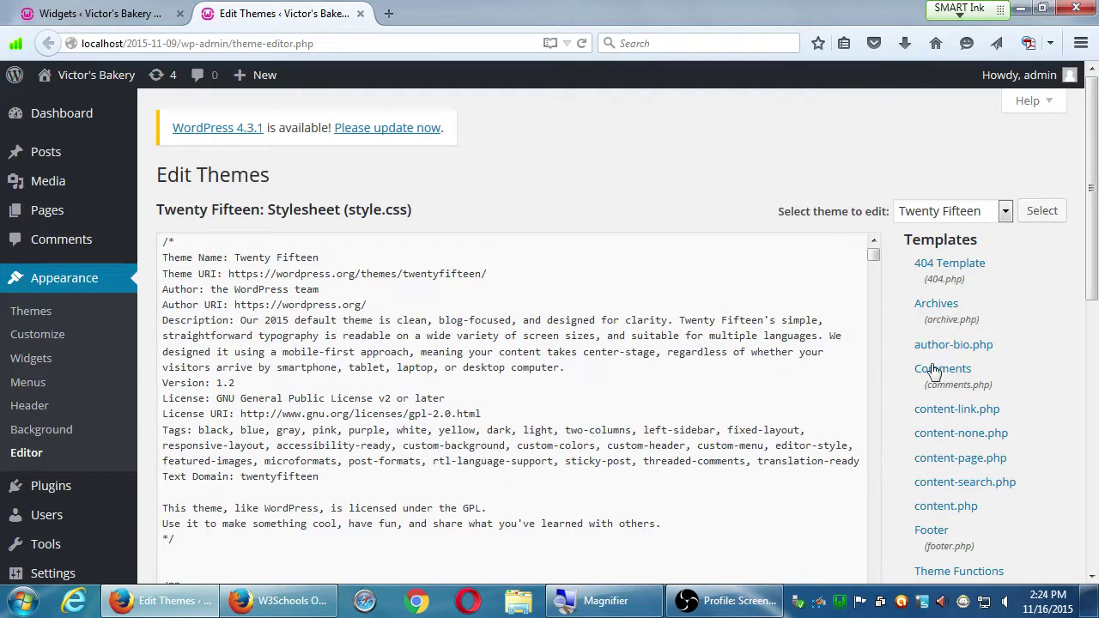
drag(1092, 221, 1090, 293)
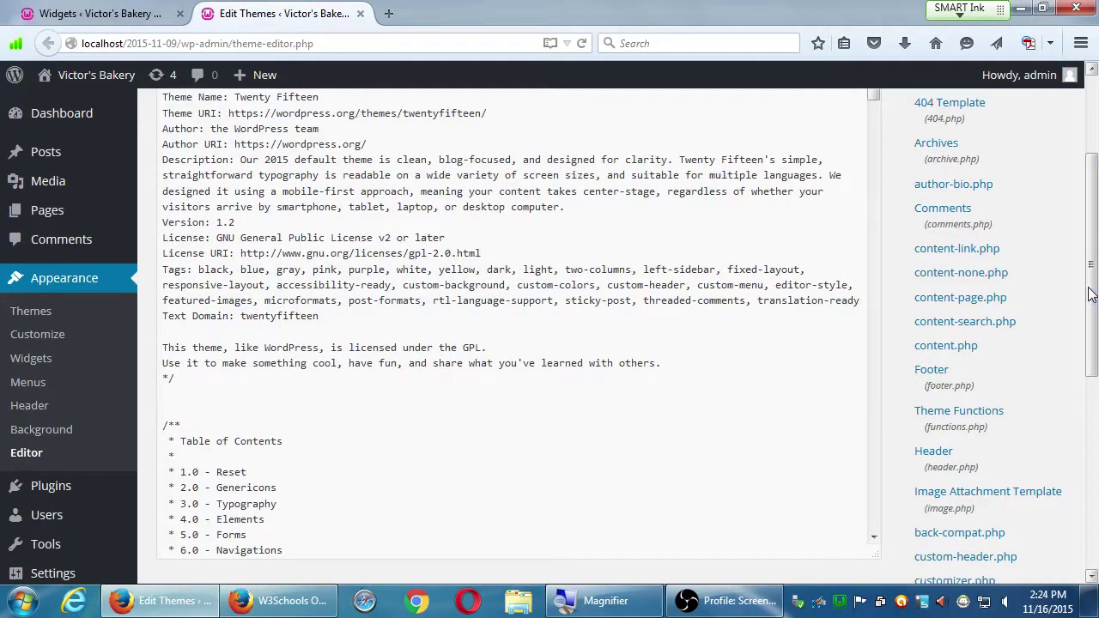
Switch back to the W3Schools site and open the Learn HTML tutorial from its list of tutorials.
click(290, 605)
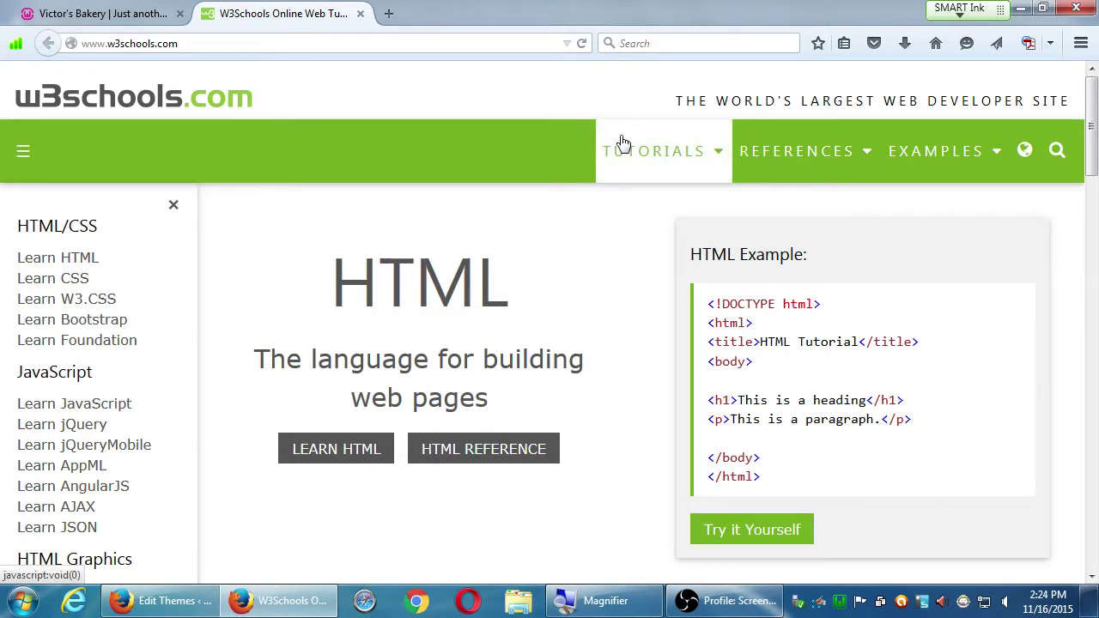
click(651, 149)
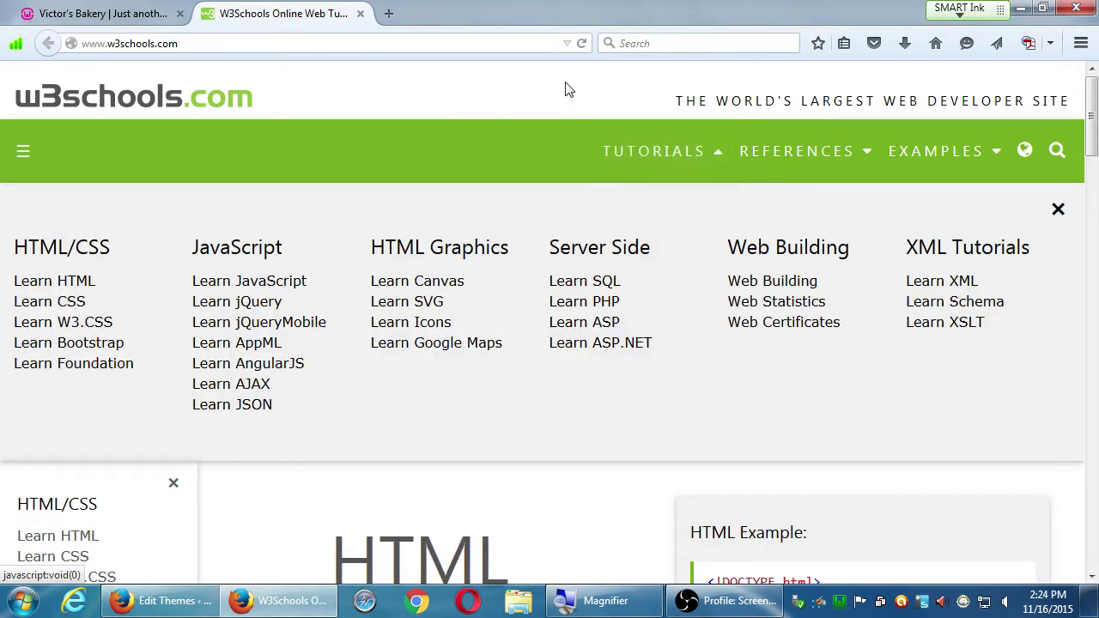
click(1061, 210)
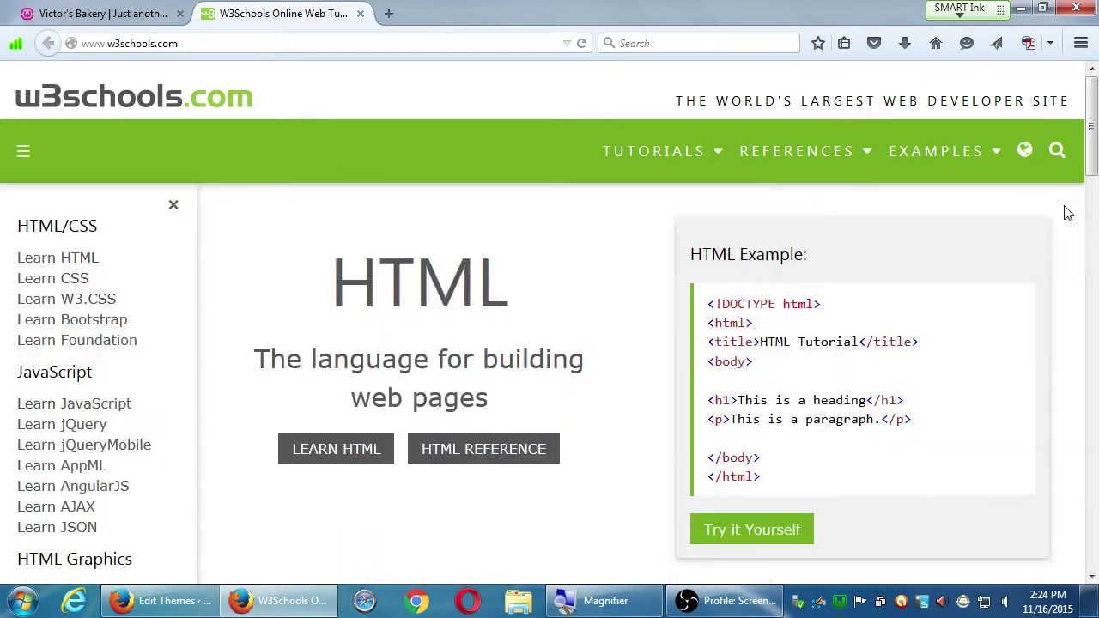
click(671, 157)
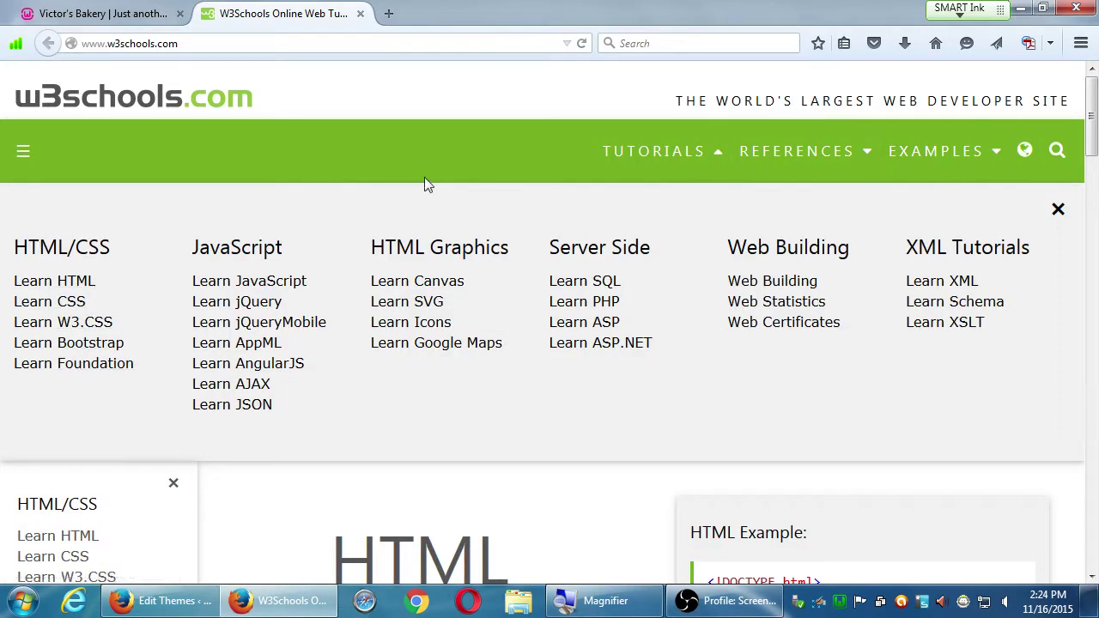
click(54, 284)
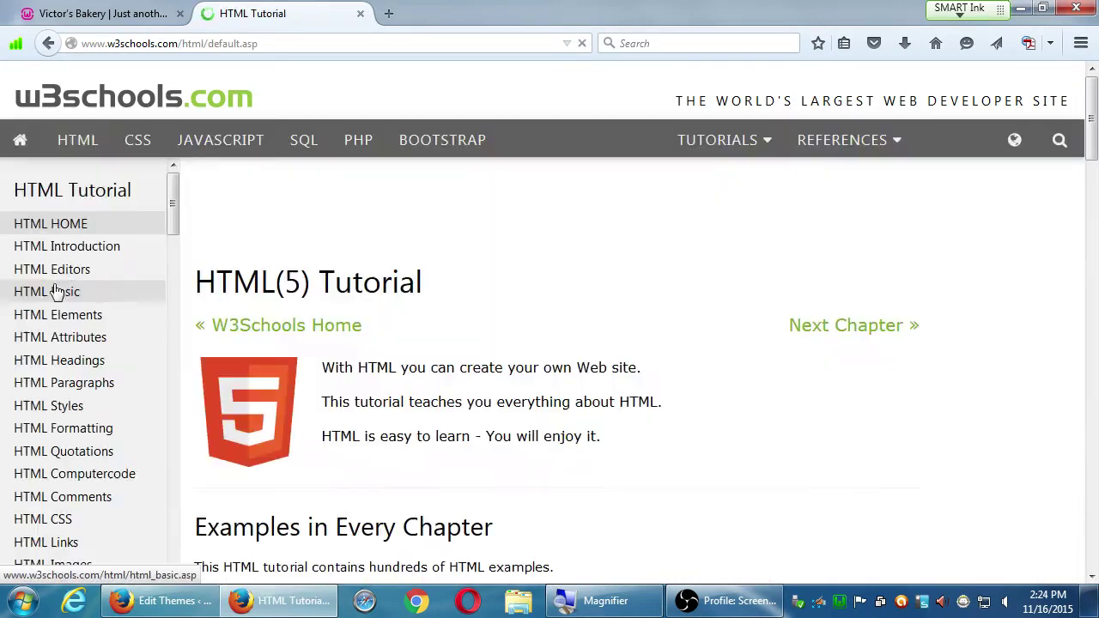
Look through the HTML tutorial's chapter list and page content, ending at the first code example.
scroll(129, 240, down, 3)
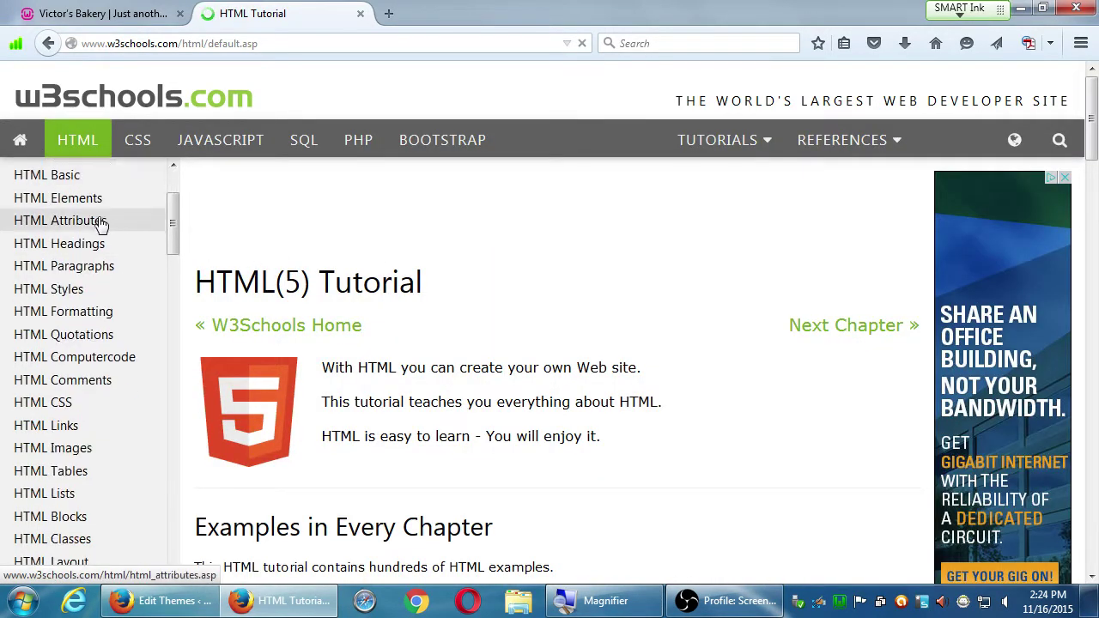
scroll(126, 247, down, 5)
scroll(418, 400, down, 5)
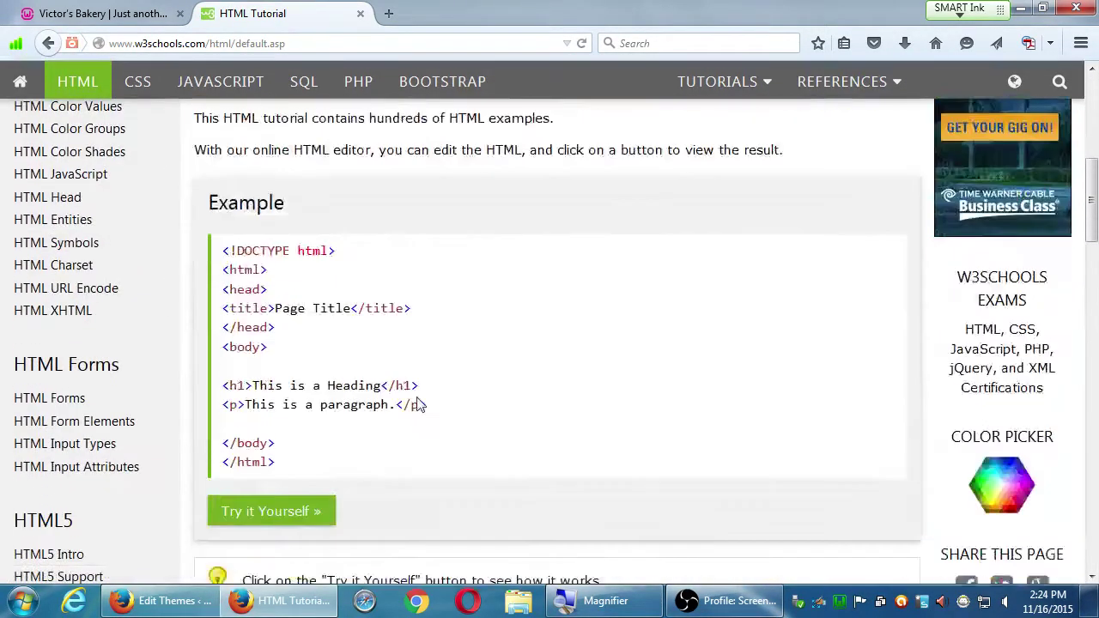
scroll(459, 407, down, 12)
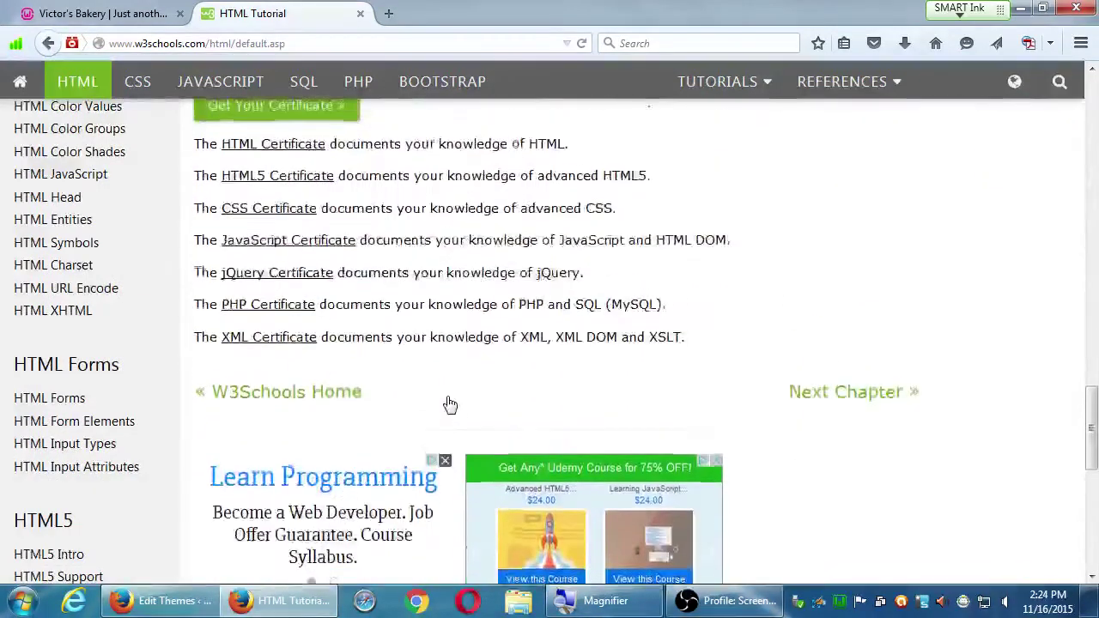
scroll(449, 405, up, 5)
scroll(447, 402, up, 5)
scroll(122, 273, up, 8)
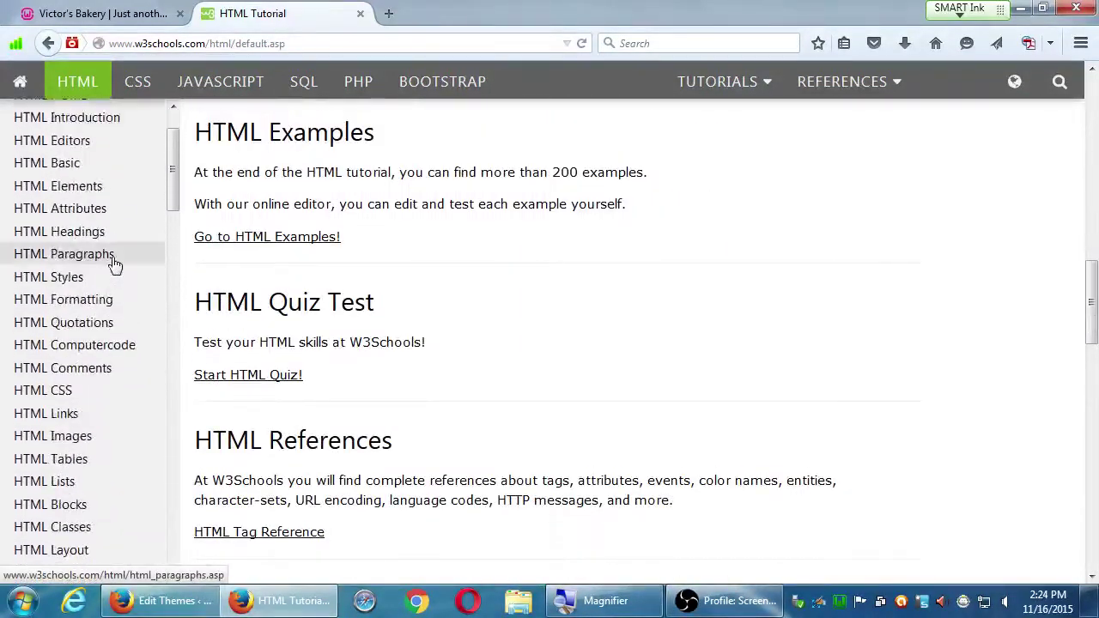
scroll(123, 249, up, 10)
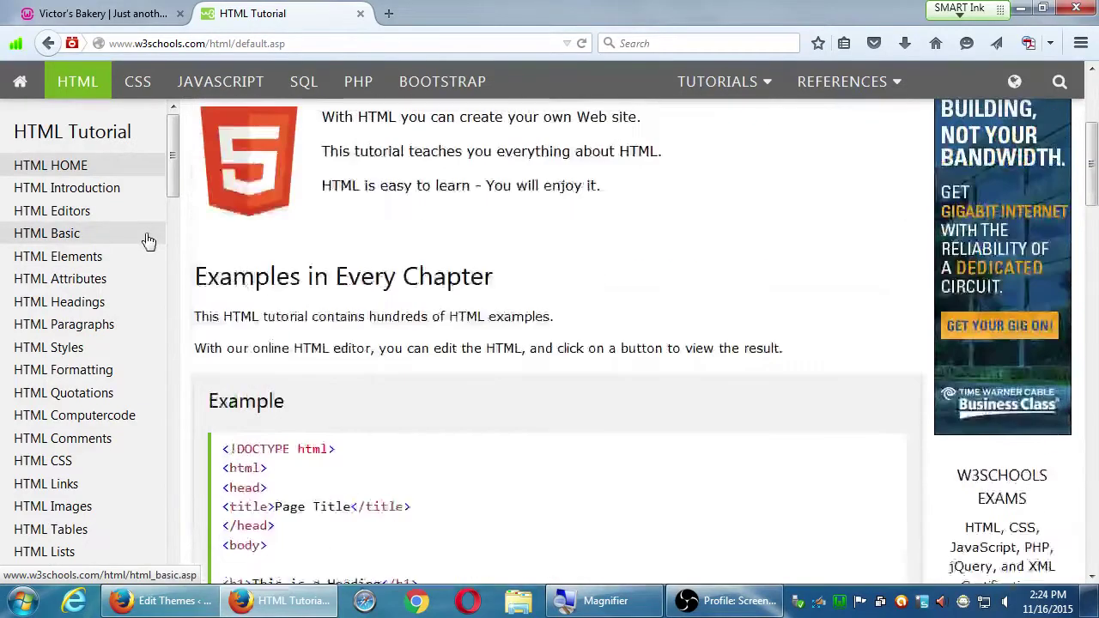
scroll(206, 277, down, 4)
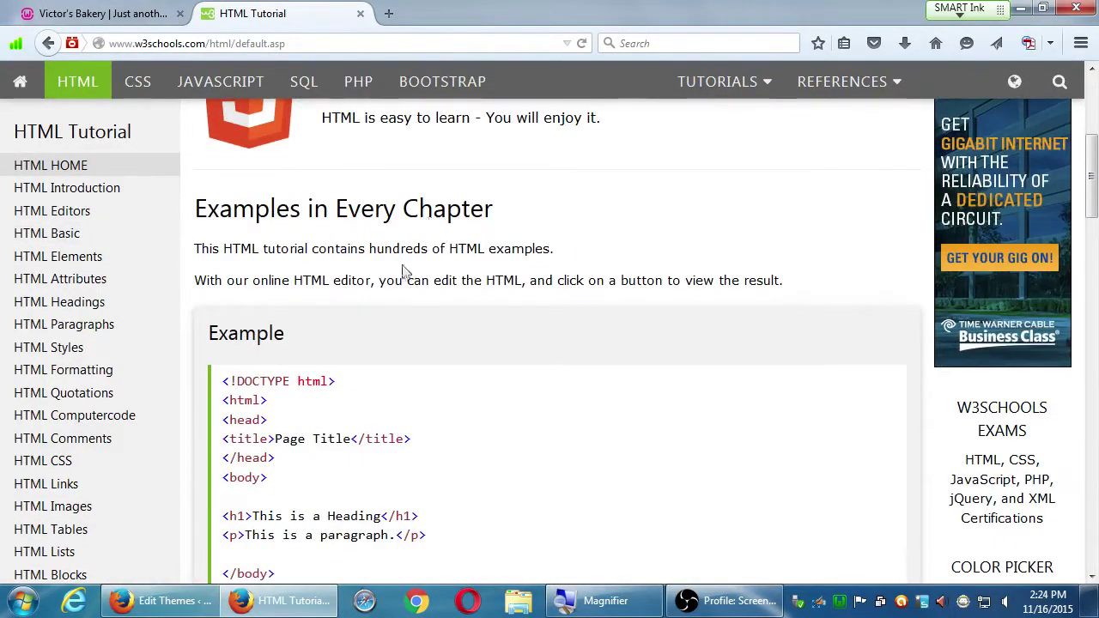
scroll(412, 268, down, 2)
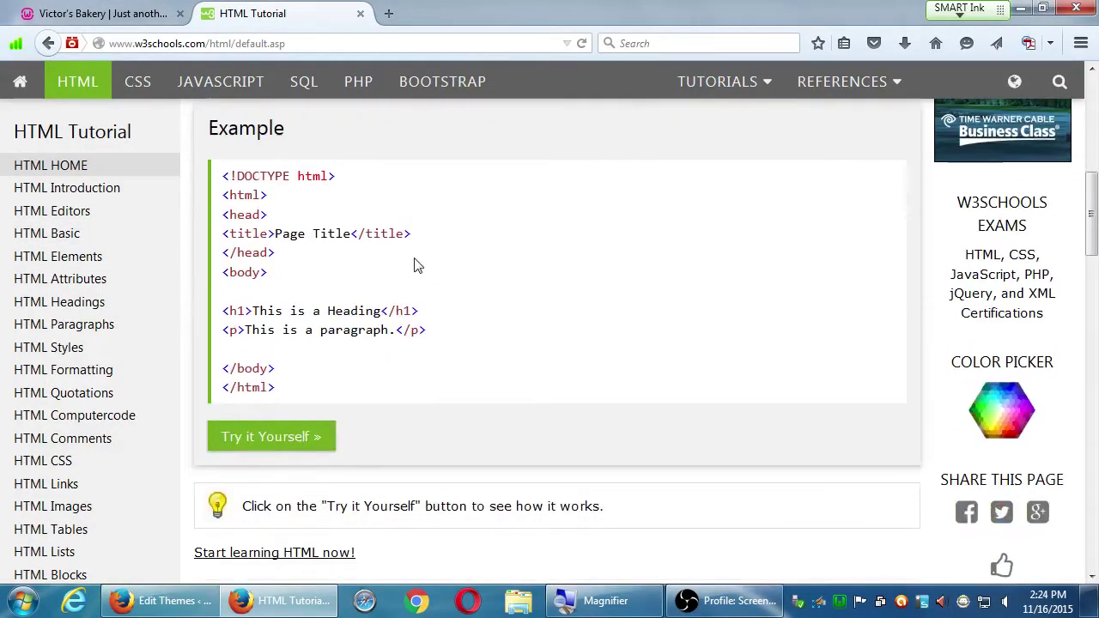
Open the example in the Tryit Editor, replace the paragraph's period with "!!!!" and render the result.
click(290, 446)
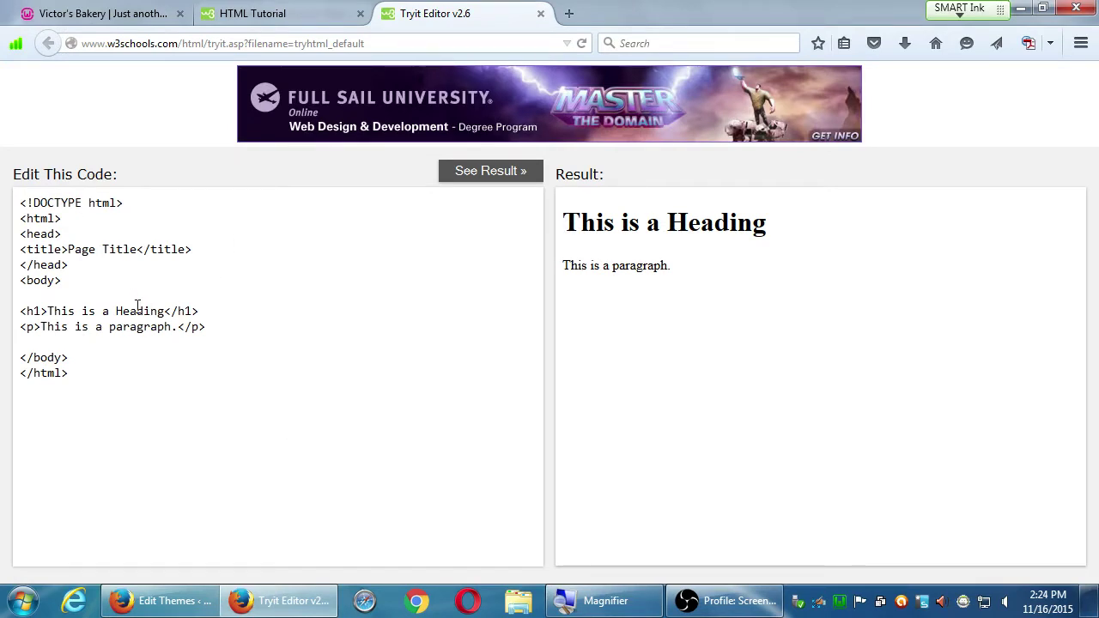
drag(171, 328, 178, 328)
text(!!!!)
click(481, 174)
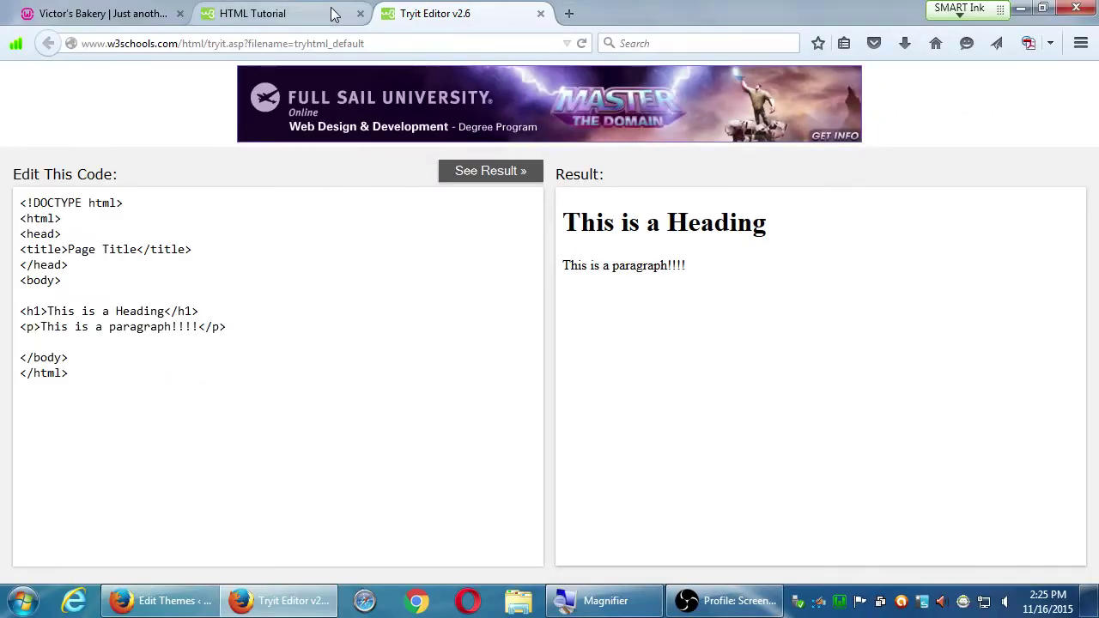
Return to the HTML Tutorial page and examine the rest of its chapter list down to the HTML References.
click(257, 13)
scroll(127, 358, down, 10)
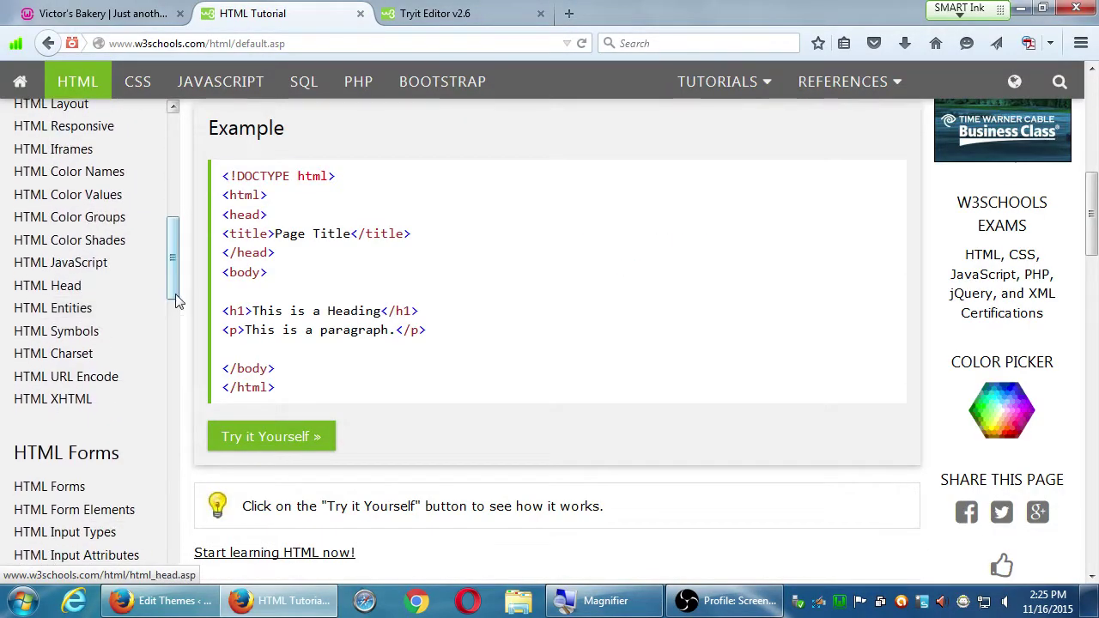
drag(181, 397, 163, 510)
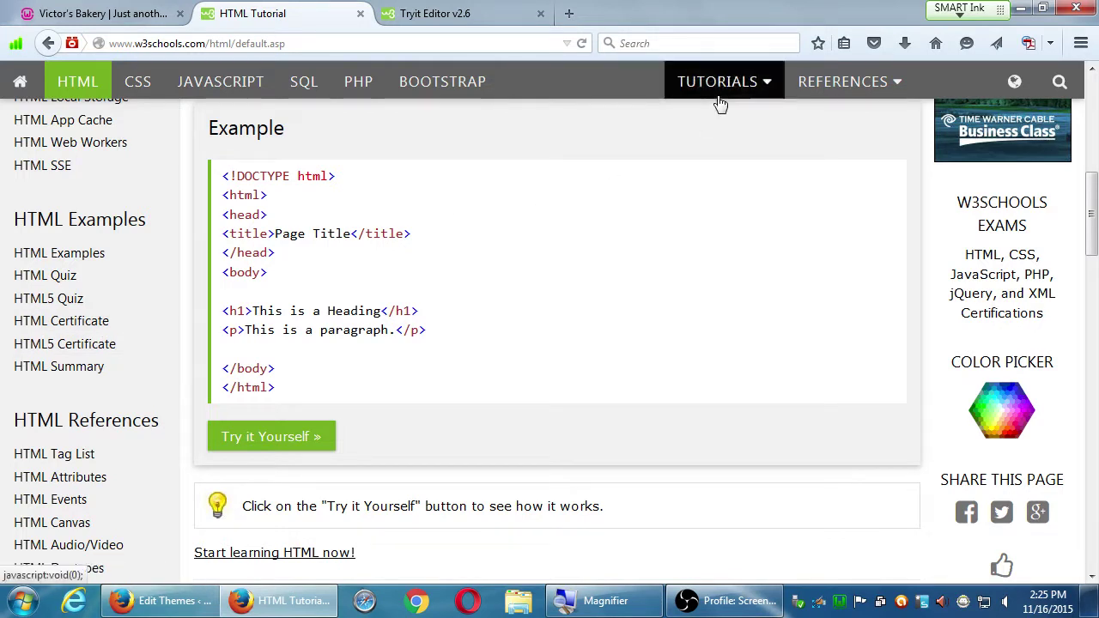
Look at the site's sidebar, return to the Widgets admin page, collapse the existing text widget and add another Text widget below it.
click(85, 20)
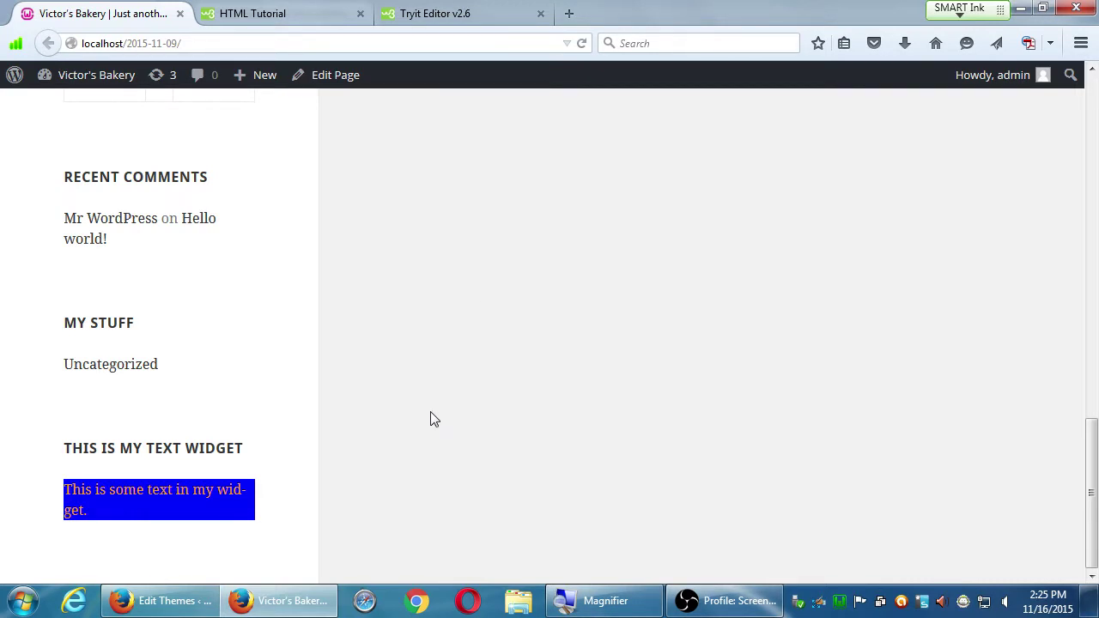
scroll(382, 410, up, 5)
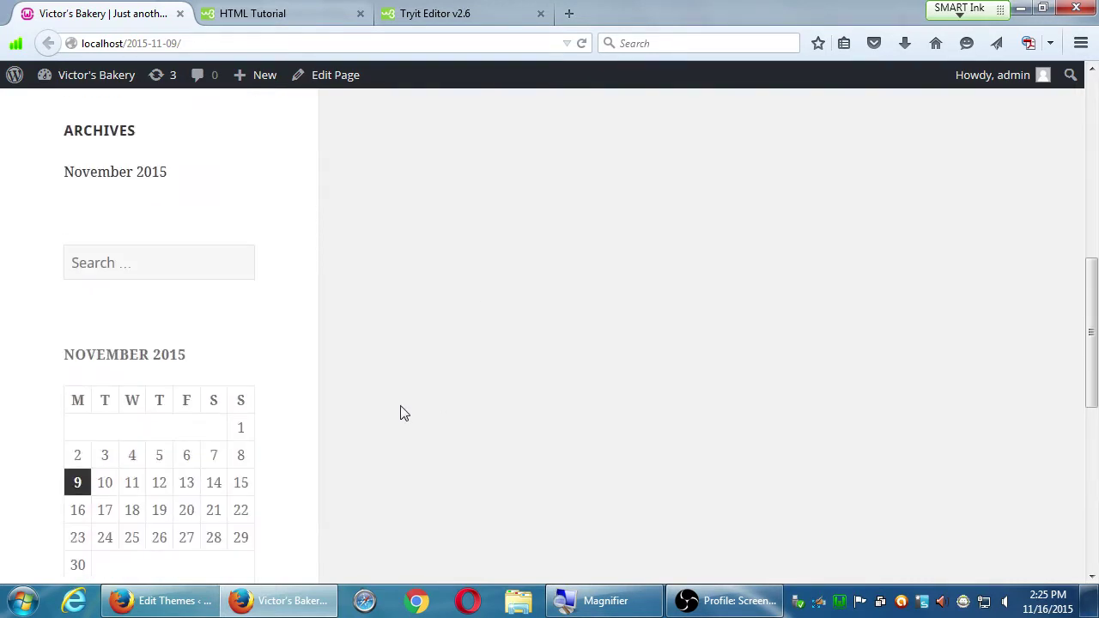
click(163, 601)
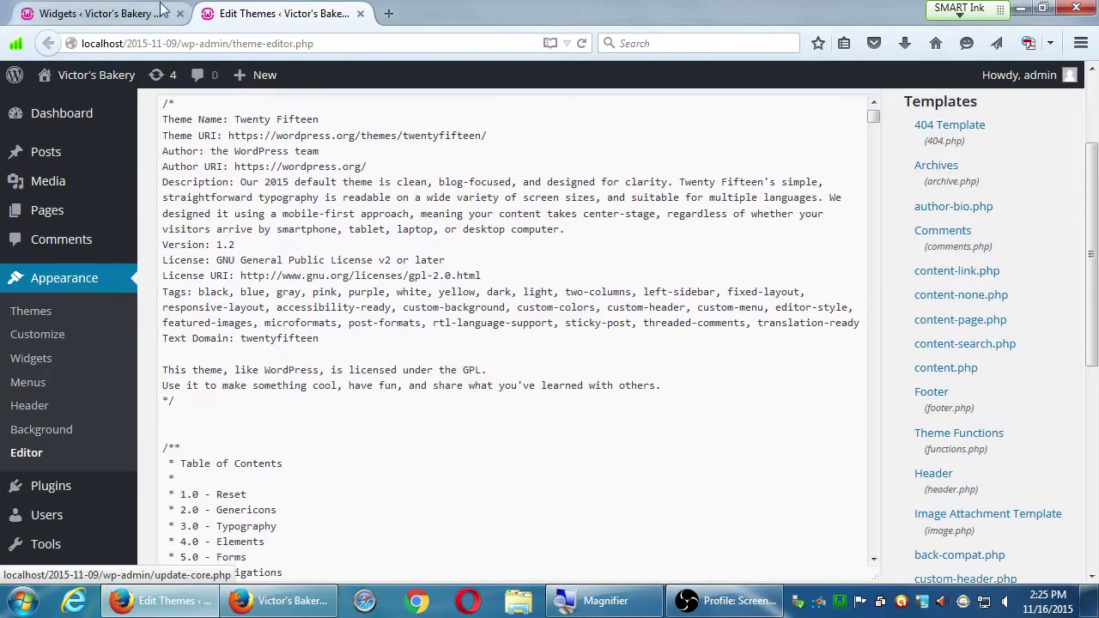
click(83, 19)
scroll(246, 461, down, 4)
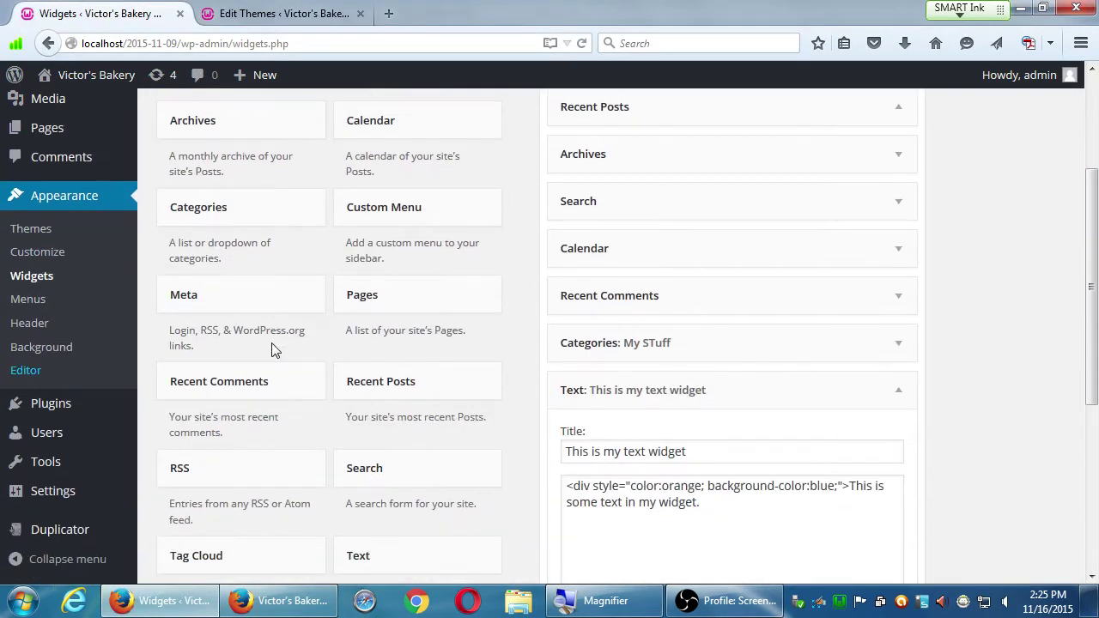
scroll(283, 378, down, 2)
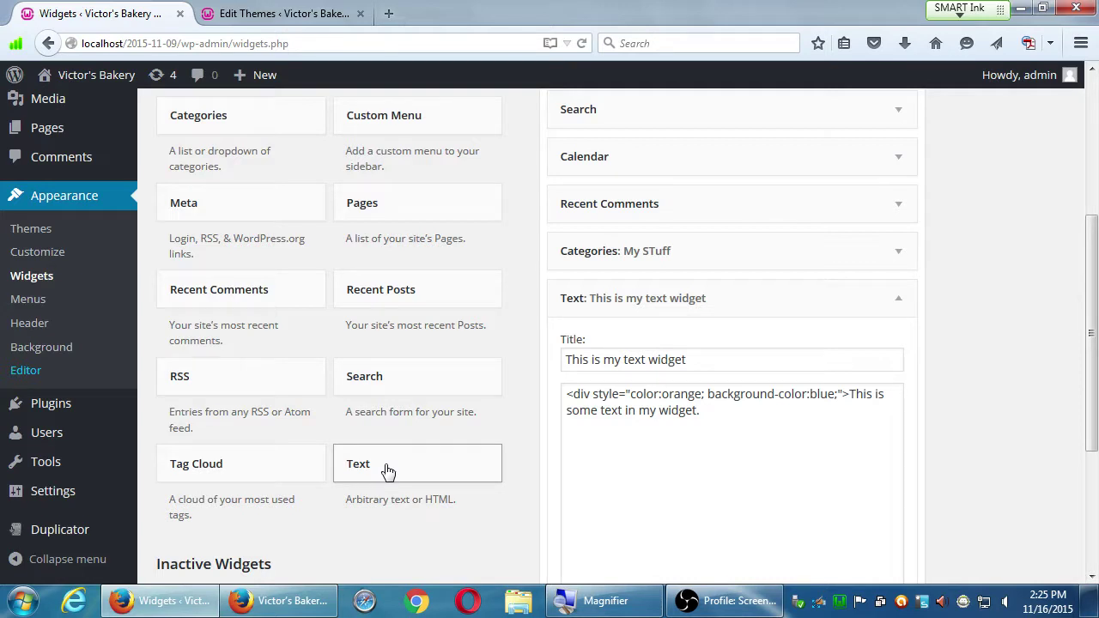
click(898, 301)
drag(383, 484, 647, 331)
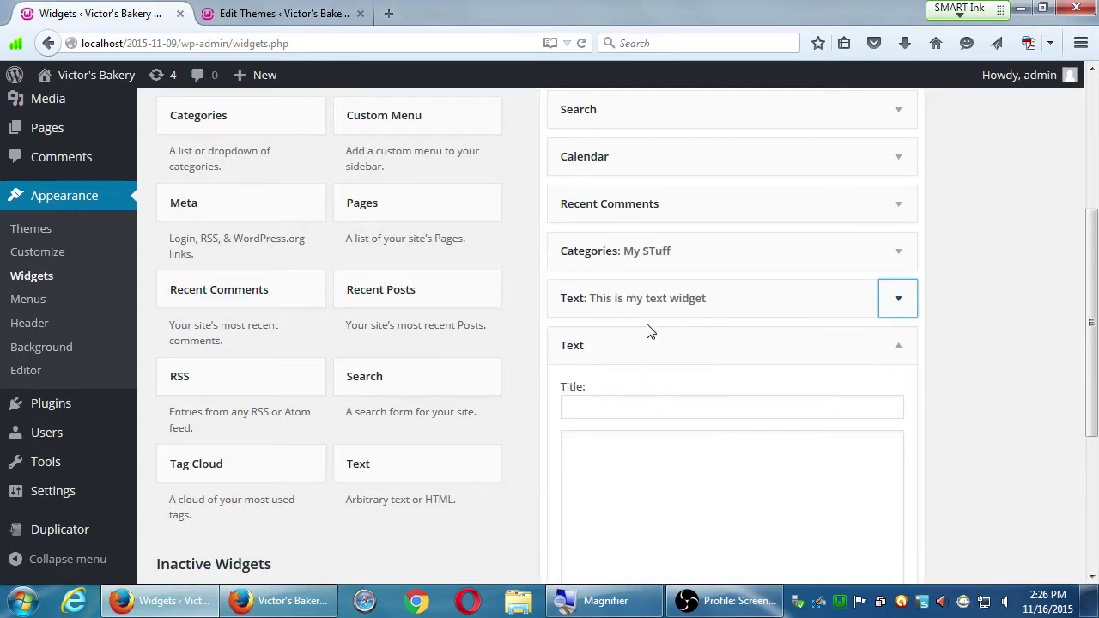
Enter "Watch my video" as the title of the new Text widget.
scroll(716, 417, down, 3)
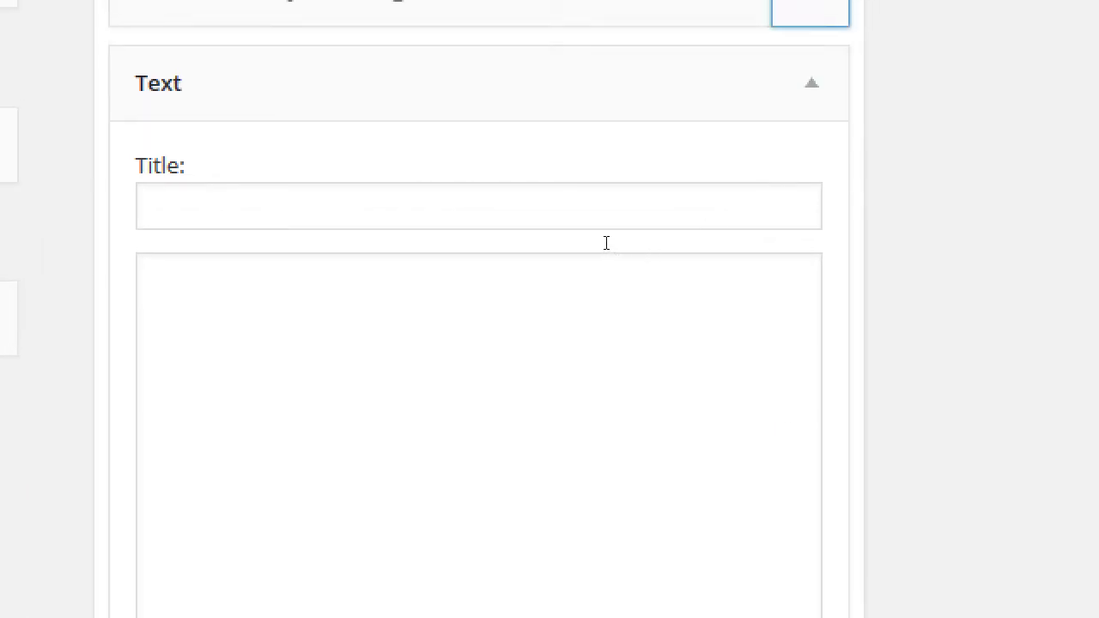
click(584, 237)
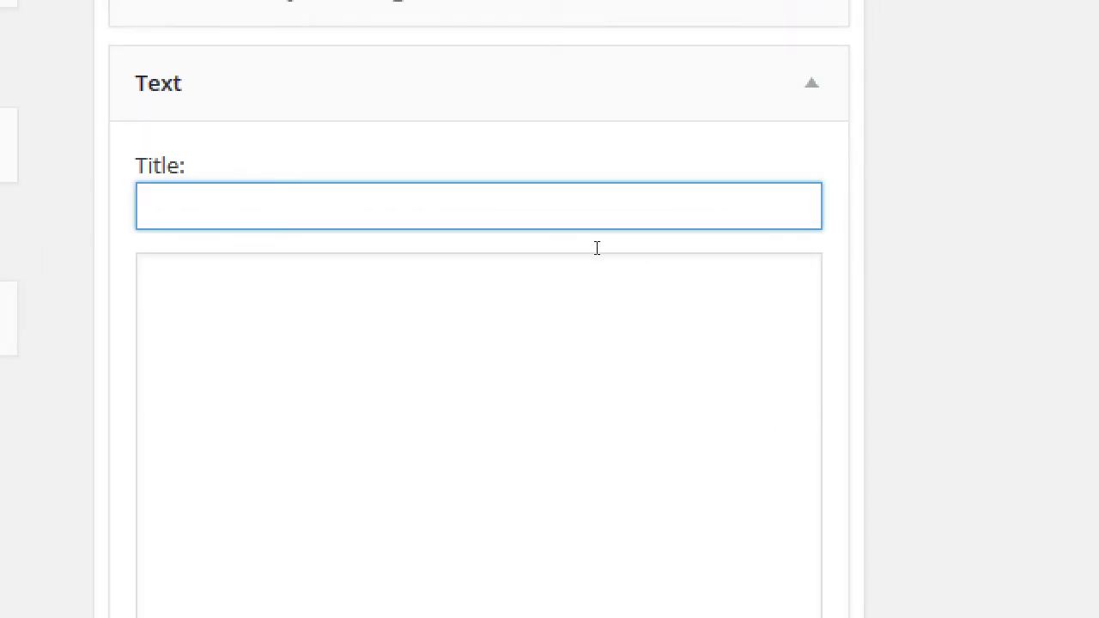
text(Watch my vid)
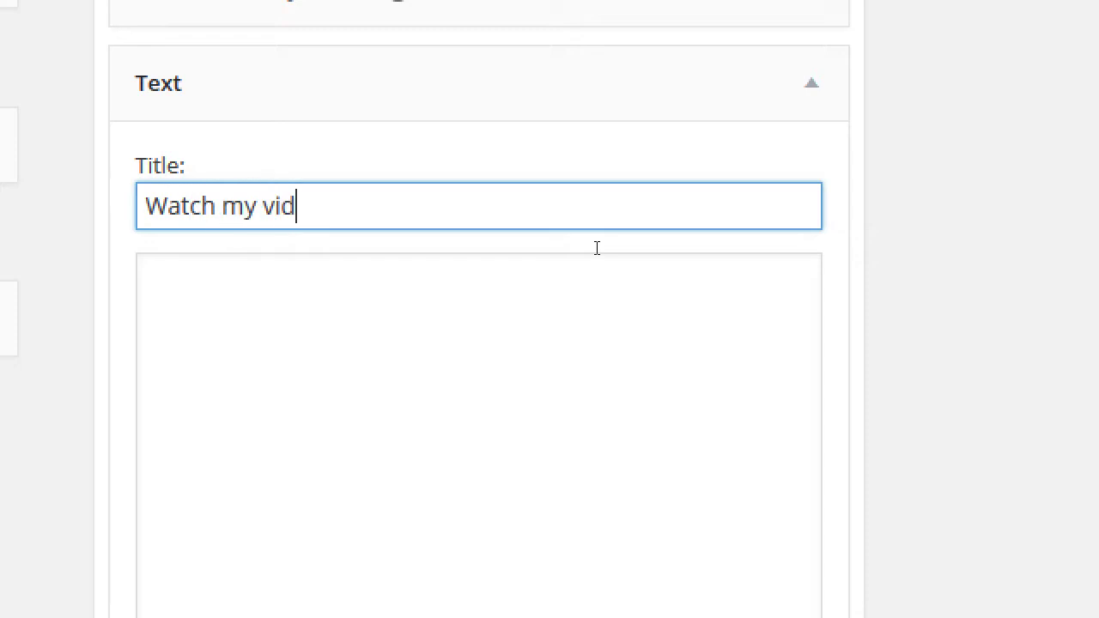
text(eo)
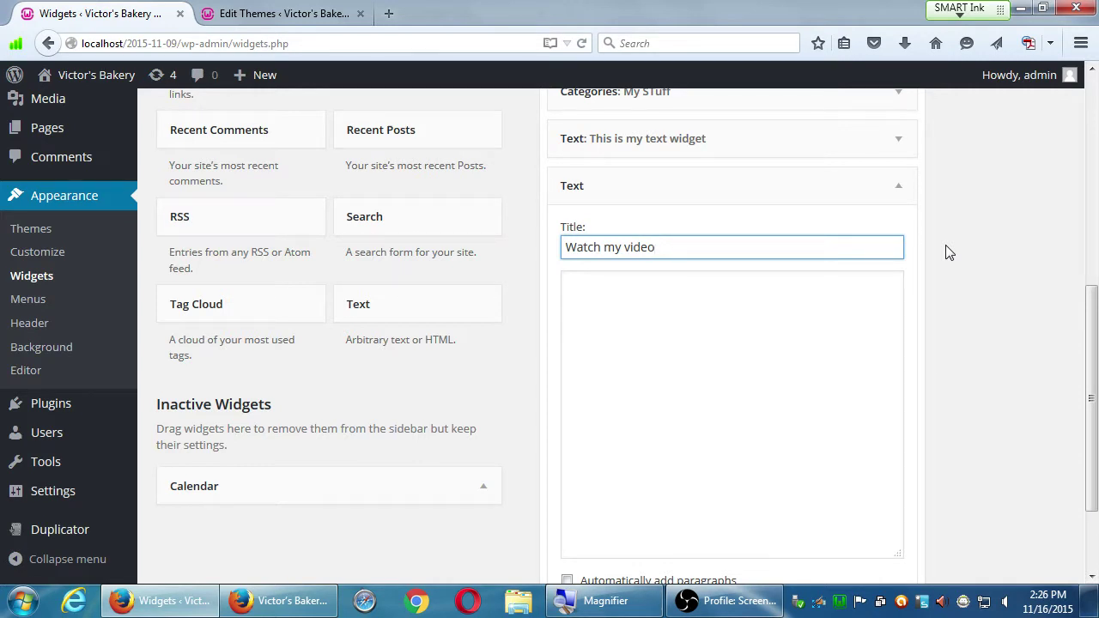
Load youtube.com in the browser tab that holds the Edit Themes page.
click(310, 14)
click(322, 45)
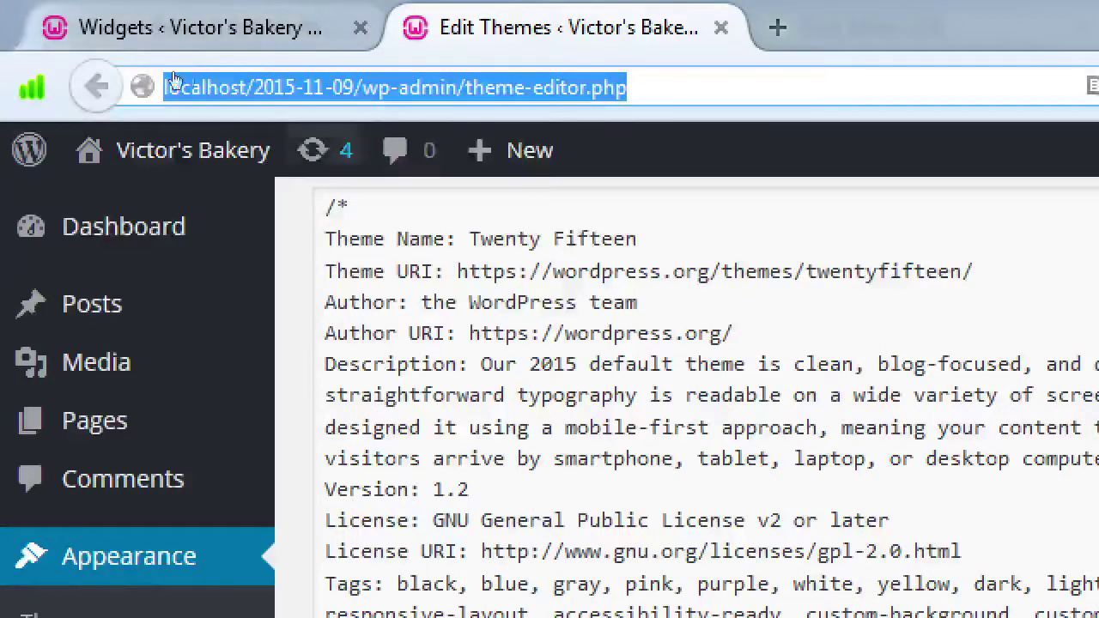
text(youtube.com)
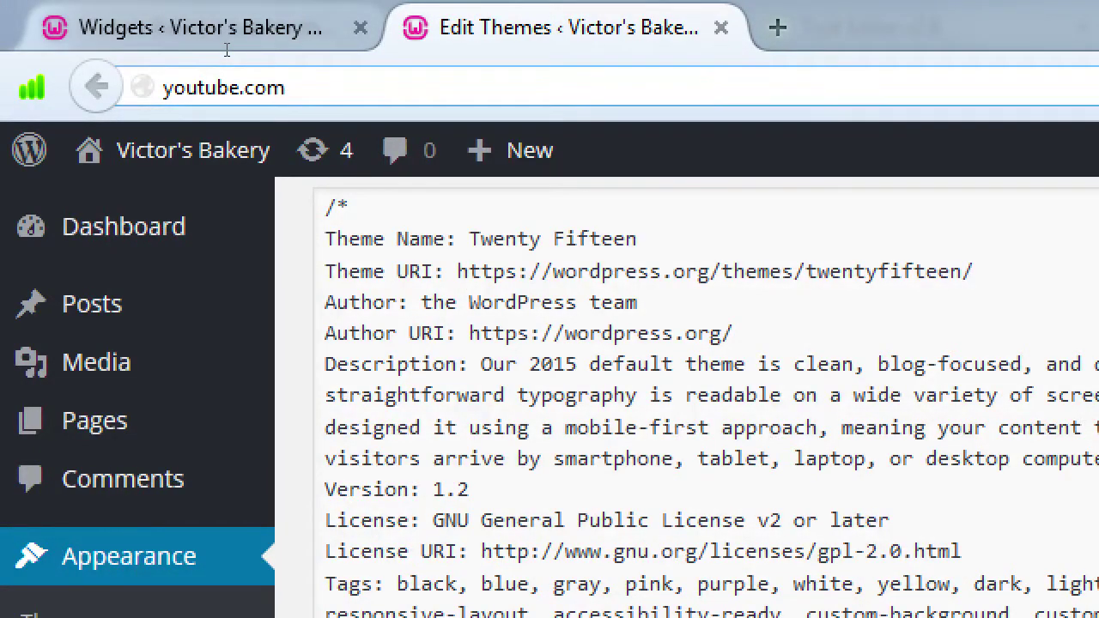
key(Return)
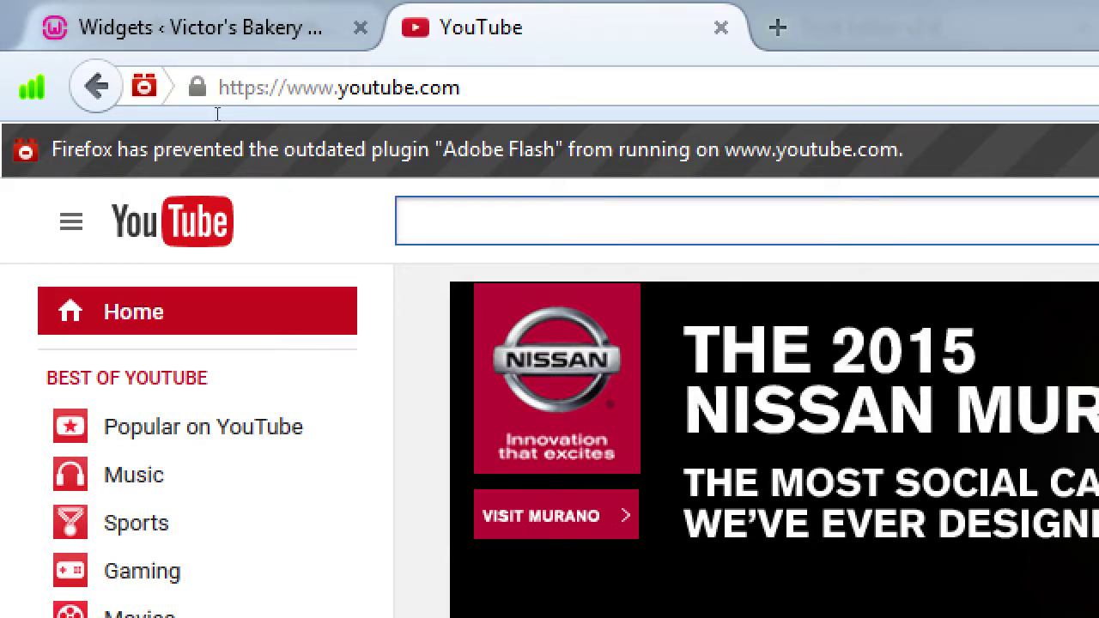
Search YouTube for "how to install wordpress".
text(how)
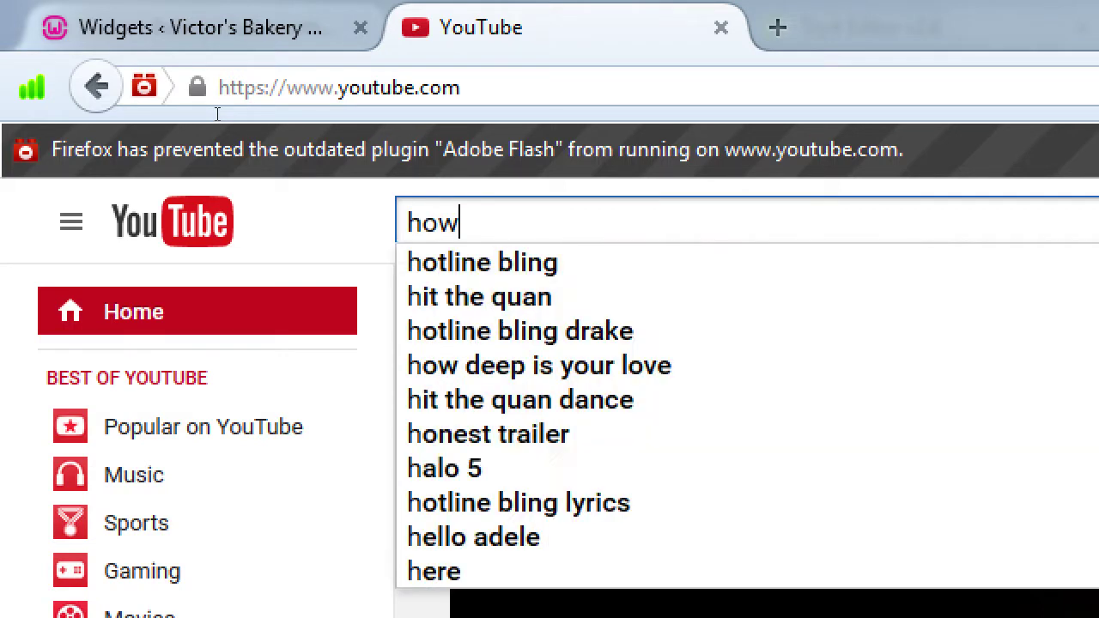
text( to instqal)
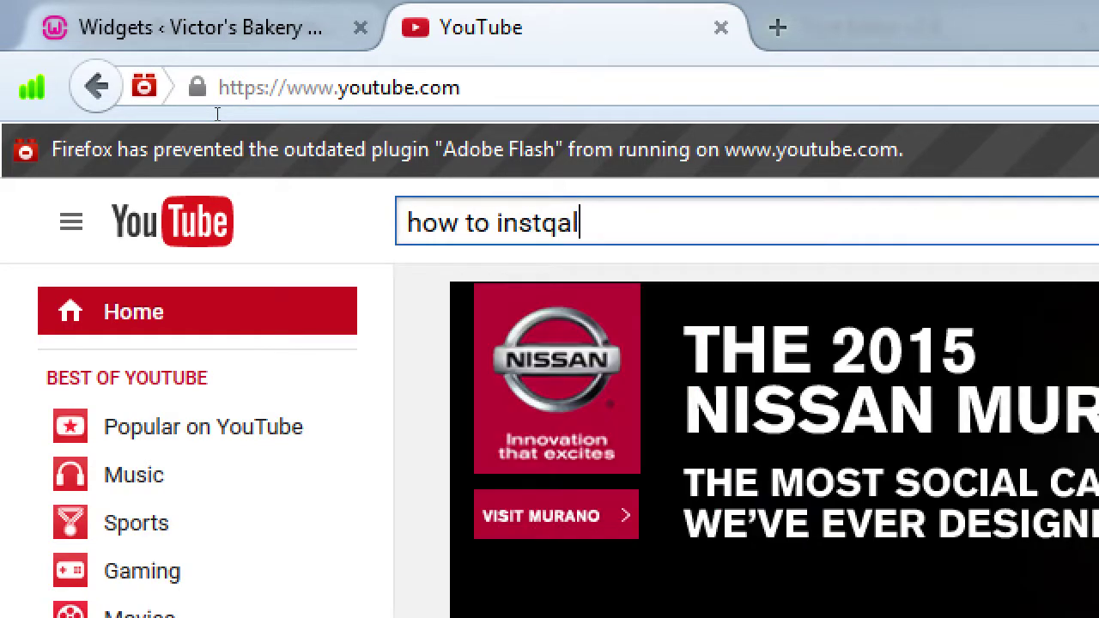
key(BackSpace)
key(BackSpace)
key(BackSpace)
text(all wordpres)
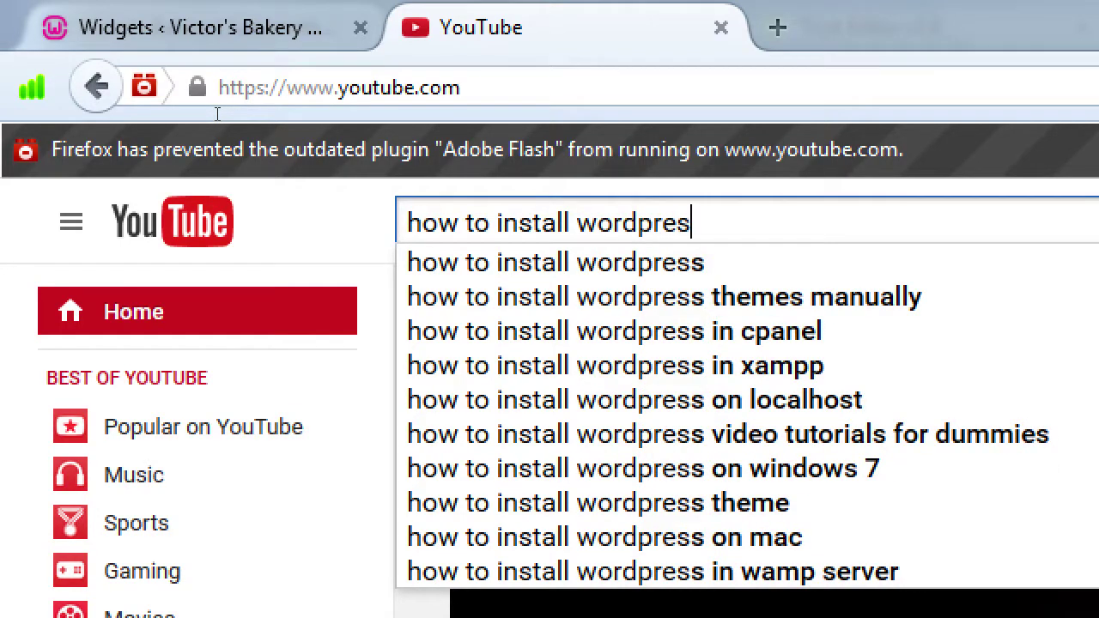
text(s)
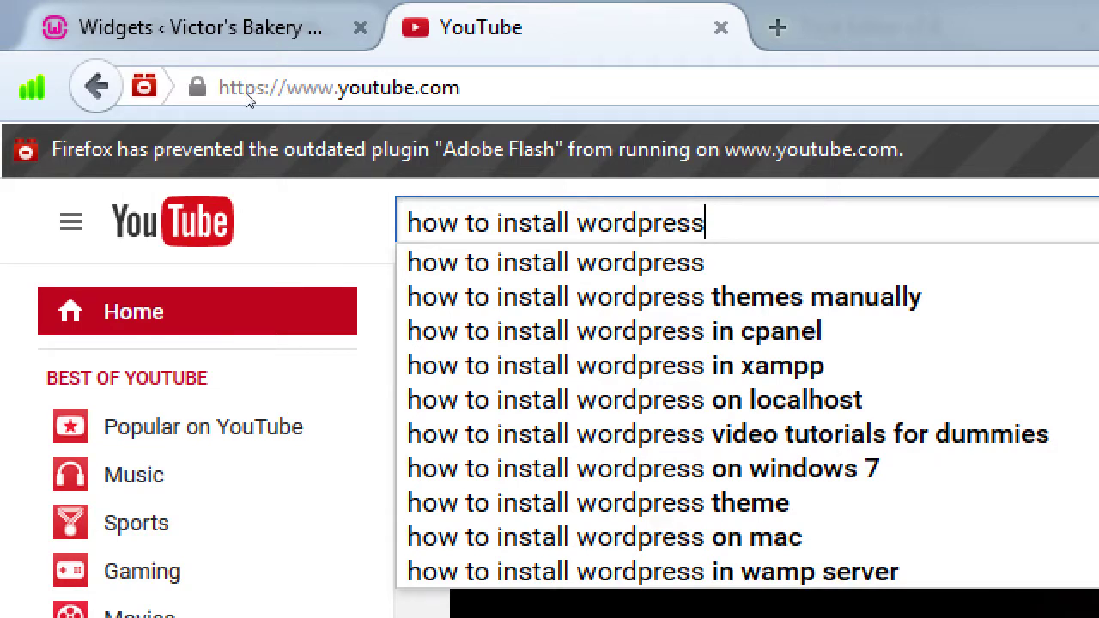
key(Down)
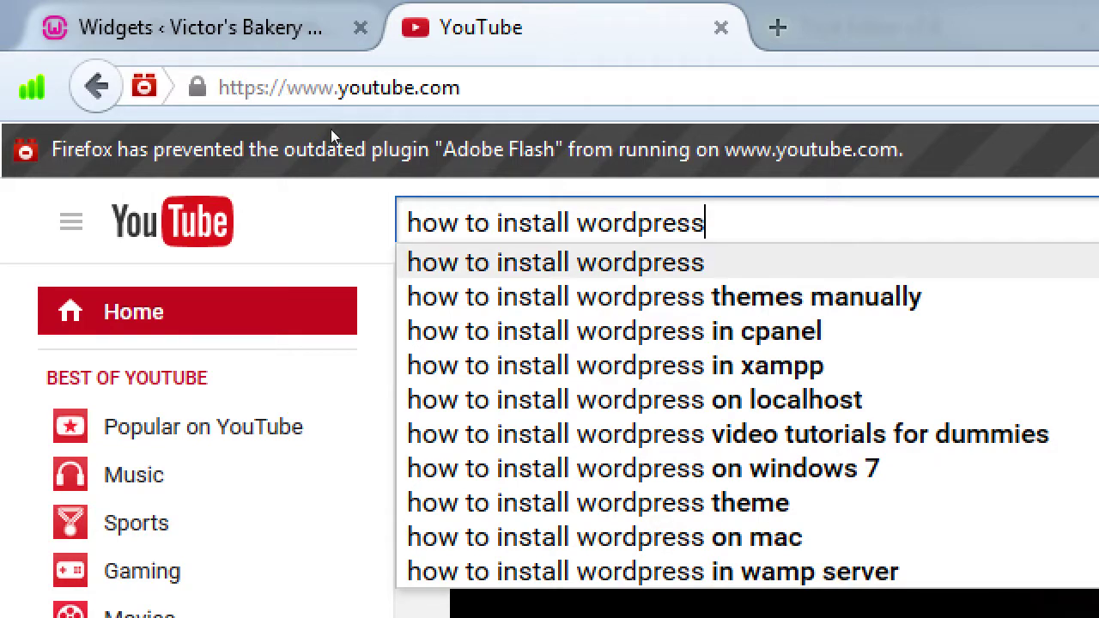
key(Return)
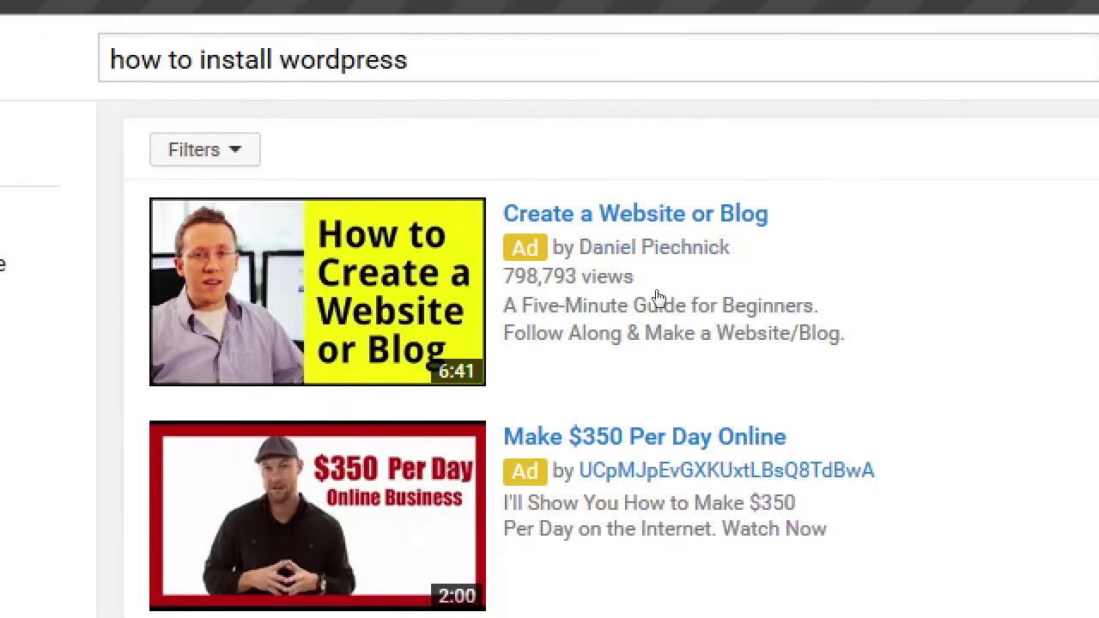
Open the "How to Install WordPress" video by LearnWebCode from the results and pause it.
scroll(444, 514, down, 2)
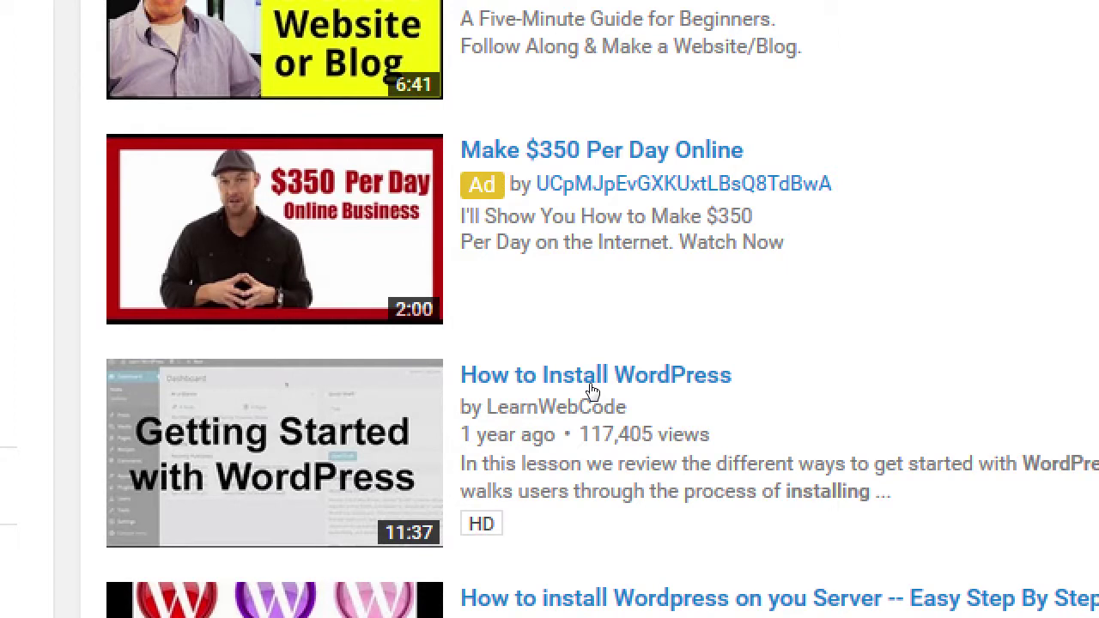
click(509, 416)
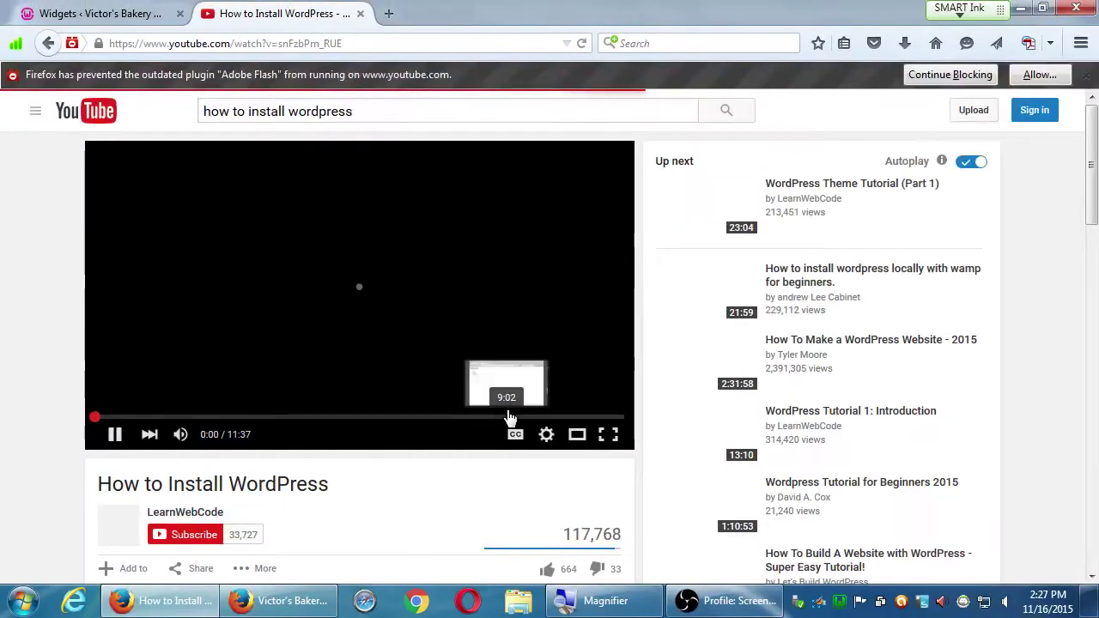
click(114, 433)
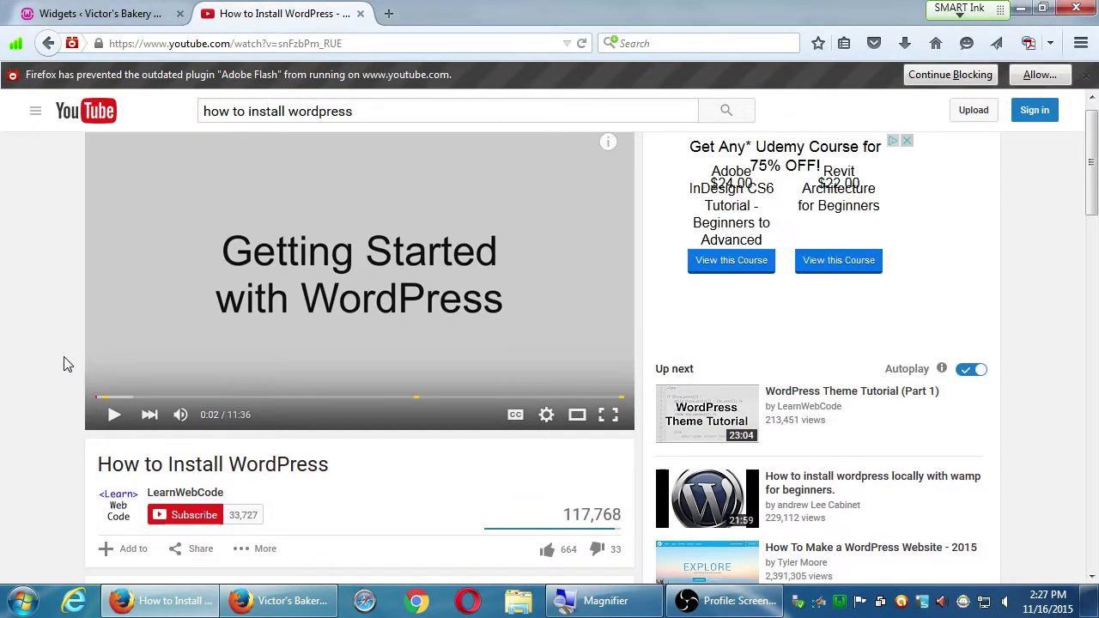
Show the video's sharing options, switch to the Embed version and copy the whole iframe code.
scroll(22, 335, down, 2)
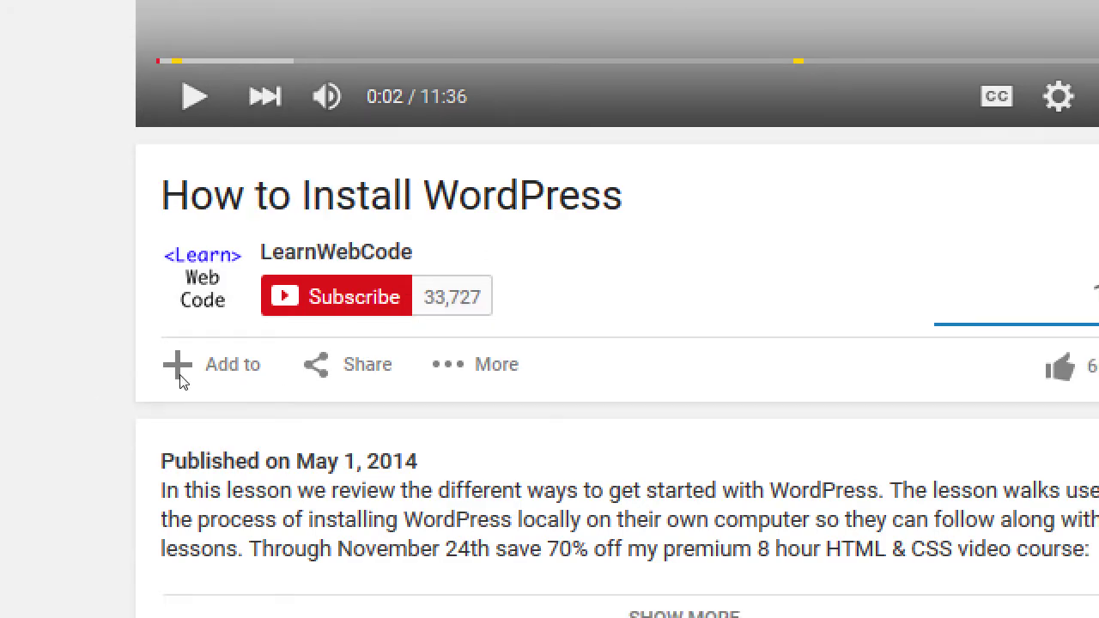
drag(189, 196, 603, 196)
click(604, 195)
click(347, 364)
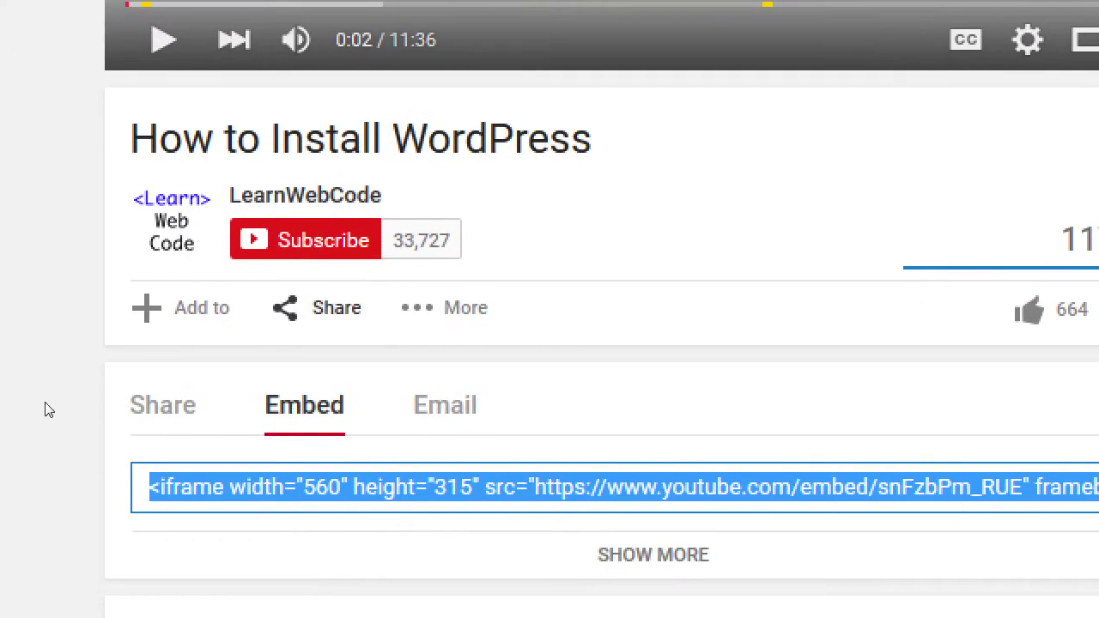
click(196, 316)
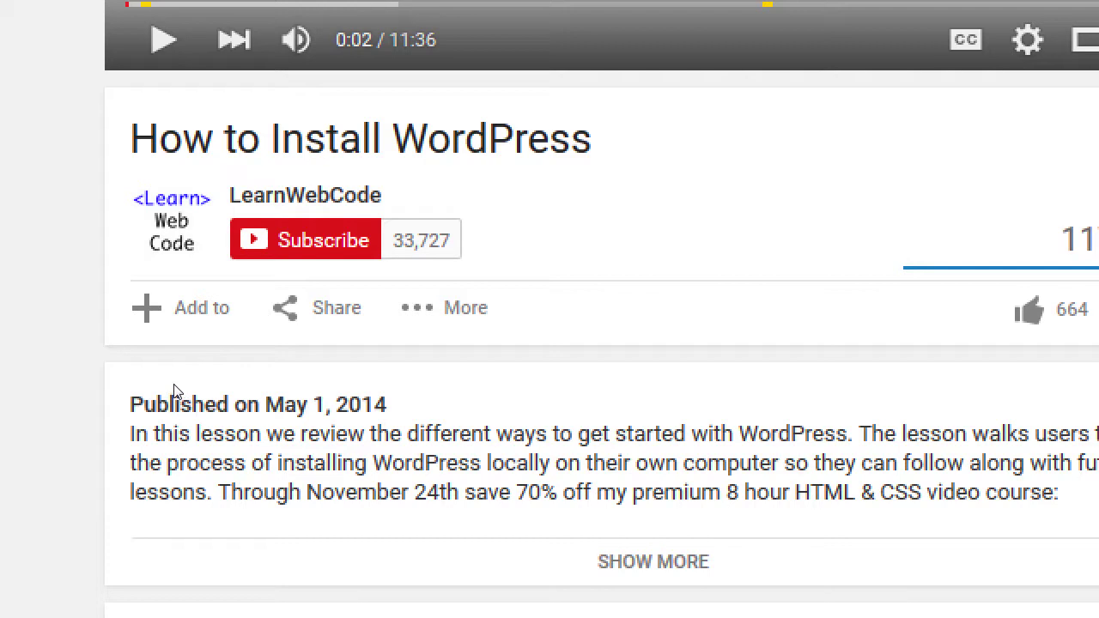
click(115, 417)
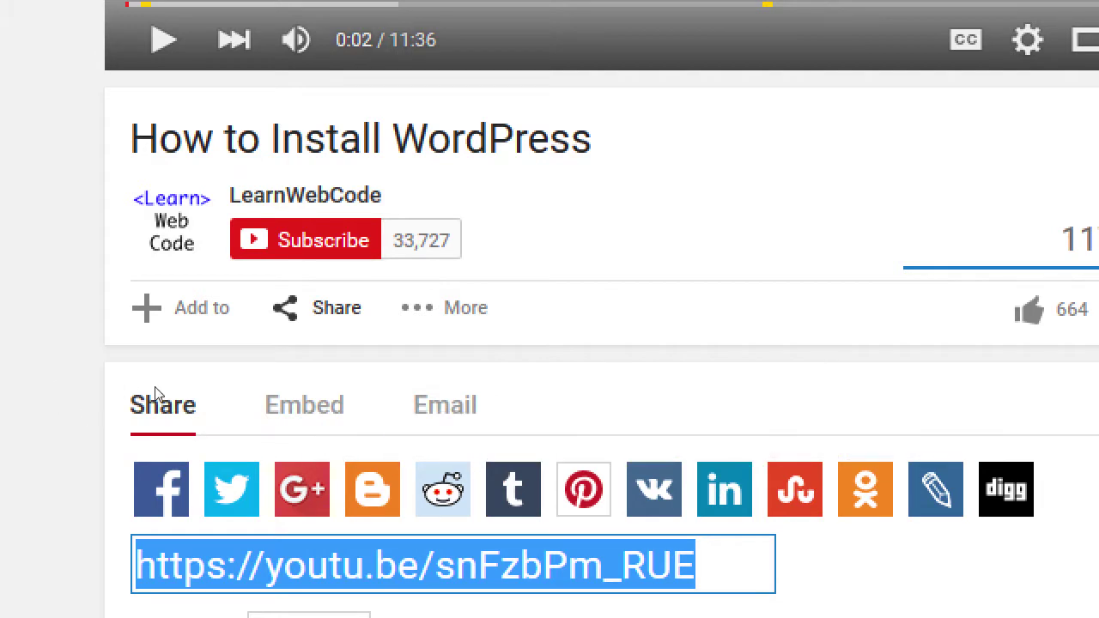
click(188, 417)
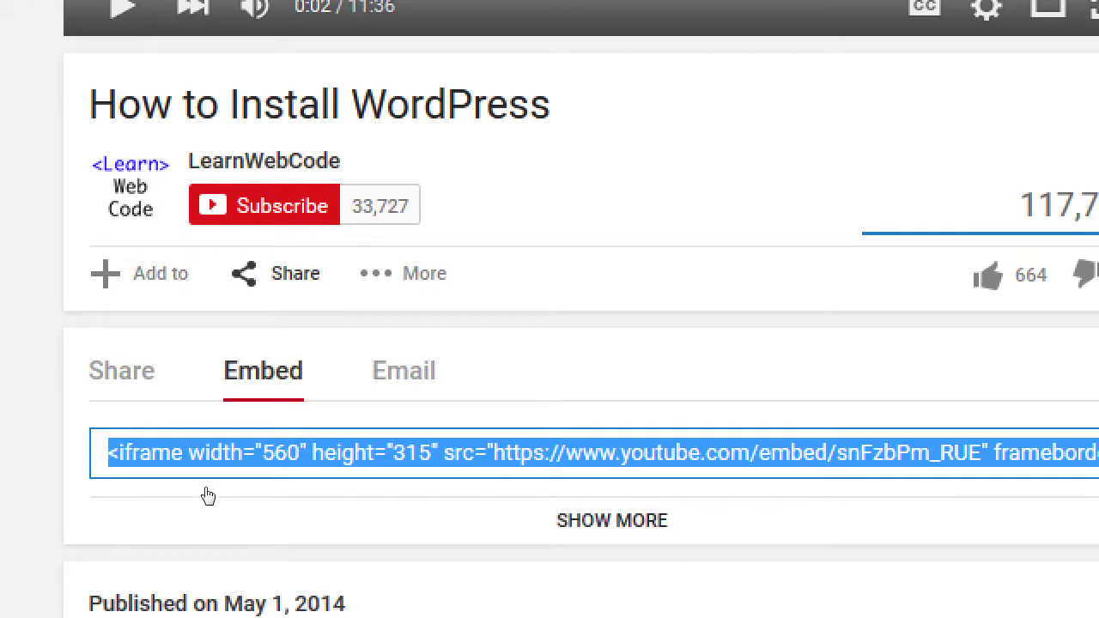
right_click(307, 454)
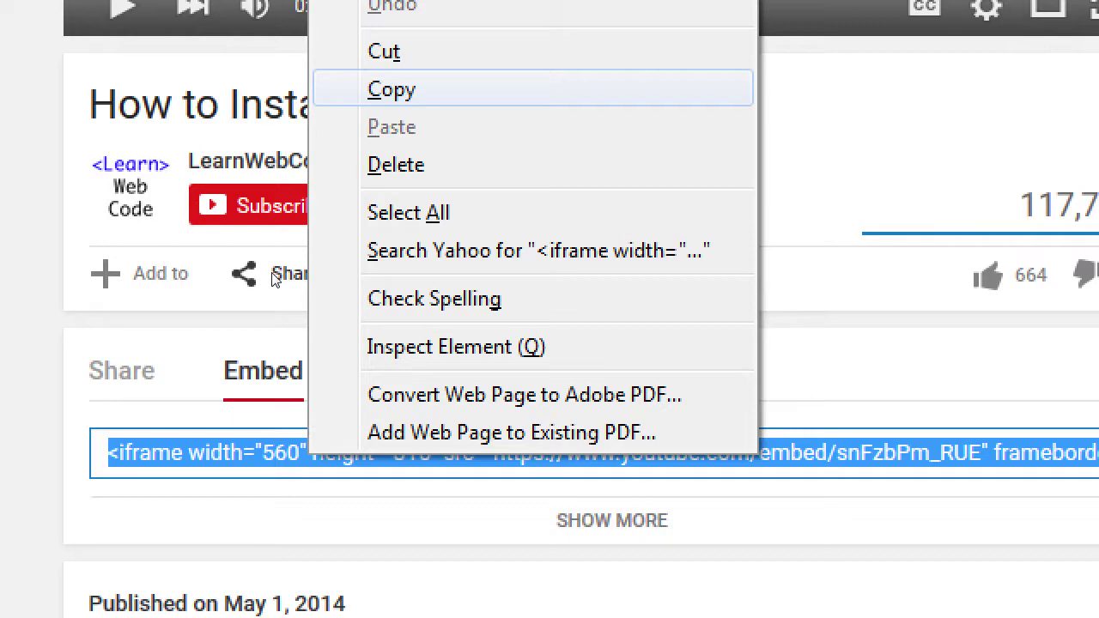
key(Return)
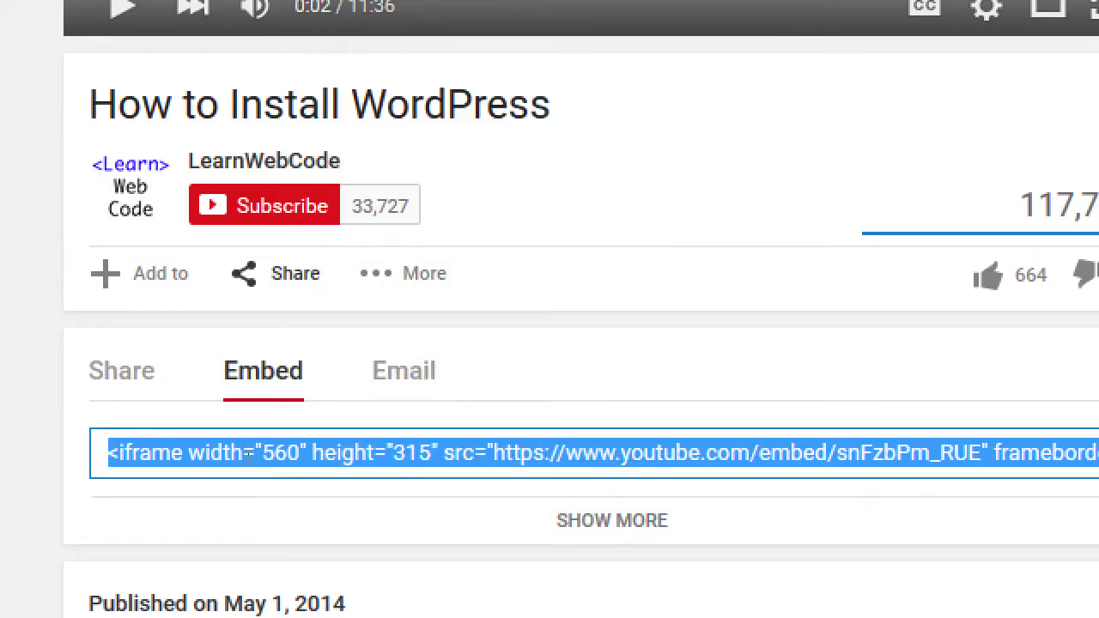
right_click(247, 452)
click(464, 81)
Return to the Widgets page, paste the iframe embed code into the "Watch my video" widget's content and save it.
click(63, 19)
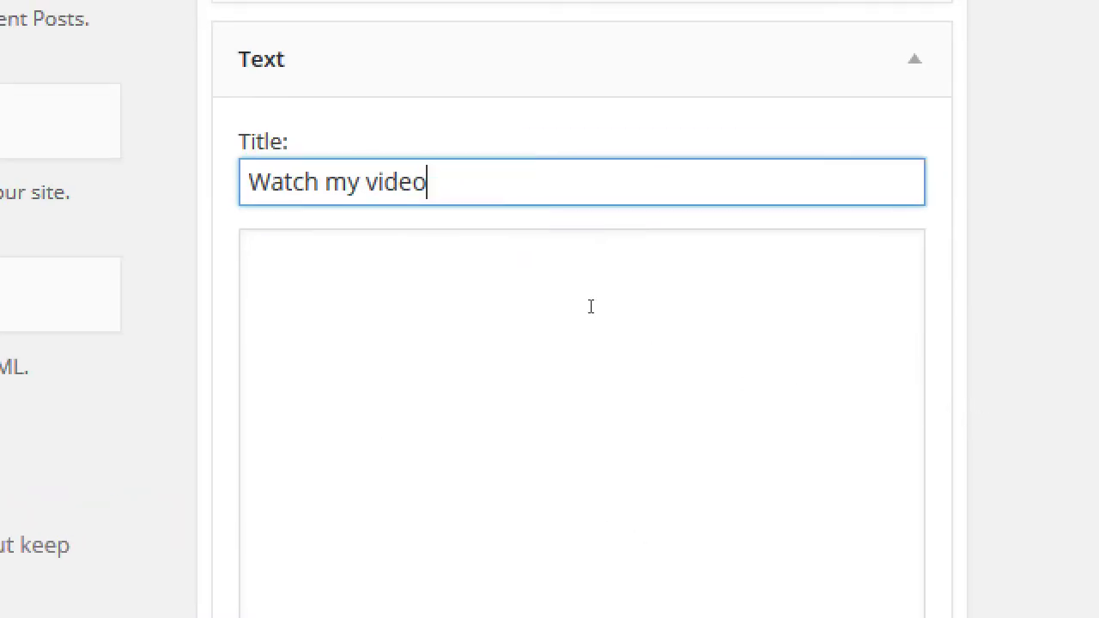
click(1027, 309)
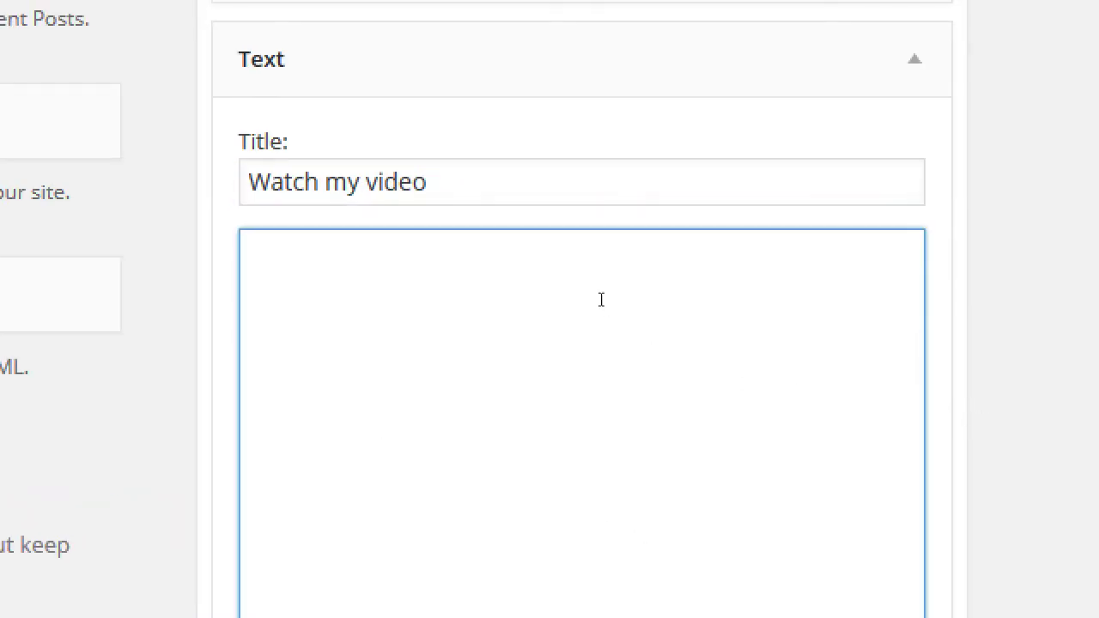
right_click(583, 313)
key(Down)
key(Down)
key(Down)
key(Down)
key(Return)
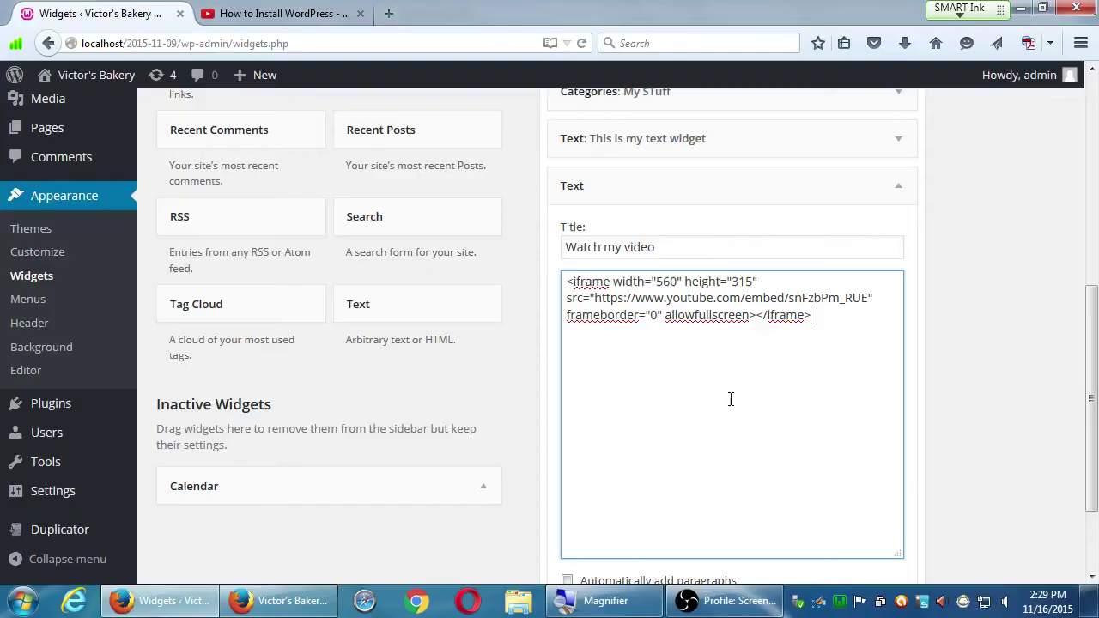
scroll(845, 474, down, 2)
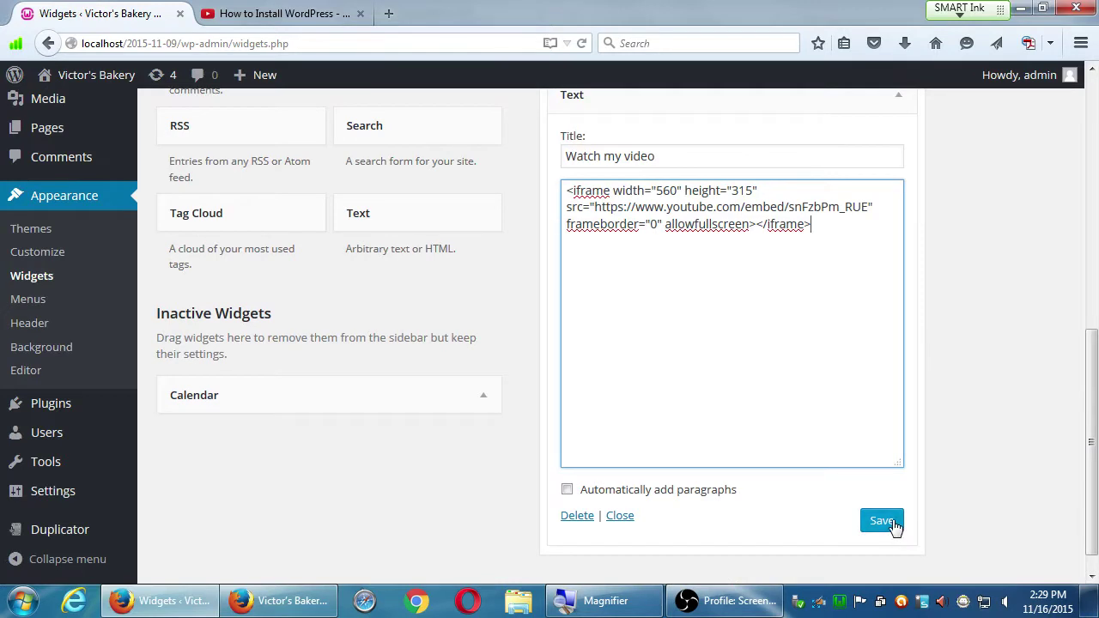
click(886, 521)
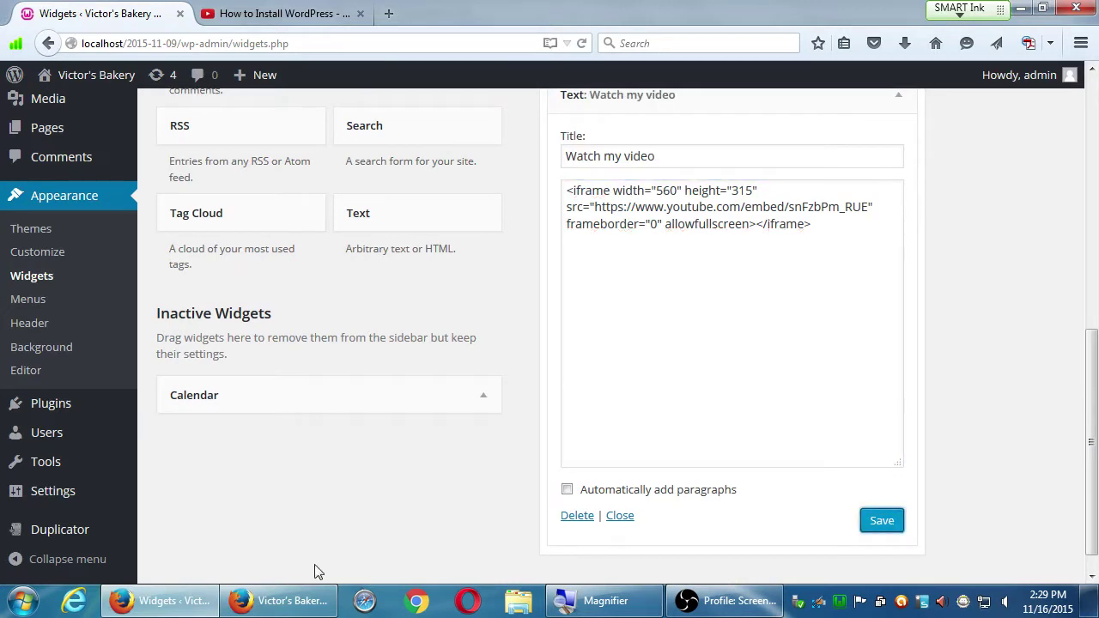
Reload the Victor's Bakery home page and view the "Watch my video" widget at the end of the sidebar.
click(295, 604)
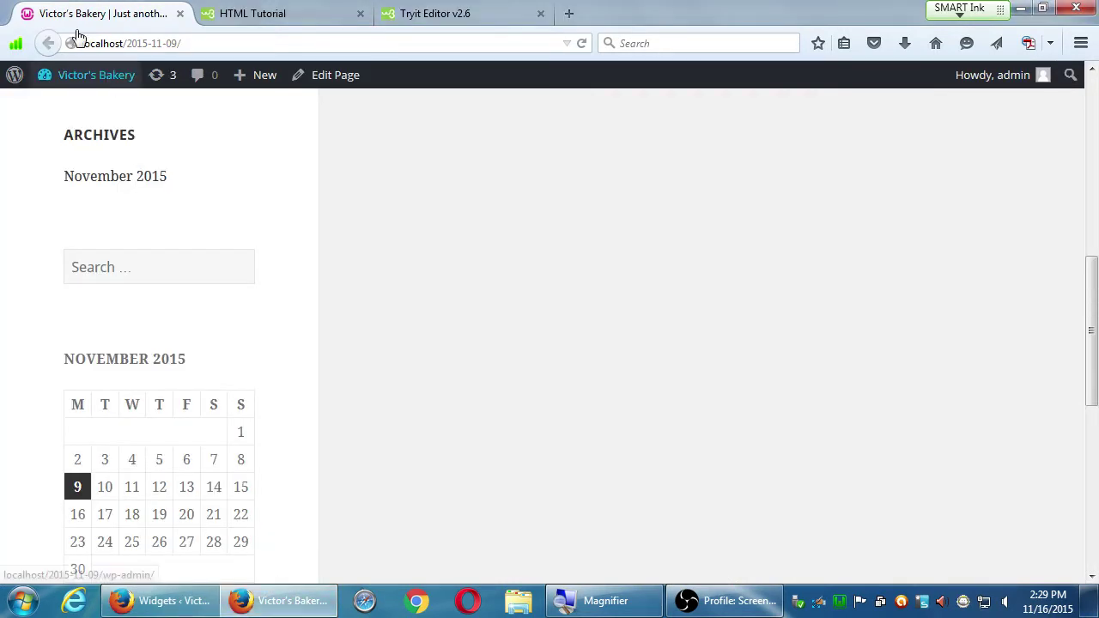
click(584, 43)
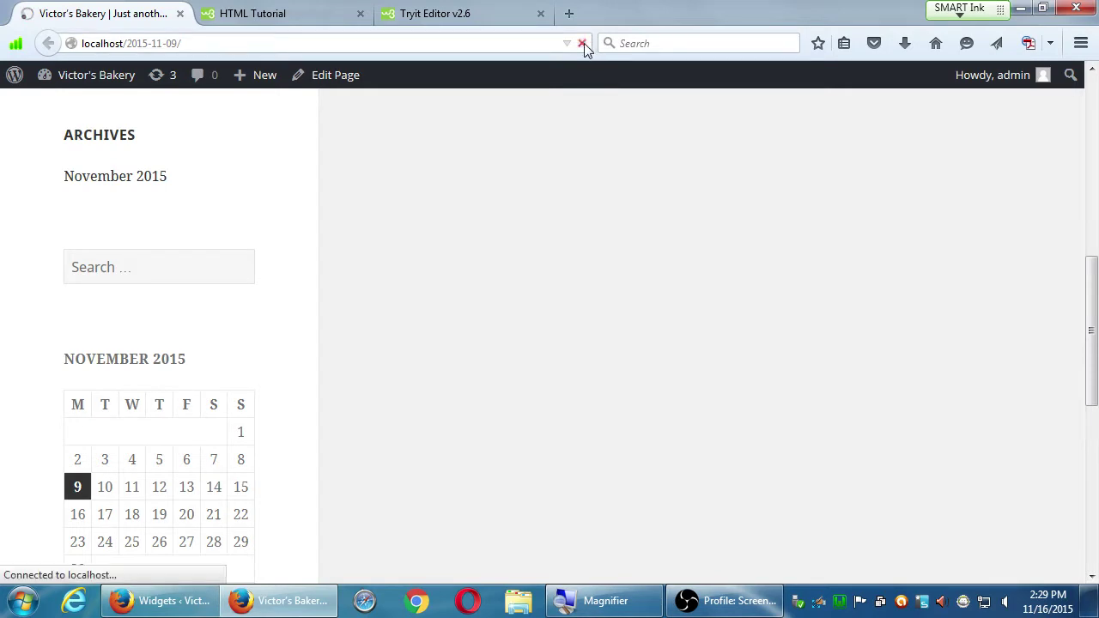
scroll(309, 310, down, 5)
scroll(318, 322, down, 10)
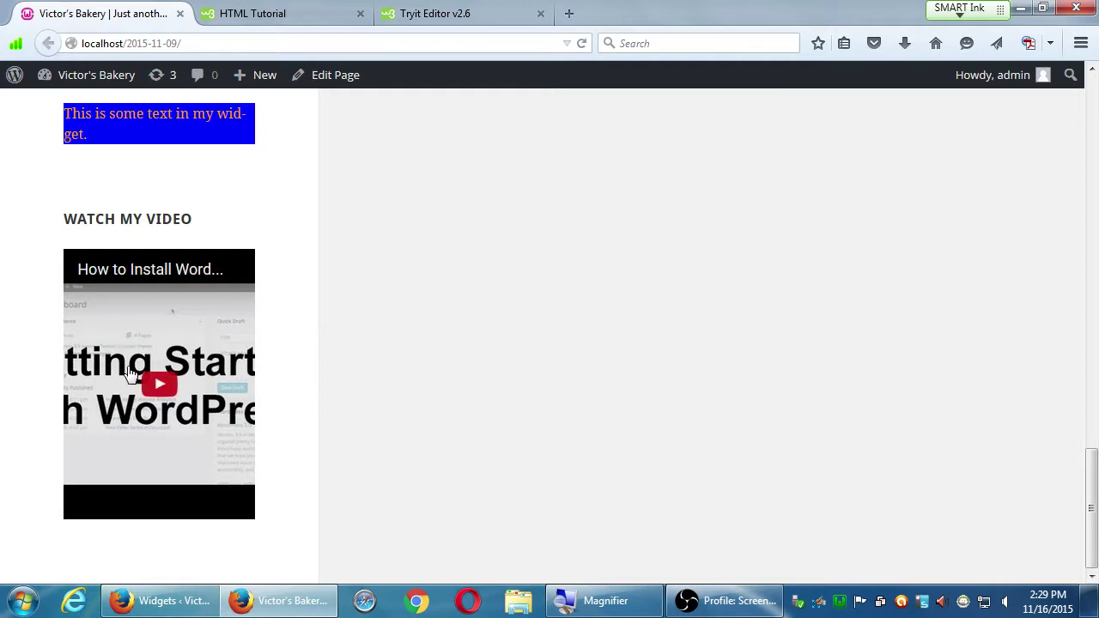
Play the embedded video in the sidebar widget, pause it and resume playback.
click(158, 384)
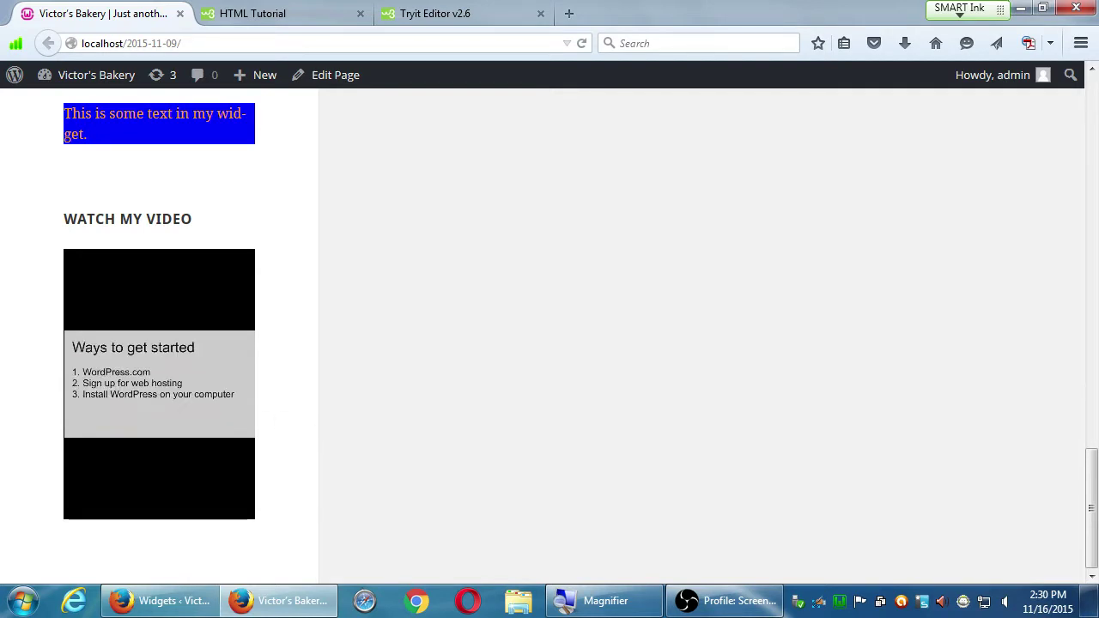
click(93, 504)
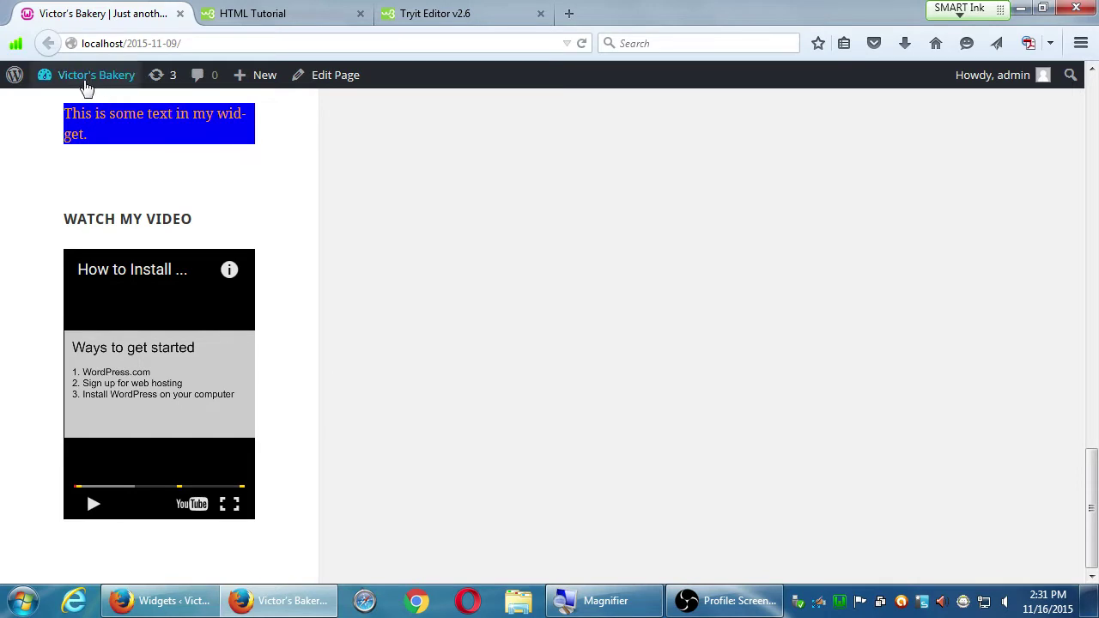
mouse_move(85, 82)
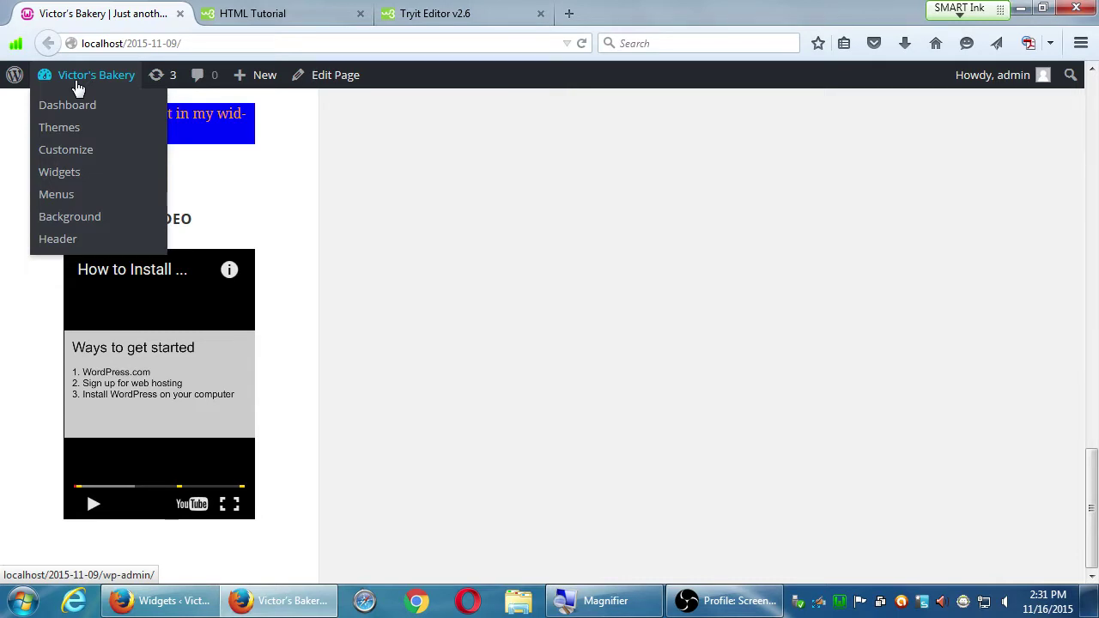
click(94, 512)
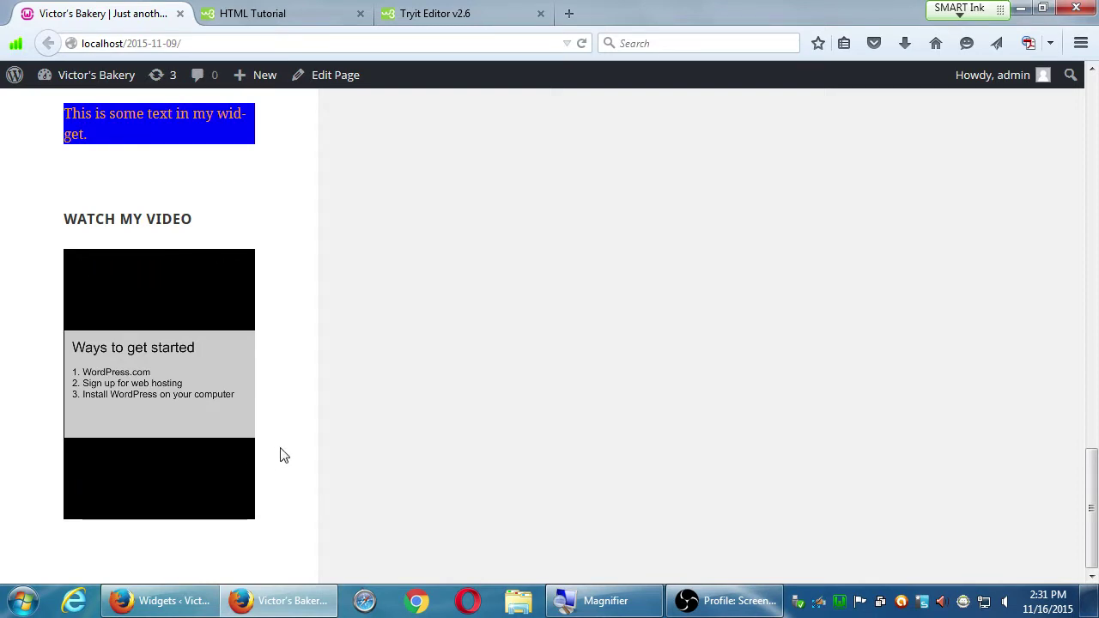
Pause the video playing in the "Watch my video" sidebar widget.
mouse_move(120, 444)
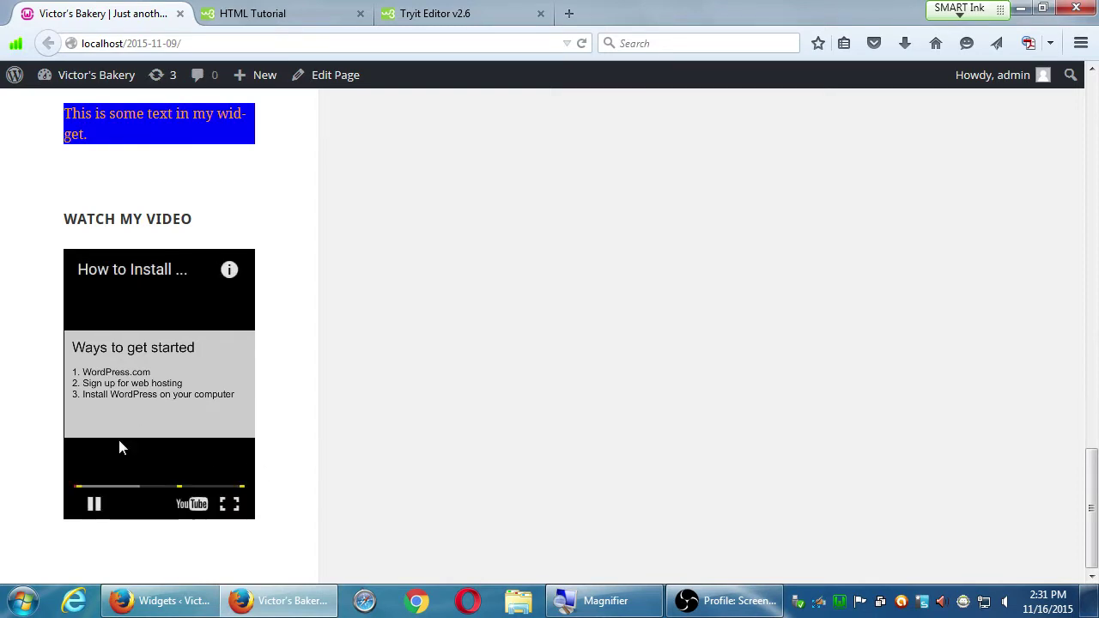
click(95, 505)
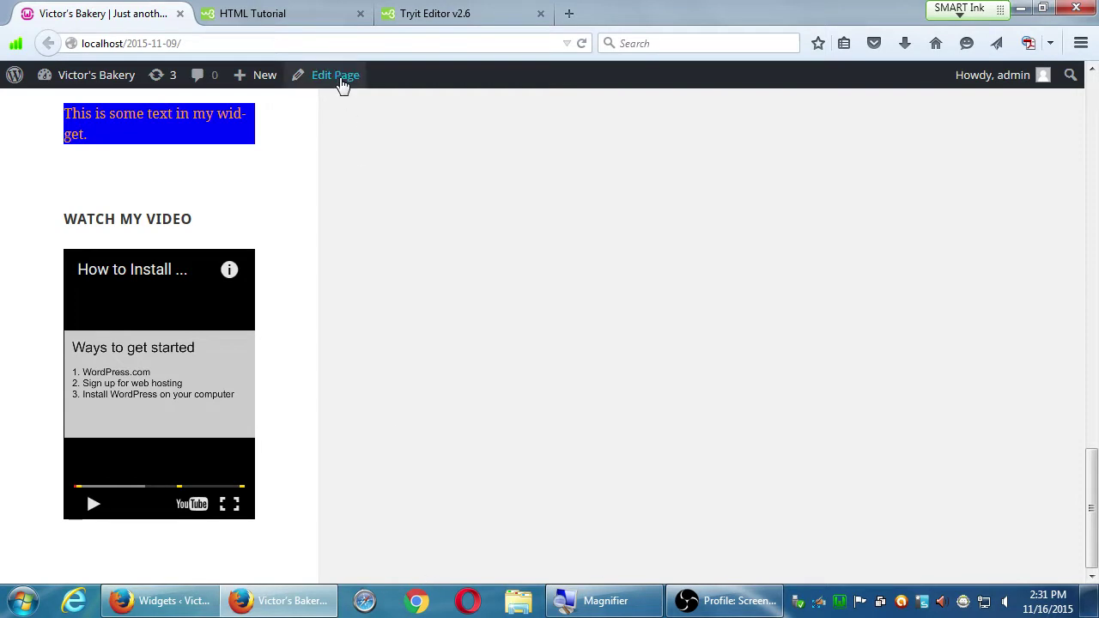
Return to the YouTube page of the "How to Install WordPress" video and dismiss the blocked Adobe Flash notice.
click(214, 604)
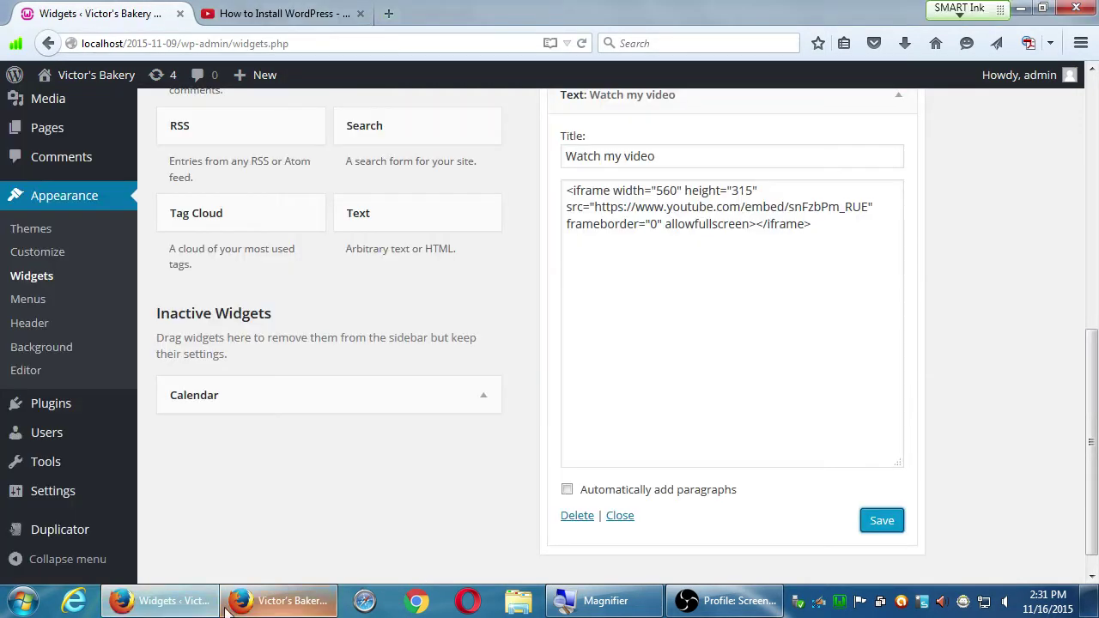
click(270, 13)
click(62, 322)
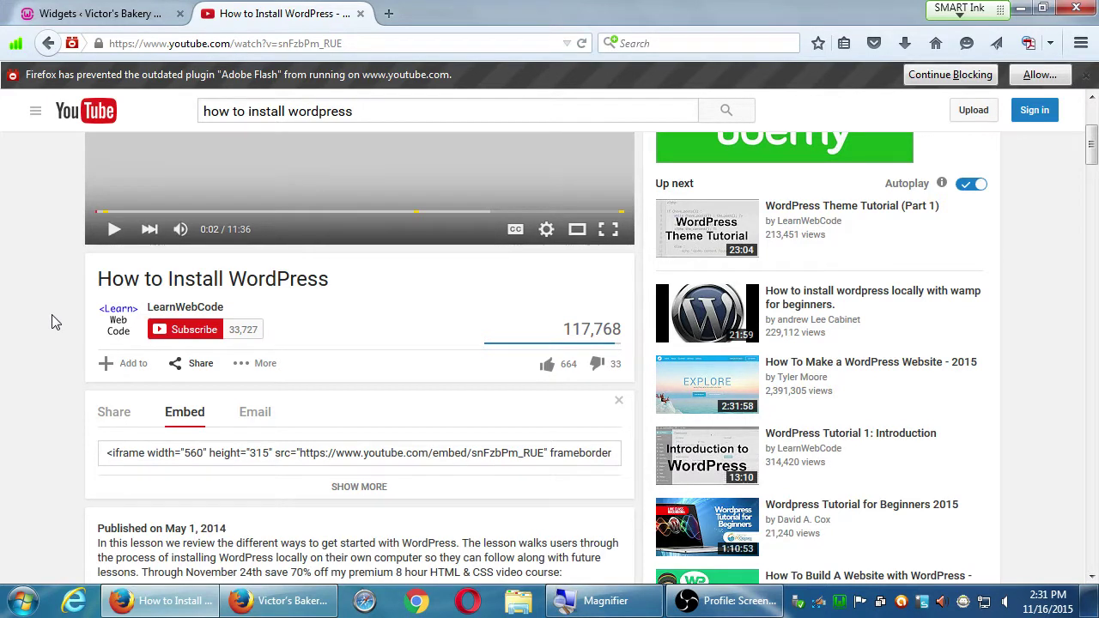
click(1086, 75)
scroll(956, 263, up, 5)
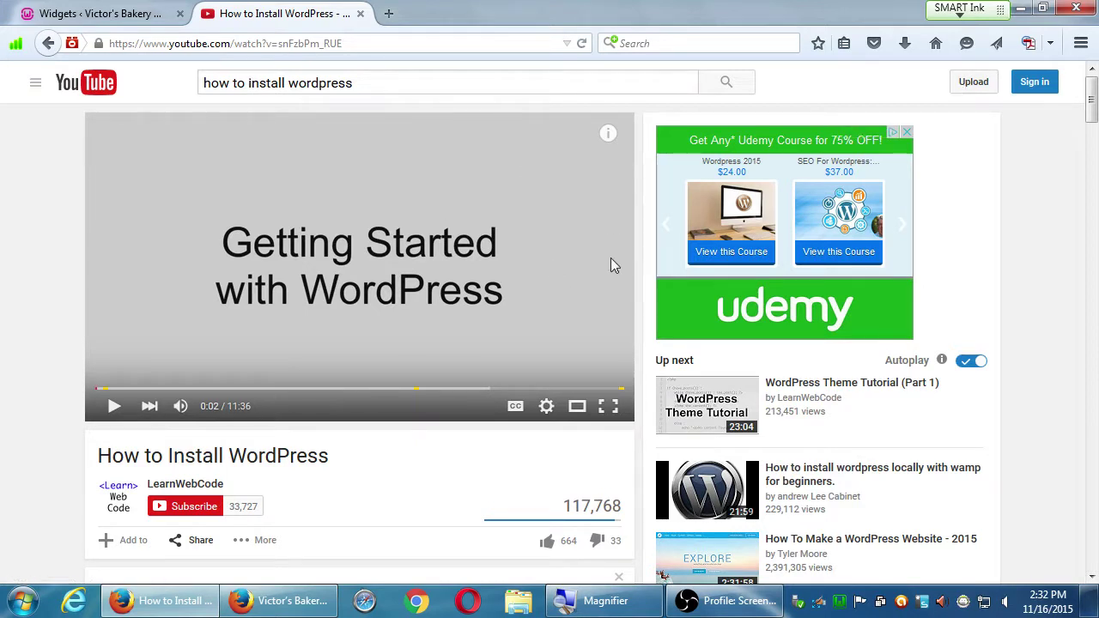
Glance at the embedded video on the Victor's Bakery home page and open vimeo.com in a new tab.
click(279, 601)
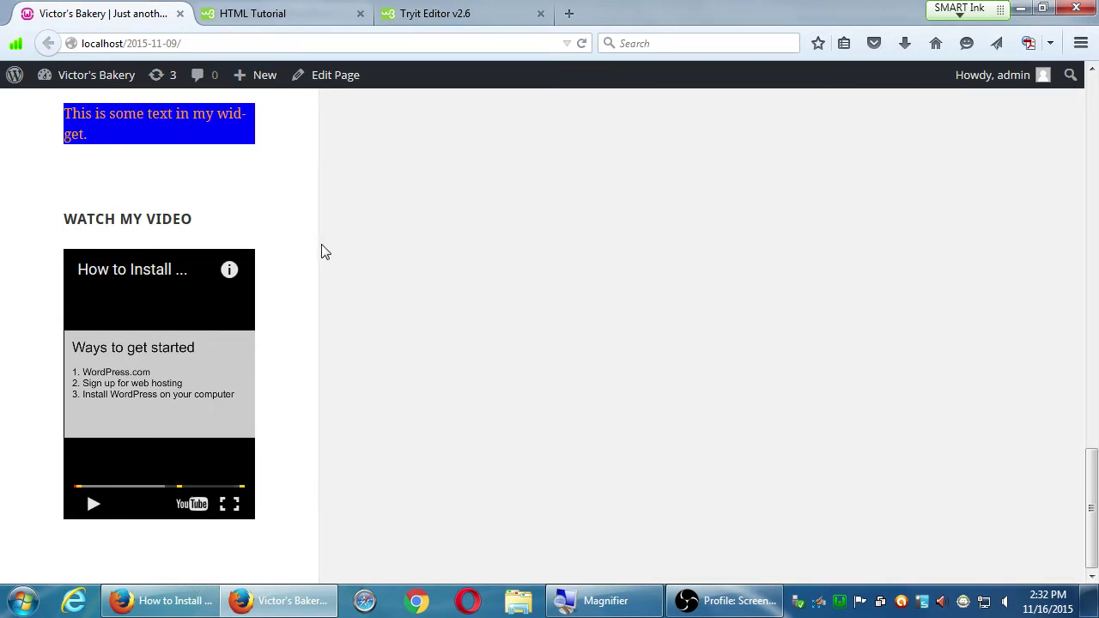
click(286, 613)
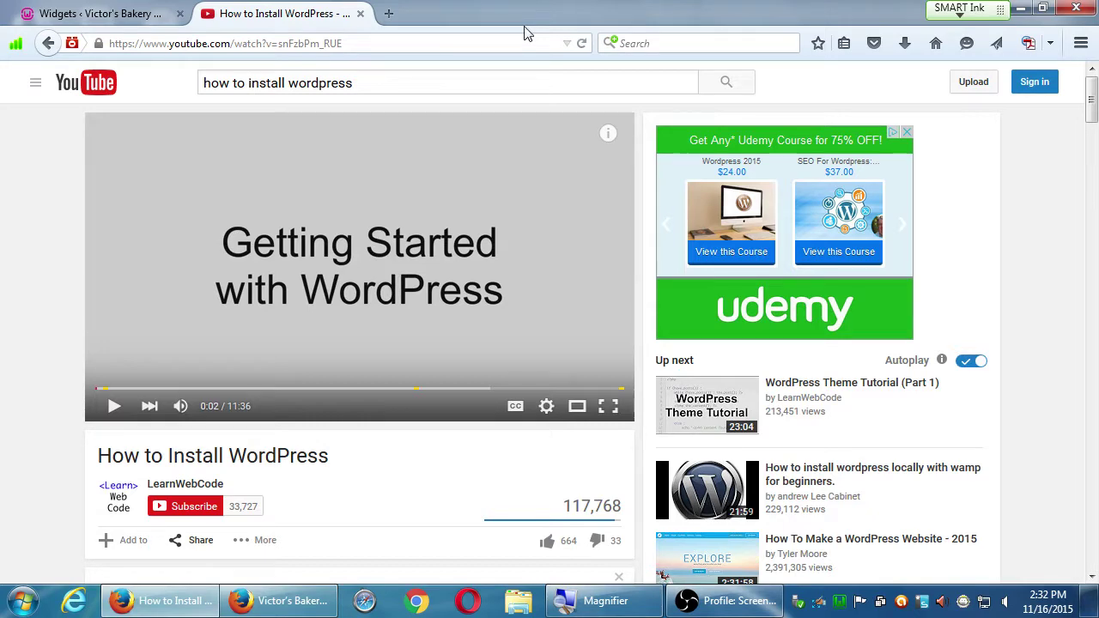
key(ctrl+t)
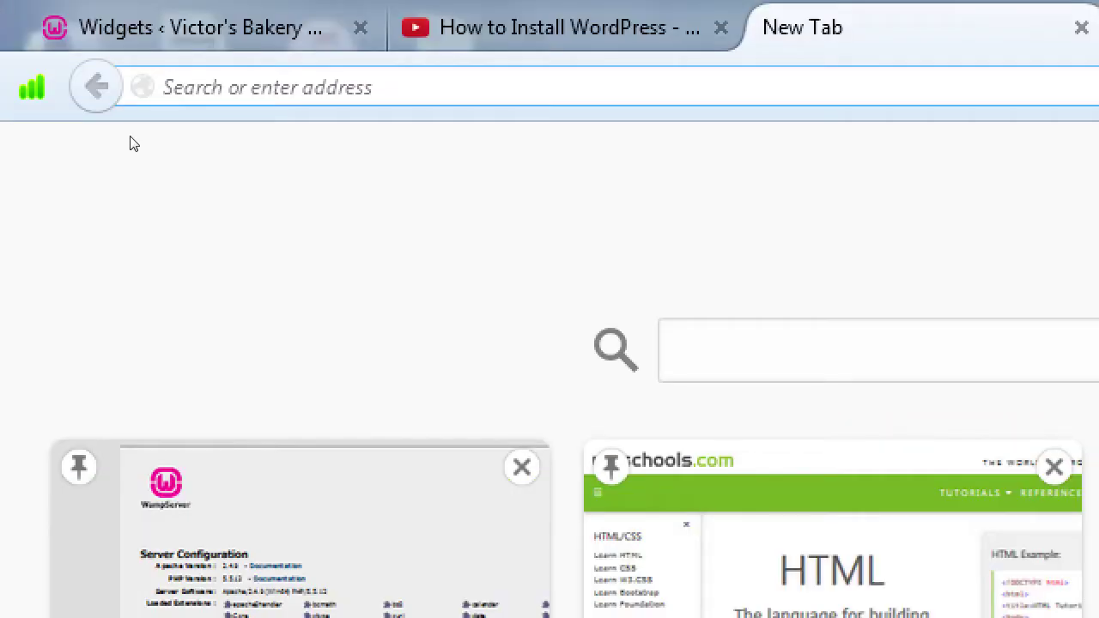
text(vimeco)
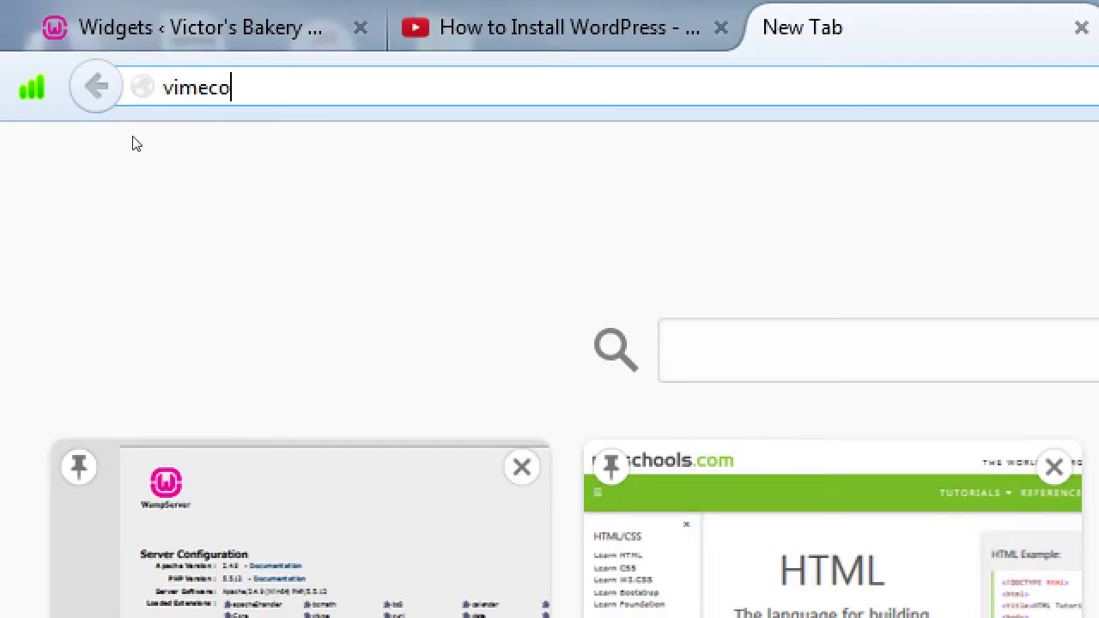
key(BackSpace)
key(BackSpace)
text(o.com)
key(Return)
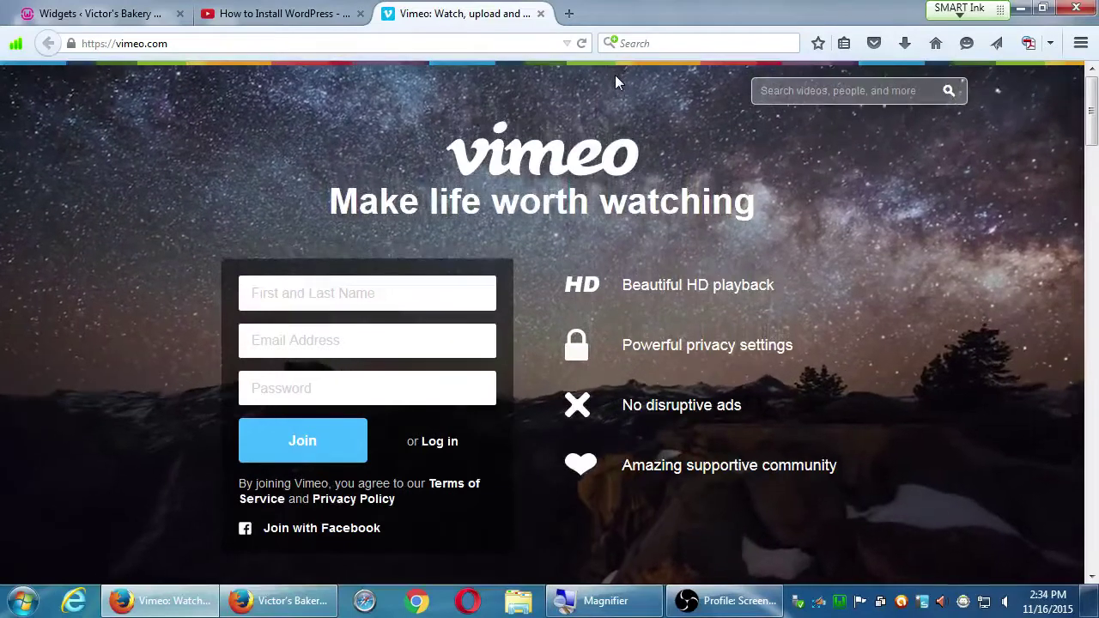
Open slideshare.net in another new tab.
click(567, 13)
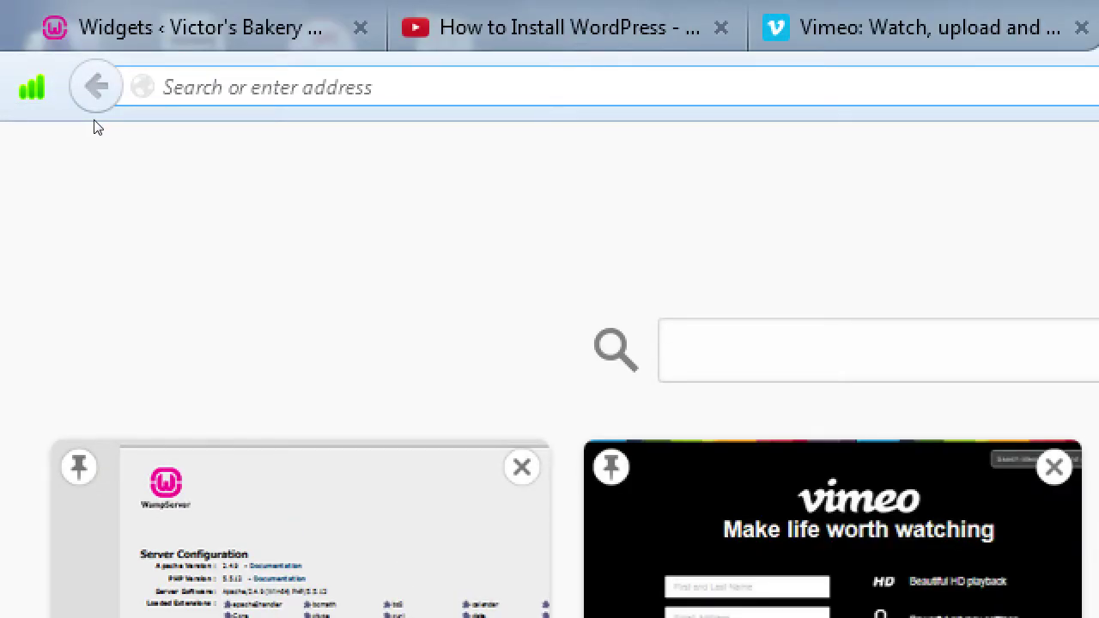
text(slidesh)
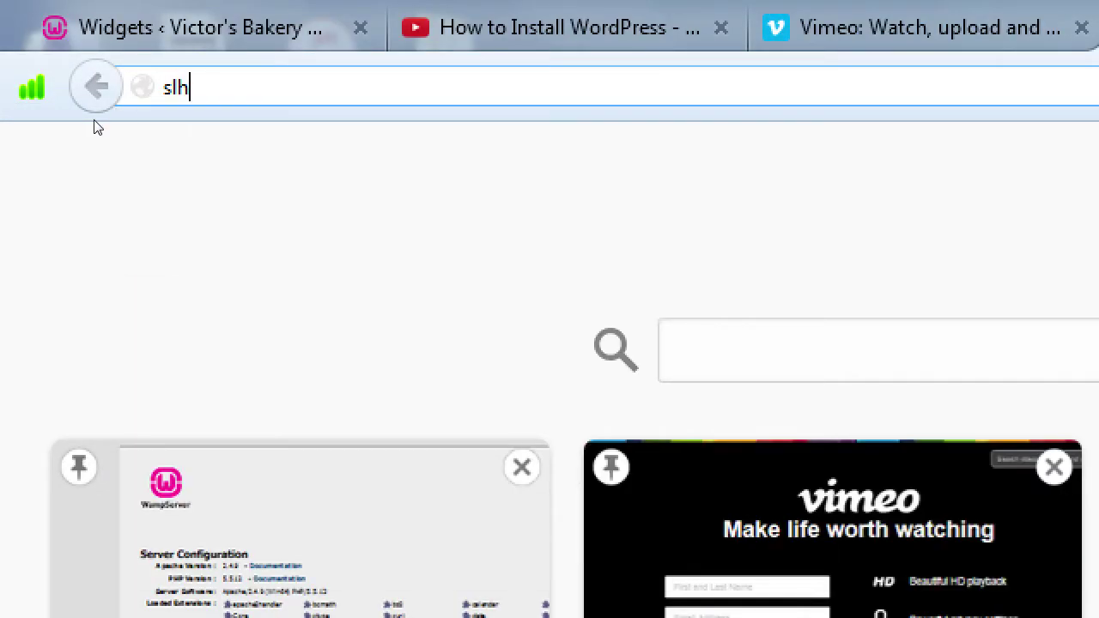
key(BackSpace)
text(ideshare.net)
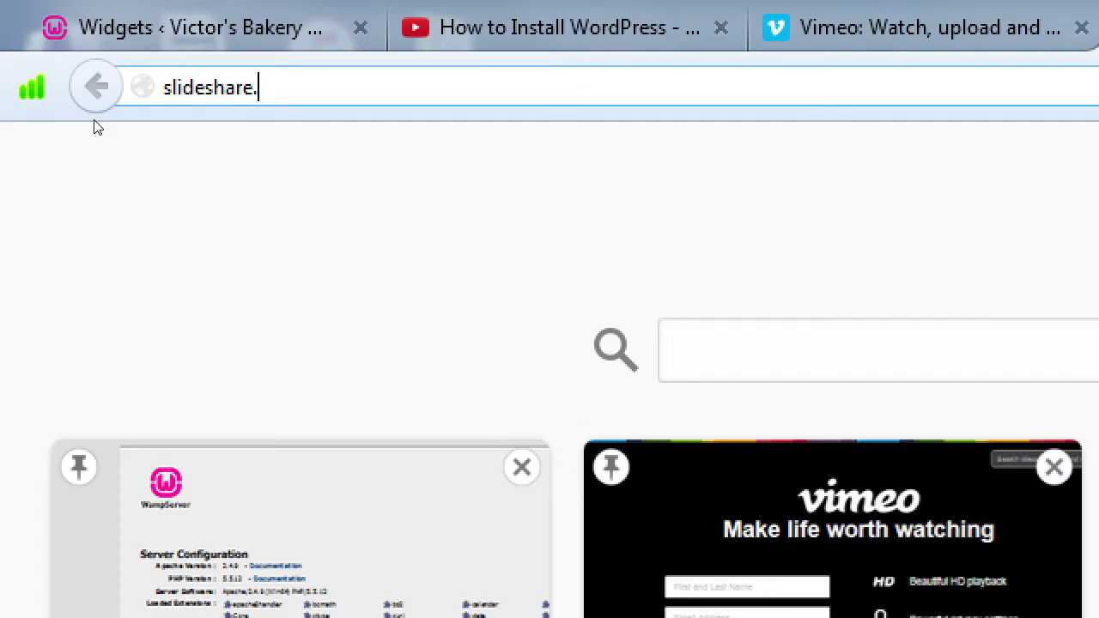
key(Return)
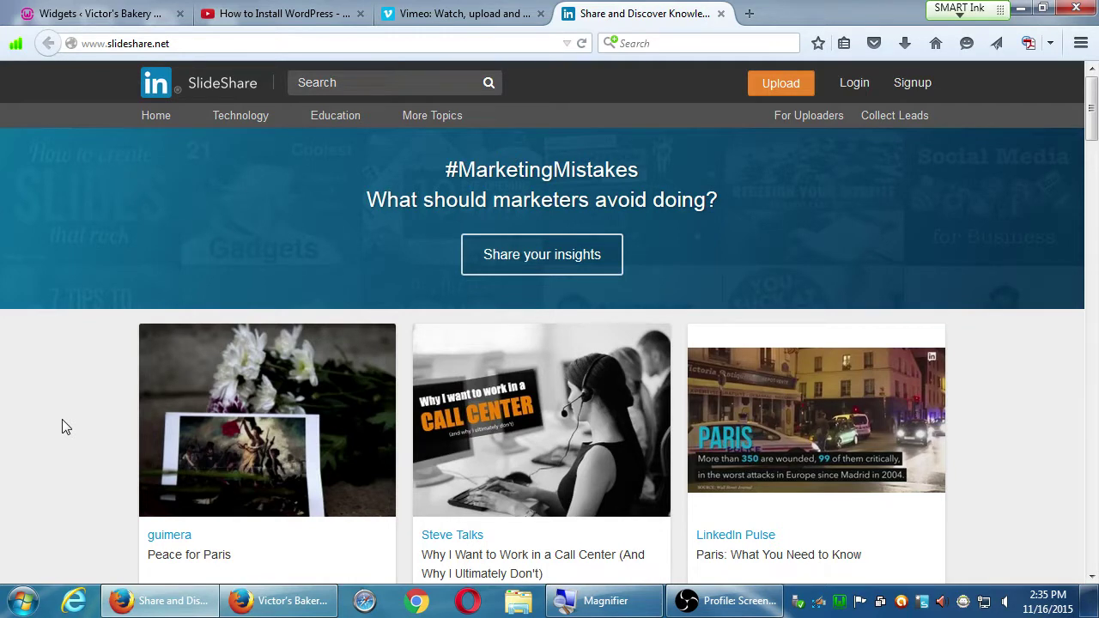
Find "Infographic: 5 Essential Marketing Workflows" under Featured SlideShares, view its sharing options and close them.
scroll(541, 458, down, 2)
scroll(541, 458, down, 4)
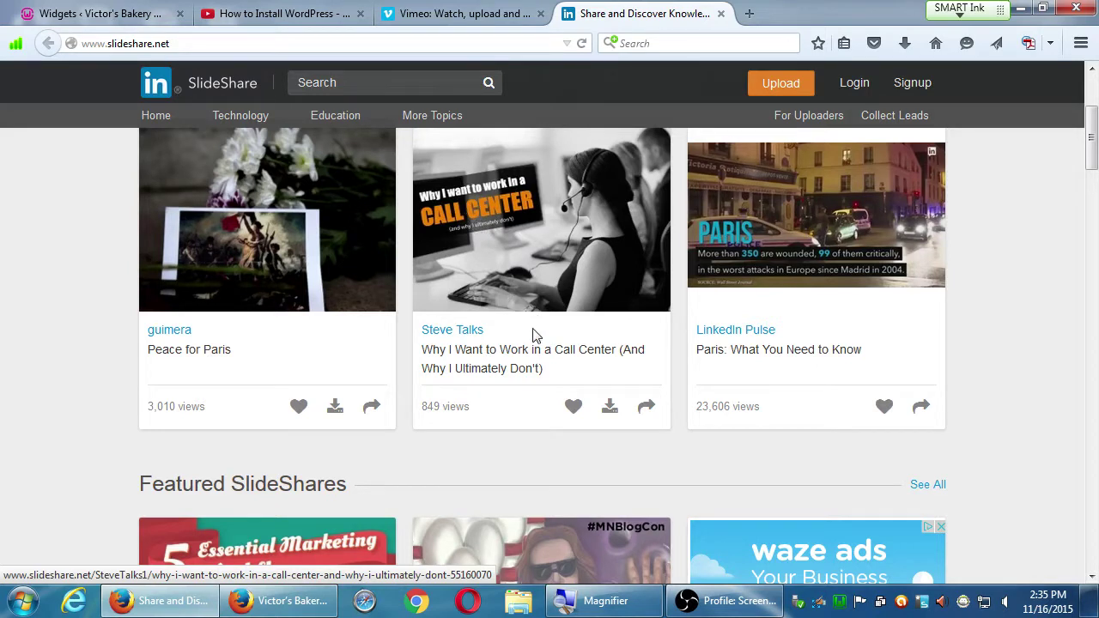
scroll(536, 343, down, 4)
scroll(206, 438, down, 4)
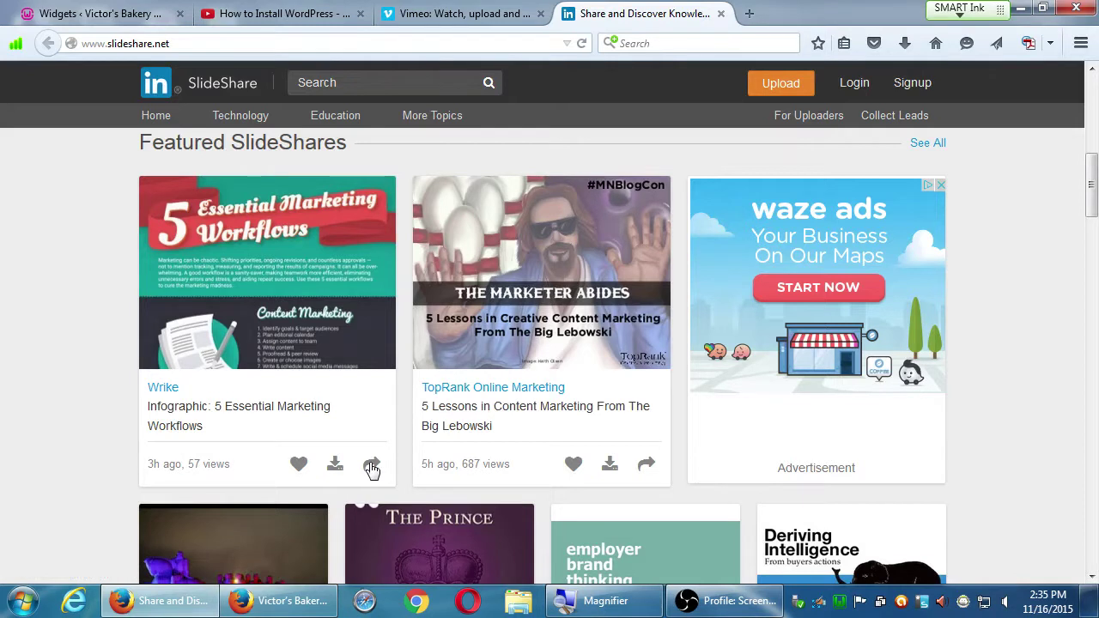
click(370, 461)
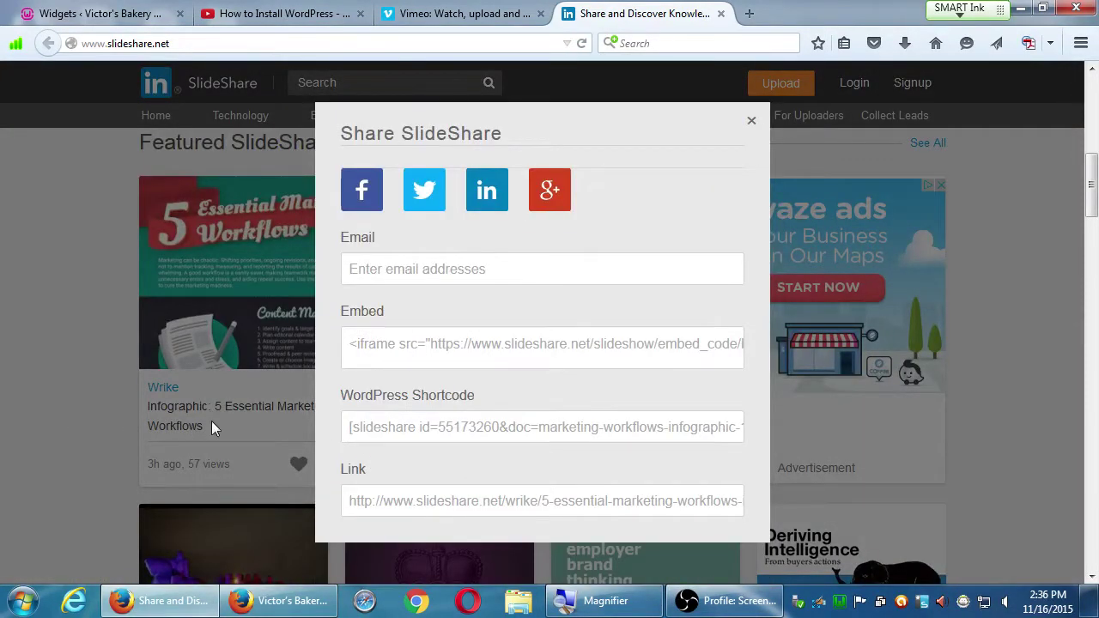
click(750, 125)
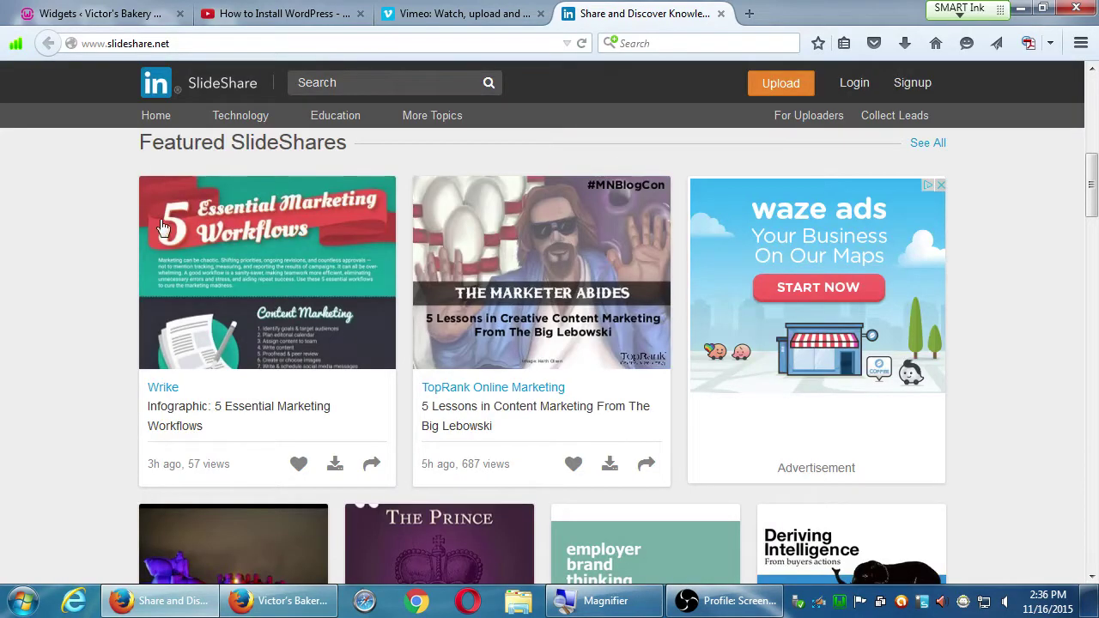
Reopen the marketing workflows infographic's sharing options, select its iframe embed code for viewing and close the dialog.
click(371, 463)
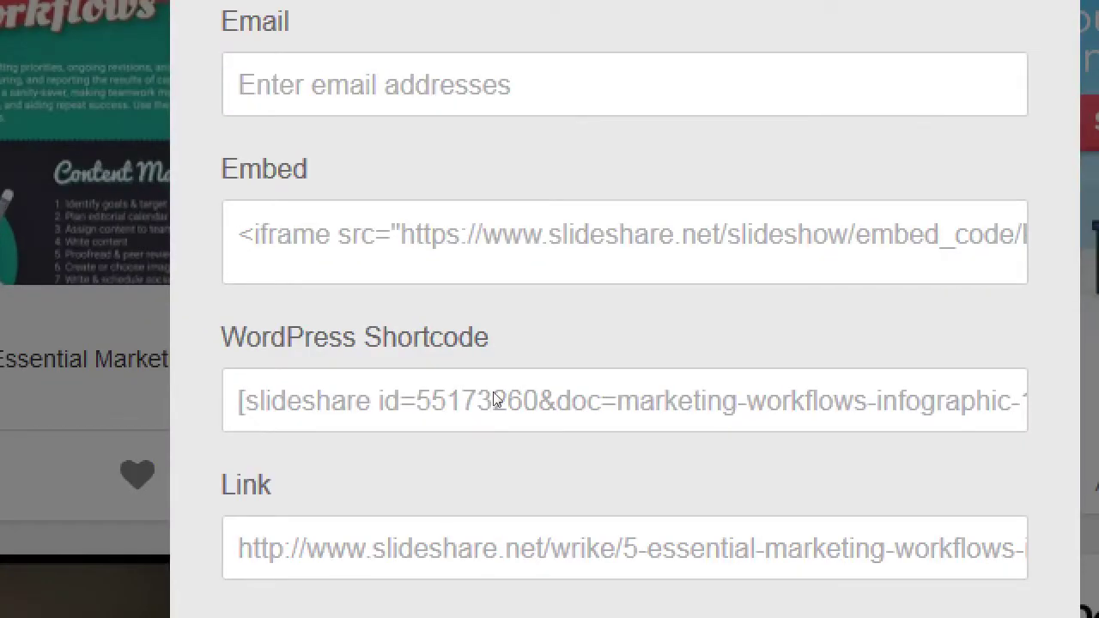
click(589, 235)
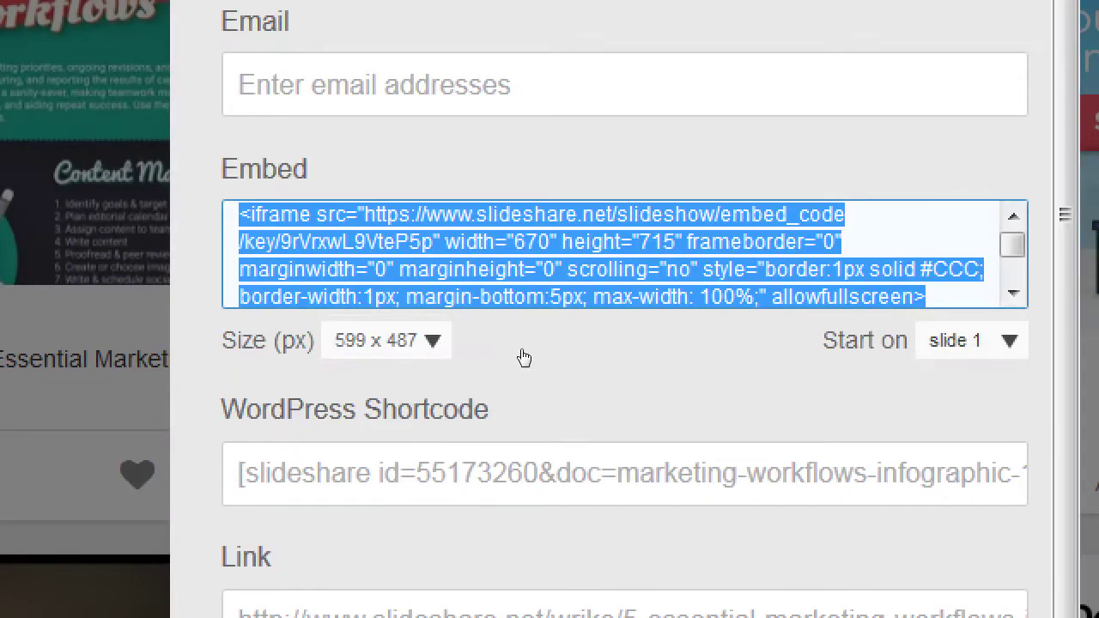
scroll(524, 357, down, 1)
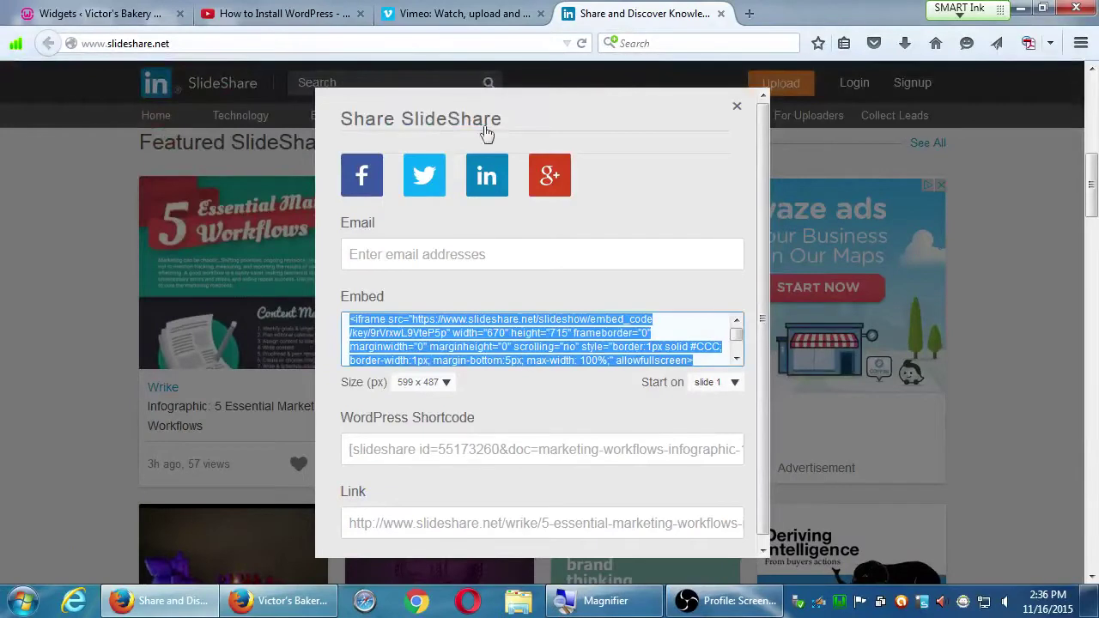
click(736, 106)
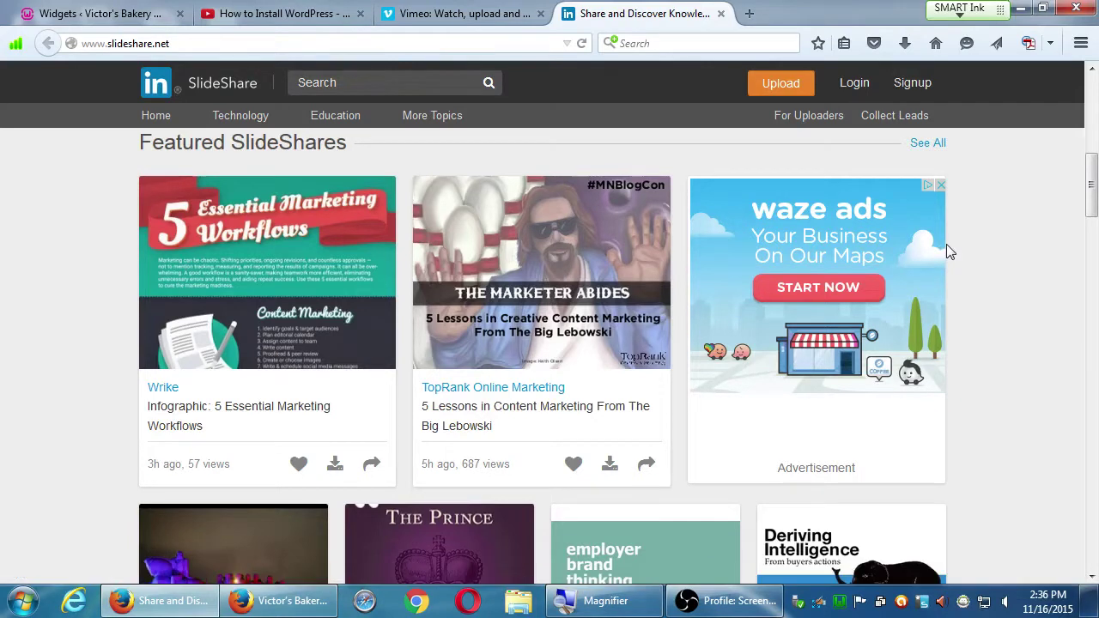
Browse the SlideShare home page and open the "Enabling Engineering Autonomy" presentation from the featured ones.
scroll(101, 266, down, 3)
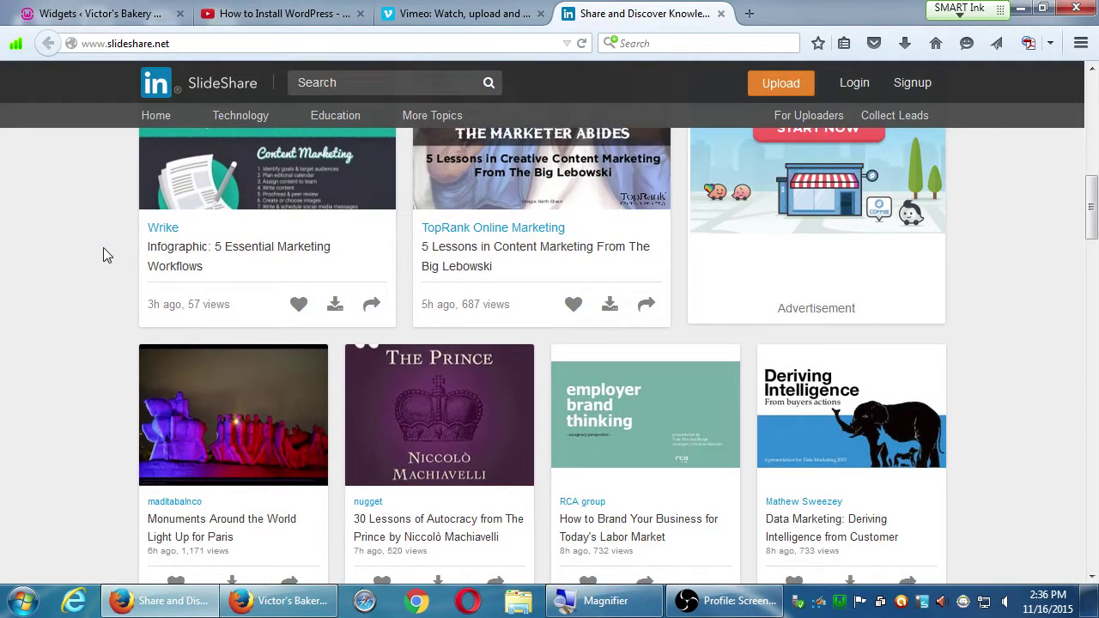
scroll(105, 247, up, 8)
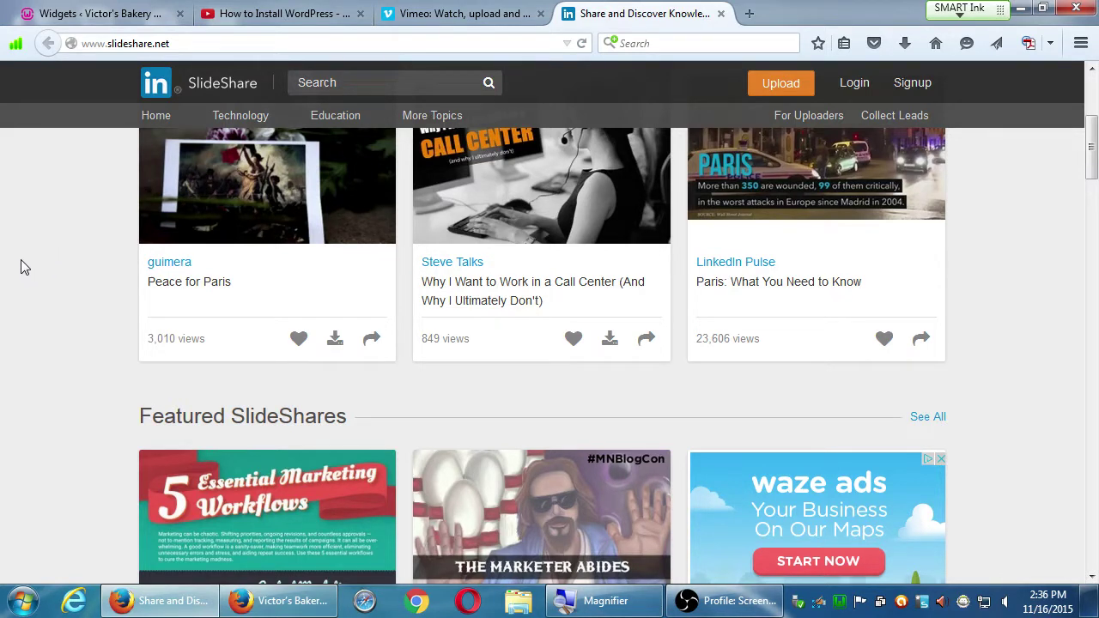
scroll(8, 270, up, 3)
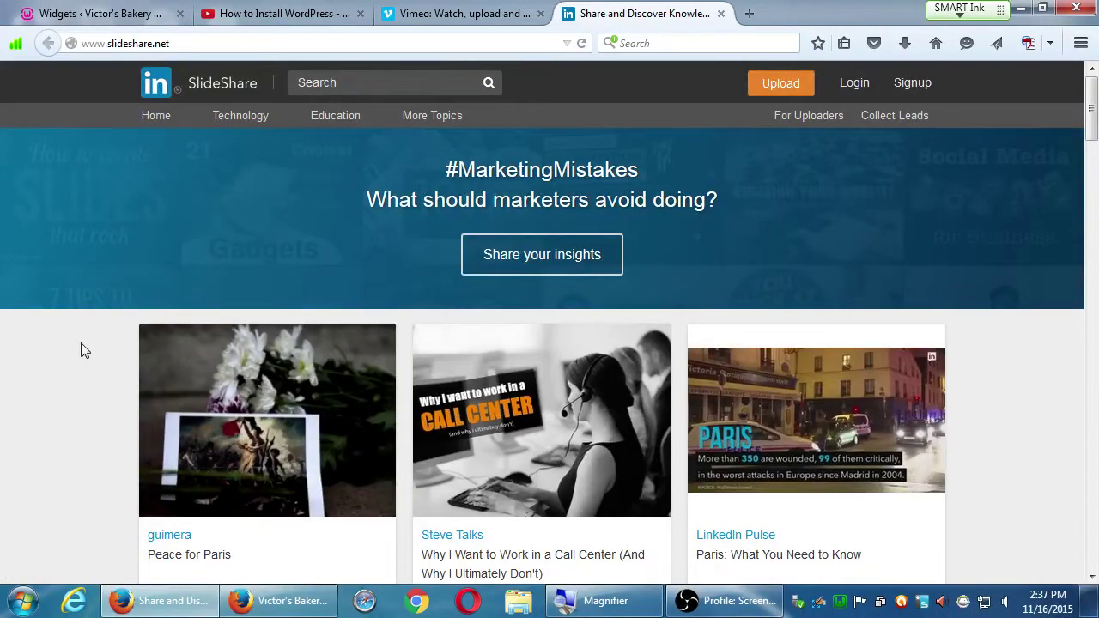
scroll(81, 343, down, 10)
scroll(81, 297, down, 5)
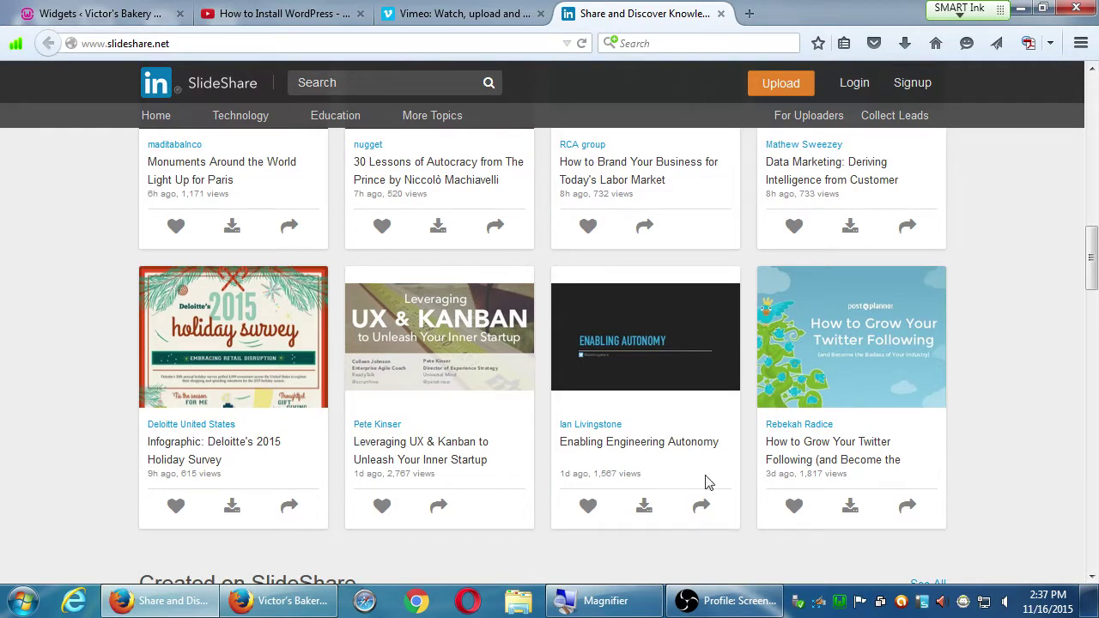
click(694, 375)
Look over the "Enabling Autonomy" presentation page, including the sharing options, description and comments below the slides.
scroll(344, 380, down, 4)
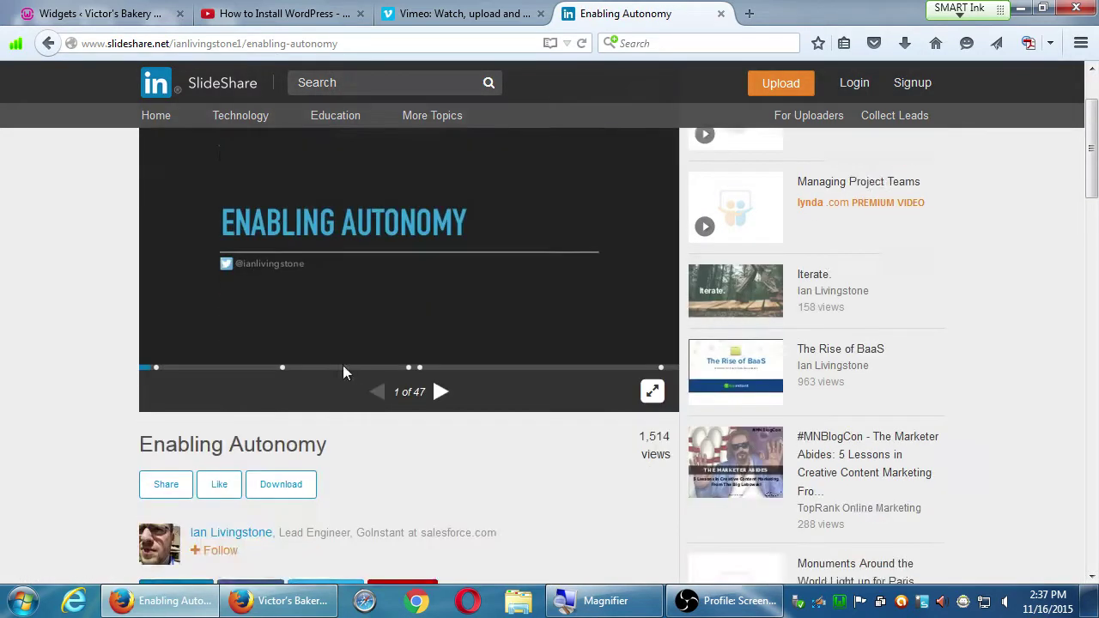
scroll(189, 457, down, 1)
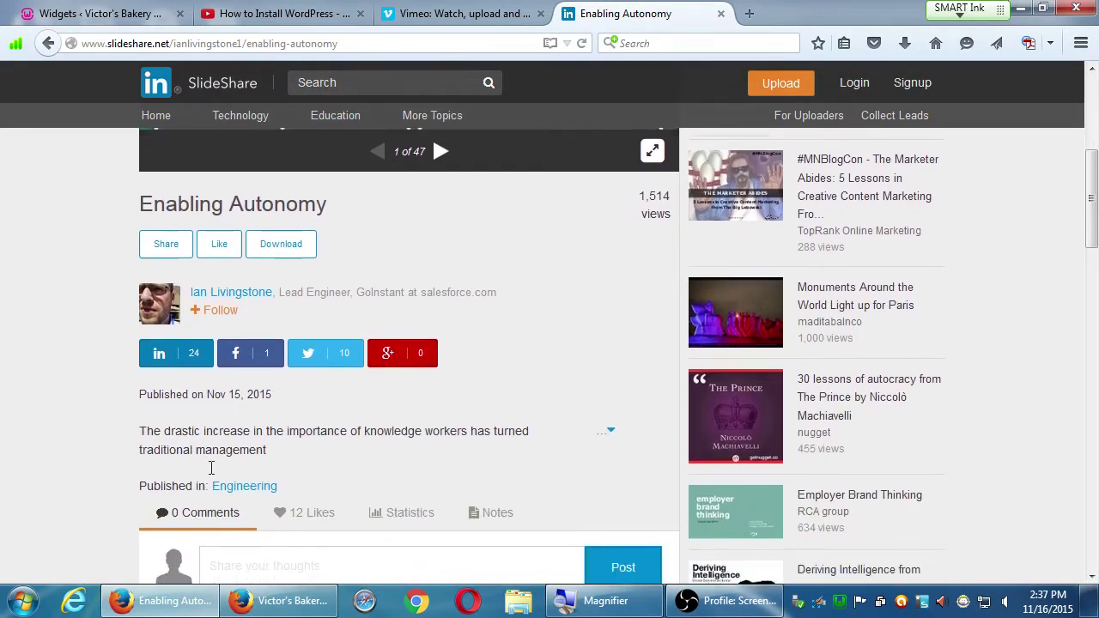
drag(224, 353, 297, 350)
click(314, 372)
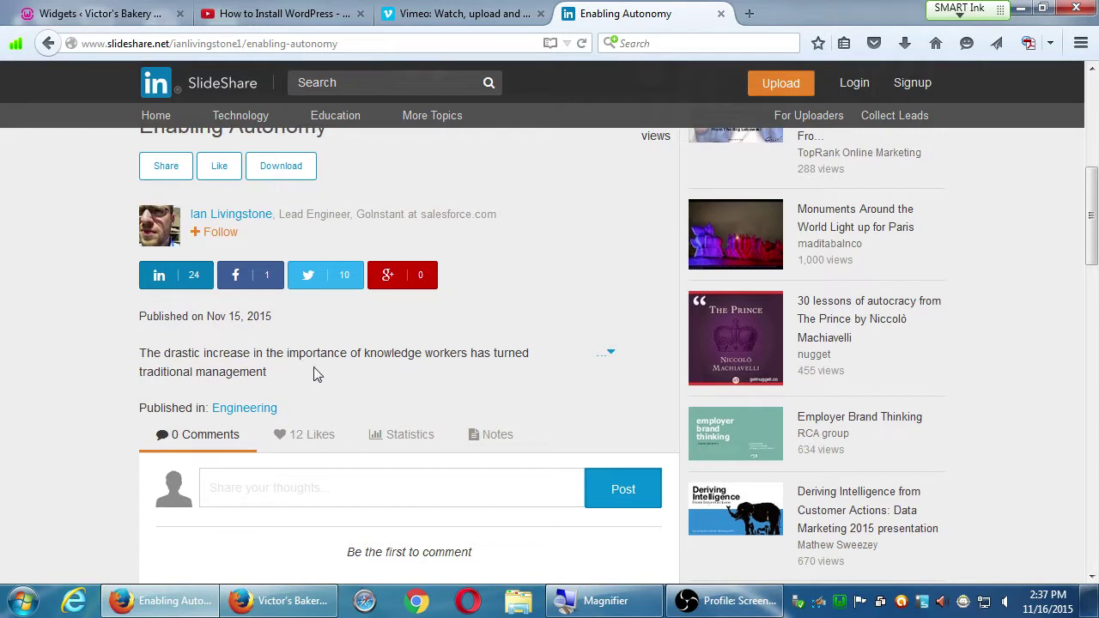
scroll(309, 374, up, 5)
scroll(307, 380, down, 1)
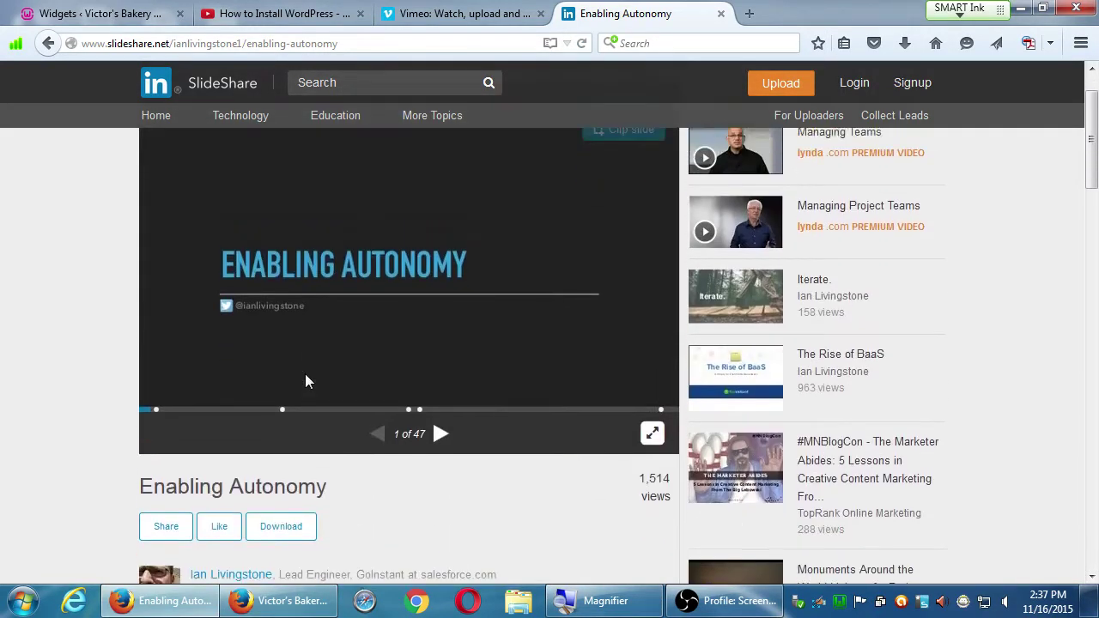
scroll(360, 408, up, 1)
Advance the presentation to slide 4, jump ahead to slide 27 and dismiss the tip about clipping slides.
click(440, 474)
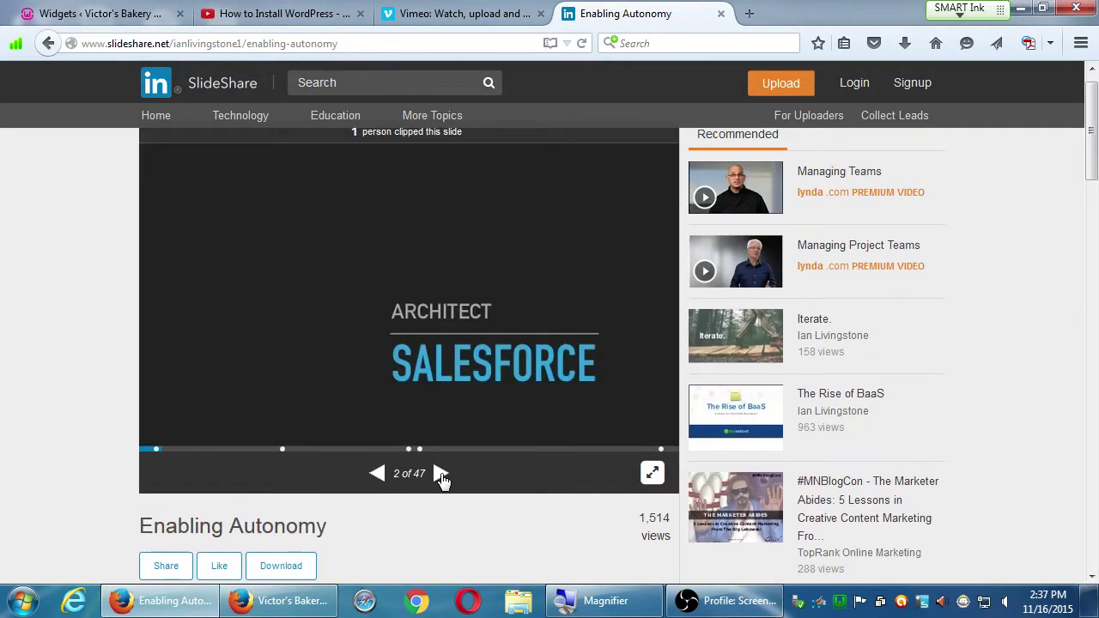
click(440, 475)
click(440, 475)
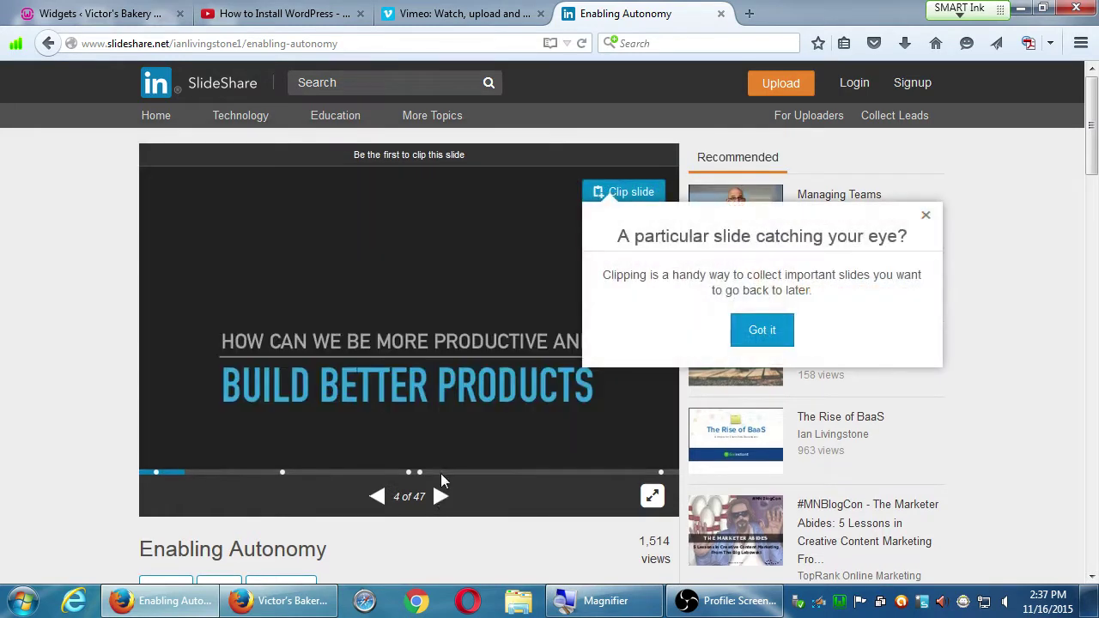
click(441, 473)
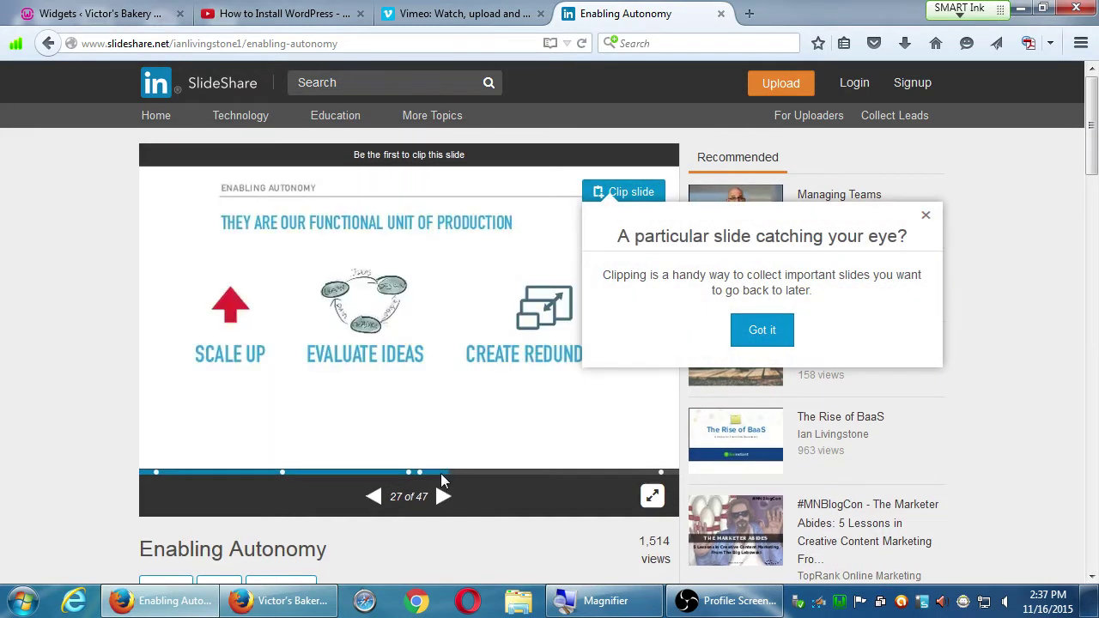
click(930, 222)
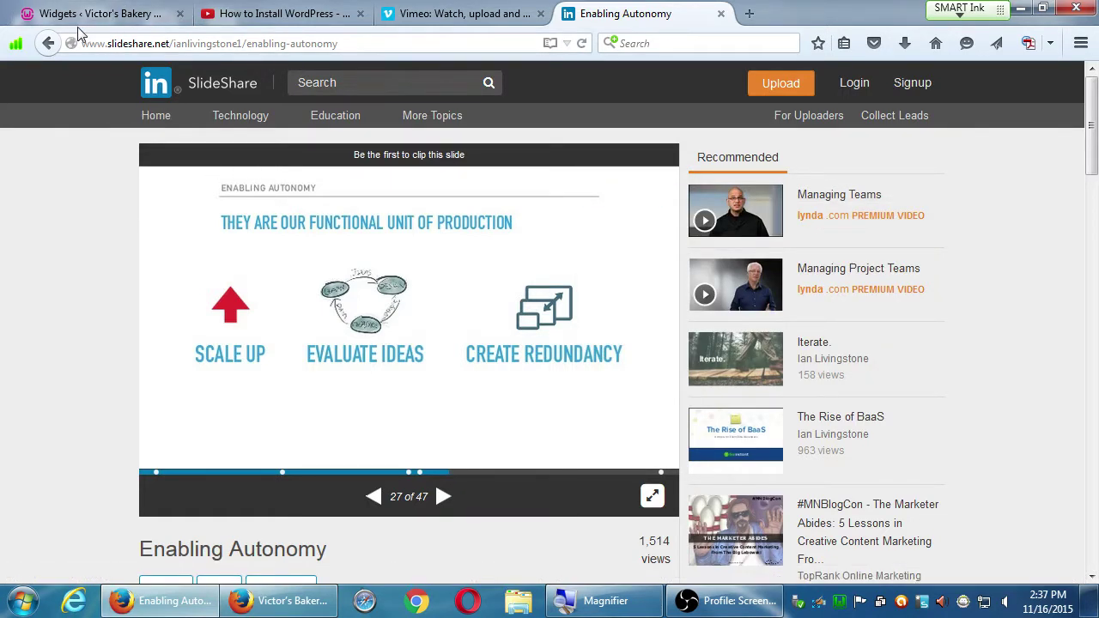
scroll(41, 322, down, 5)
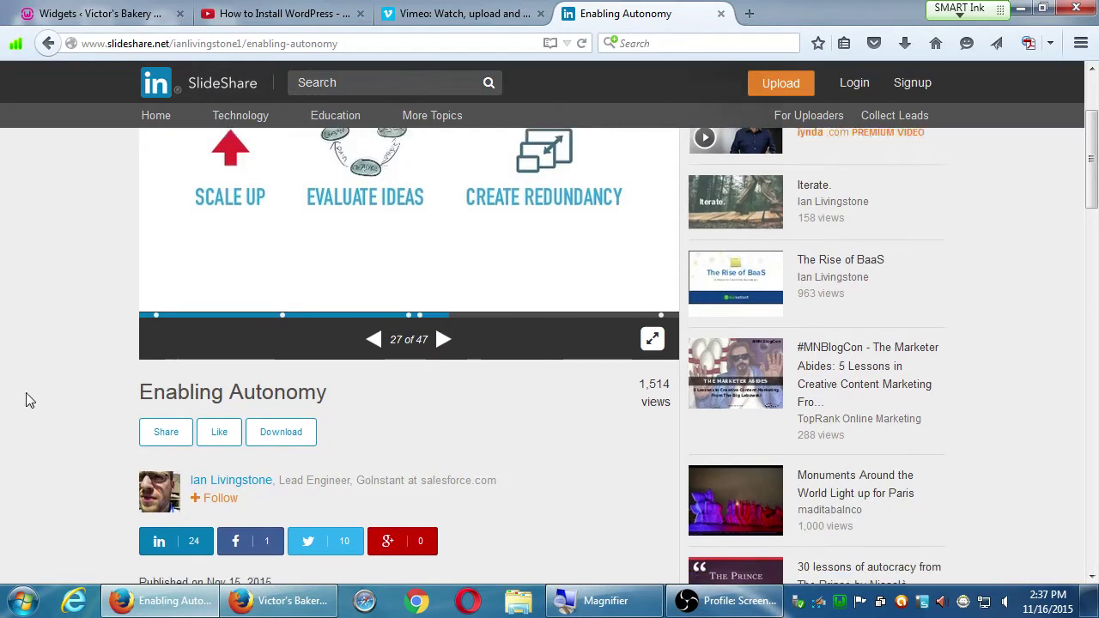
Look over the "Enabling Autonomy" presentation page and review the iframe code in the "Watch my video" Text widget on the WordPress Widgets page.
scroll(43, 383, down, 3)
scroll(37, 382, up, 4)
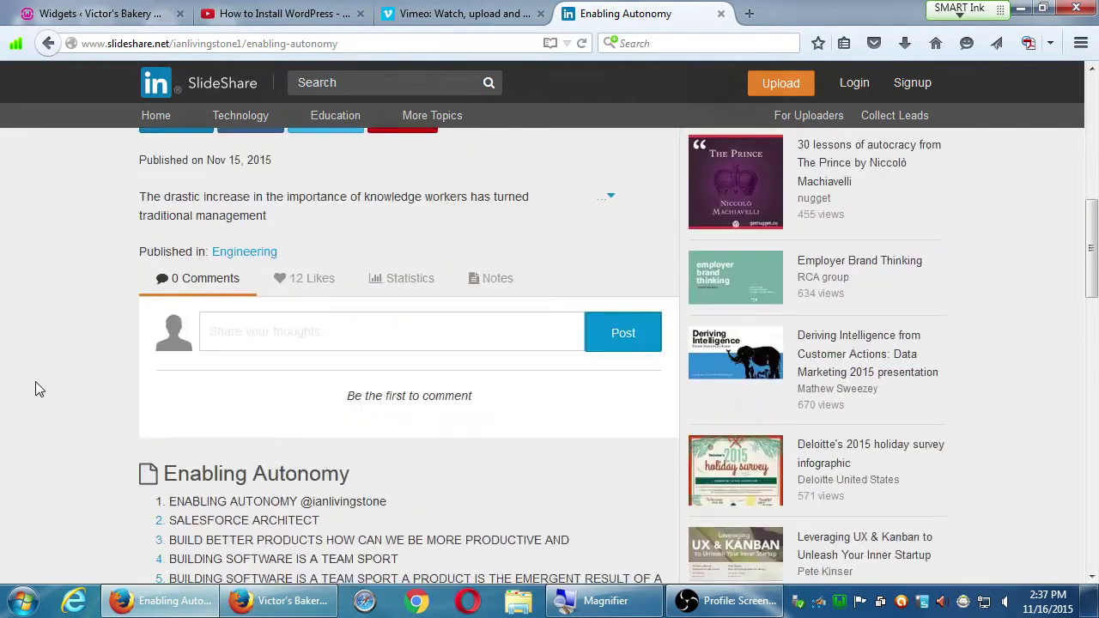
scroll(37, 383, up, 4)
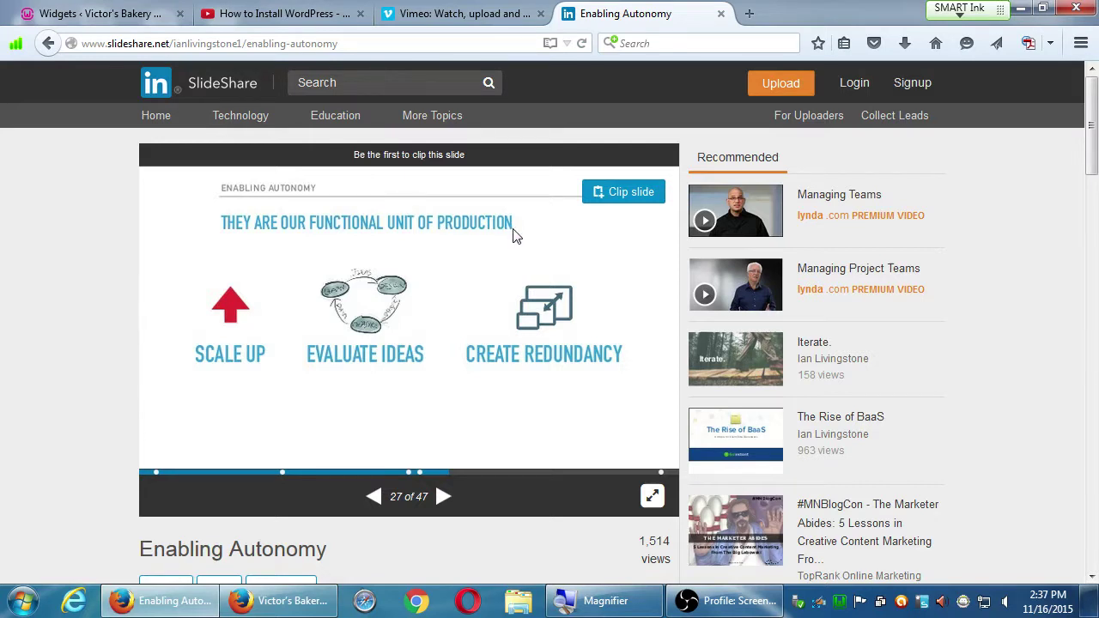
click(86, 15)
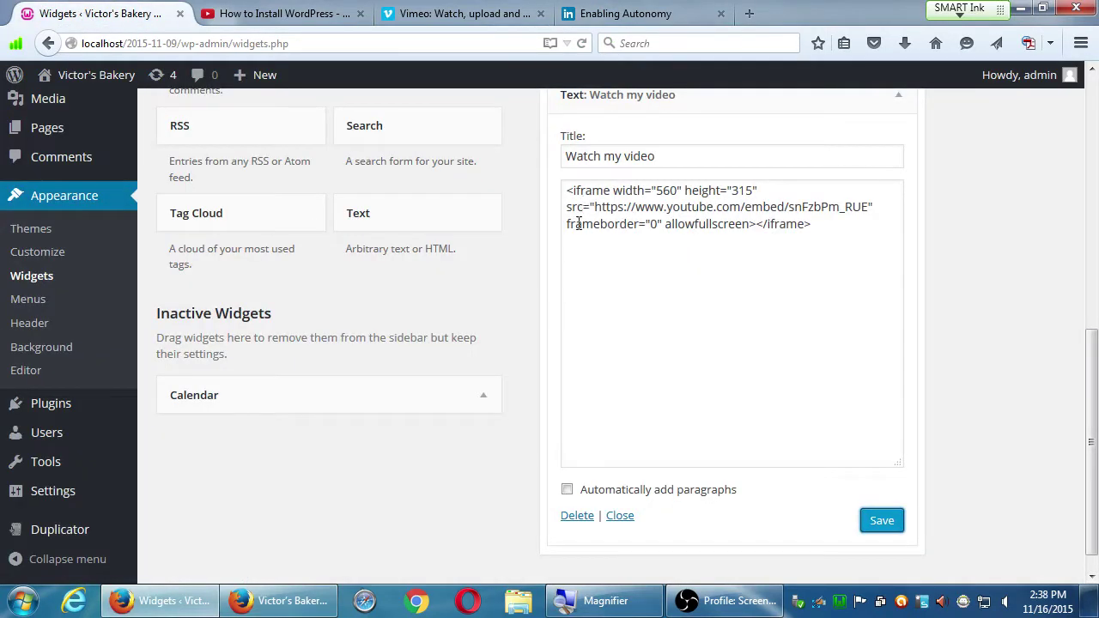
scroll(576, 231, up, 2)
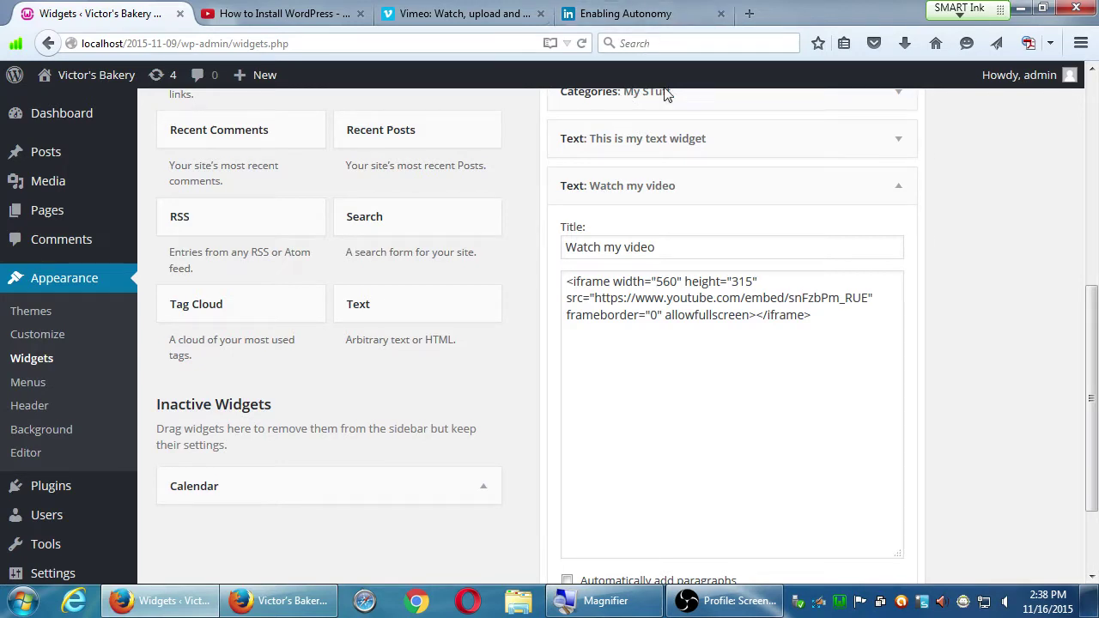
Go back to the SlideShare home page, browse its presentations down to the featured topics and open the Environment topic.
click(635, 14)
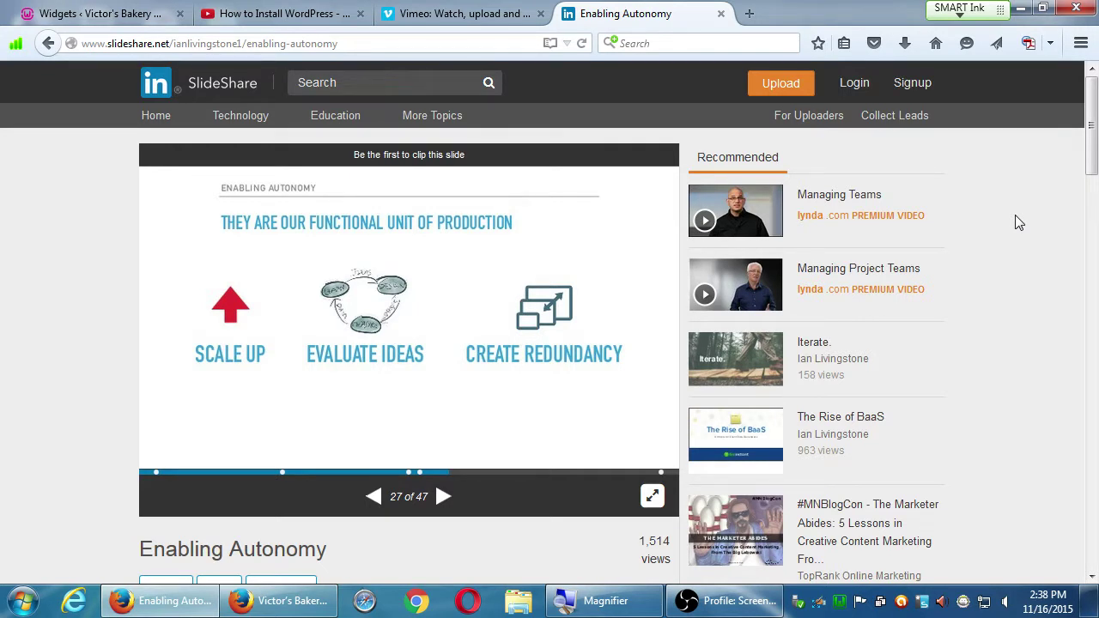
click(46, 44)
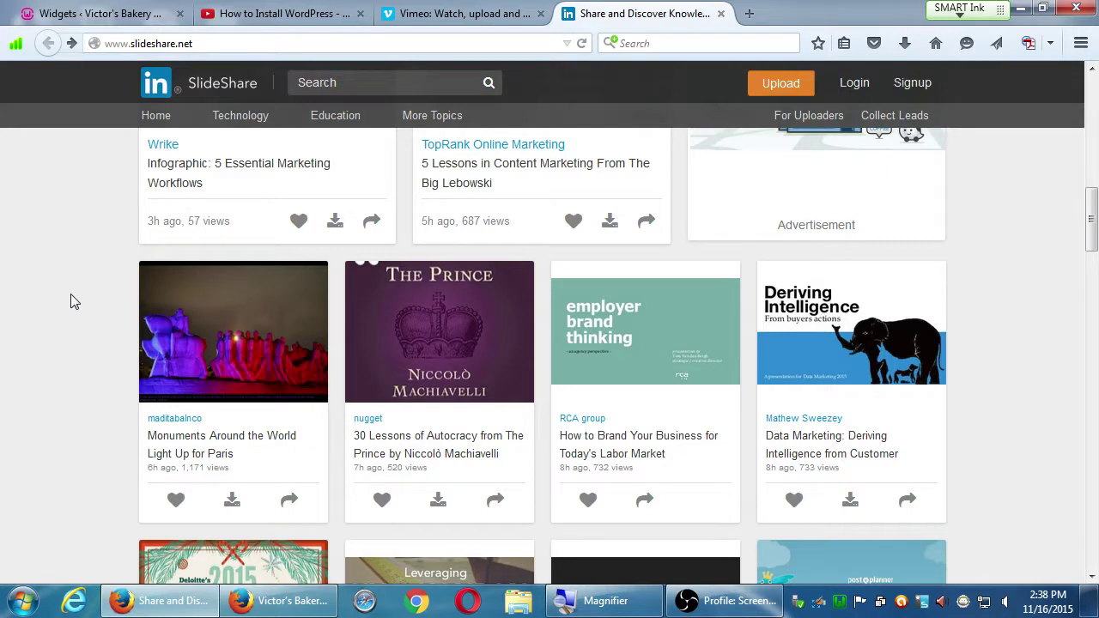
scroll(283, 288, down, 3)
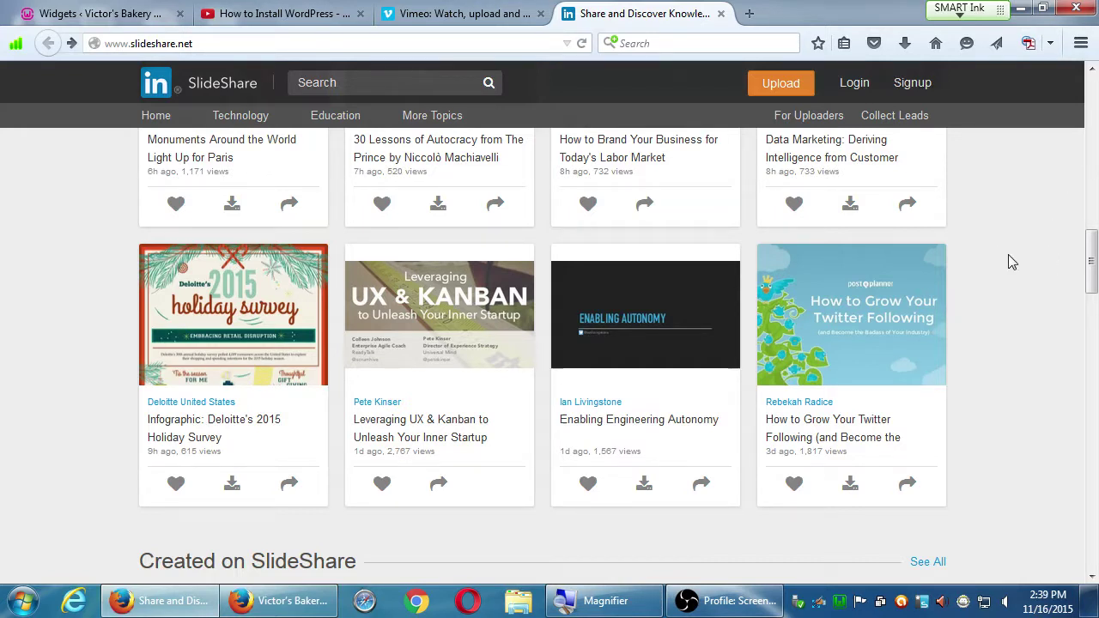
scroll(985, 289, down, 5)
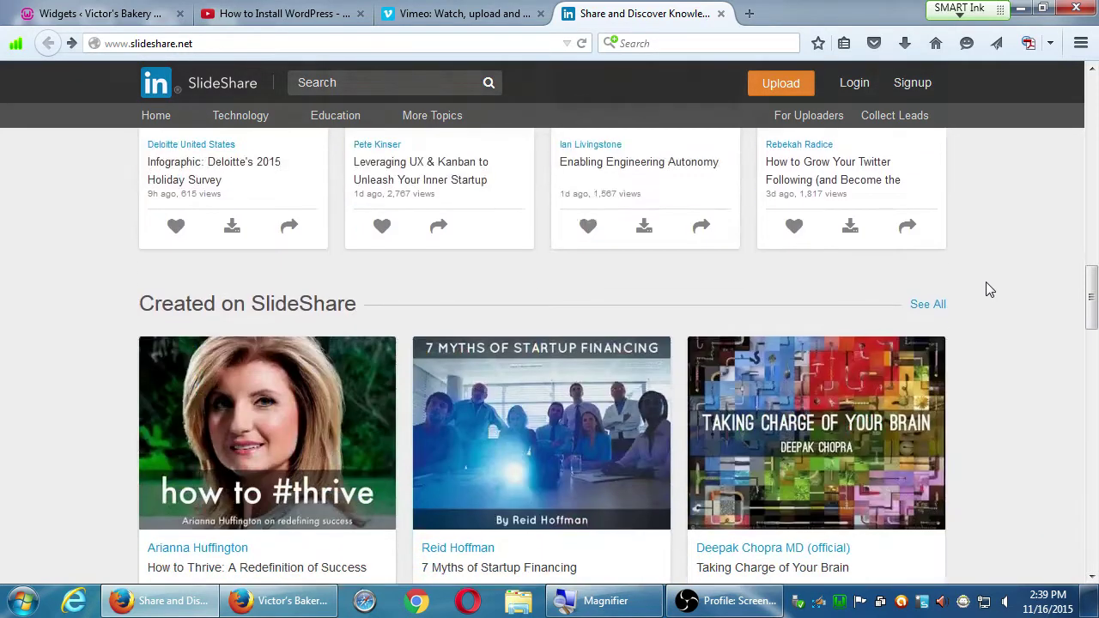
scroll(993, 282, down, 10)
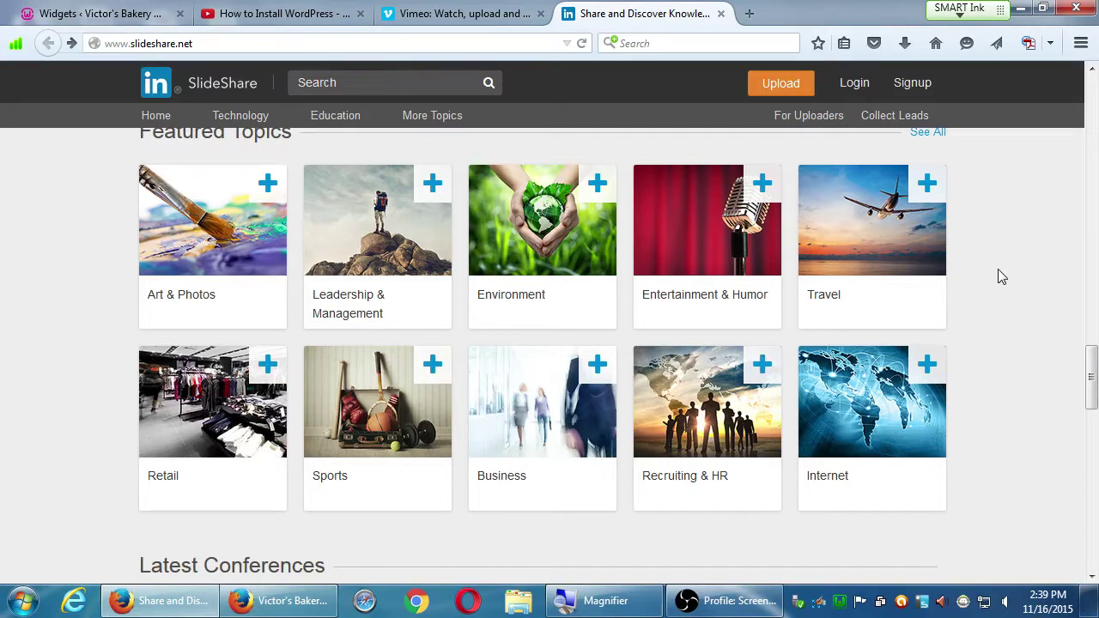
click(550, 257)
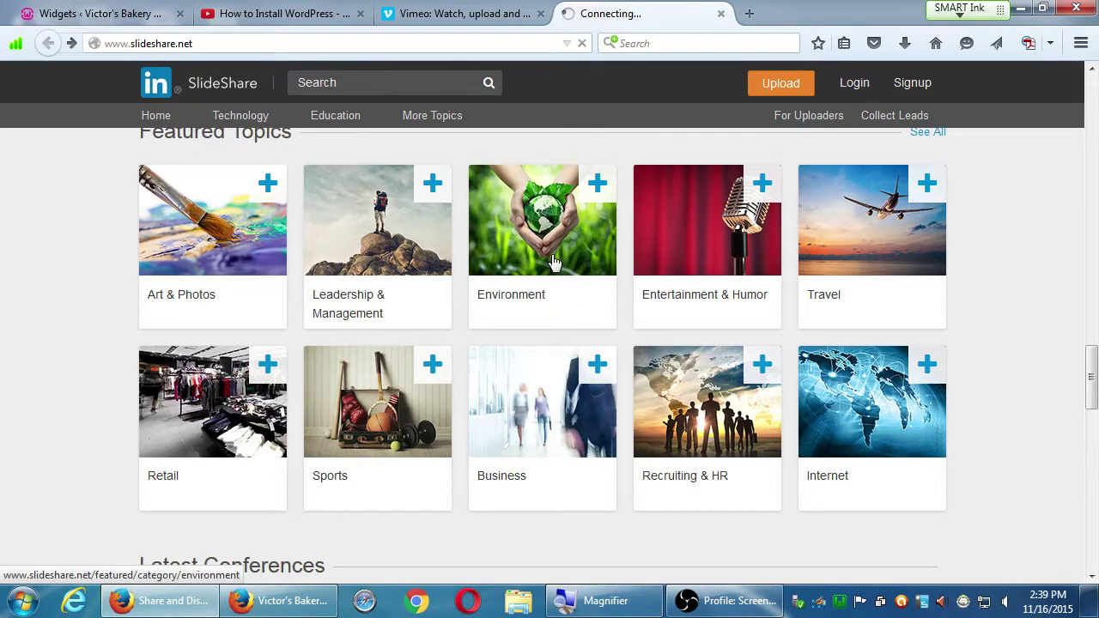
Browse the featured Environment presentations on SlideShare, examining the kinds of content offered for embedding.
scroll(691, 385, down, 4)
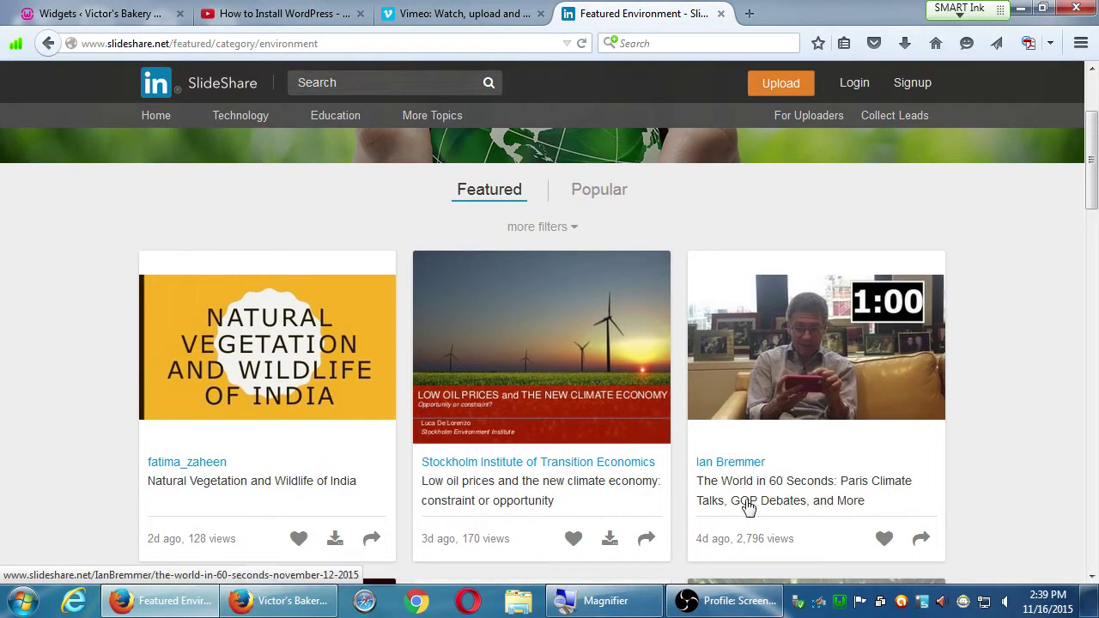
scroll(826, 481, down, 4)
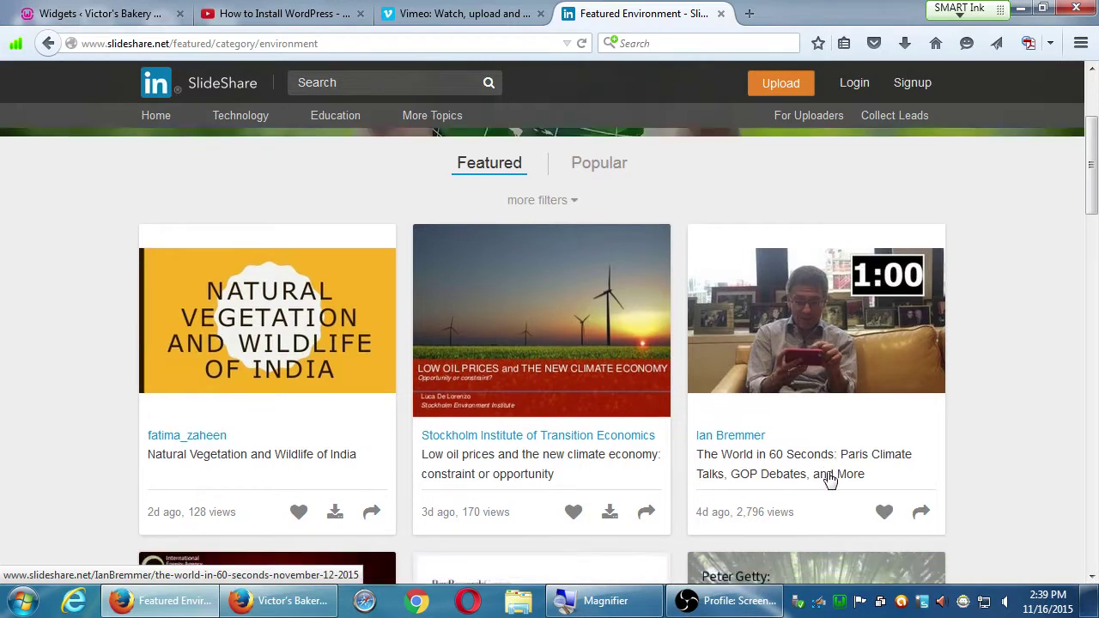
scroll(791, 439, down, 4)
scroll(8, 299, down, 8)
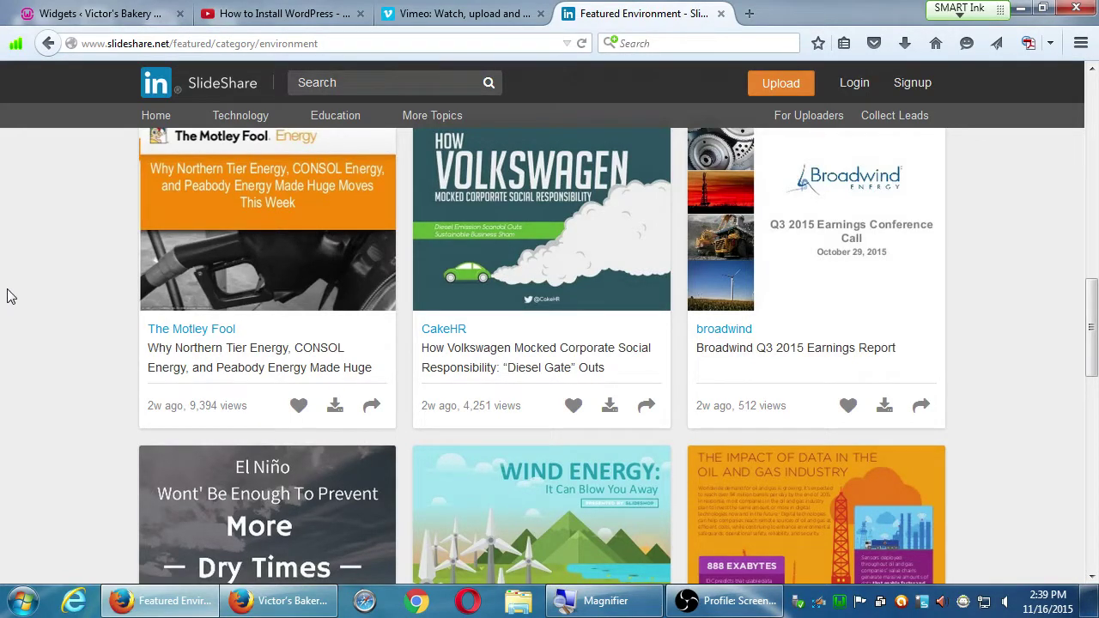
scroll(301, 335, down, 3)
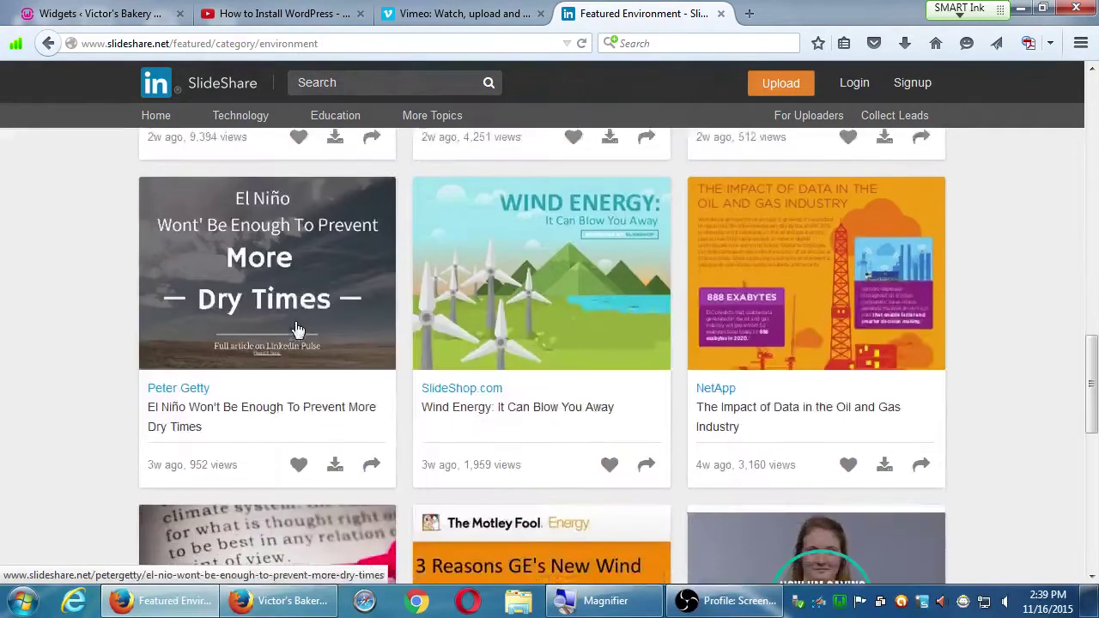
scroll(298, 326, down, 3)
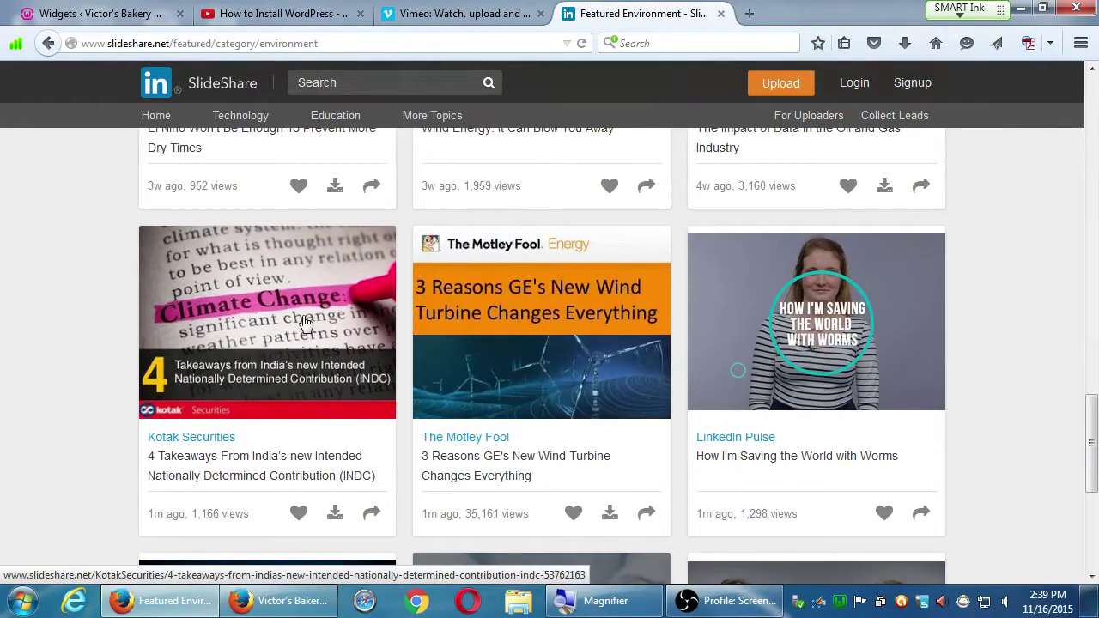
scroll(308, 318, down, 4)
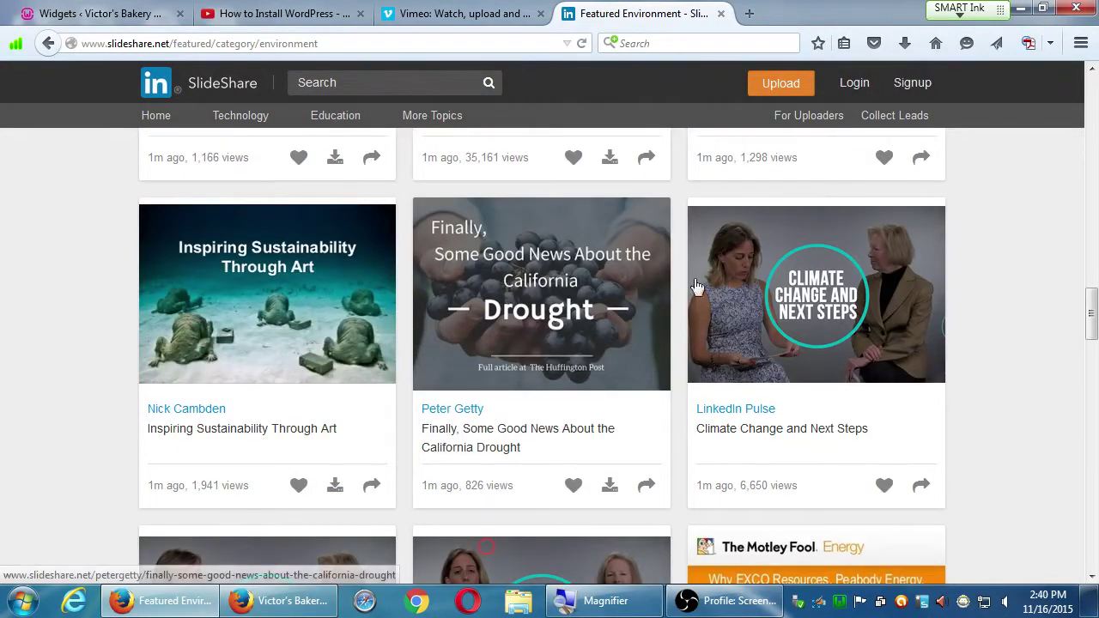
scroll(815, 292, down, 1)
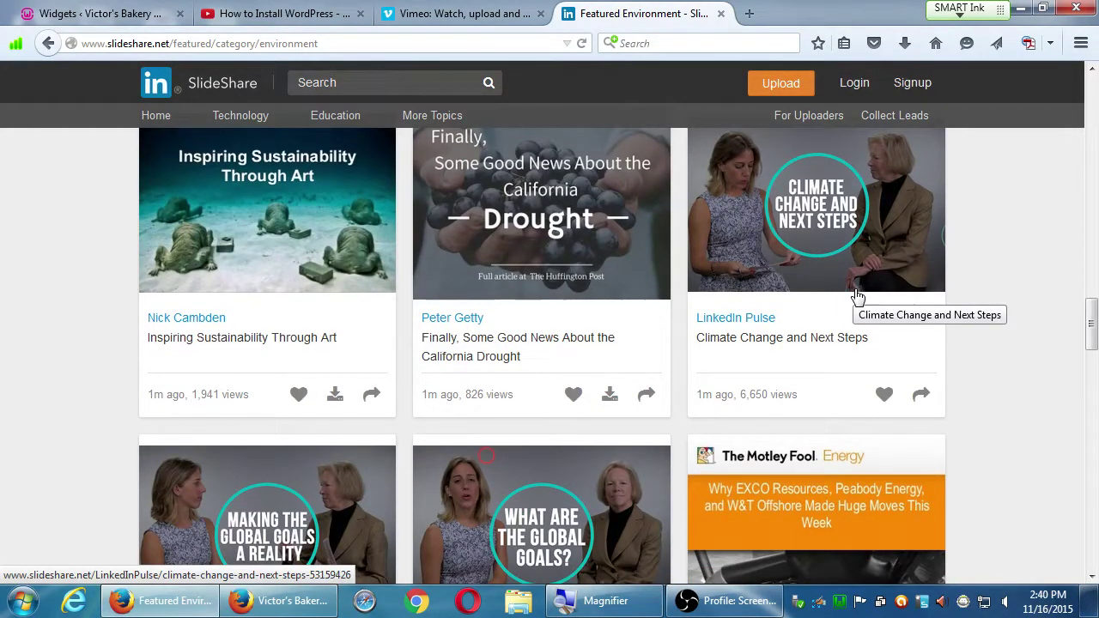
Open soundcloud.com in a new browser tab and dismiss the notice about the blocked Adobe Flash plugin.
click(749, 14)
key(super+plus)
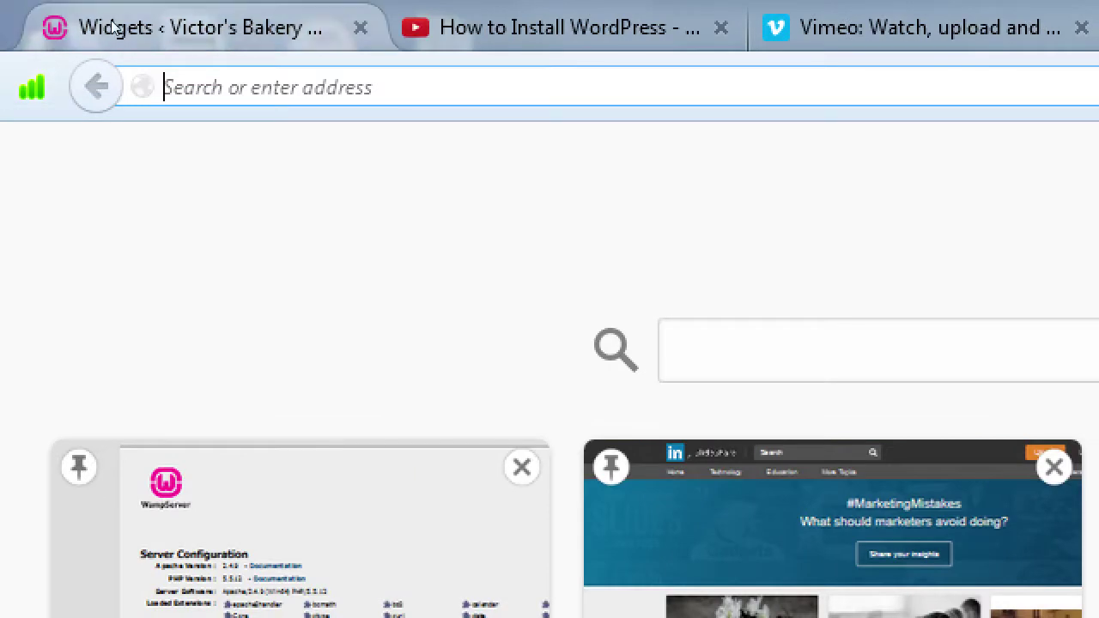
text(so)
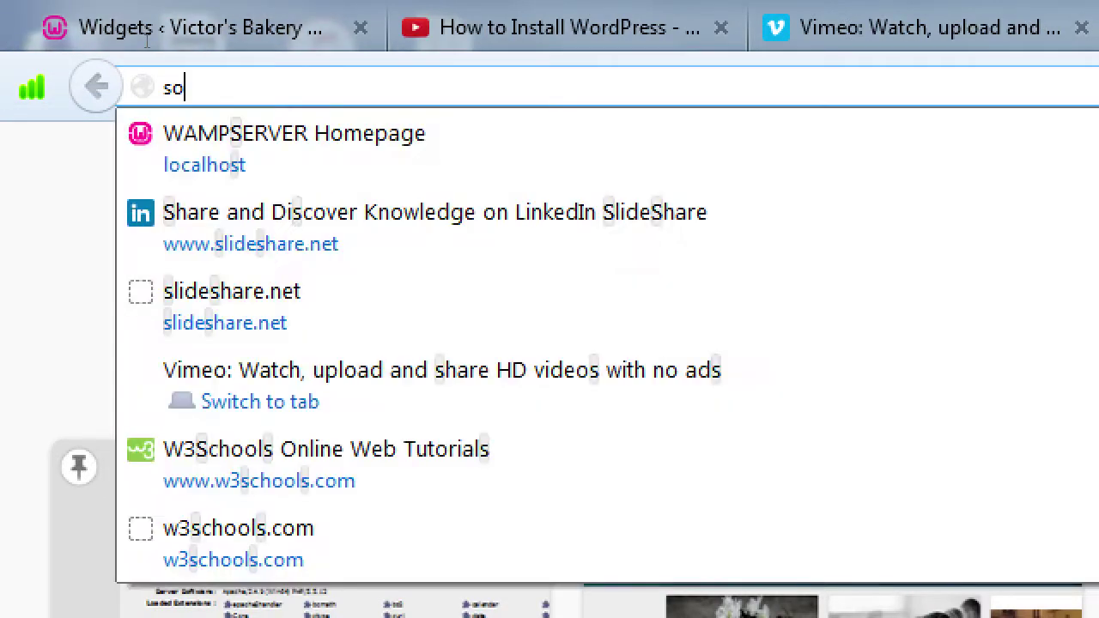
text(undcloud.com)
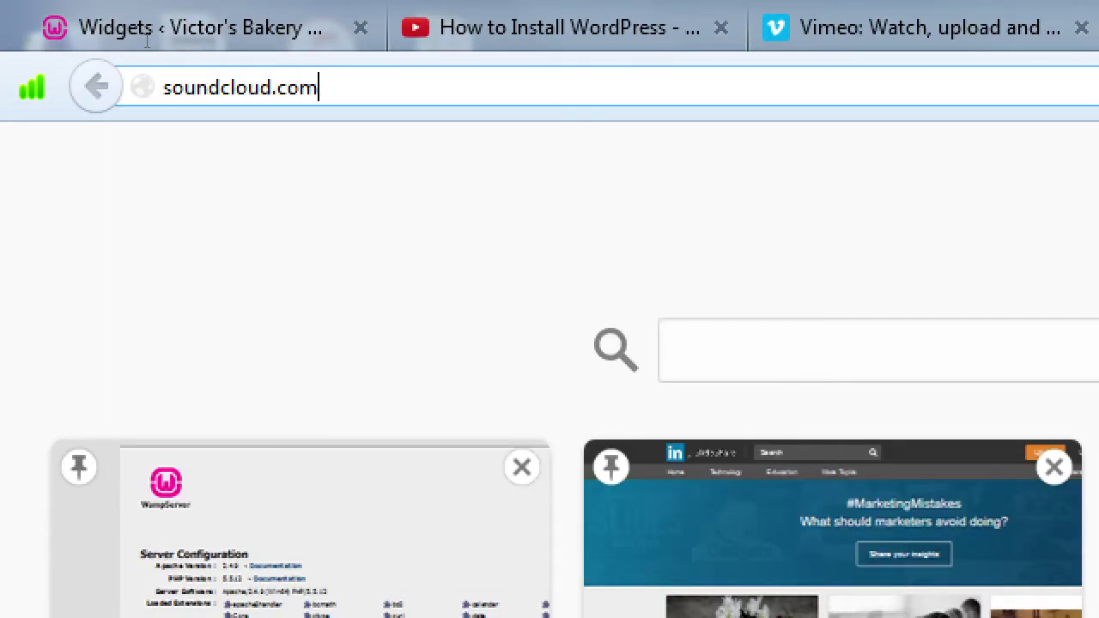
key(Return)
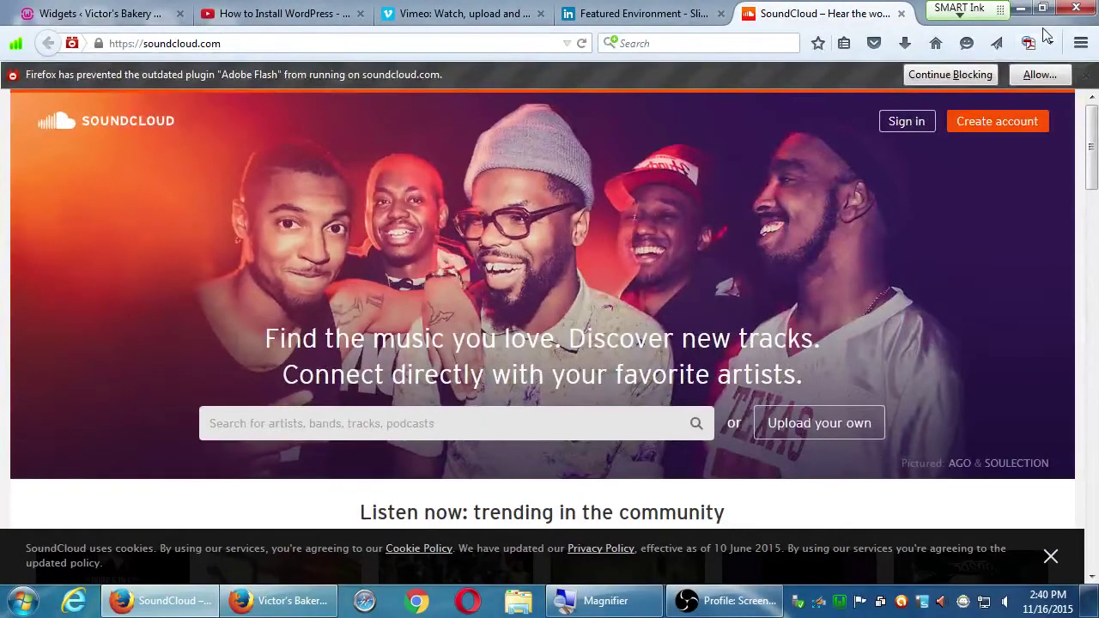
click(1087, 75)
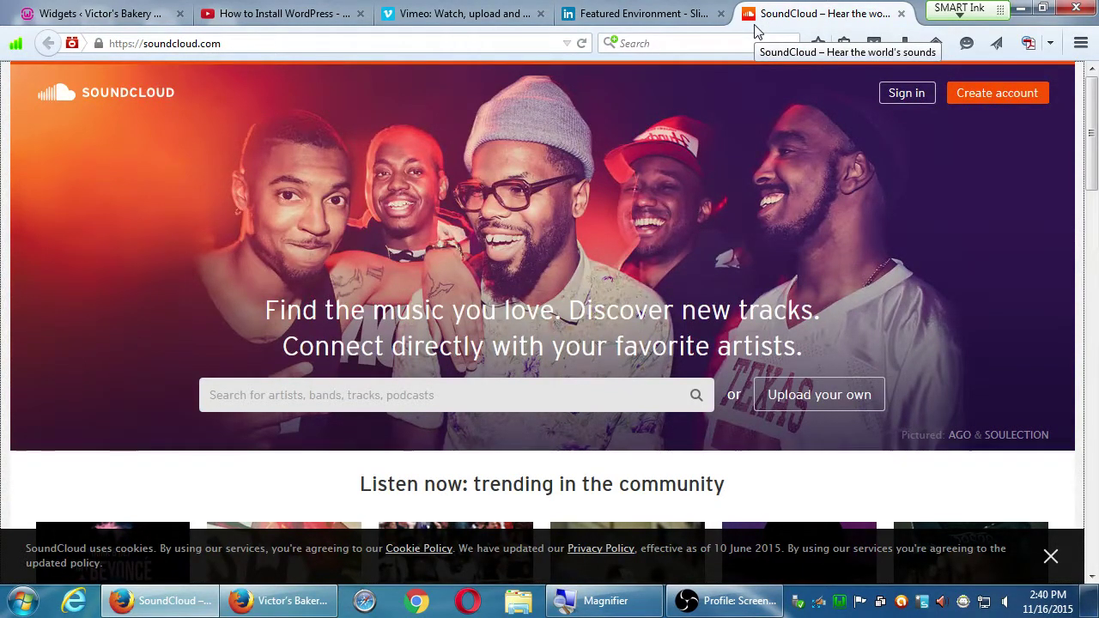
Look over the trending community tracks on the SoundCloud home page.
scroll(862, 268, down, 5)
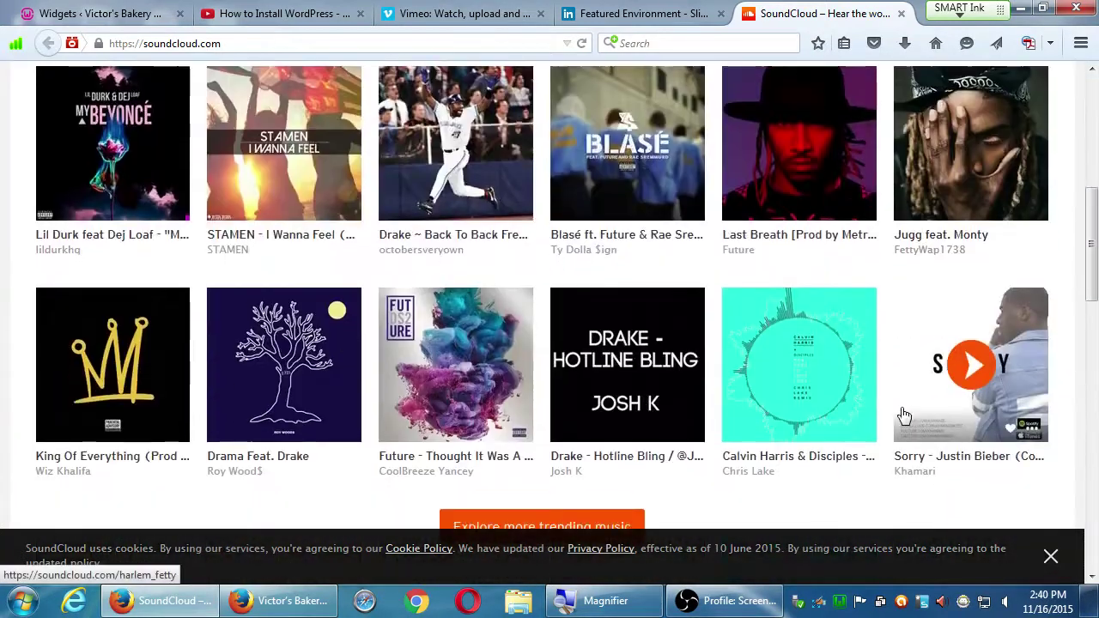
scroll(1026, 258, down, 3)
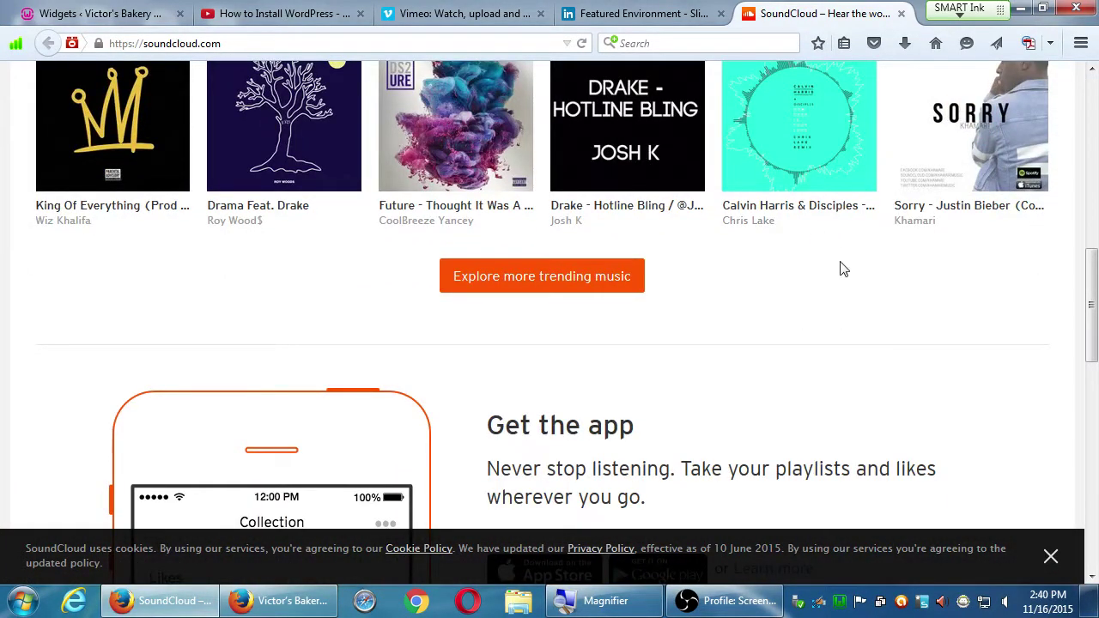
scroll(850, 283, up, 1)
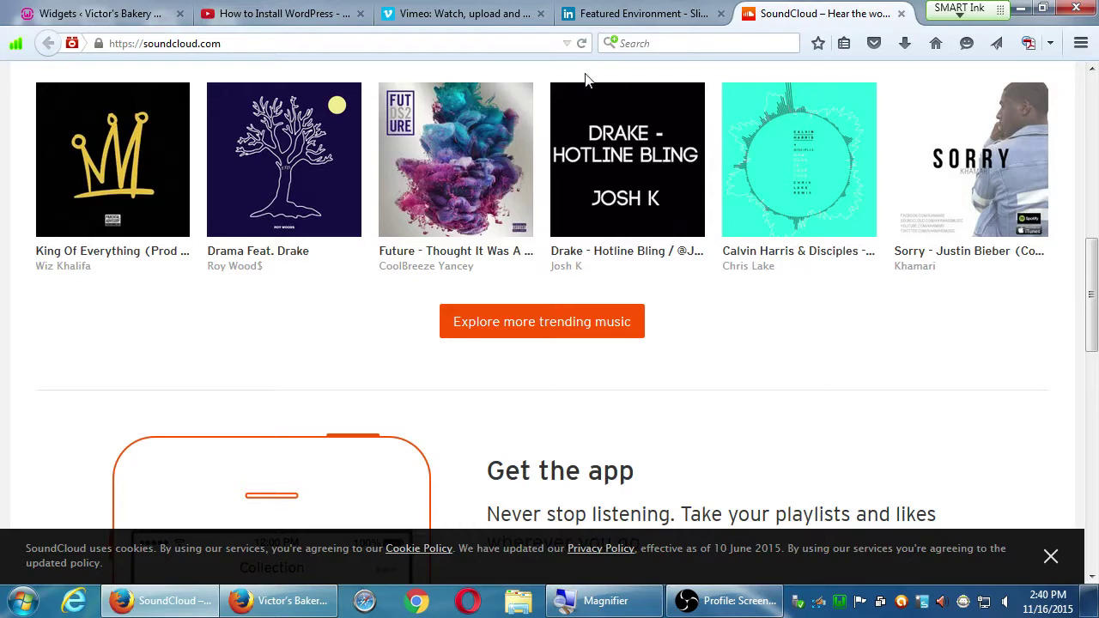
Review the available widgets and the Widget Area on the WordPress Widgets page, and return to SoundCloud.
click(76, 17)
scroll(510, 251, up, 5)
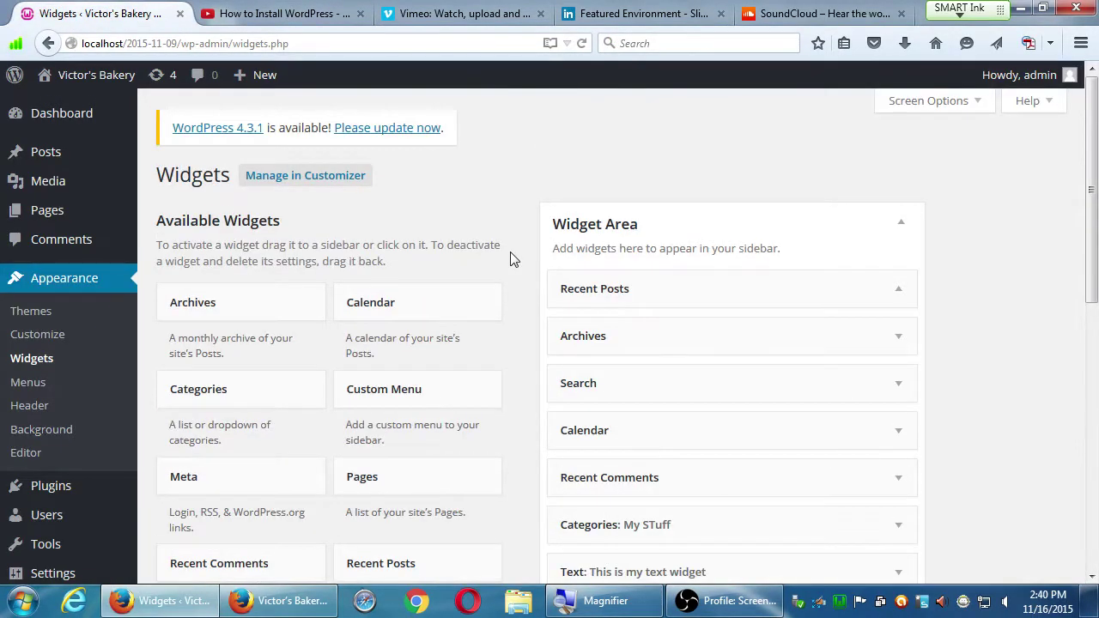
click(752, 15)
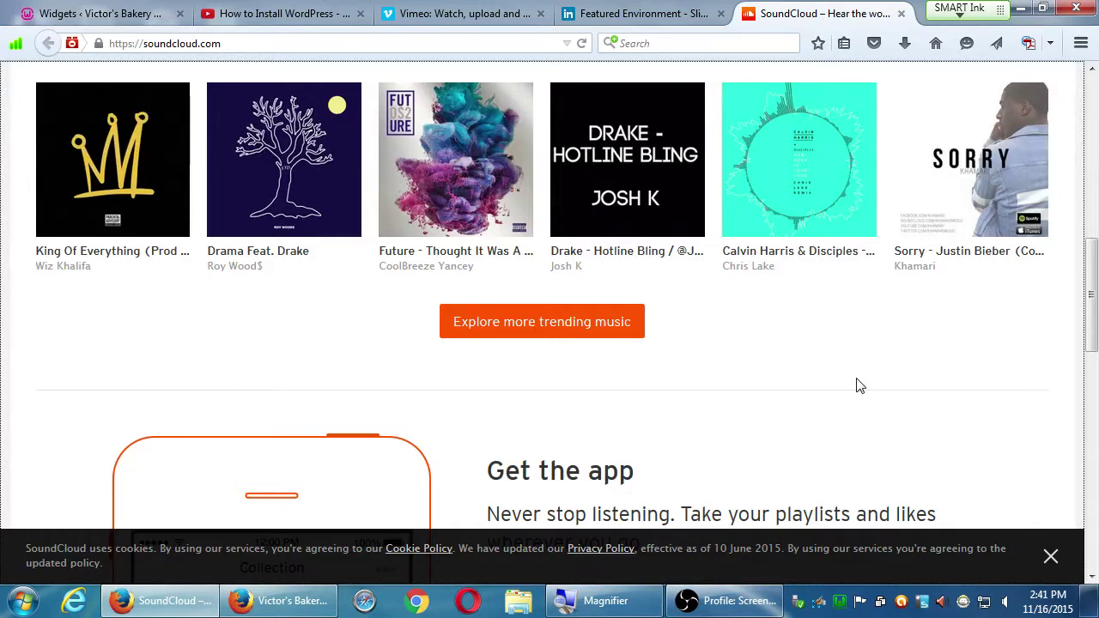
Look through the SoundCloud home page from the trending tracks to the account sign-up section and footer.
scroll(773, 378, up, 5)
scroll(699, 404, down, 1)
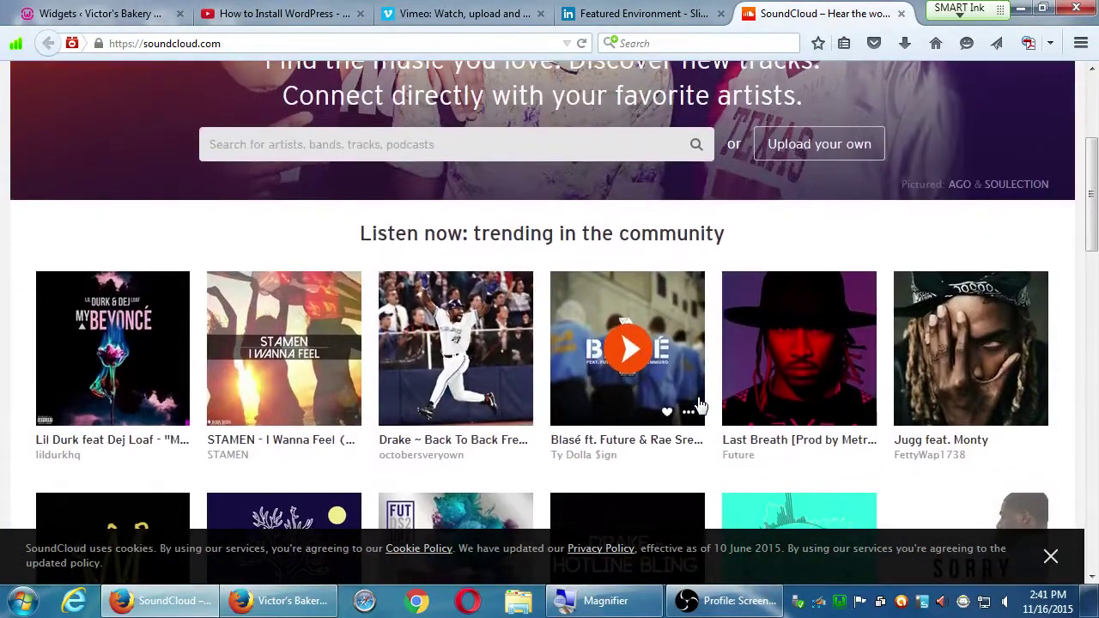
scroll(258, 335, down, 2)
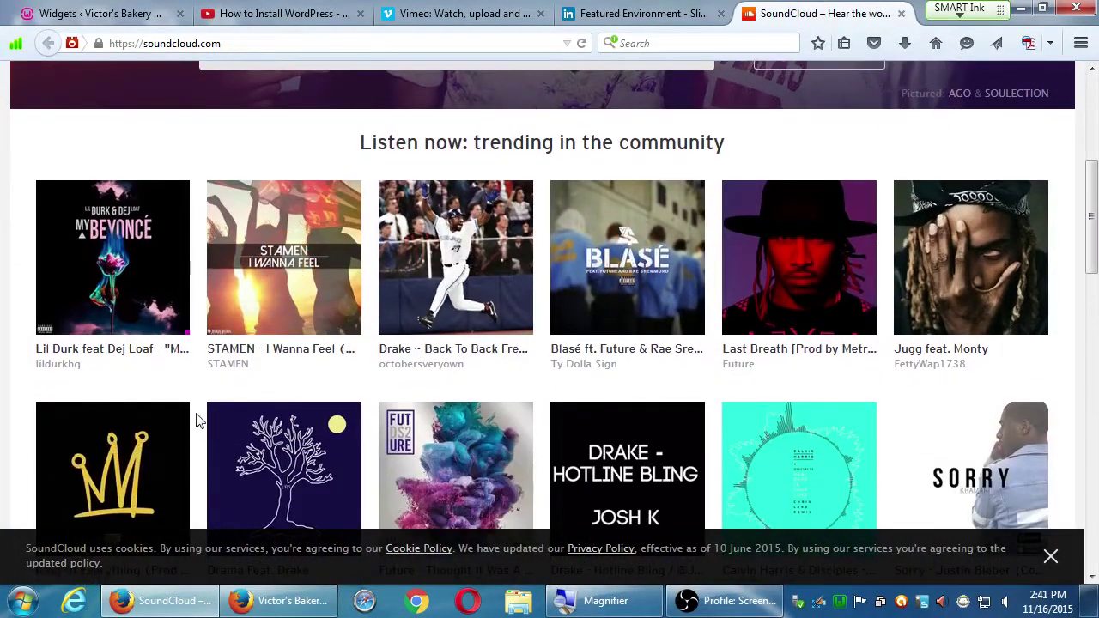
scroll(196, 421, down, 15)
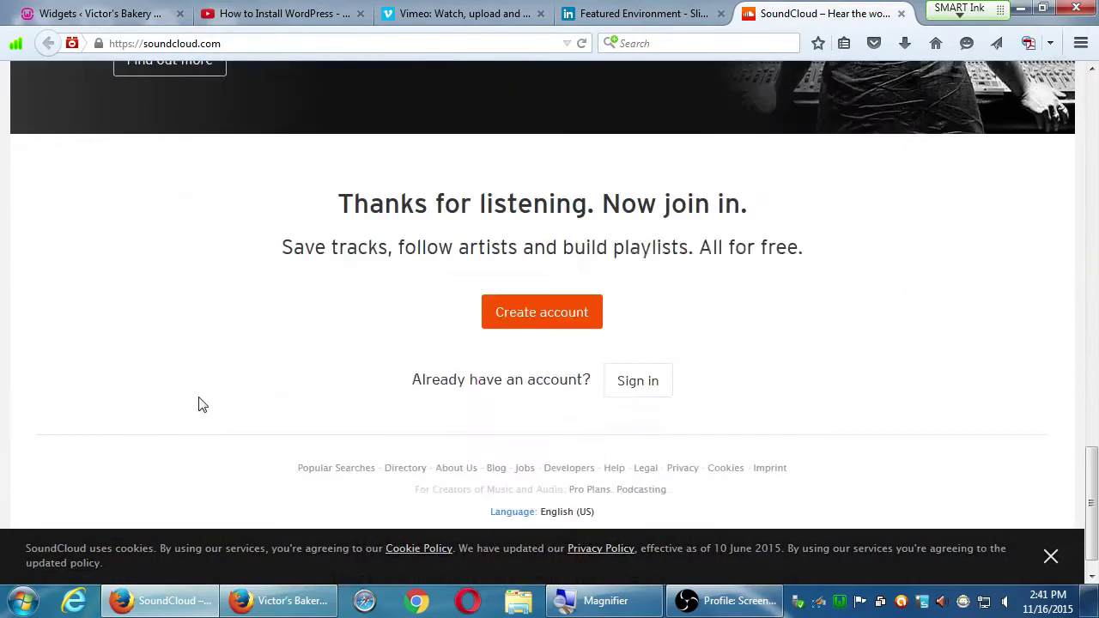
scroll(198, 404, down, 1)
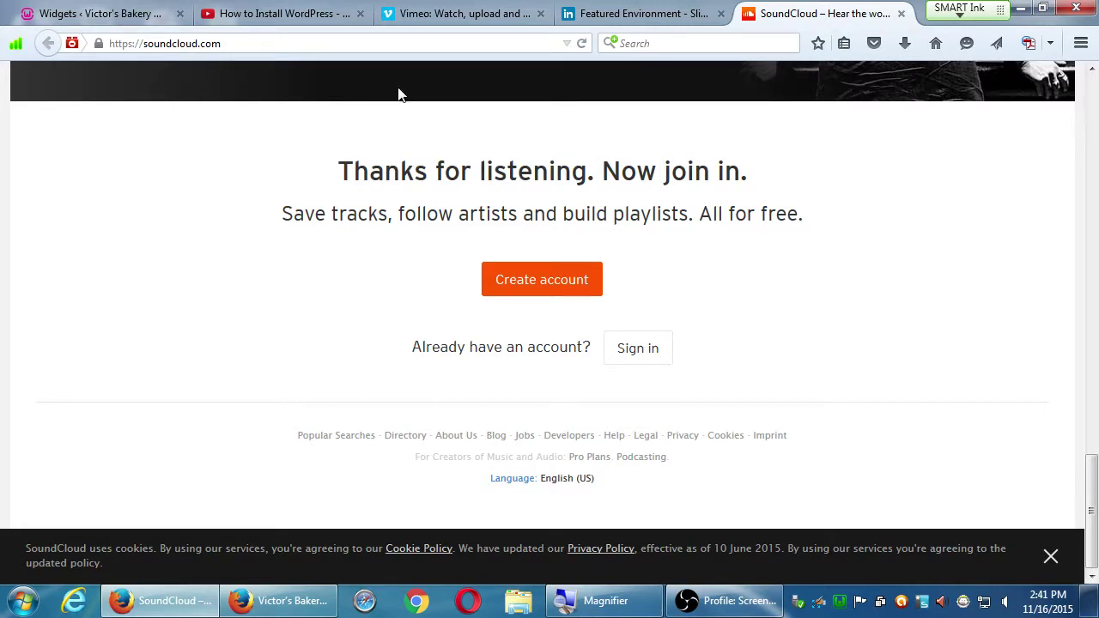
Search SoundCloud for "wordpress" from the home page.
click(213, 43)
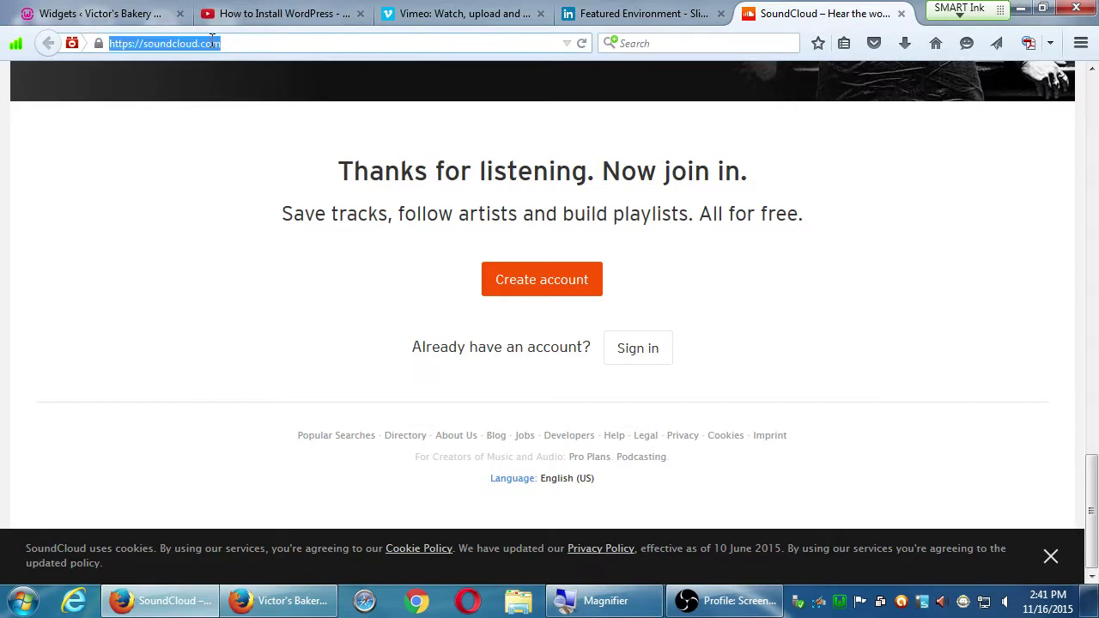
scroll(455, 254, up, 20)
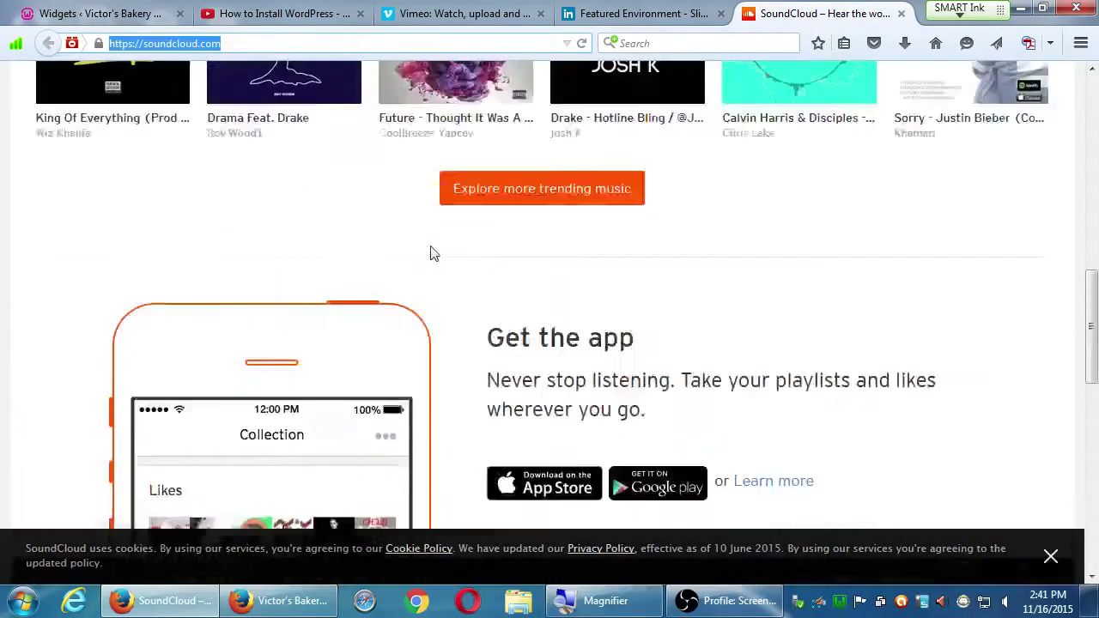
scroll(444, 191, up, 1)
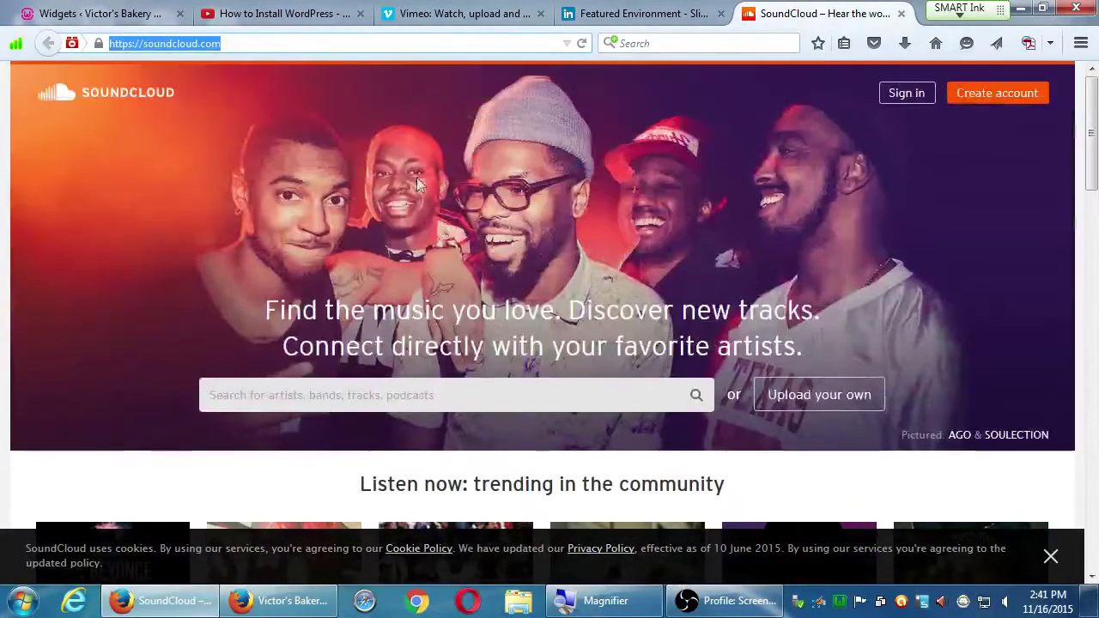
click(403, 394)
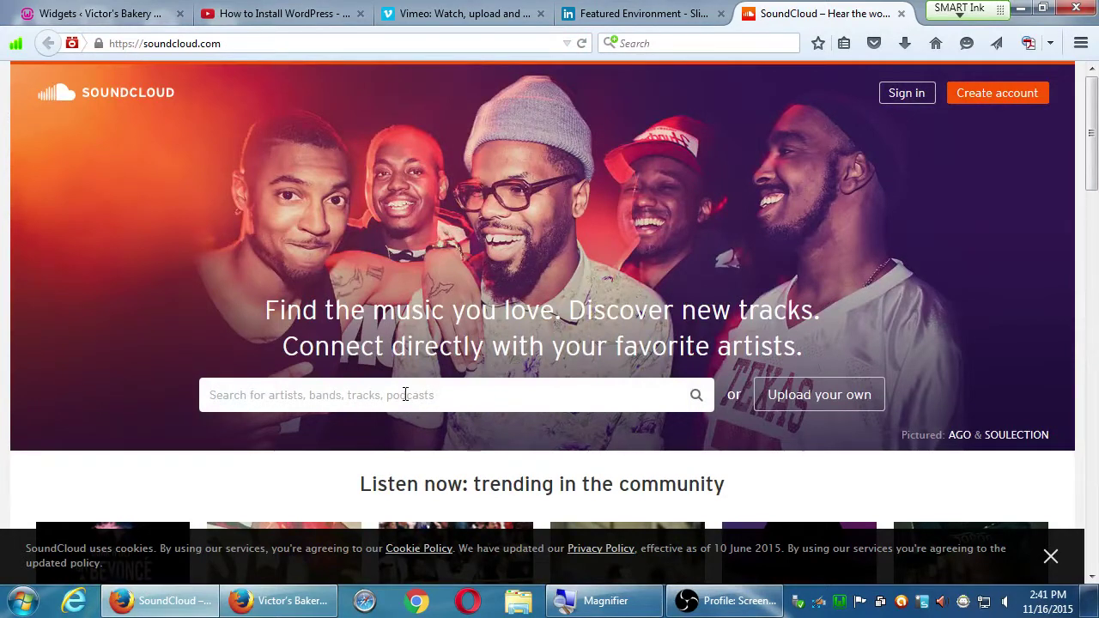
text(wordpress)
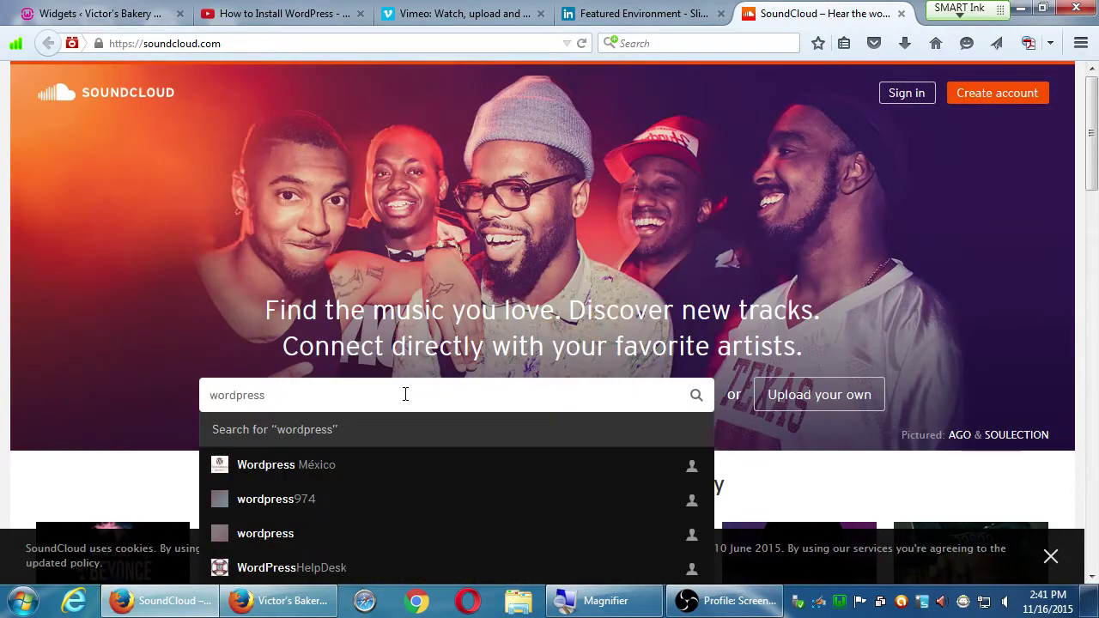
key(Return)
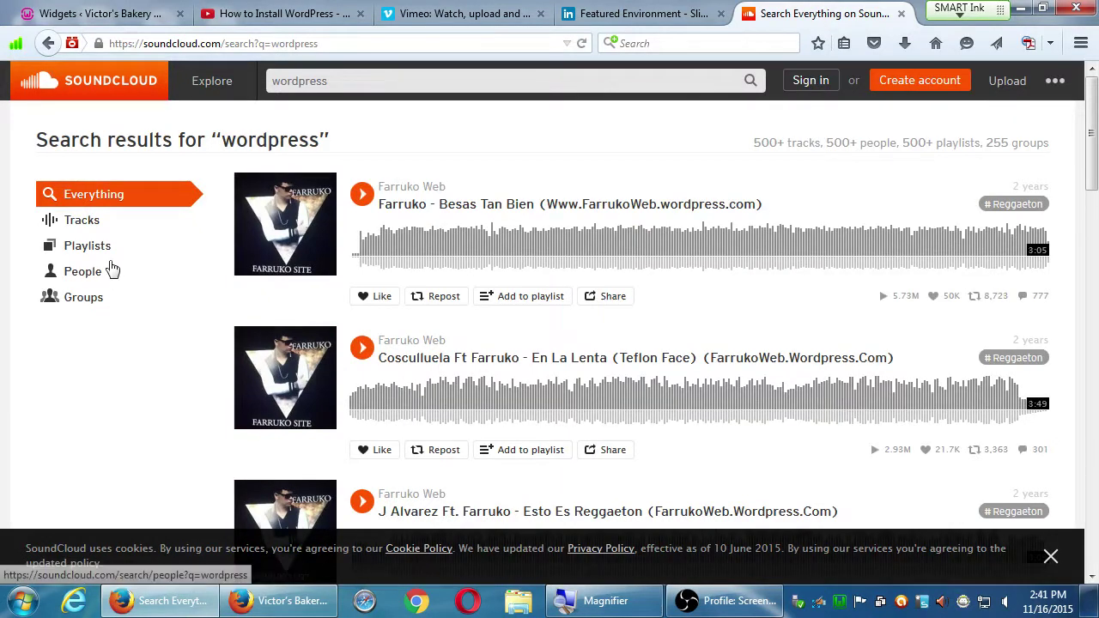
Limit the "wordpress" search results to tracks and look through the list.
click(100, 228)
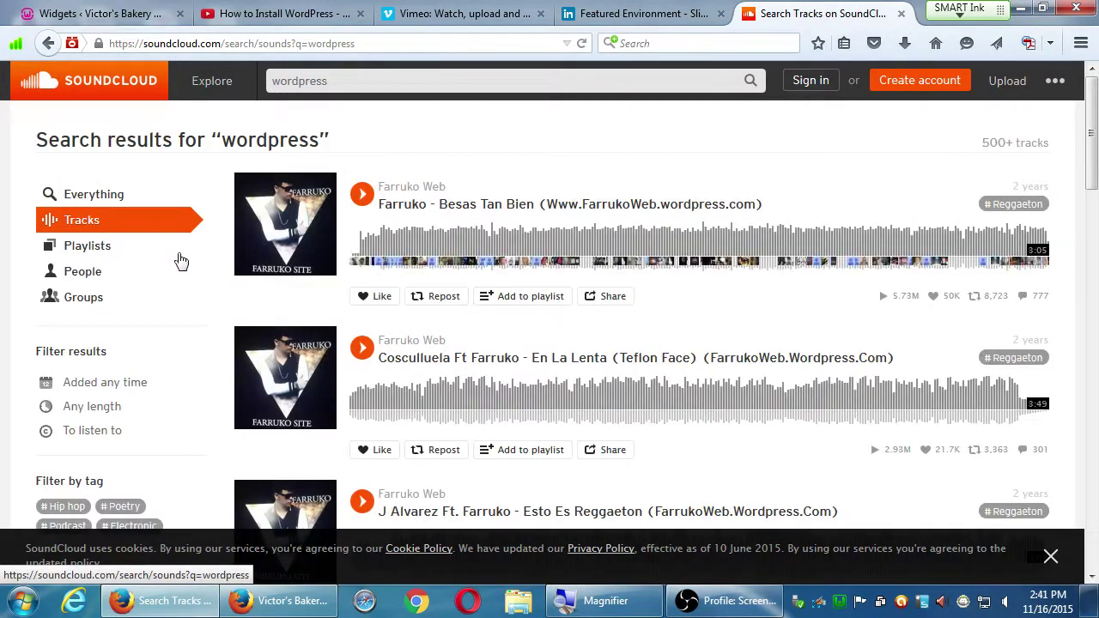
scroll(165, 364, down, 1)
scroll(391, 413, down, 15)
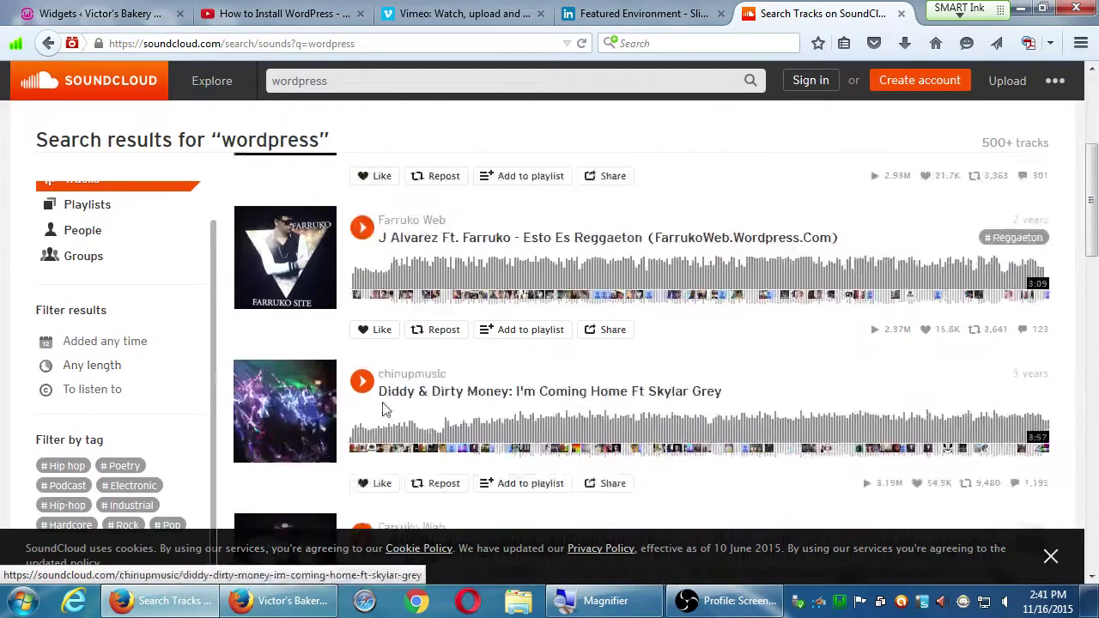
scroll(390, 413, down, 10)
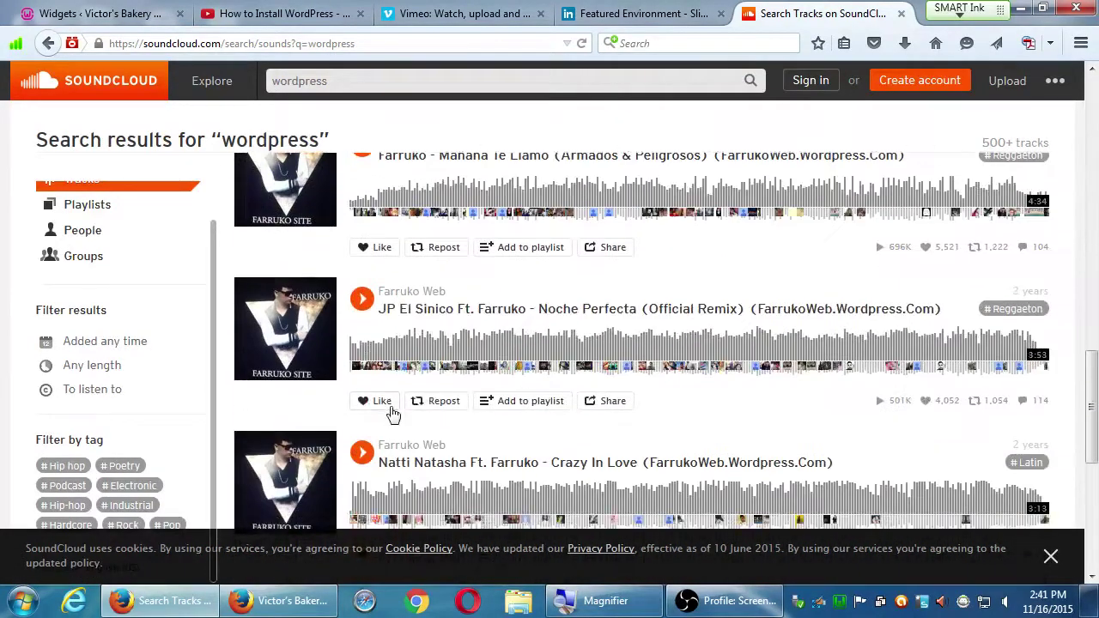
scroll(391, 413, down, 4)
scroll(391, 413, down, 6)
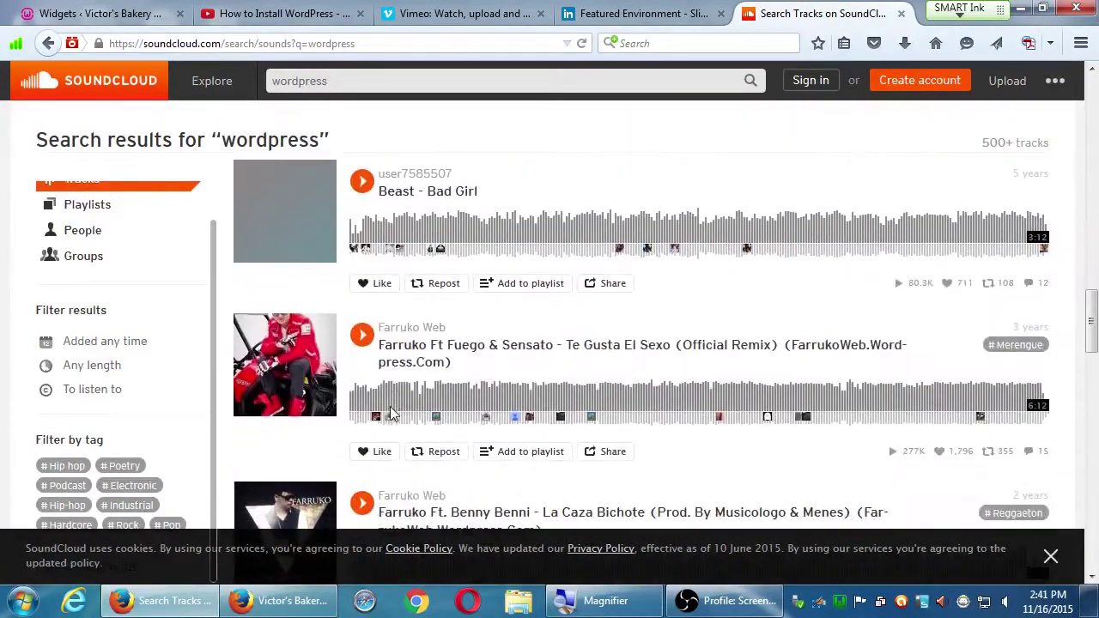
scroll(391, 413, down, 10)
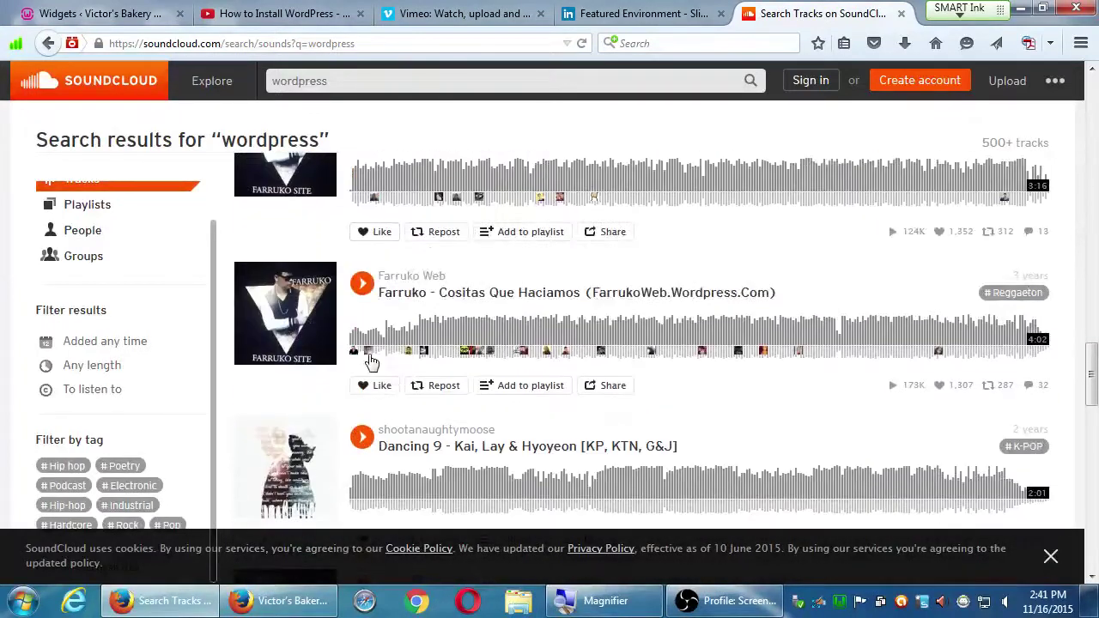
Refine the track search to "wordpress tutorial" and look over the first results.
click(404, 81)
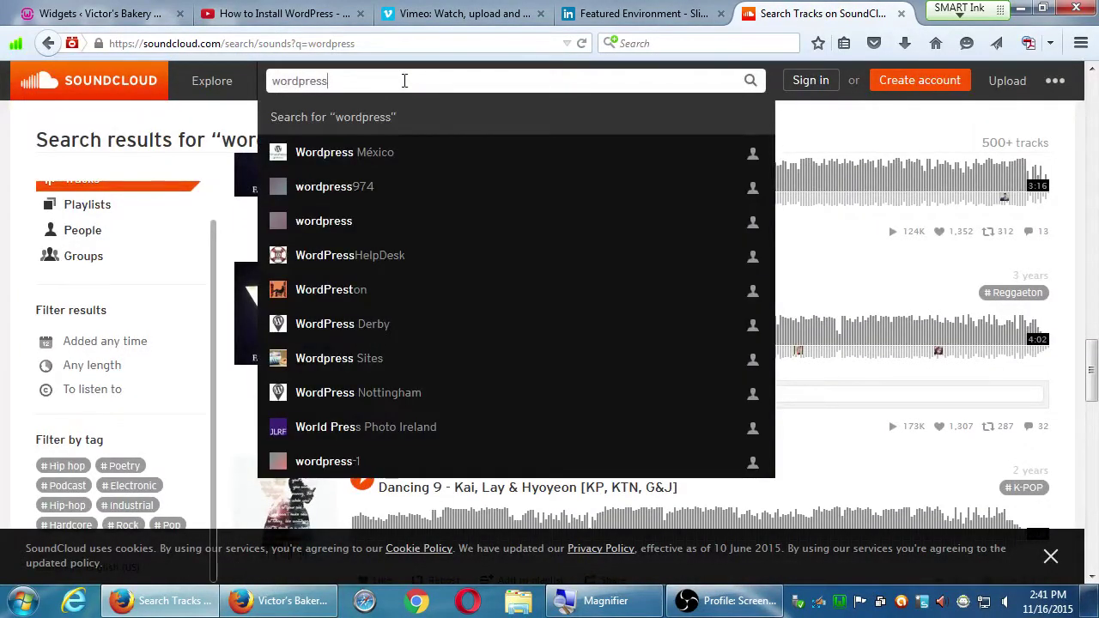
text(tutorial)
key(Return)
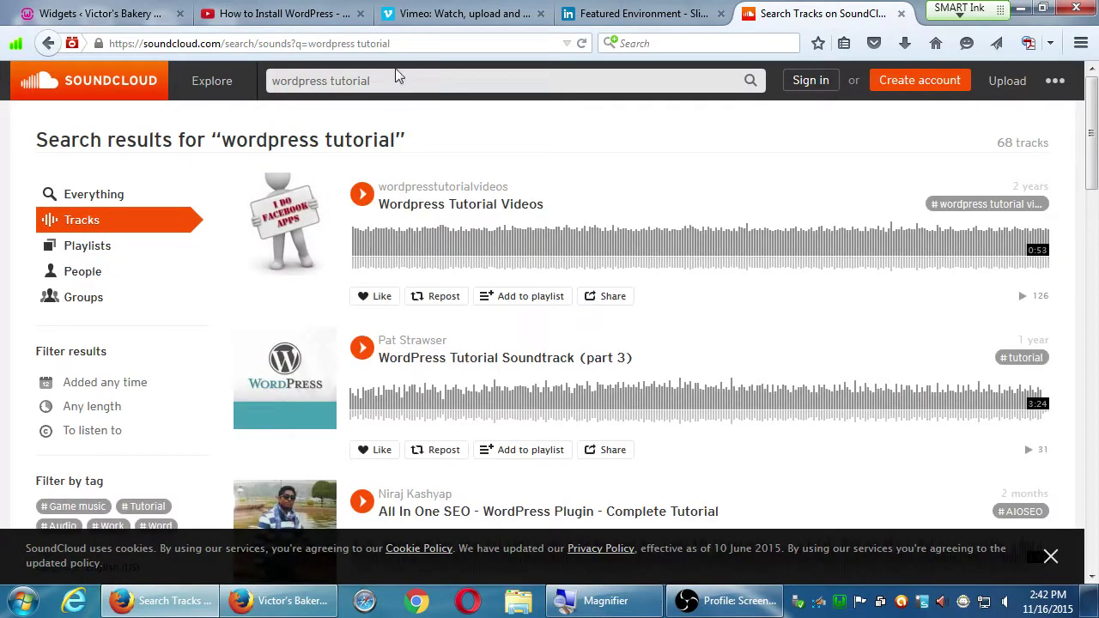
scroll(790, 323, down, 2)
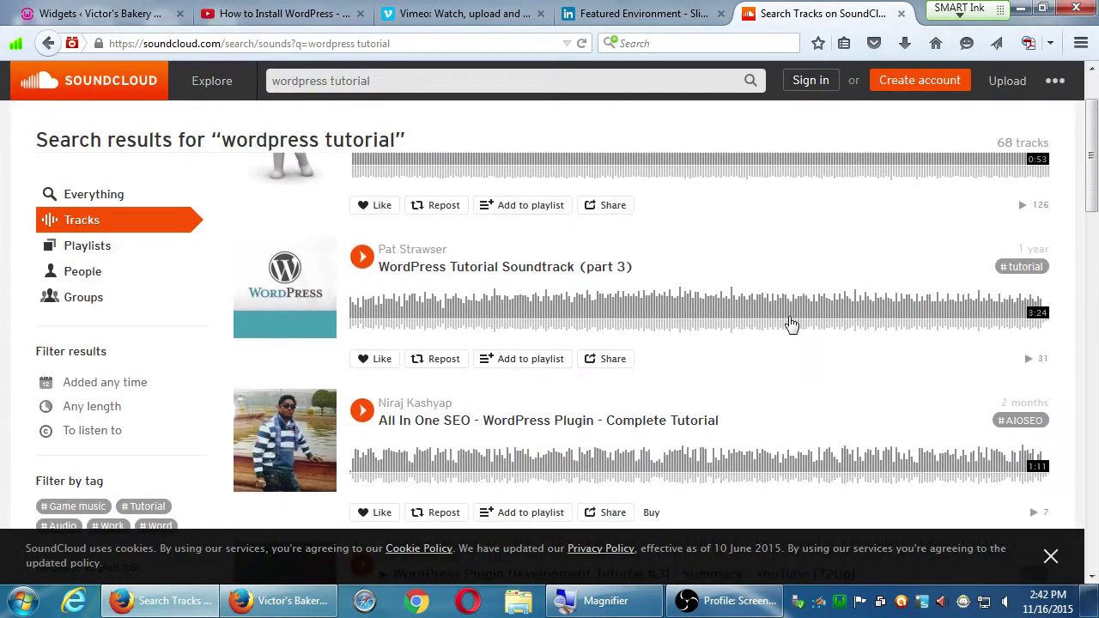
scroll(791, 323, down, 1)
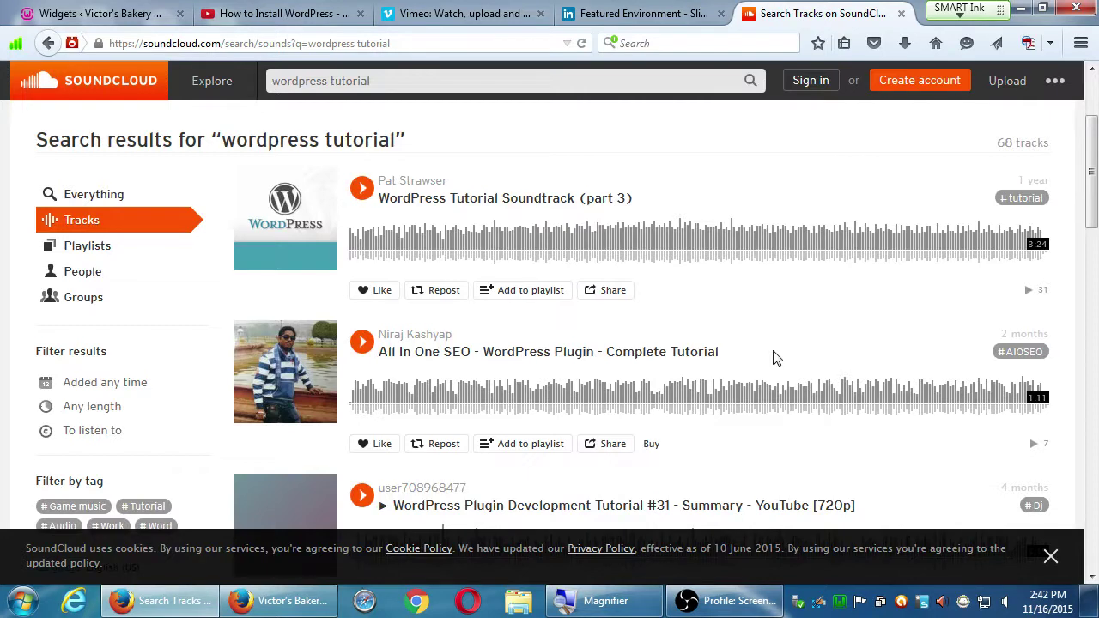
View the embed code and preview for the "All In One SEO - WordPress Plugin - Complete Tutorial" track, and close the sharing window.
click(599, 448)
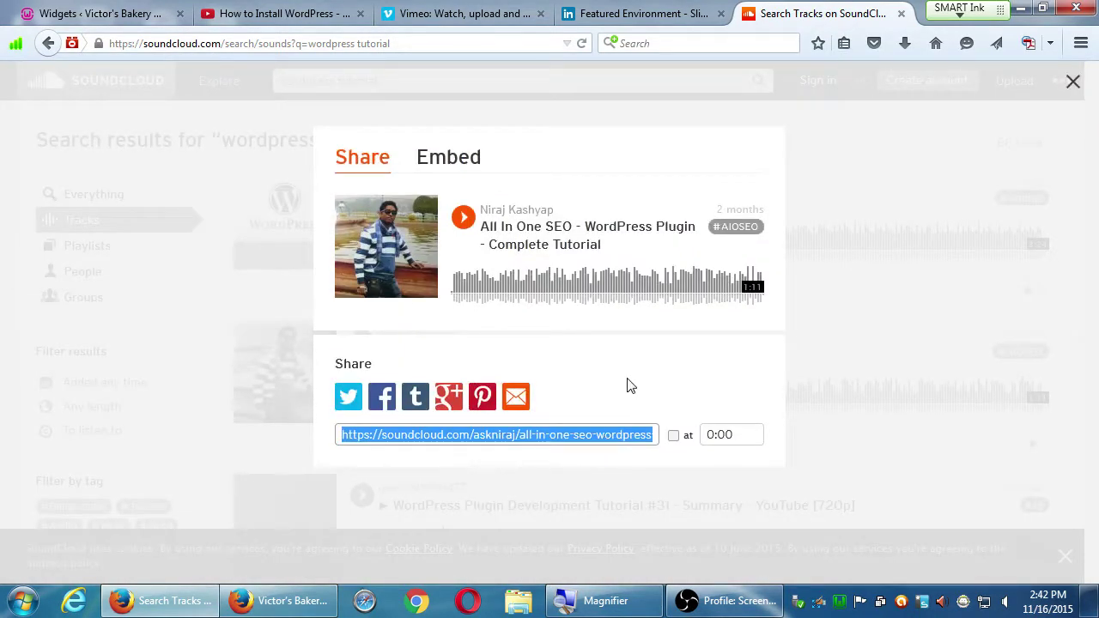
click(439, 160)
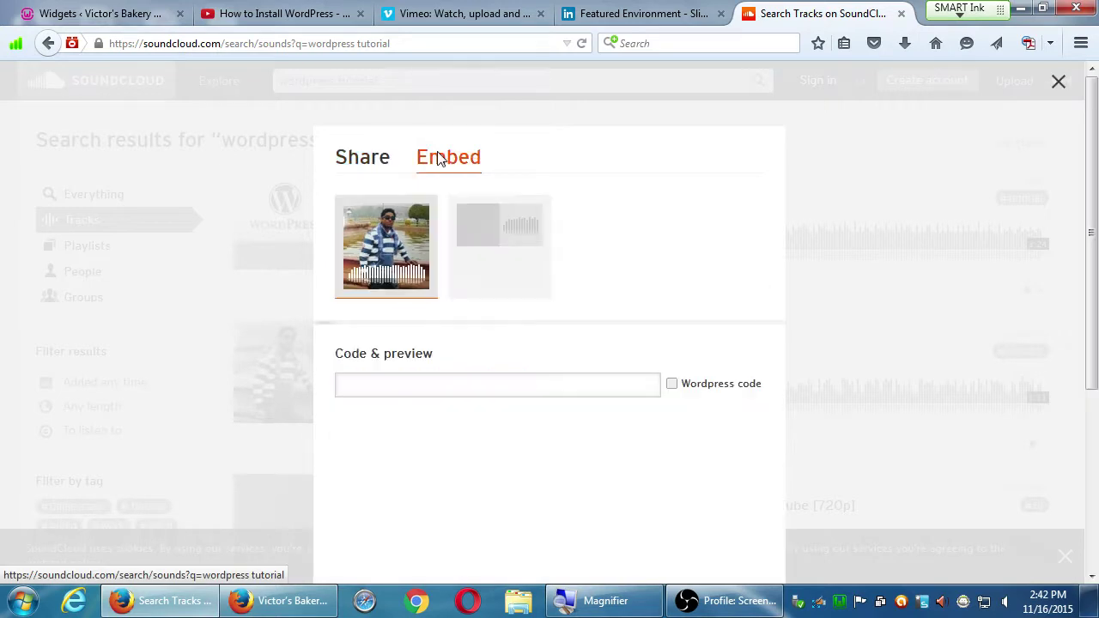
scroll(360, 424, down, 3)
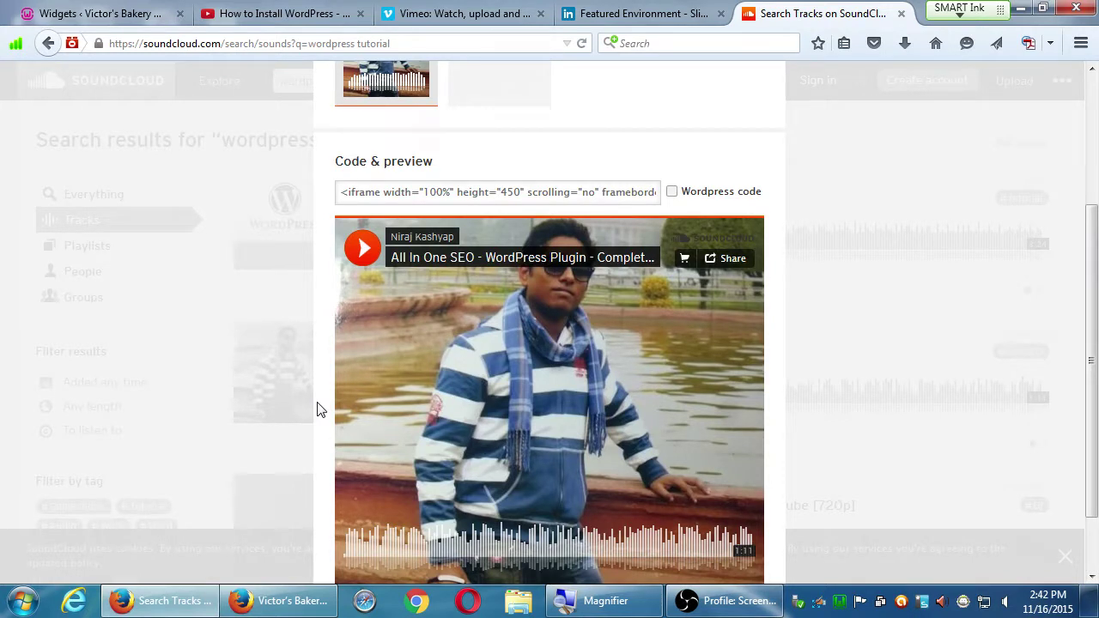
click(846, 151)
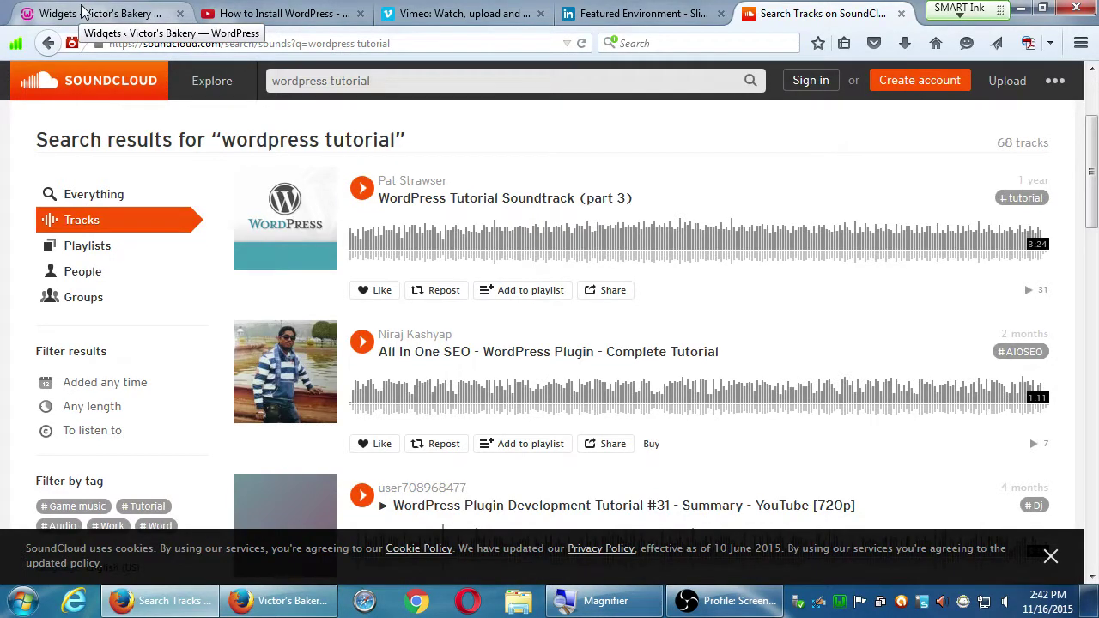
Look further down the list of "wordpress tutorial" tracks for other embeddable audio.
scroll(759, 307, down, 5)
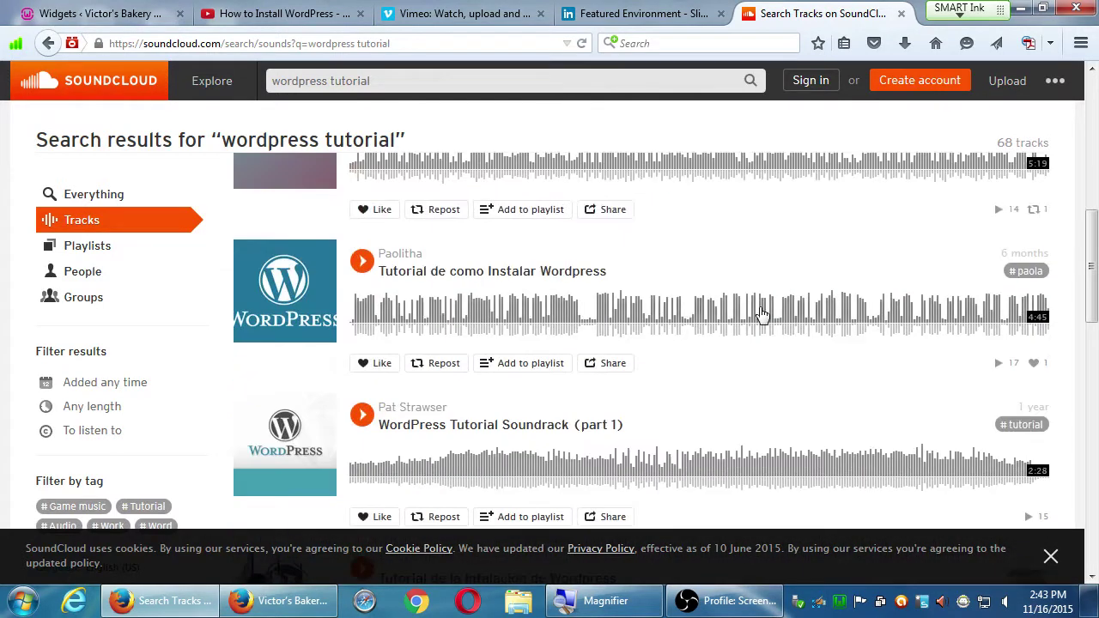
scroll(761, 314, down, 4)
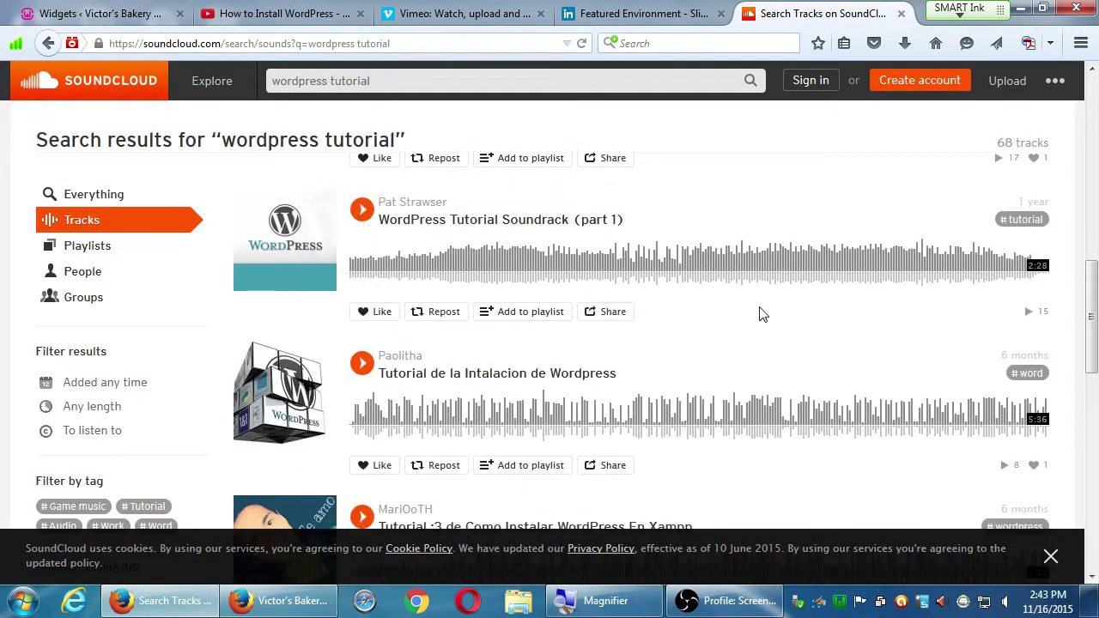
scroll(761, 314, down, 2)
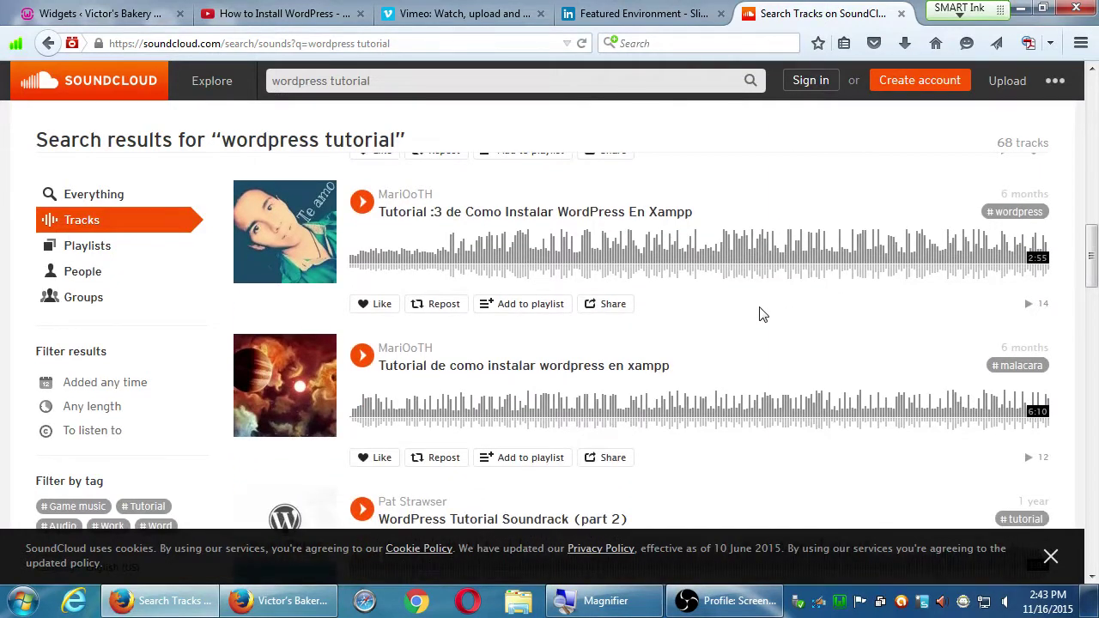
scroll(761, 315, down, 2)
scroll(761, 314, down, 3)
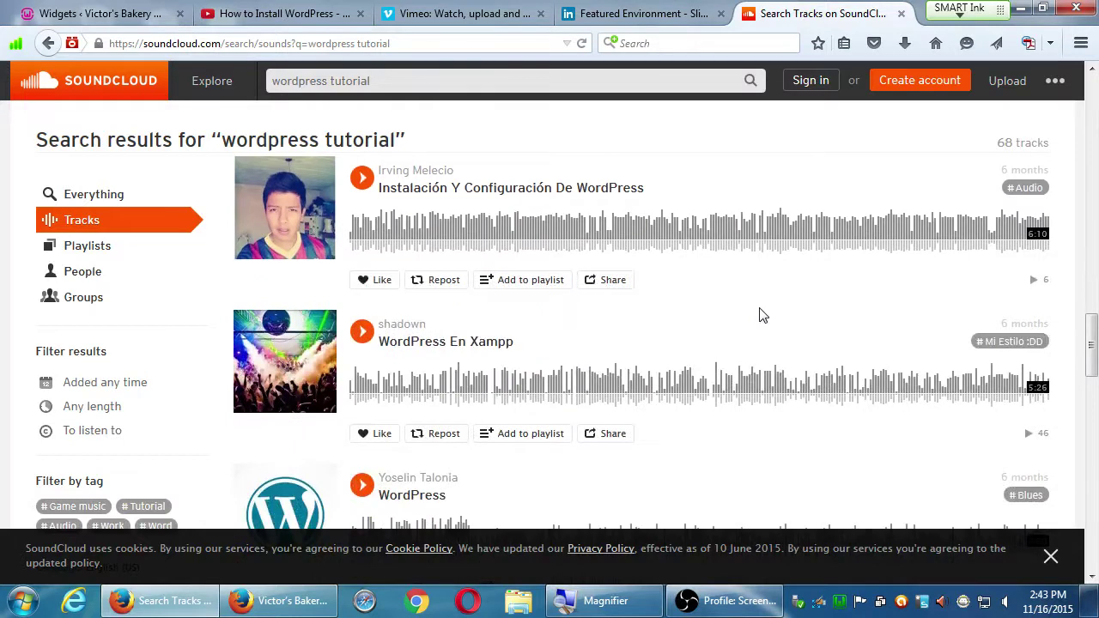
scroll(735, 315, down, 3)
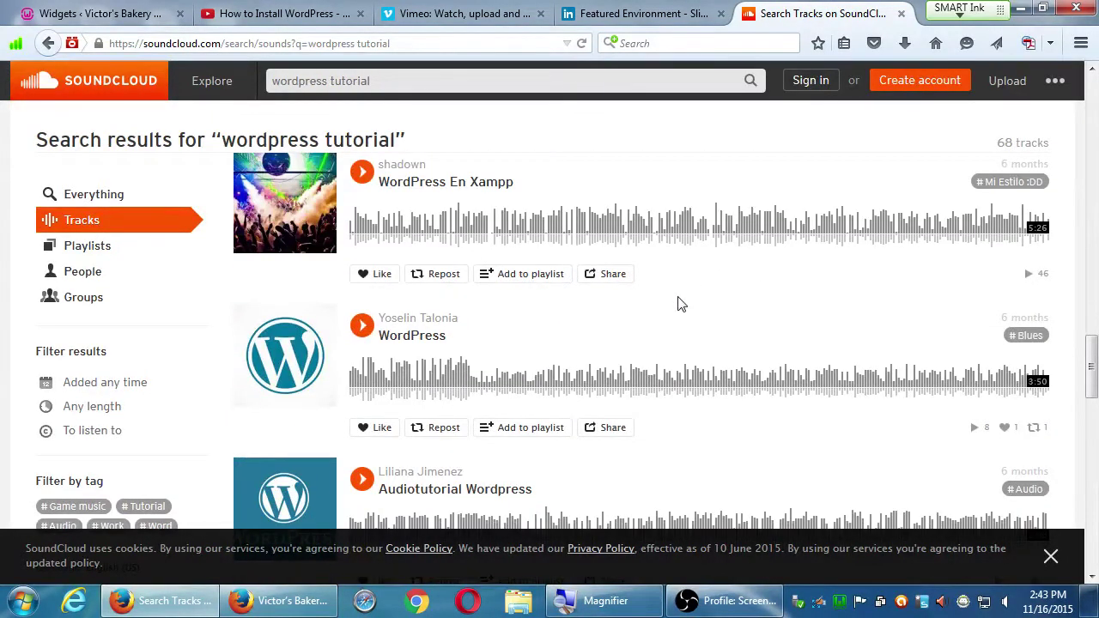
Return to the WordPress Widgets page and collapse the "Watch my video" Text widget in the Widget Area.
click(121, 19)
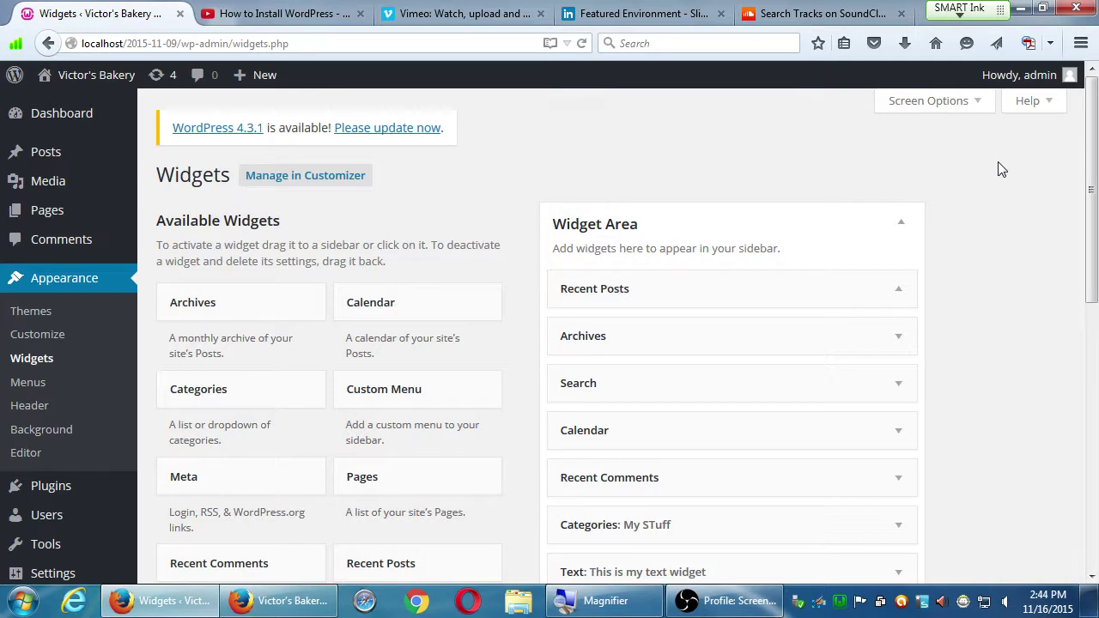
scroll(1005, 300, down, 6)
scroll(1003, 300, up, 3)
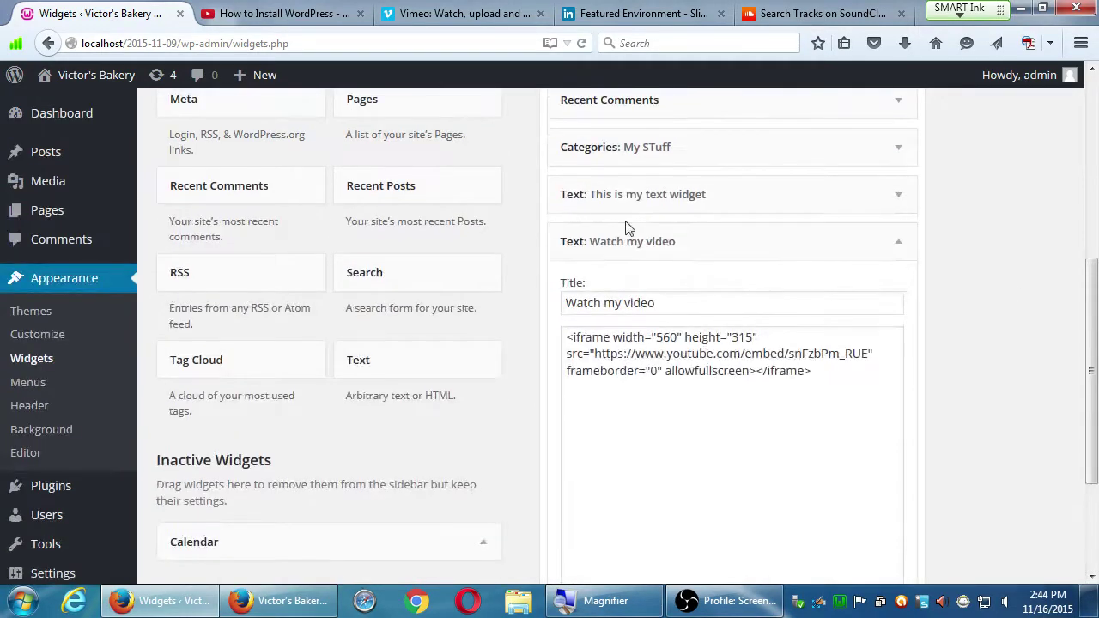
click(628, 239)
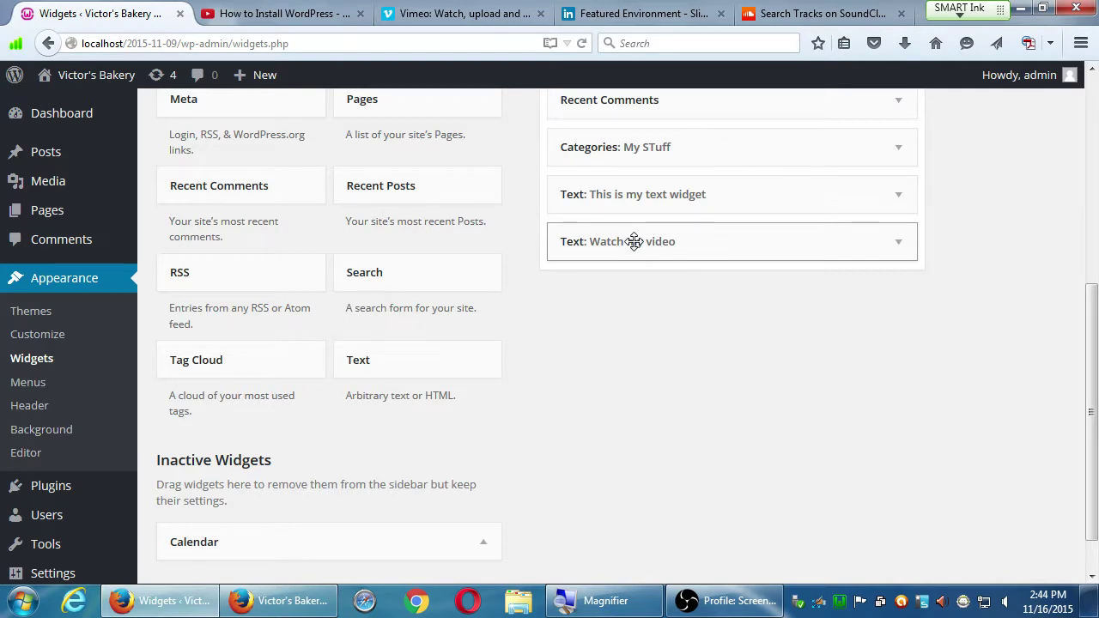
Switch back to SoundCloud and look back up through the "wordpress tutorial" track results.
key(ctrl+shift+Tab)
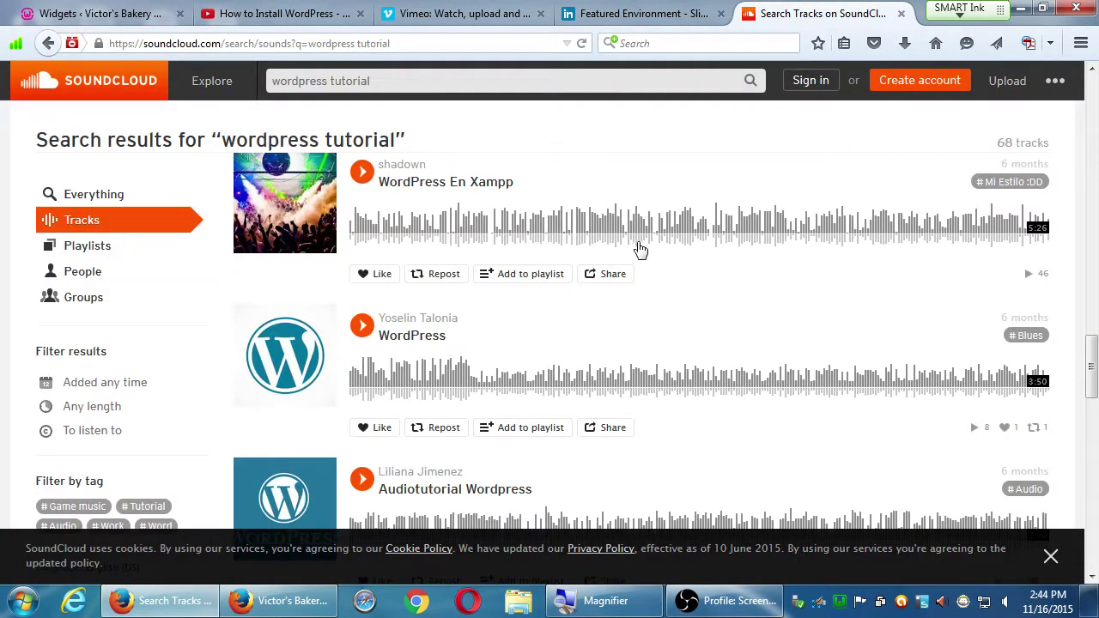
scroll(650, 182, up, 2)
scroll(650, 182, up, 3)
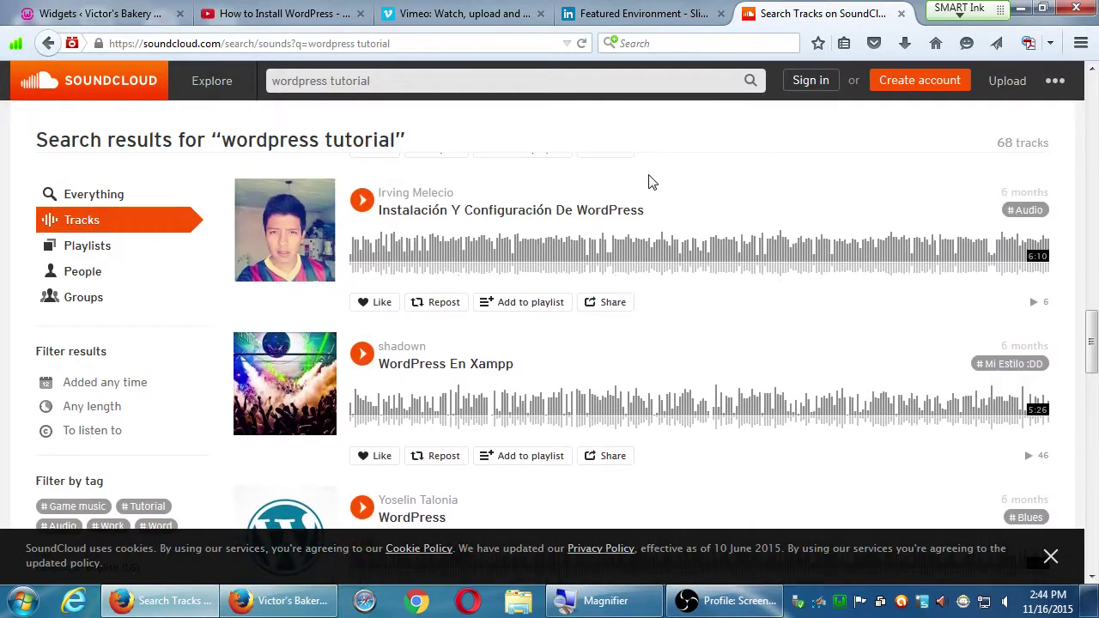
scroll(650, 182, up, 2)
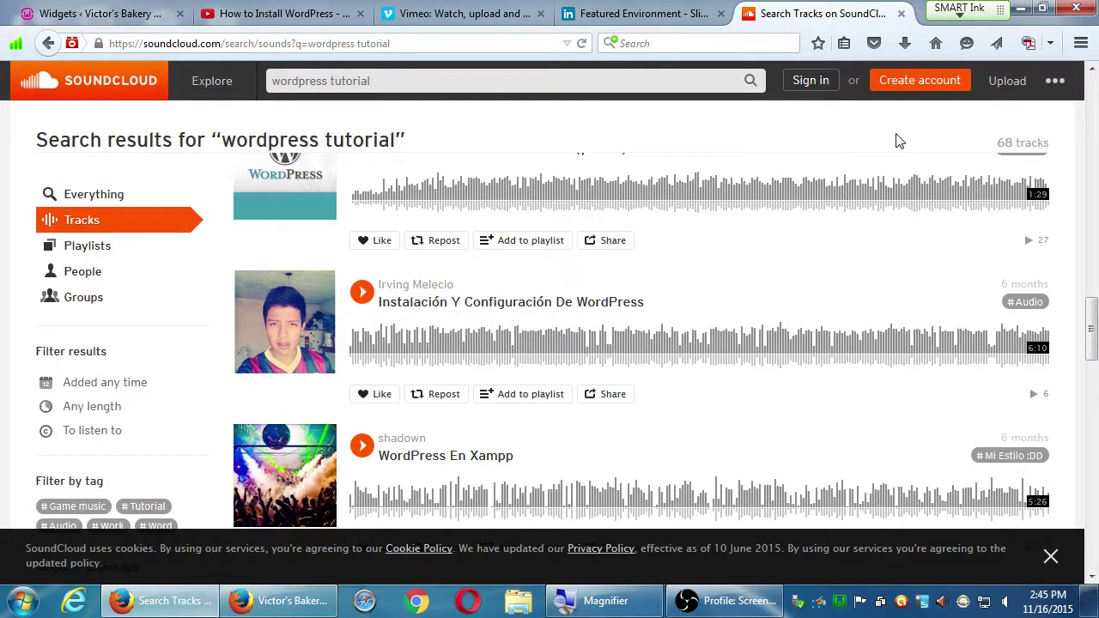
scroll(865, 167, up, 1)
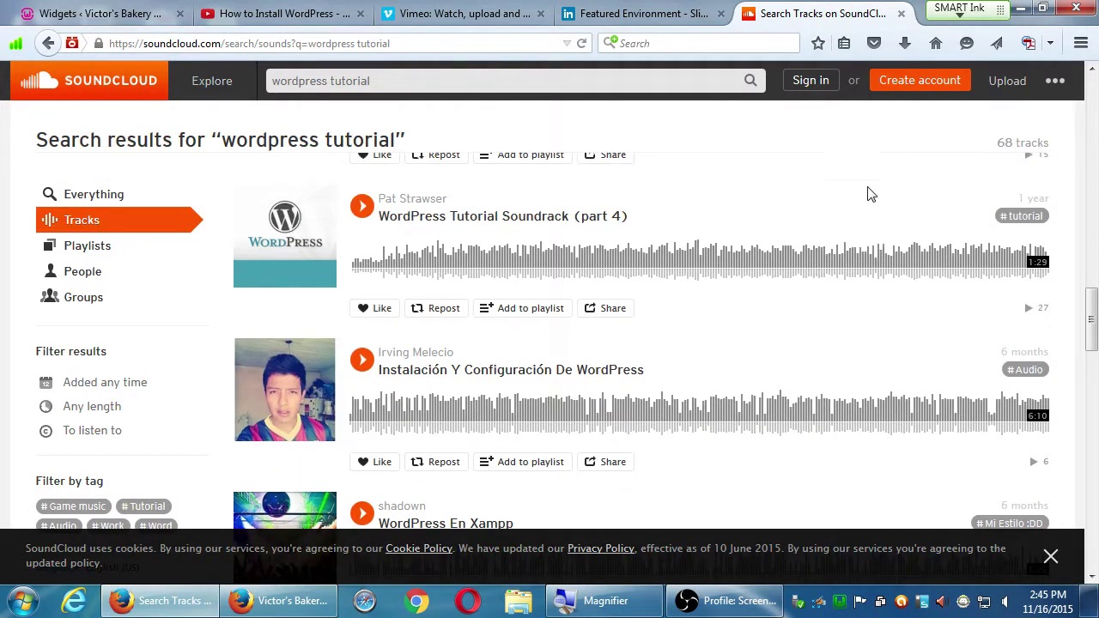